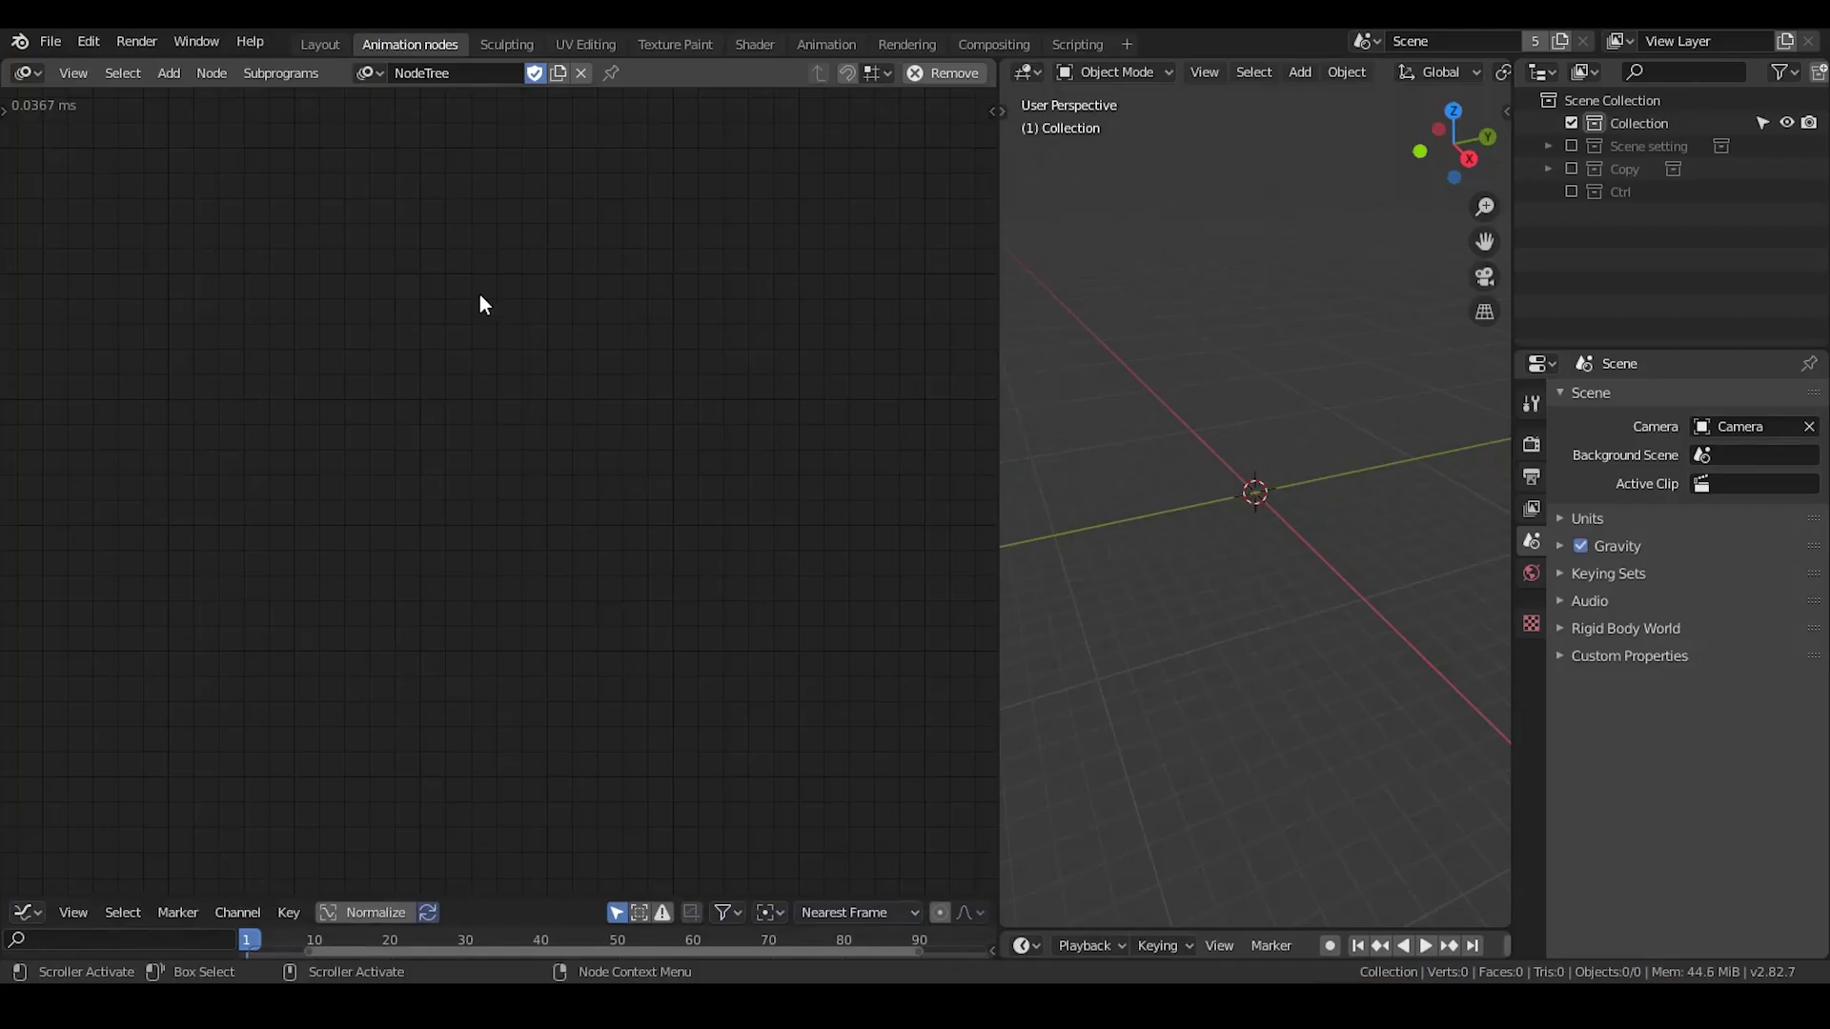
# Step: Add a Spiral subprogram and a Spline formation node, linking spiral Vectors into Points
pyautogui.hotkey('ctrl', 'a')
pyautogui.write('spiral')
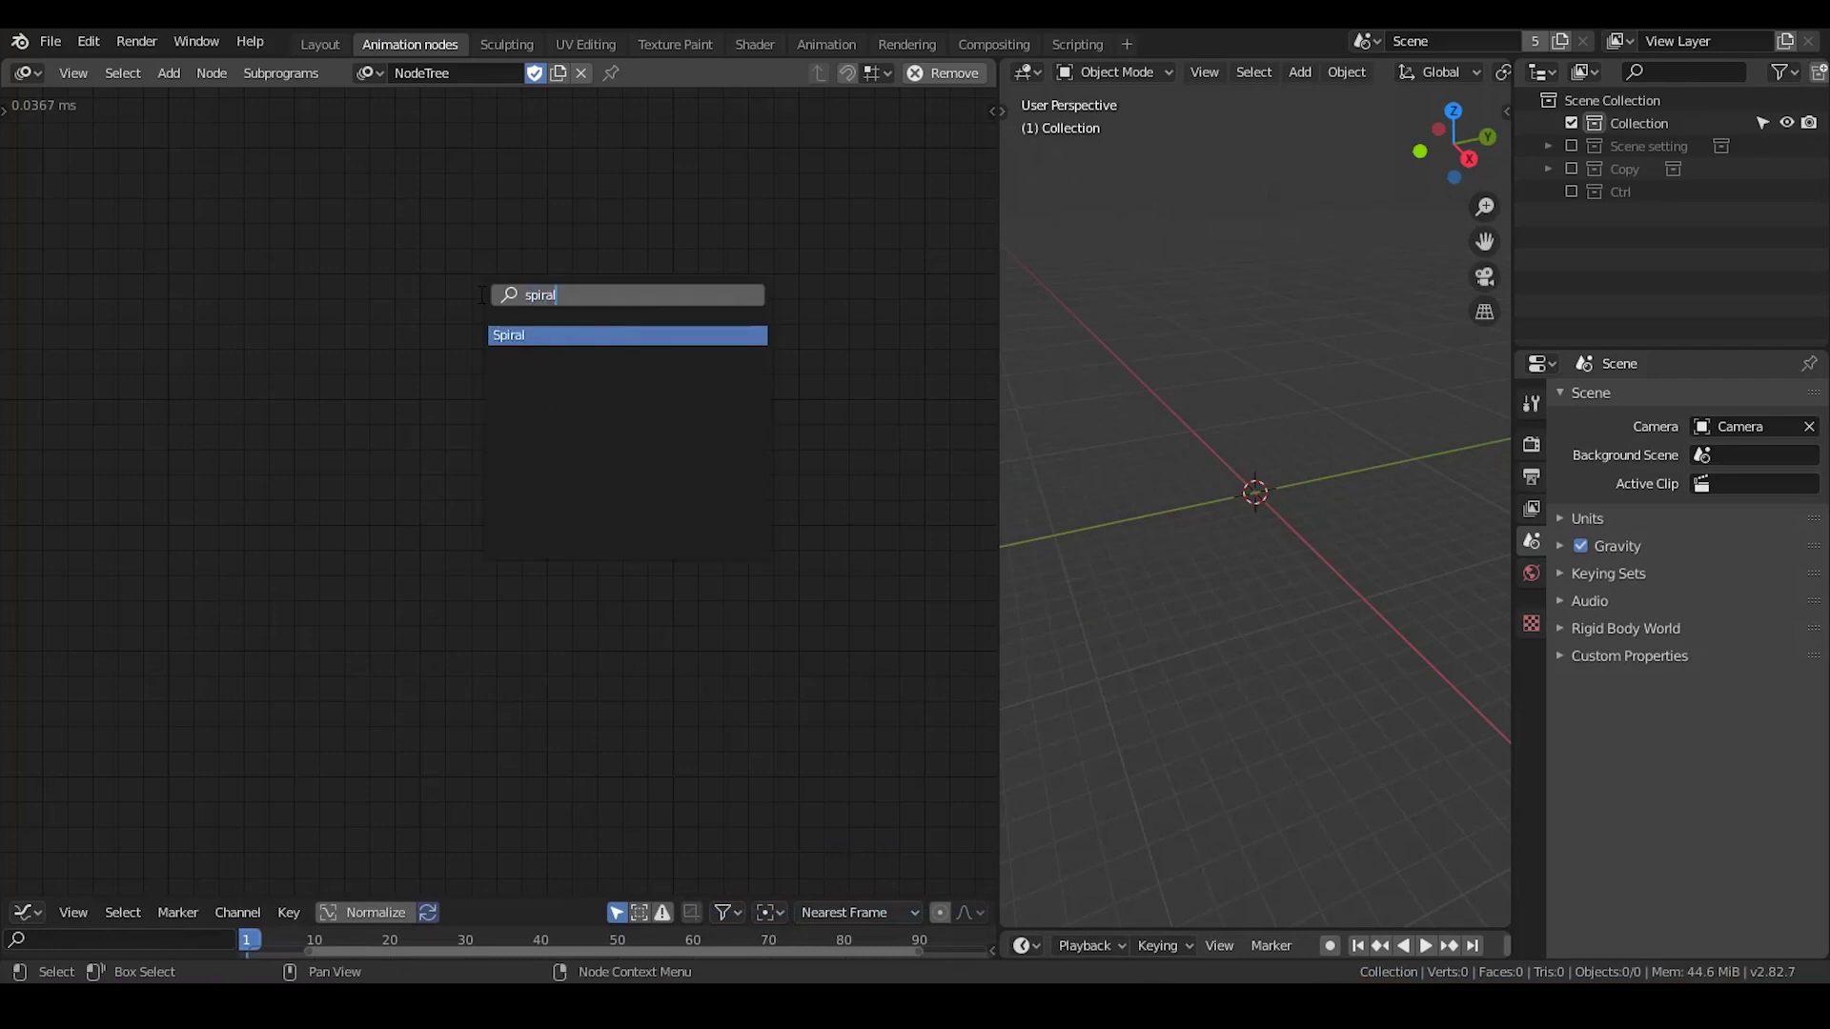
pyautogui.press('Return')
pyautogui.click(265, 292)
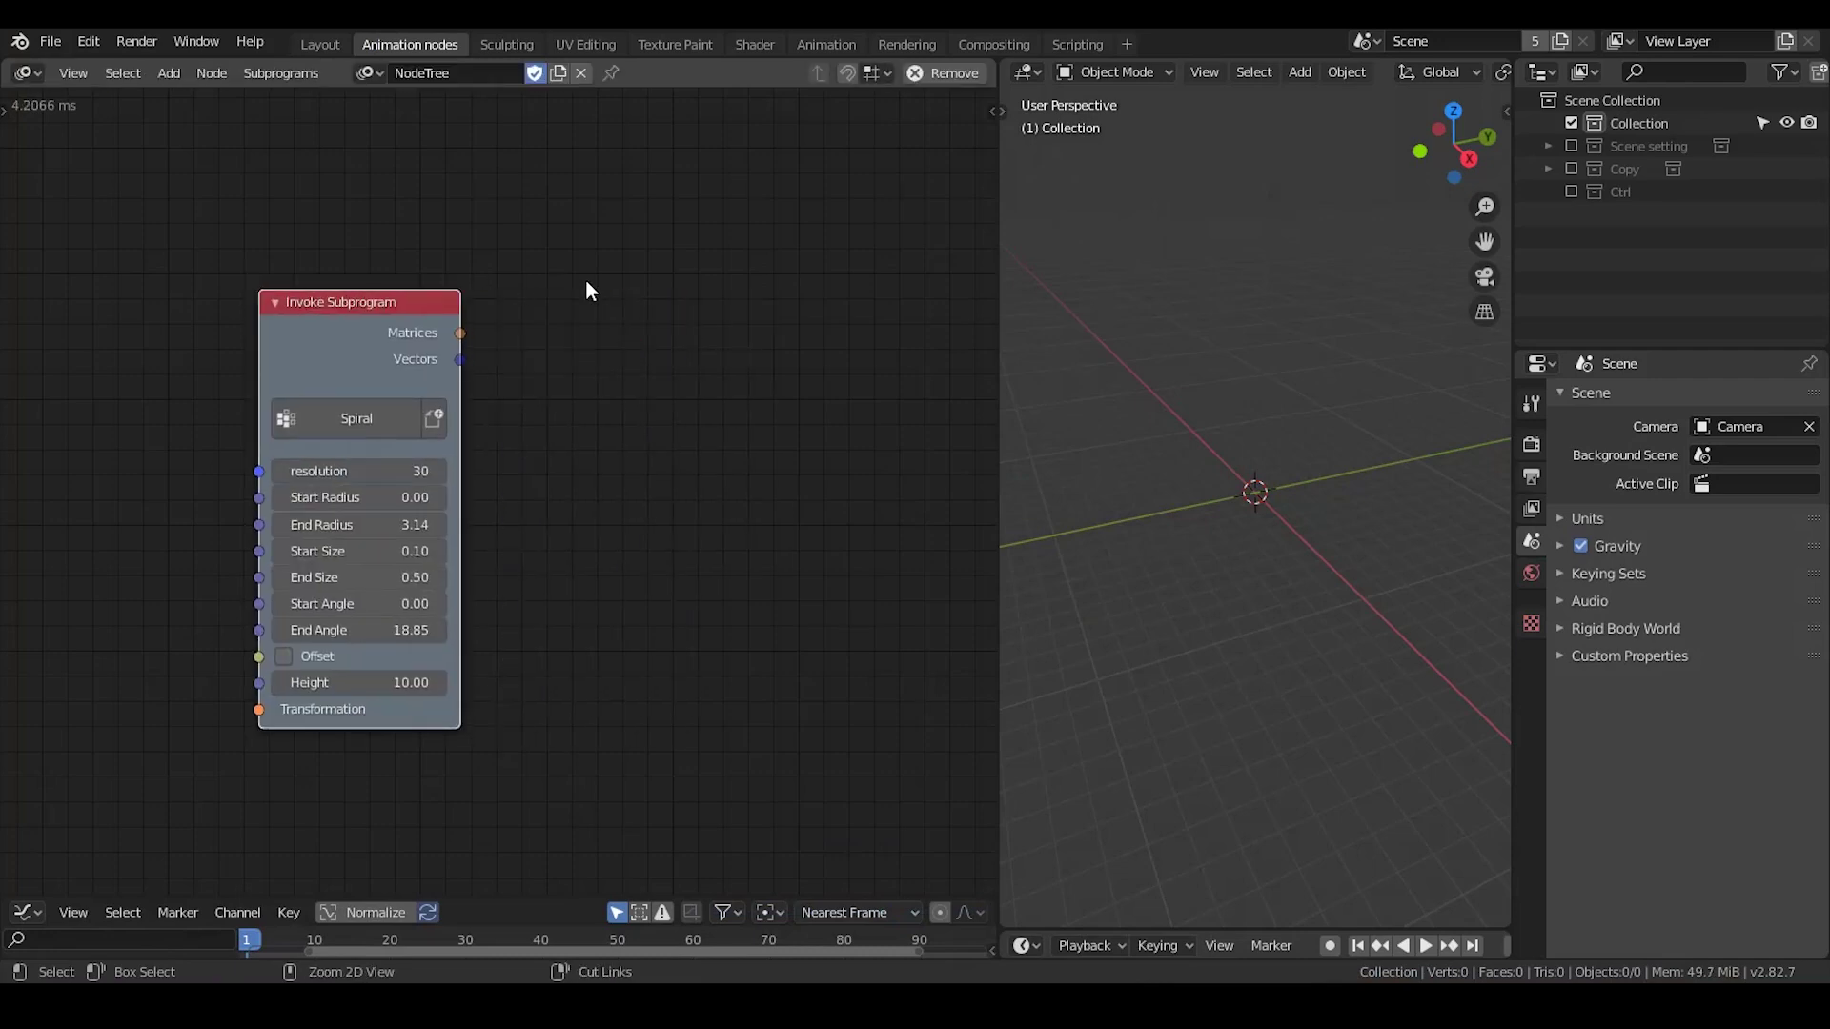
pyautogui.hotkey('ctrl', 'a')
pyautogui.write('sp')
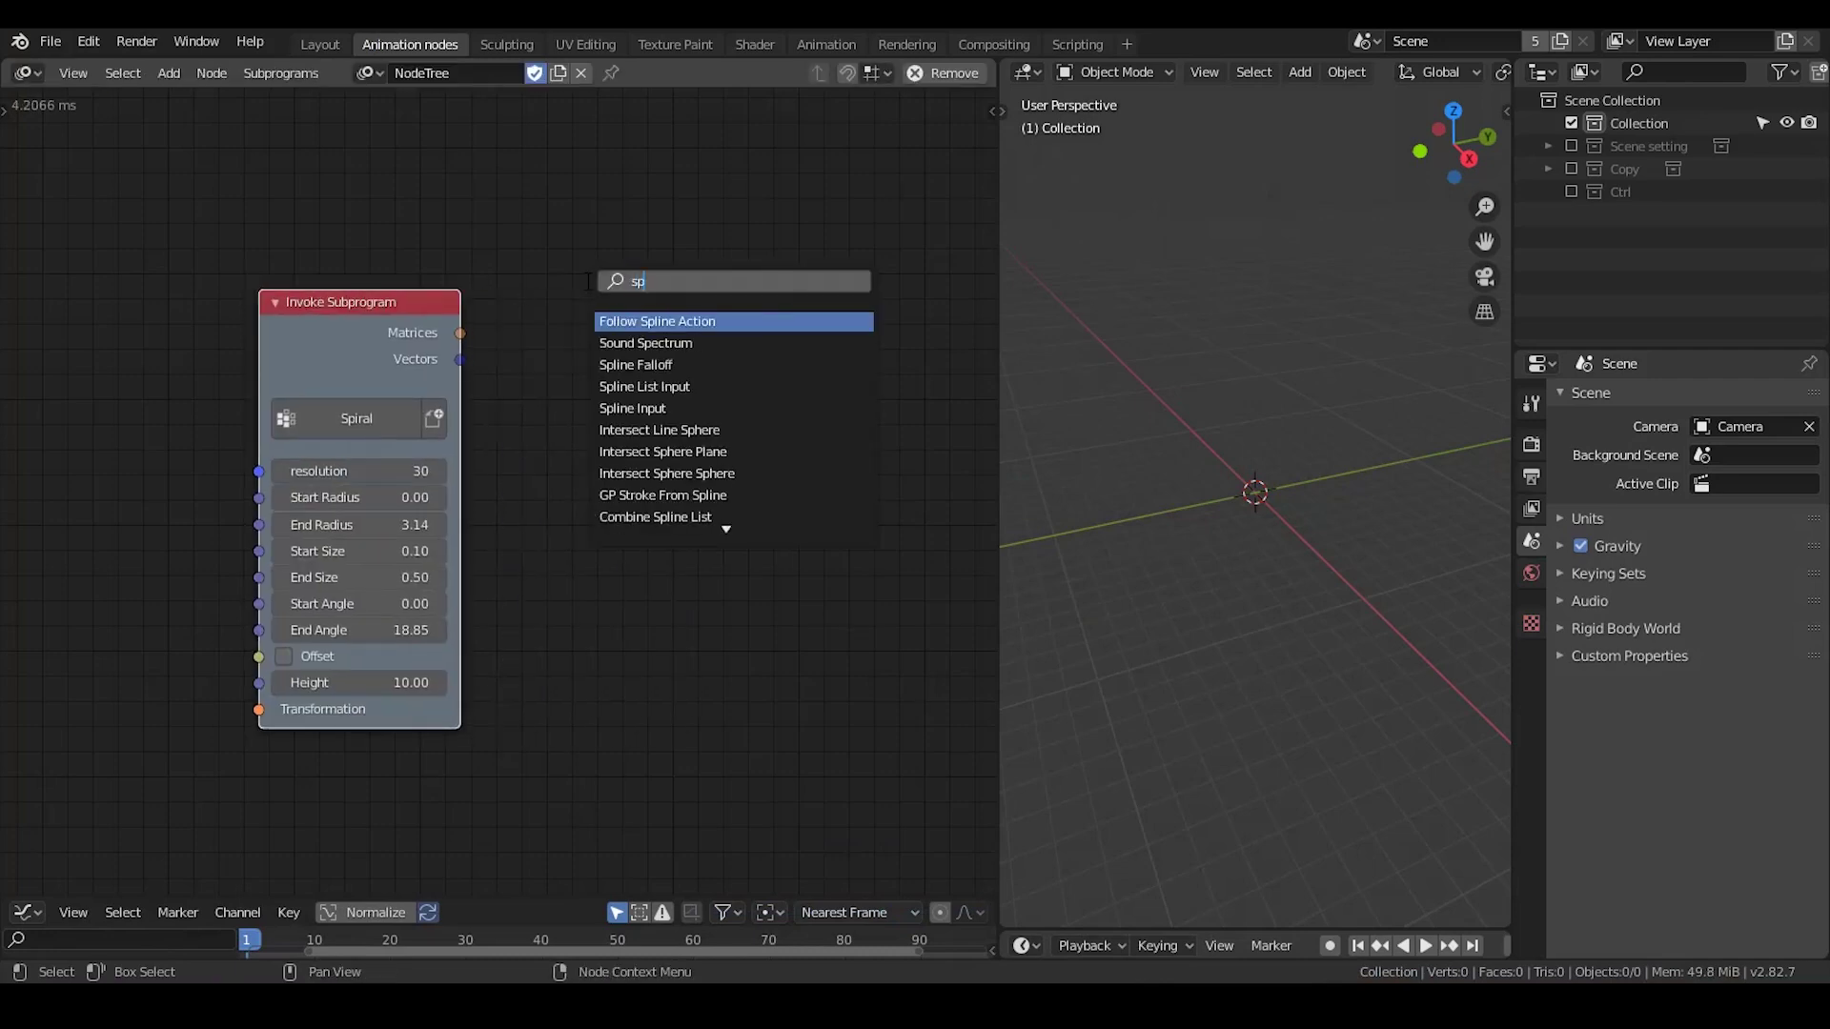
pyautogui.write('line formation')
pyautogui.press('Return')
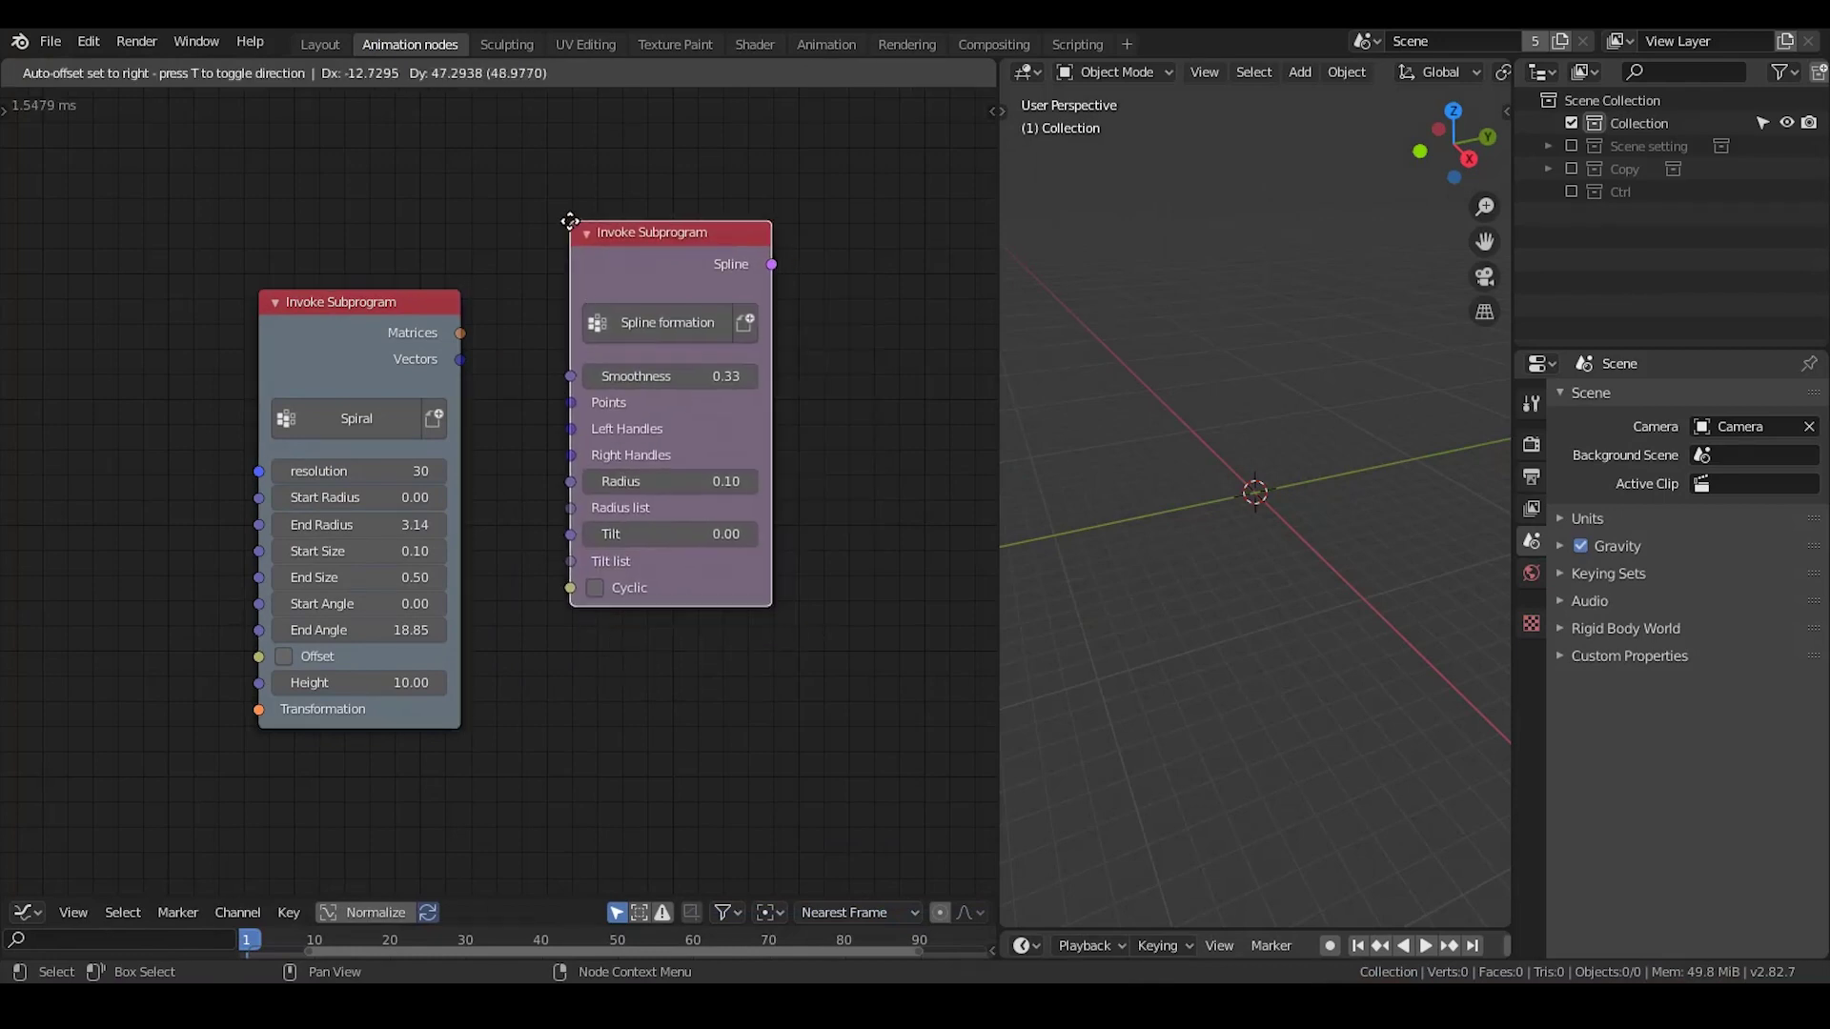
pyautogui.click(570, 220)
pyautogui.moveTo(460, 360); pyautogui.dragTo(570, 404)
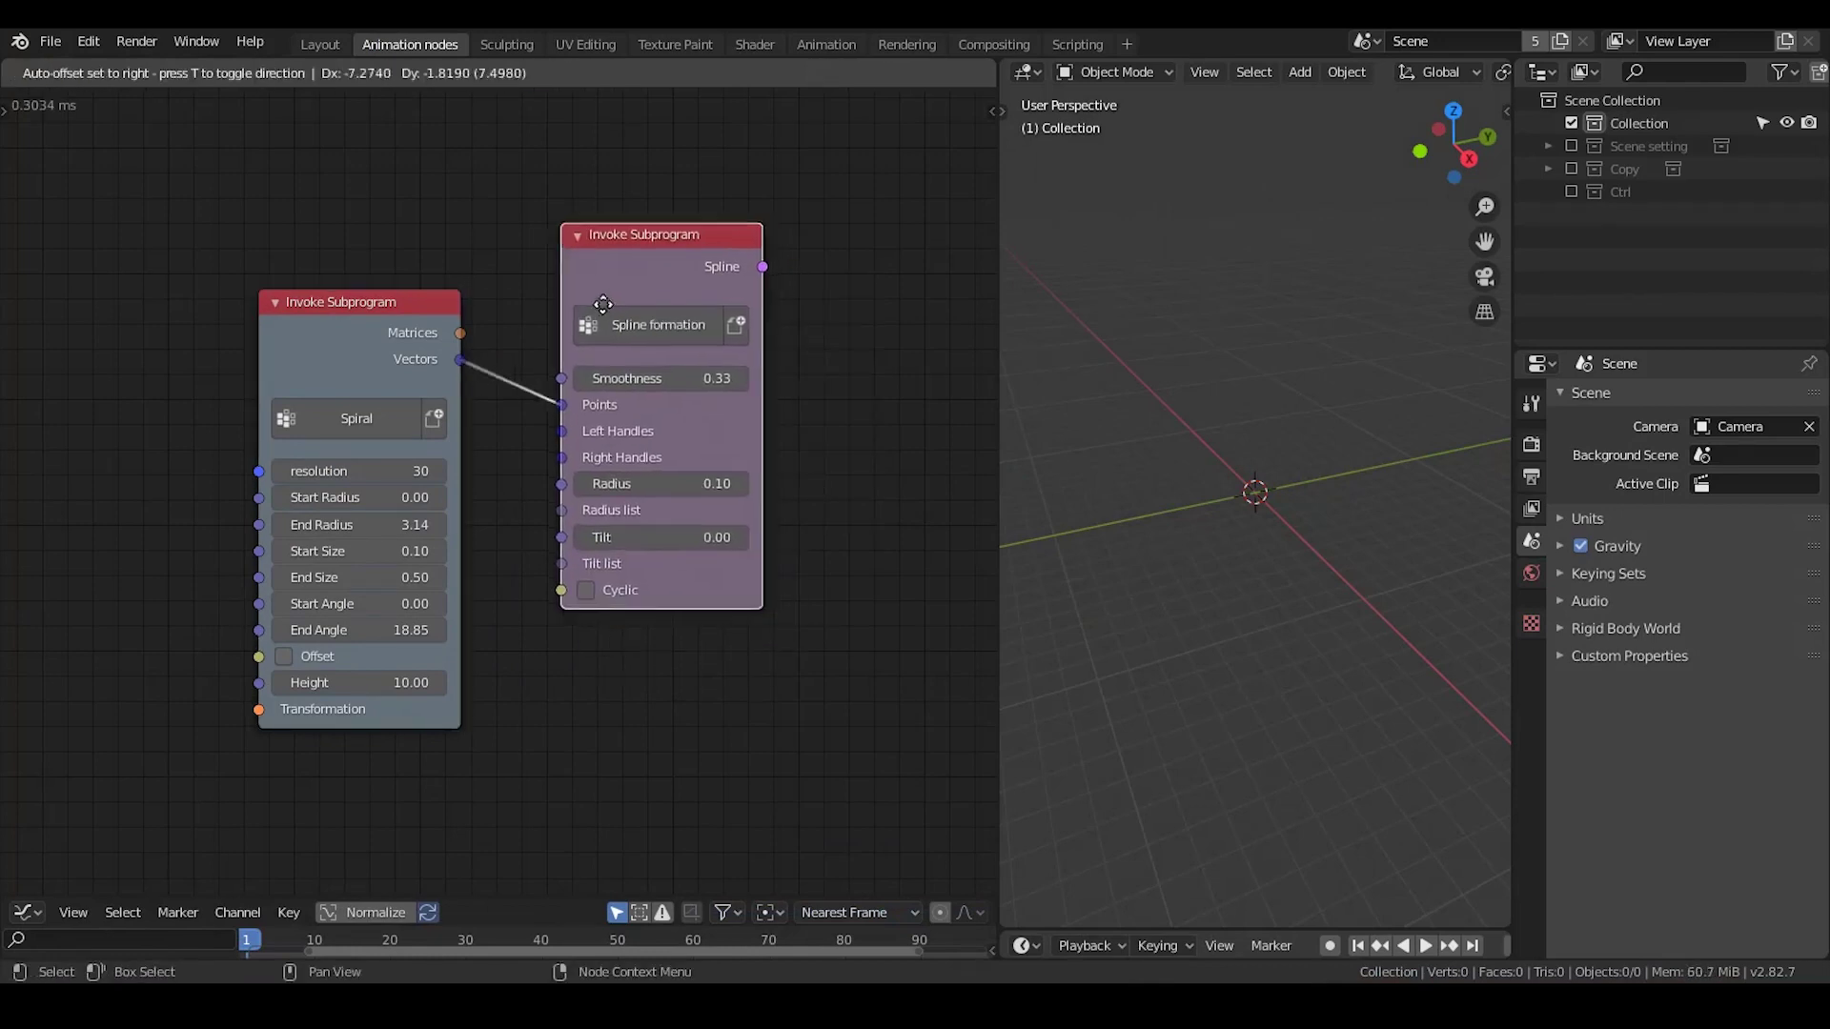
# Step: Add a Curve Object Output node and connect the Spline into it
pyautogui.hotkey('ctrl', 'a')
pyautogui.write('urve obje')
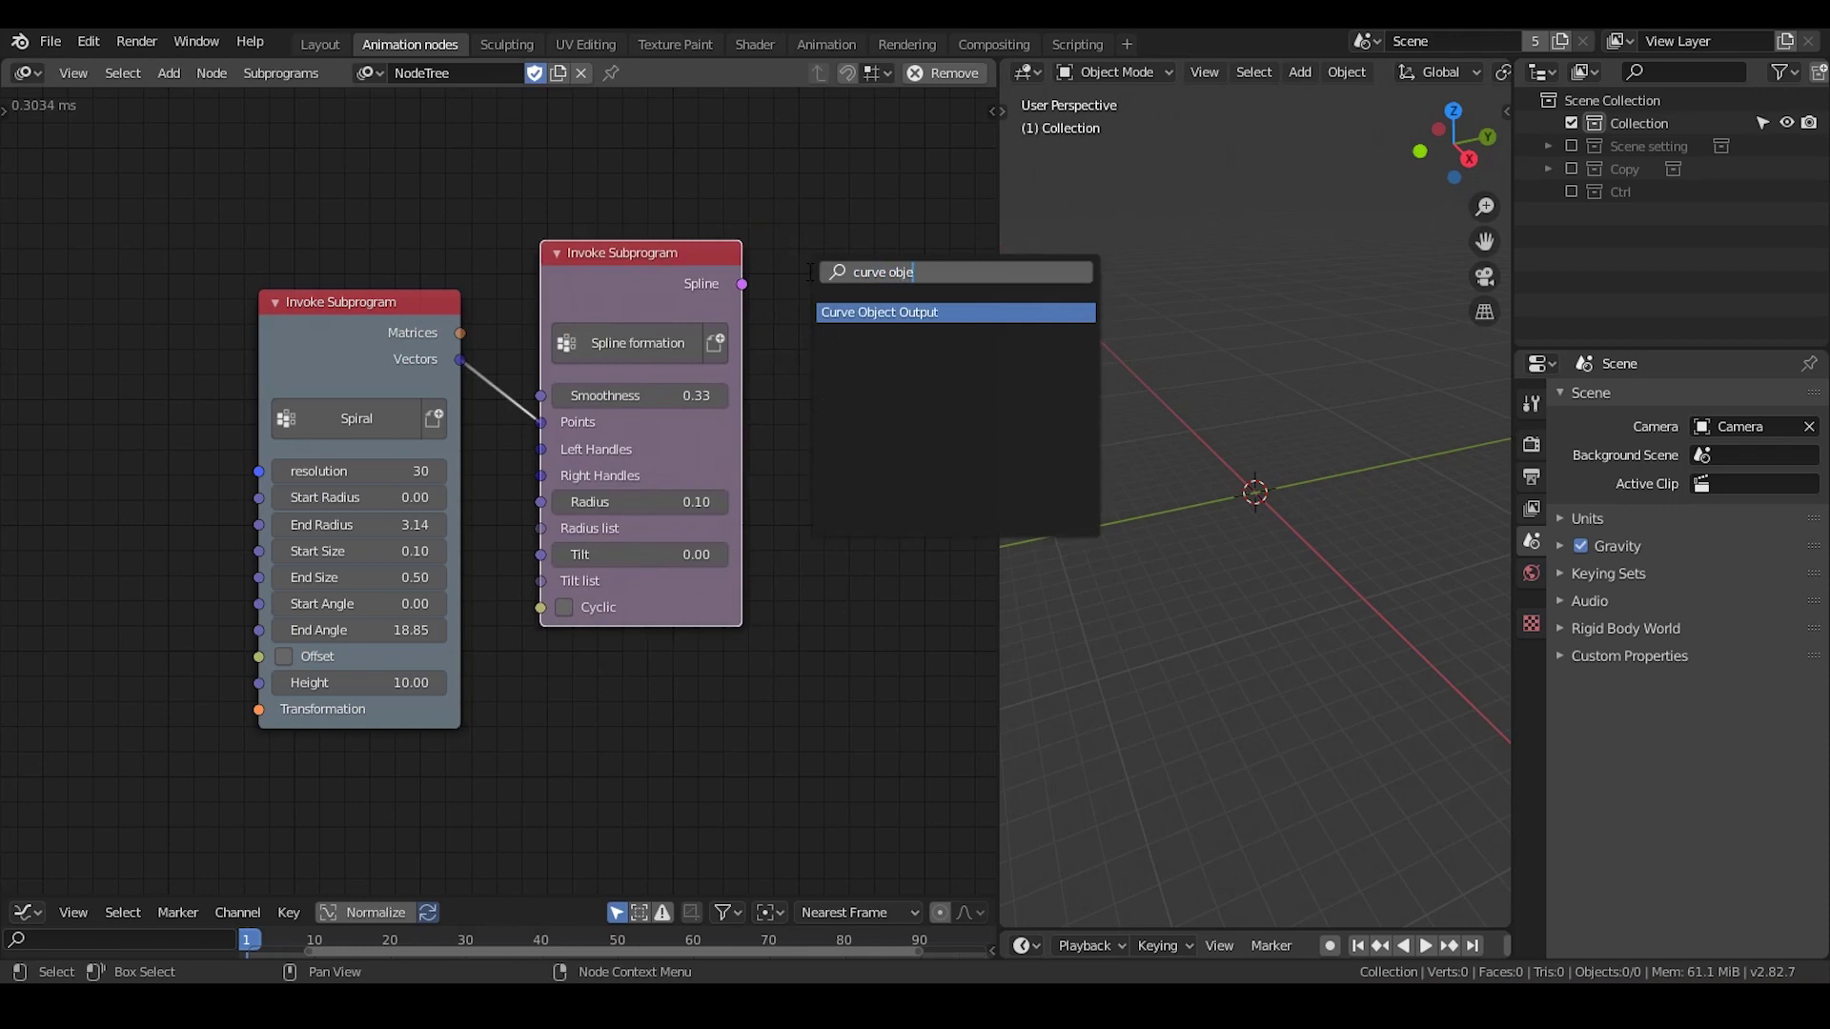
pyautogui.press('Return')
pyautogui.click(753, 273)
pyautogui.moveTo(742, 284); pyautogui.dragTo(775, 303)
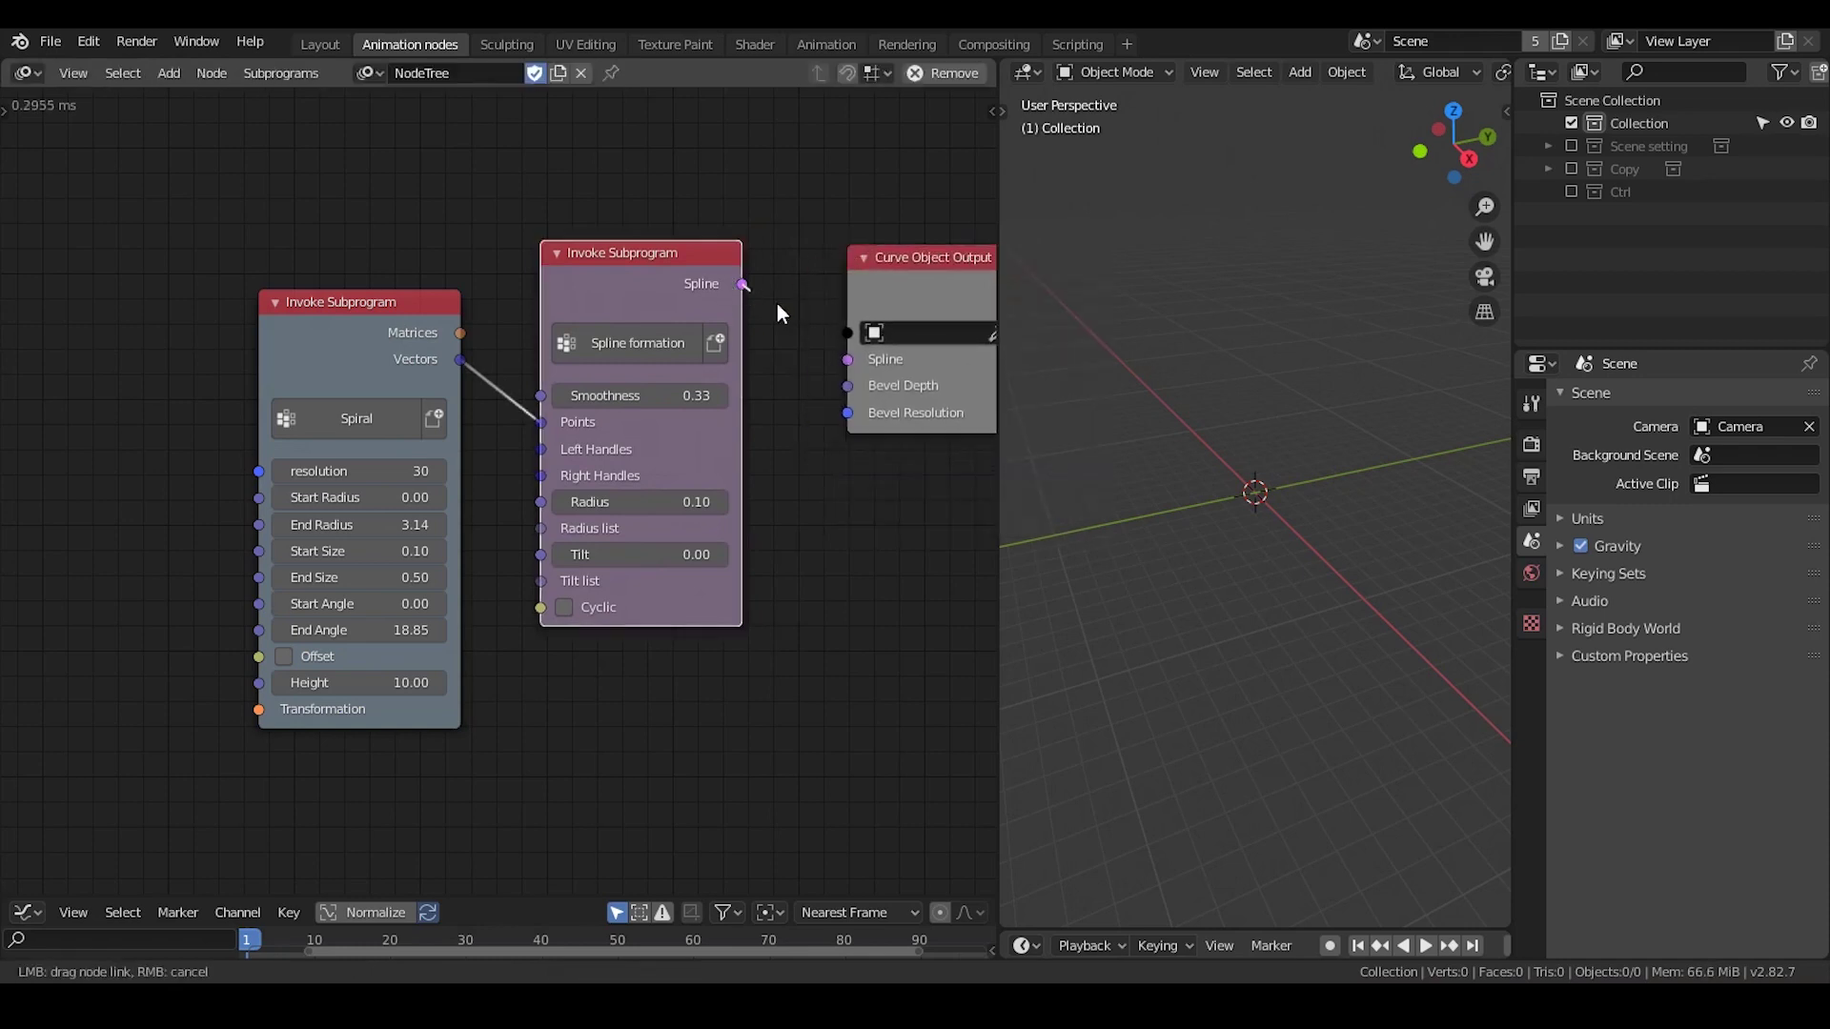
pyautogui.moveTo(842, 363); pyautogui.dragTo(847, 360)
pyautogui.moveTo(839, 398); pyautogui.dragTo(684, 404, button='middle')
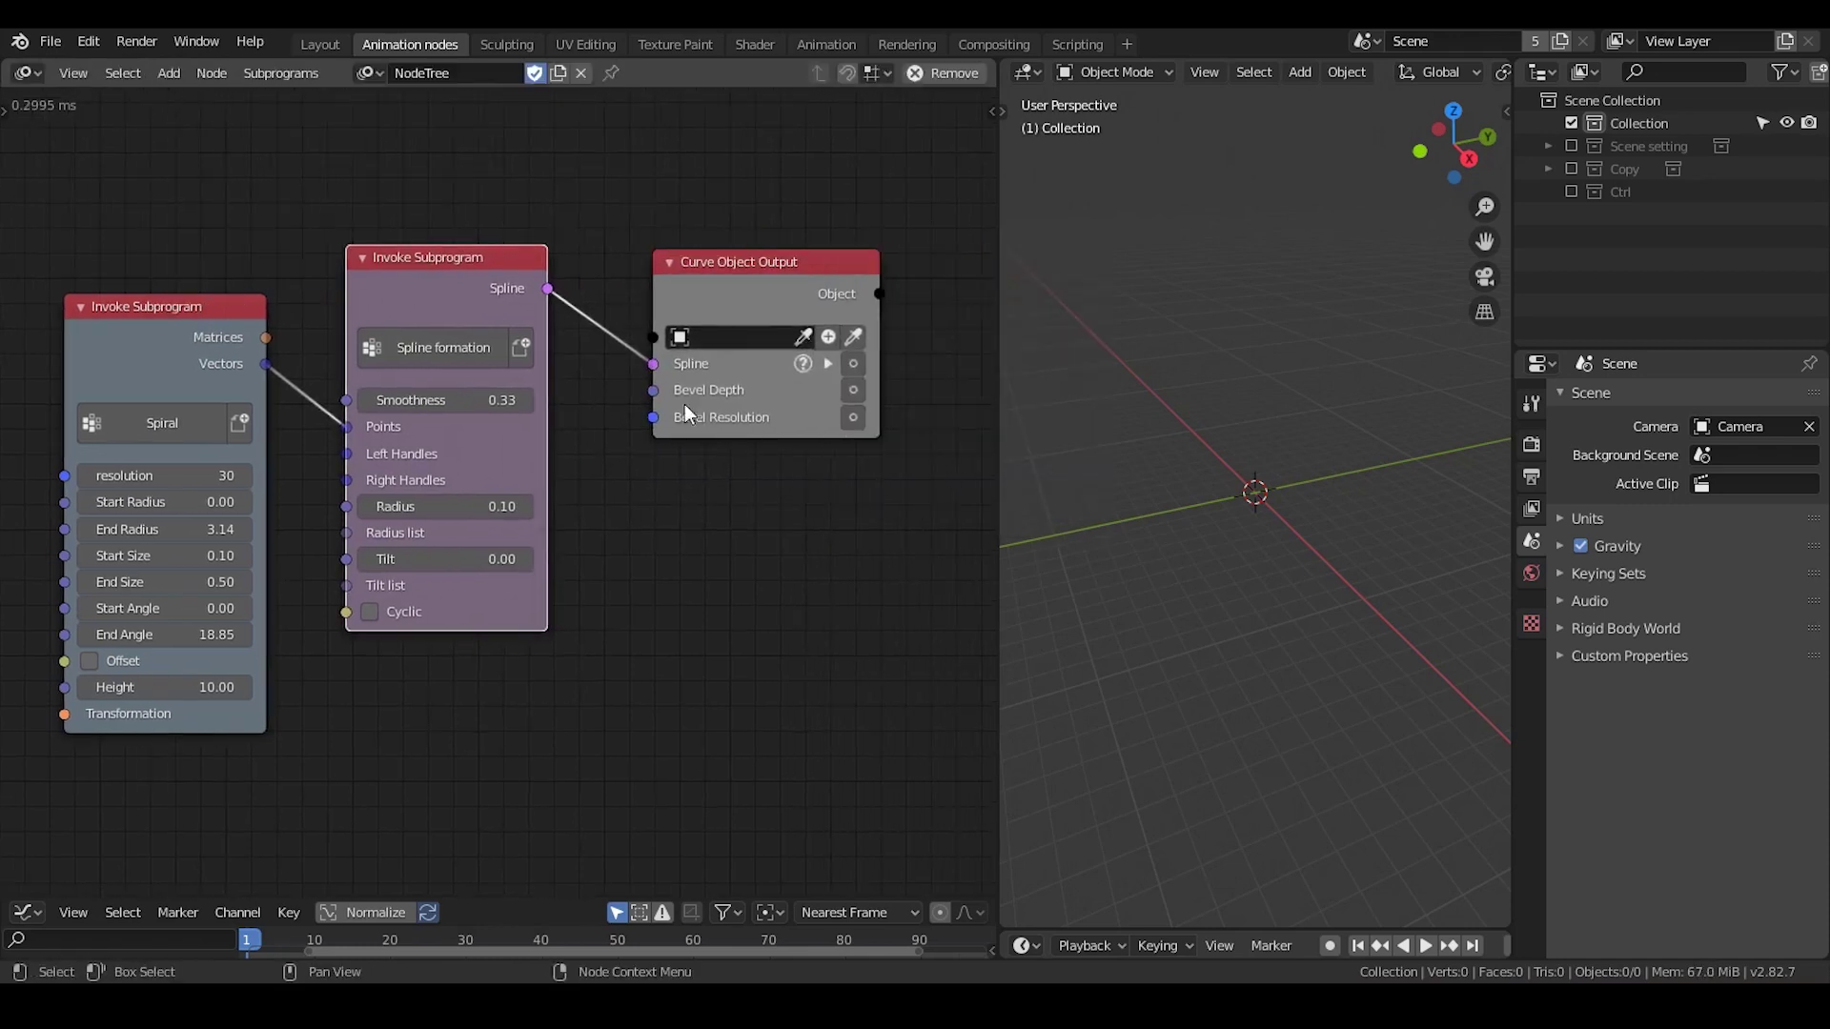
# Step: Enable Bevel Depth at 0.10 and create a new Target curve object
pyautogui.click(853, 364)
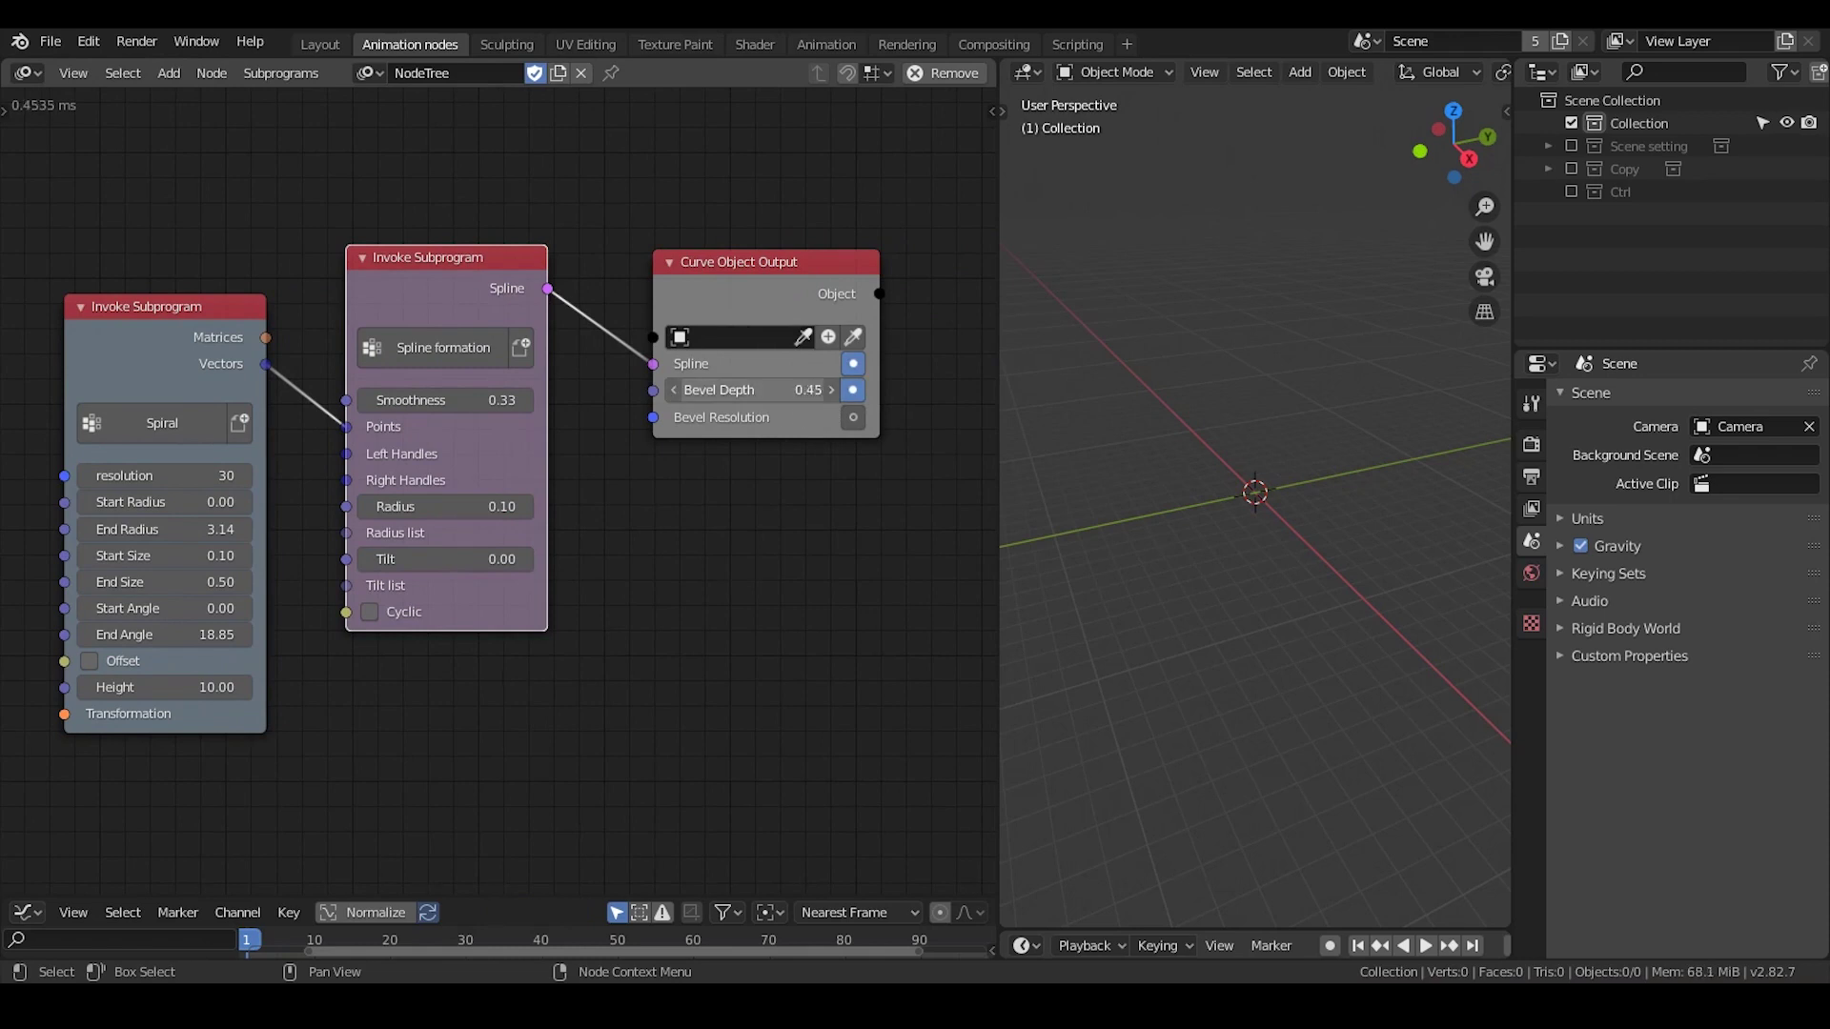
pyautogui.click(795, 390)
pyautogui.write('0')
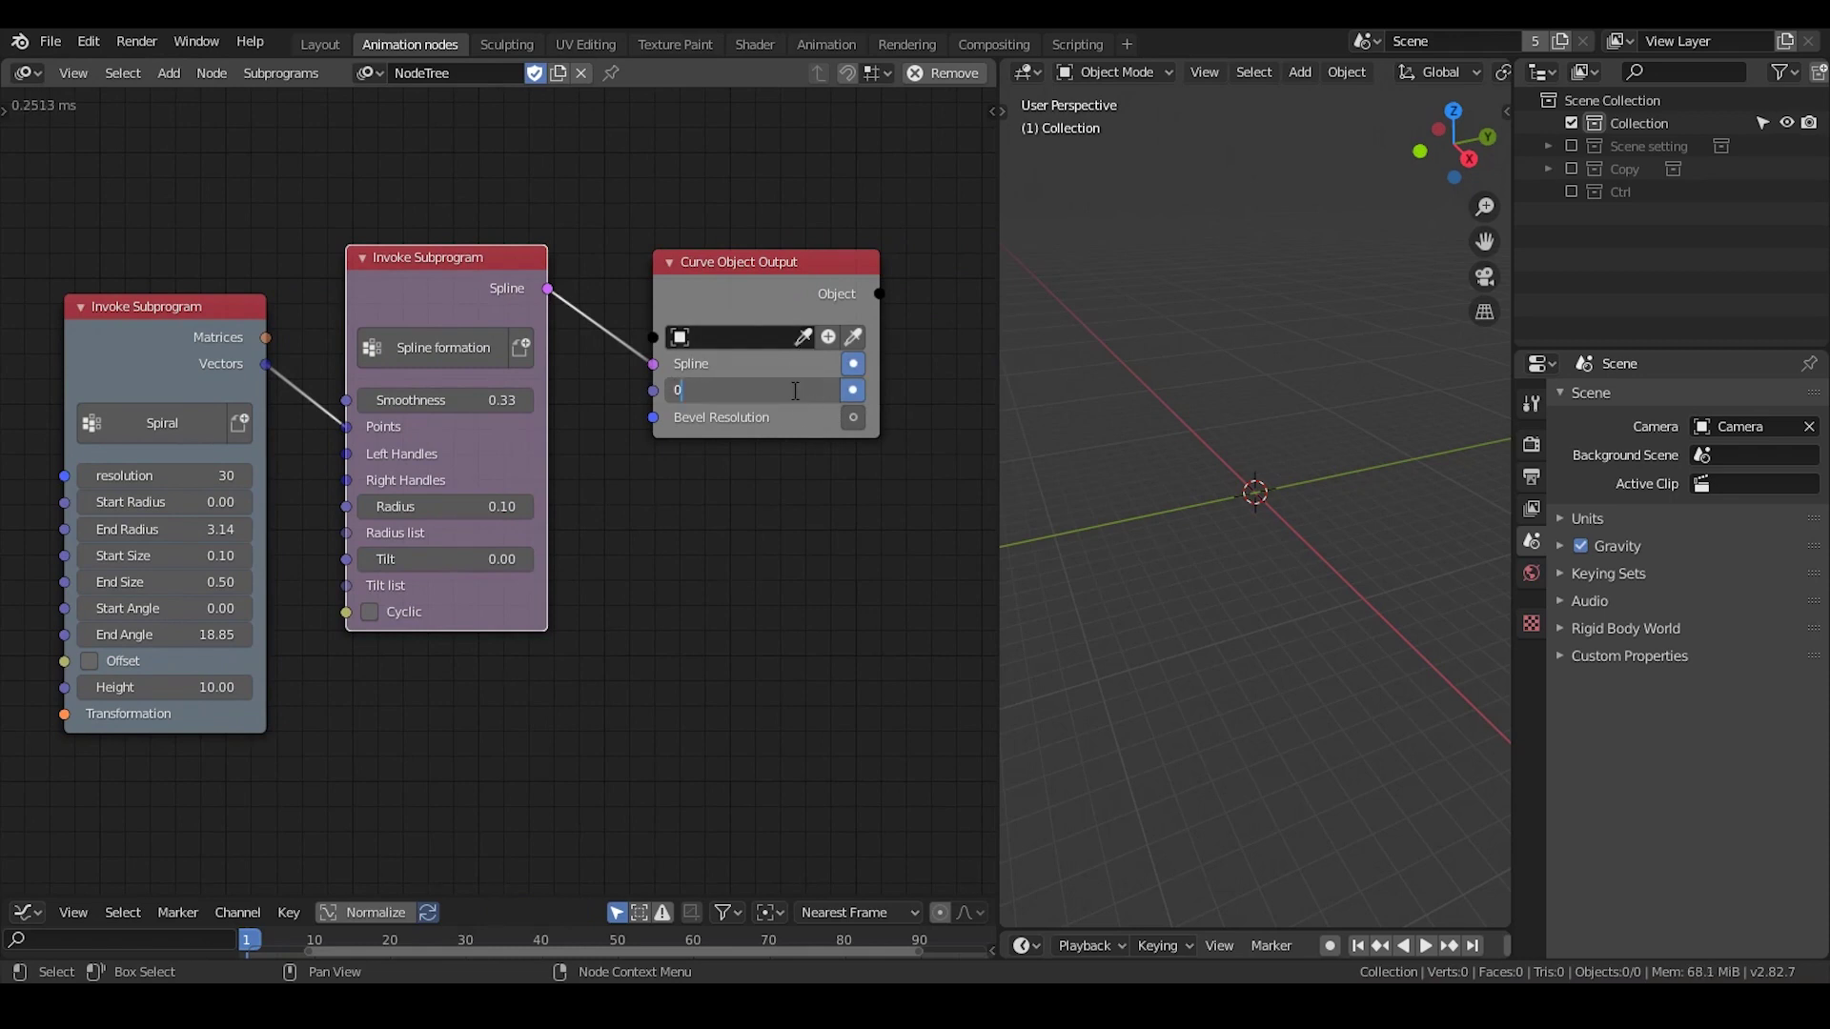
pyautogui.write('.1')
pyautogui.press('Return')
pyautogui.click(829, 337)
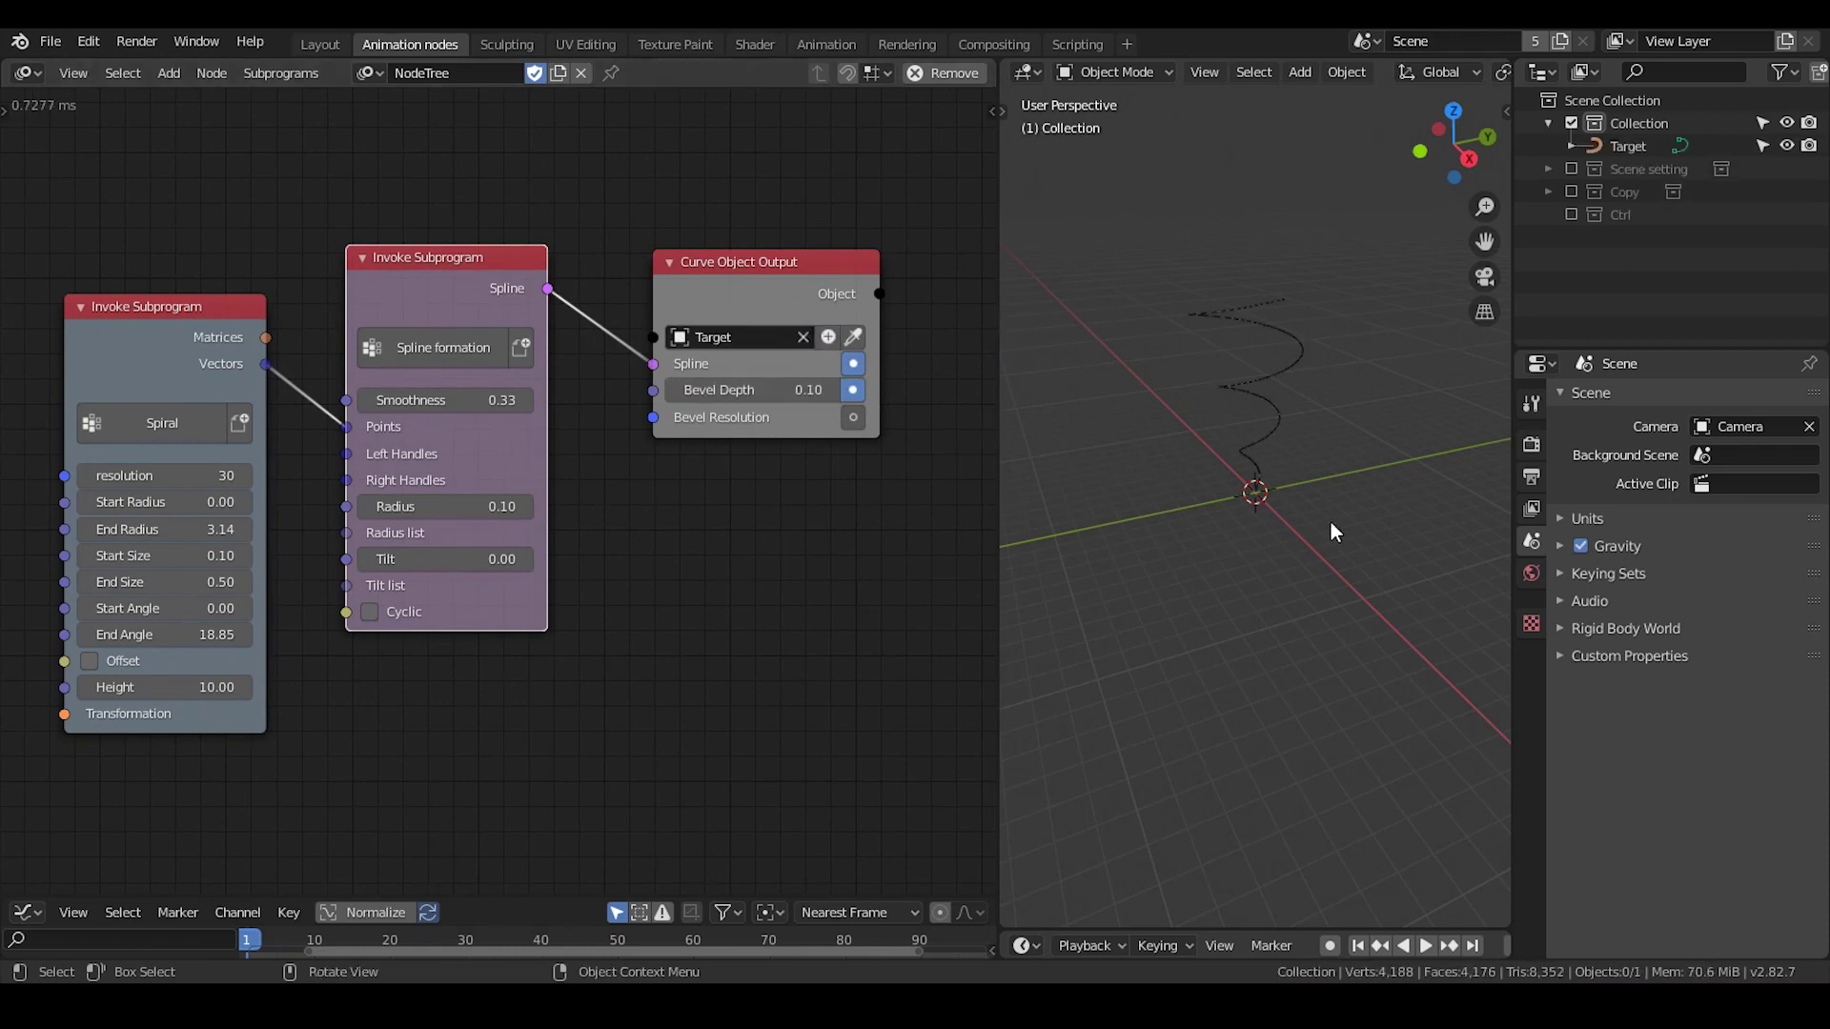
# Step: Set the Spiral node's Height to 0.00 and orbit to inspect the flat coil
pyautogui.moveTo(1264, 458)
pyautogui.mouseDown(button='middle')
pyautogui.moveTo(1244, 436)
pyautogui.moveTo(1216, 608)
pyautogui.moveTo(1256, 564)
pyautogui.mouseUp(button='middle')
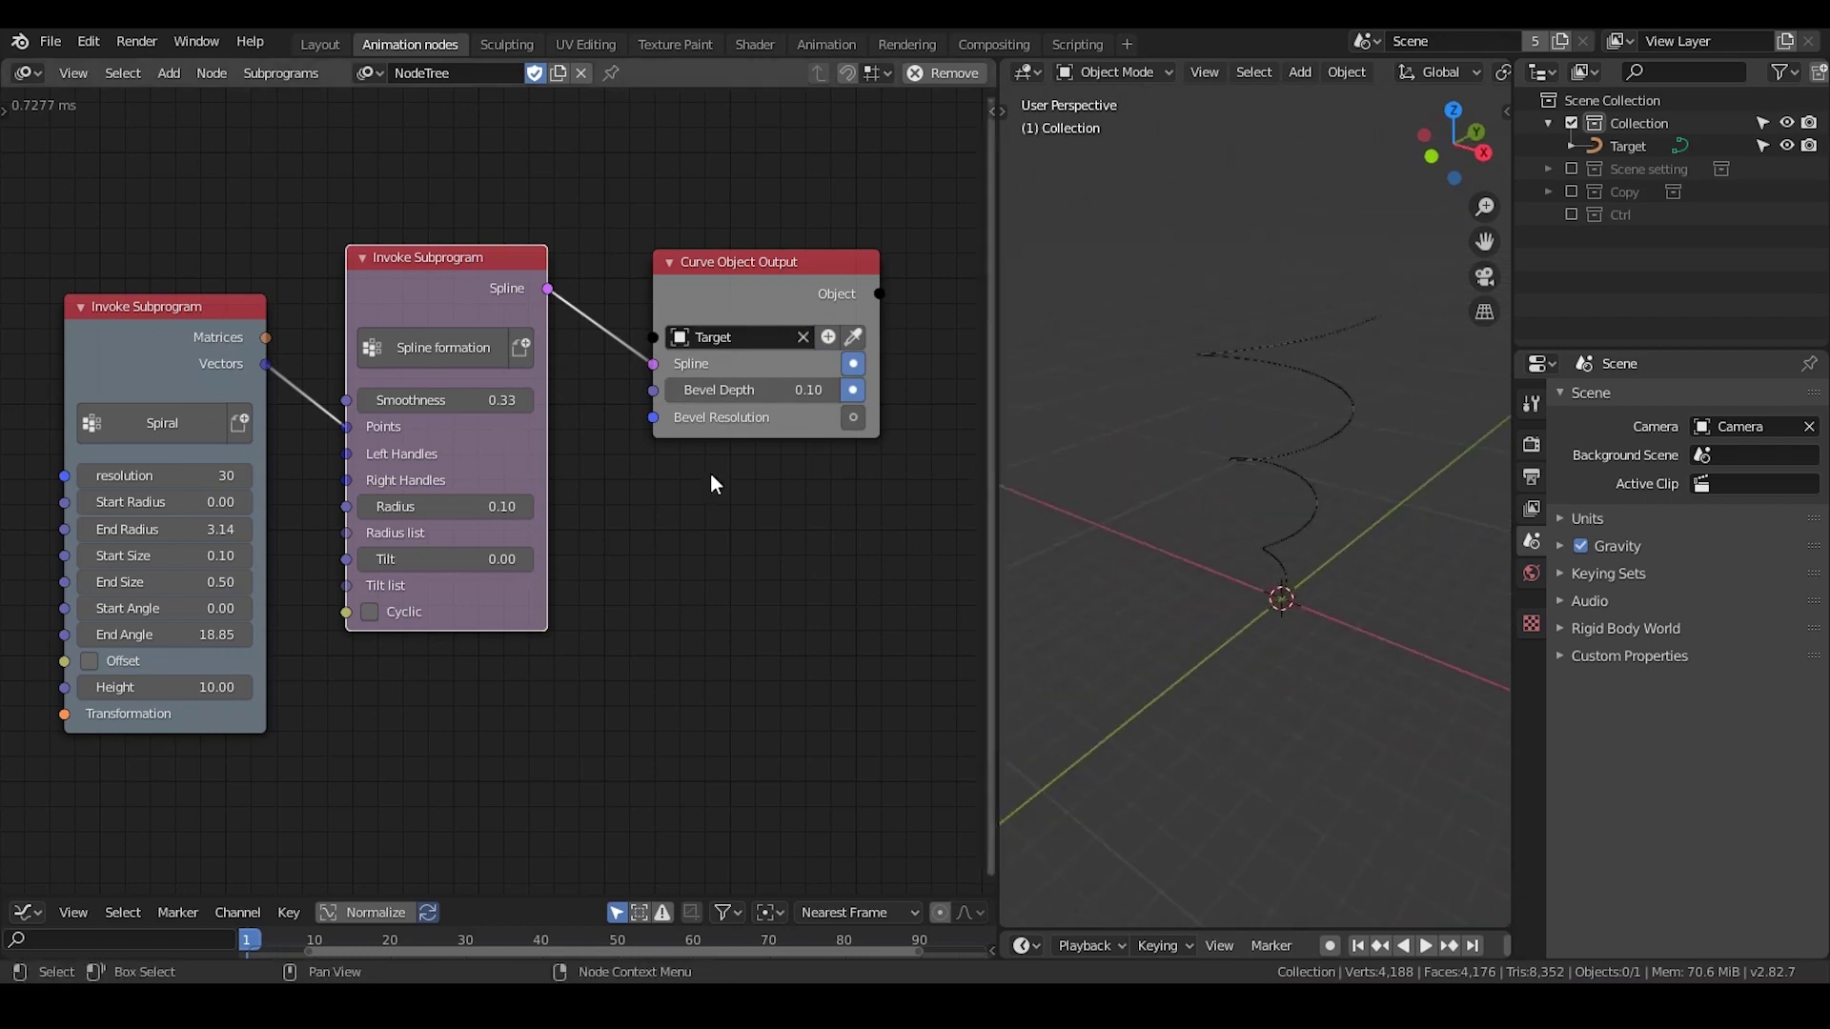
pyautogui.moveTo(177, 633); pyautogui.dragTo(247, 599, button='middle')
pyautogui.click(248, 651)
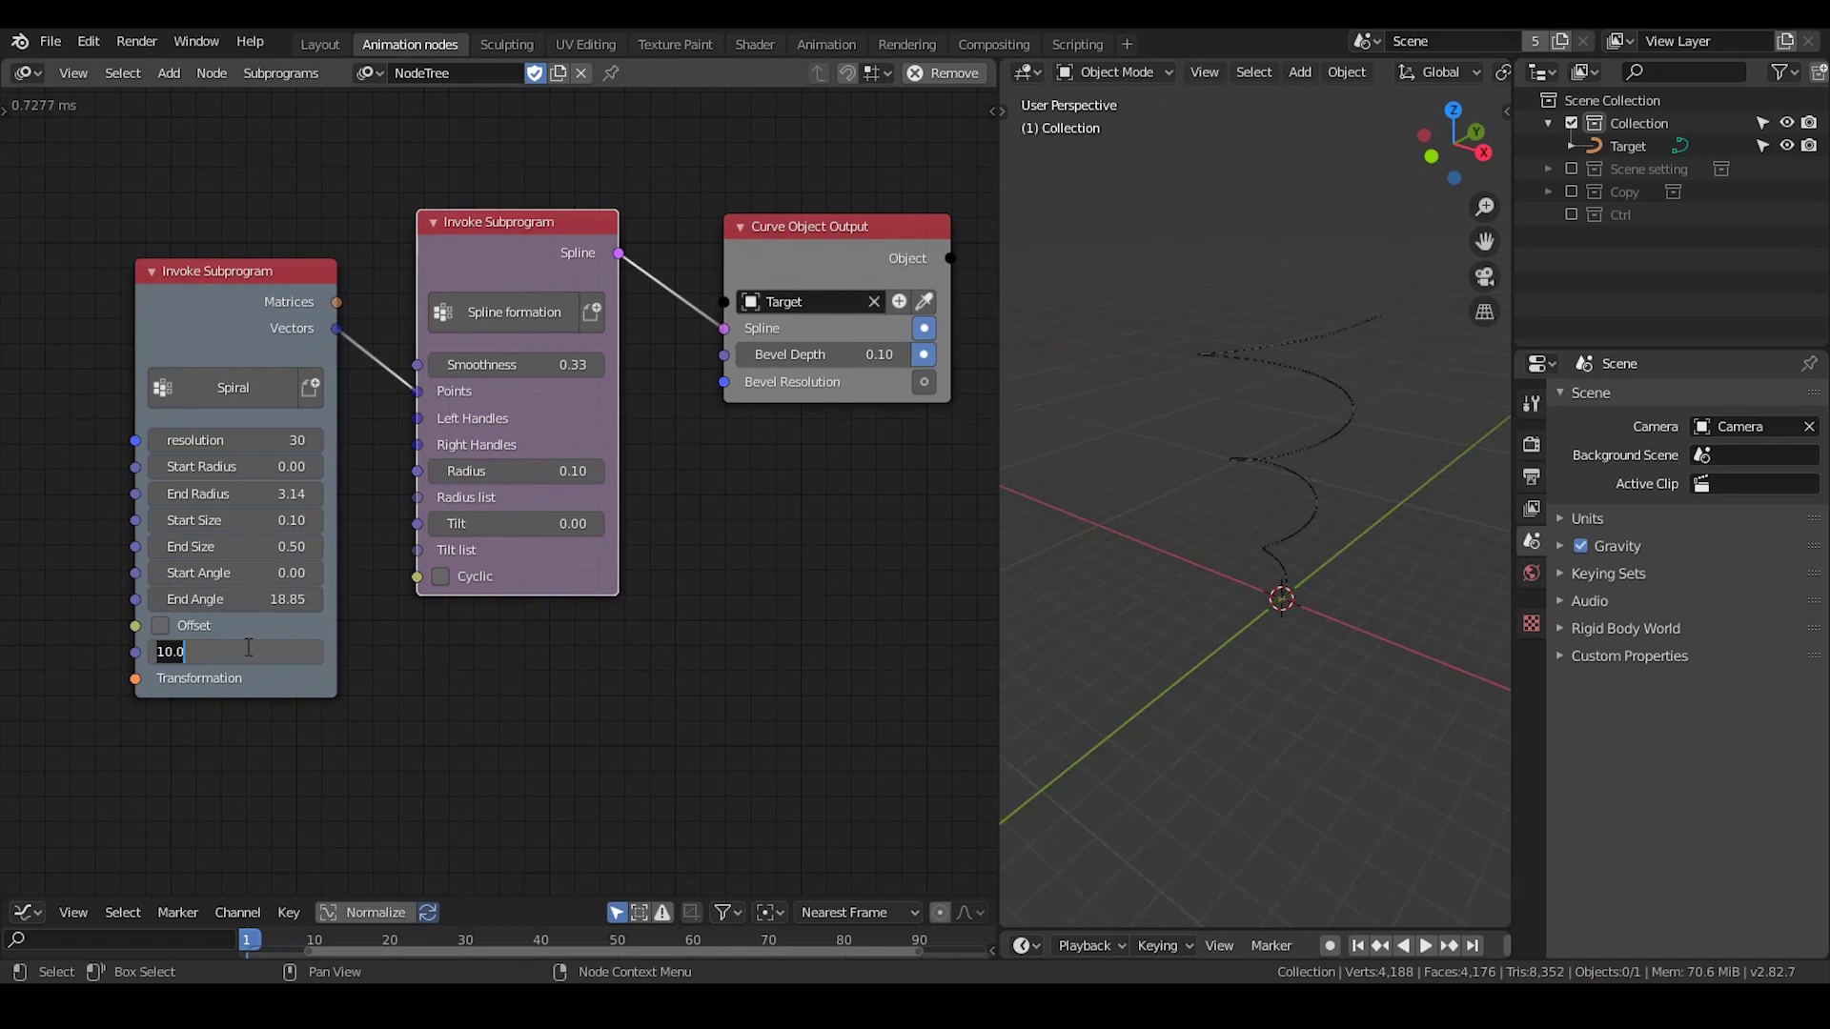
pyautogui.write('0')
pyautogui.press('Return')
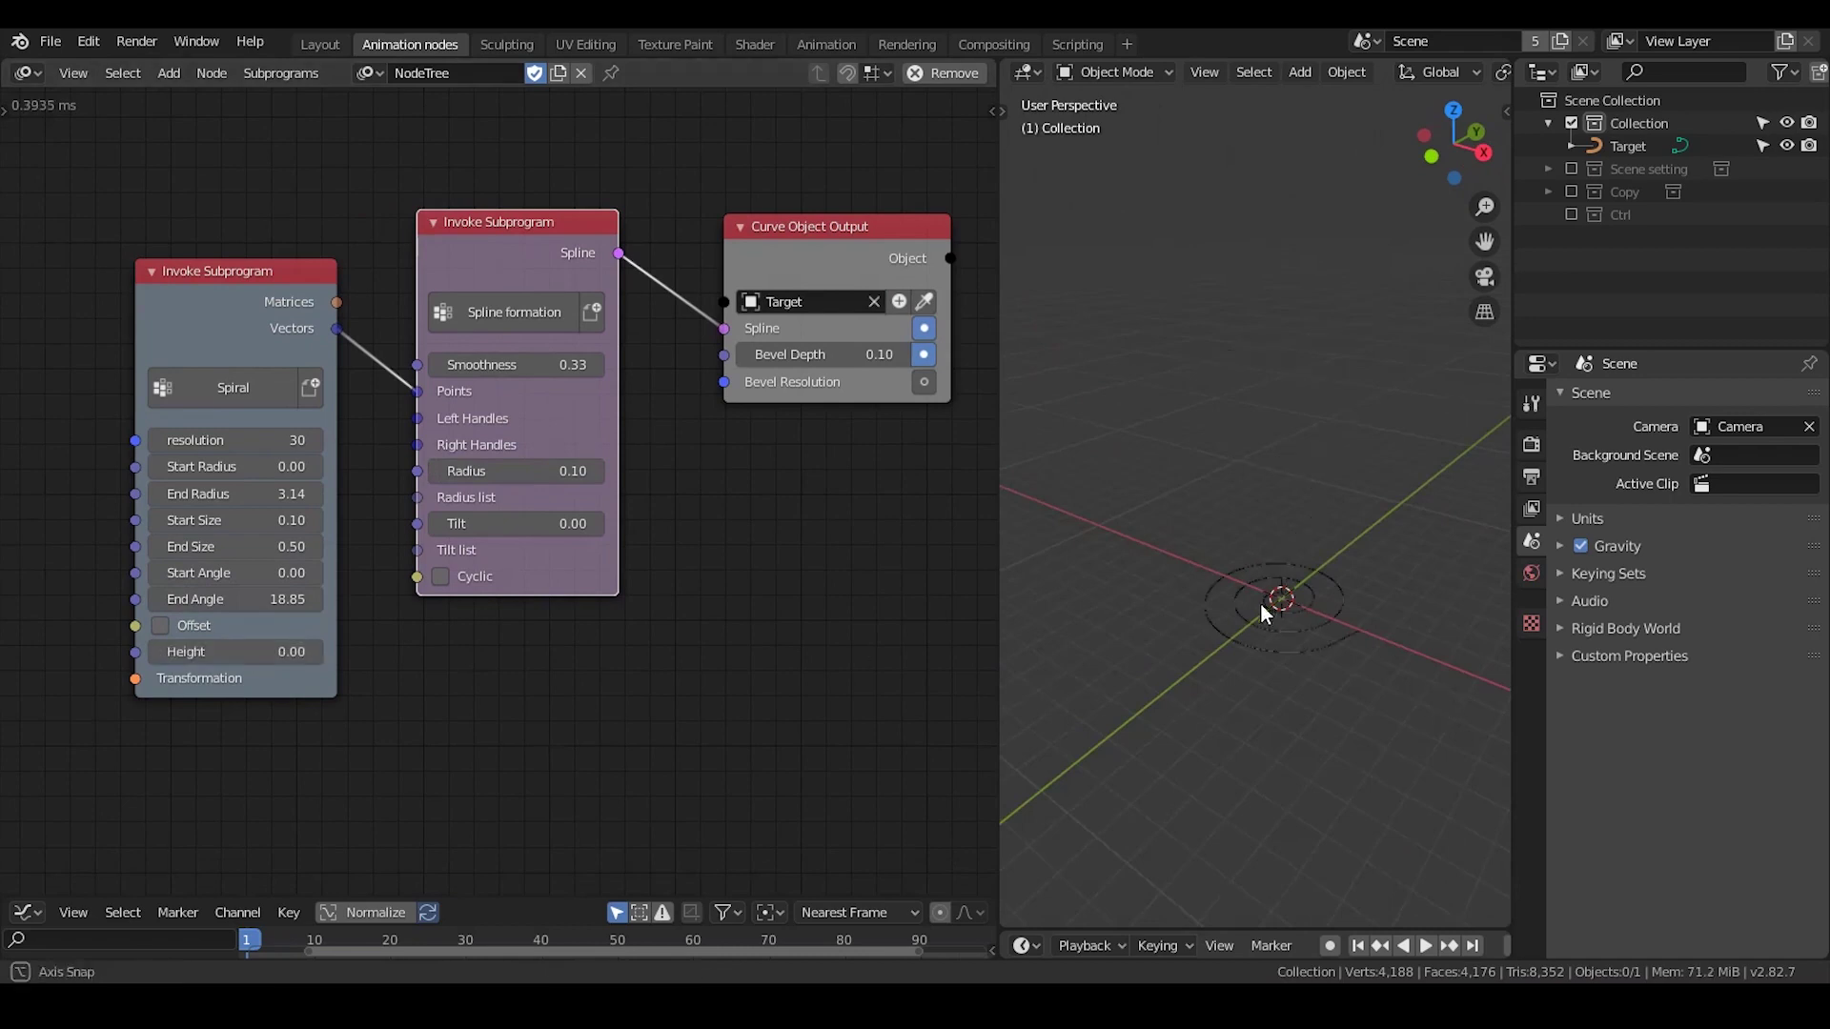
pyautogui.moveTo(1261, 605)
pyautogui.mouseDown(button='middle')
pyautogui.moveTo(1340, 673)
pyautogui.moveTo(1302, 543)
pyautogui.mouseUp(button='middle')
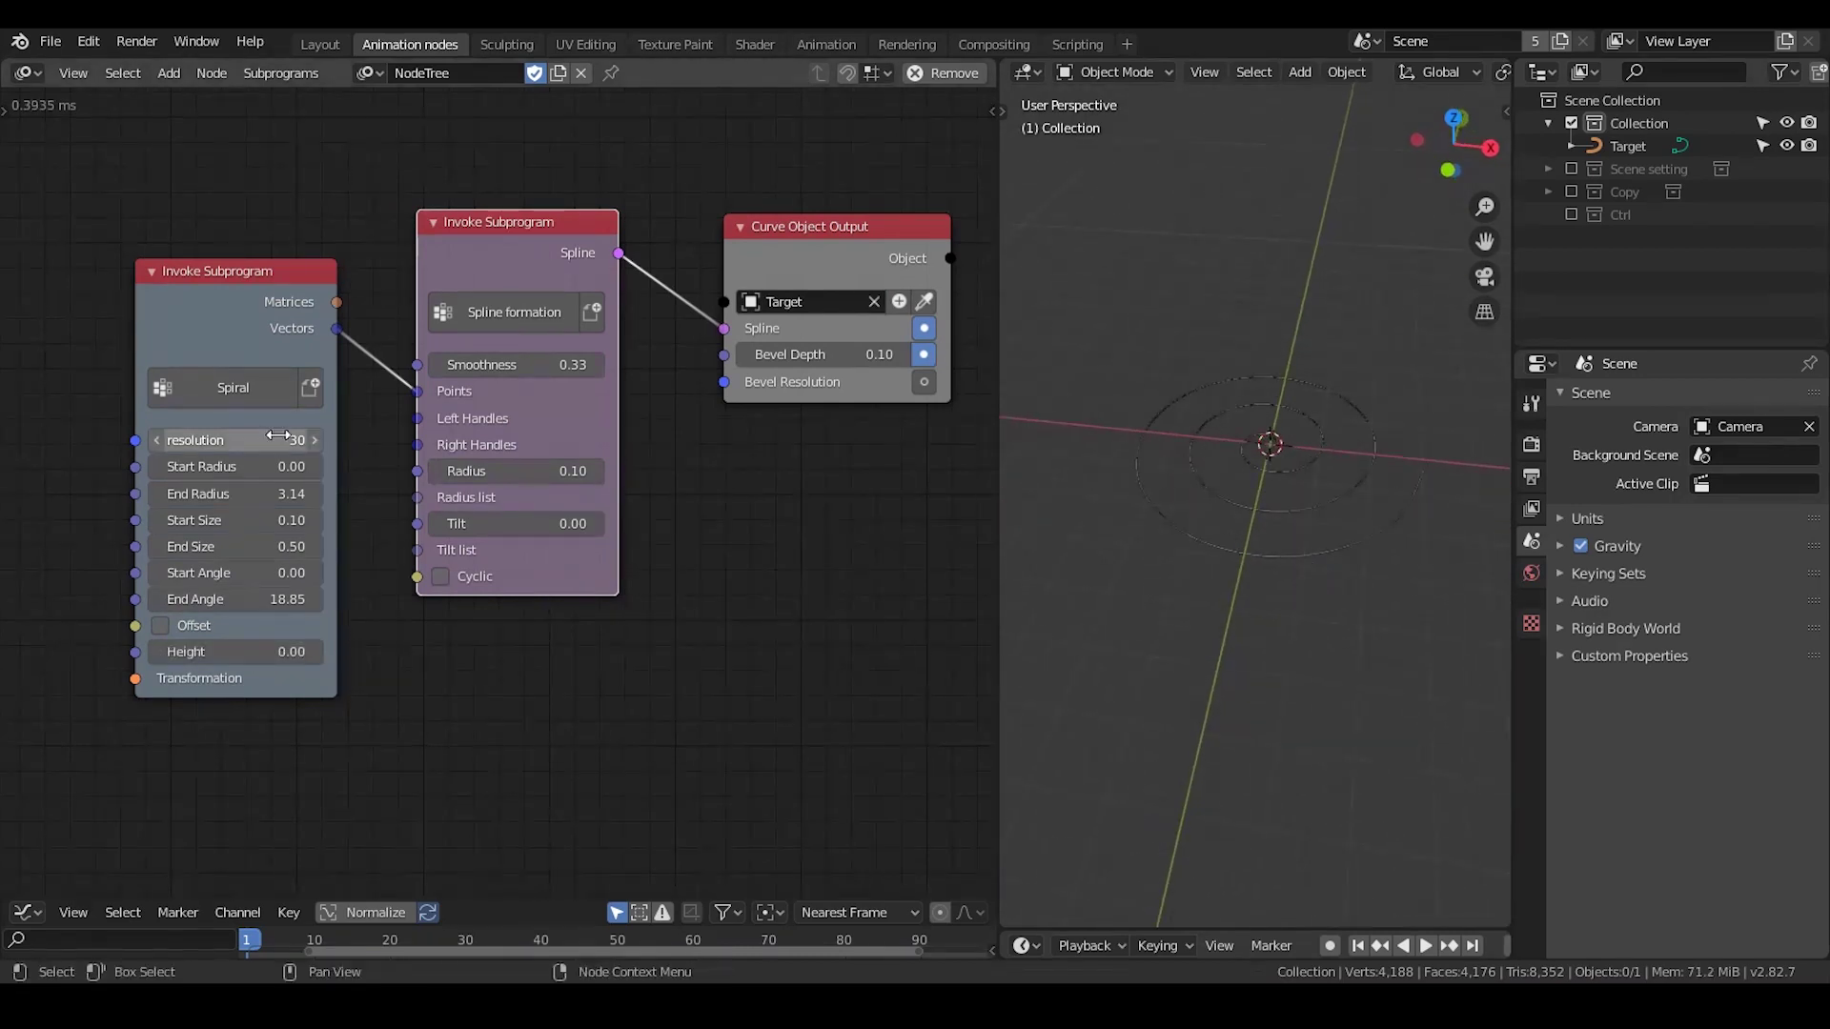
pyautogui.moveTo(186, 278); pyautogui.dragTo(358, 259, button='middle')
pyautogui.moveTo(359, 259); pyautogui.dragTo(225, 260)
# Step: Add a Float Range sized by the spiral's point count, feeding its List into Radius list
pyautogui.hotkey('ctrl', 'a')
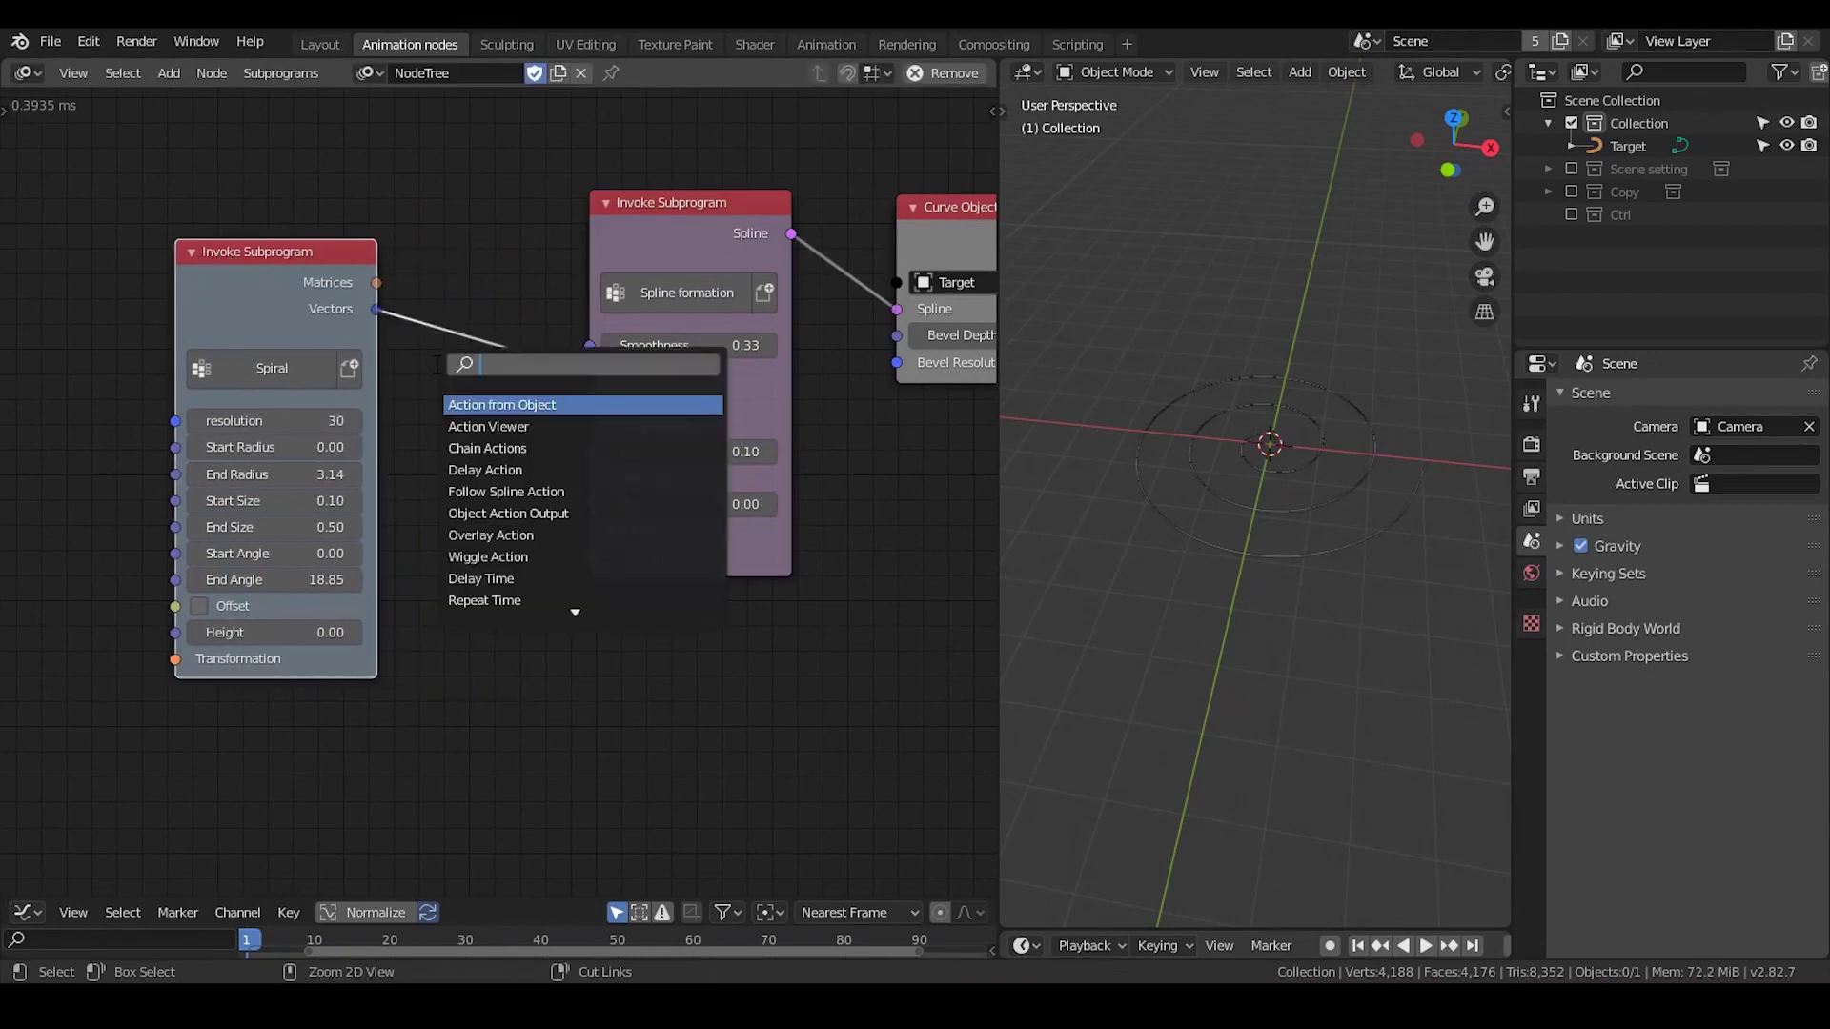
pyautogui.write('float range')
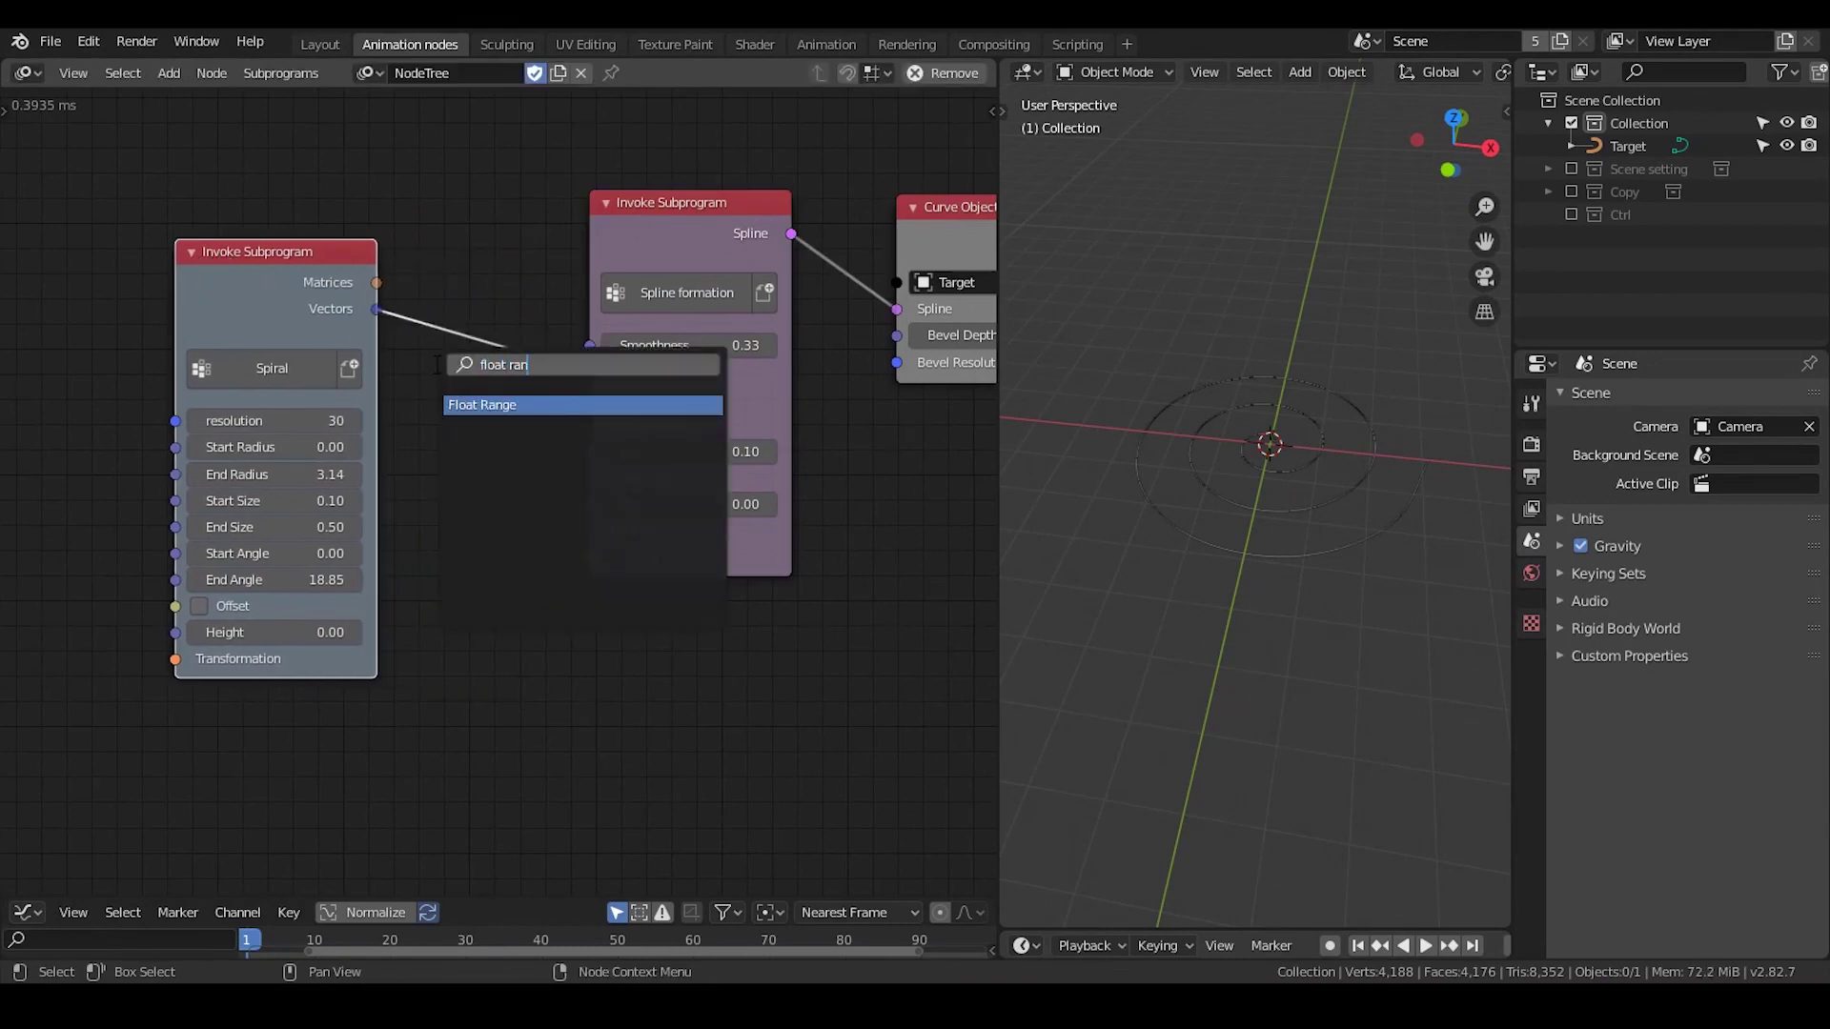
pyautogui.press('Return')
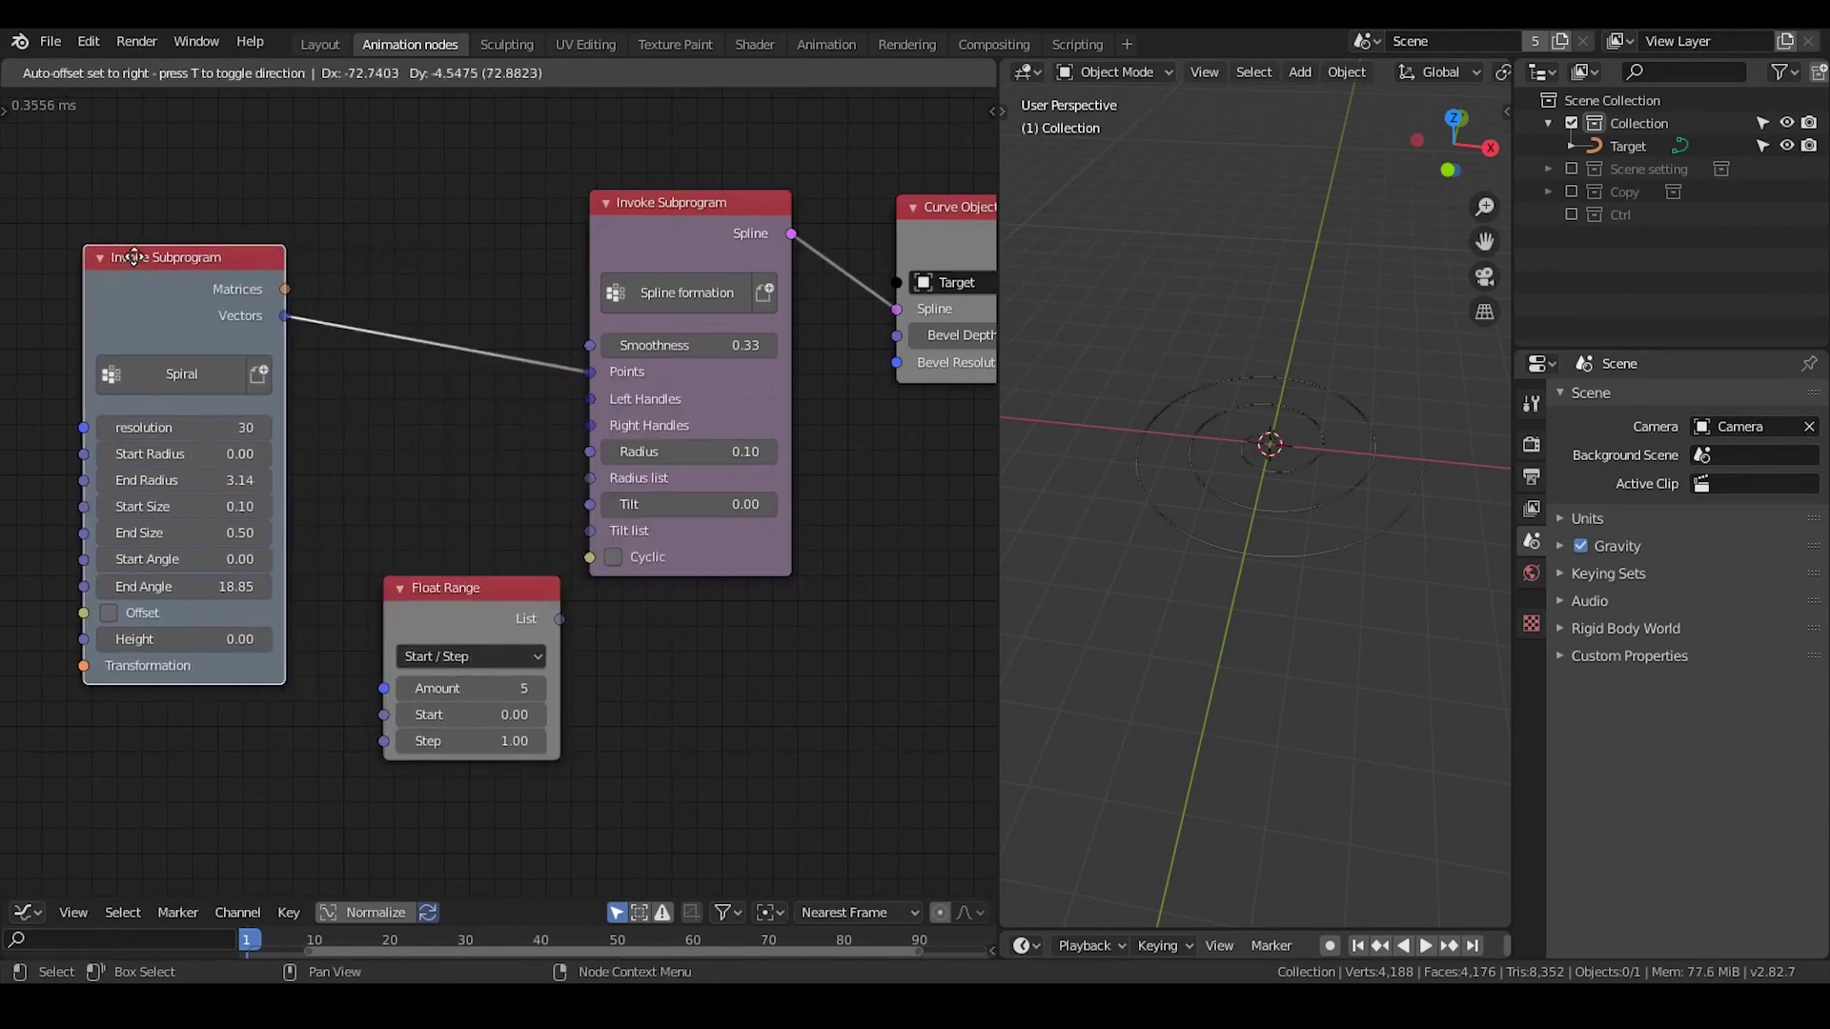
pyautogui.click(432, 581)
pyautogui.moveTo(223, 305); pyautogui.dragTo(341, 658)
pyautogui.moveTo(310, 404); pyautogui.dragTo(393, 495)
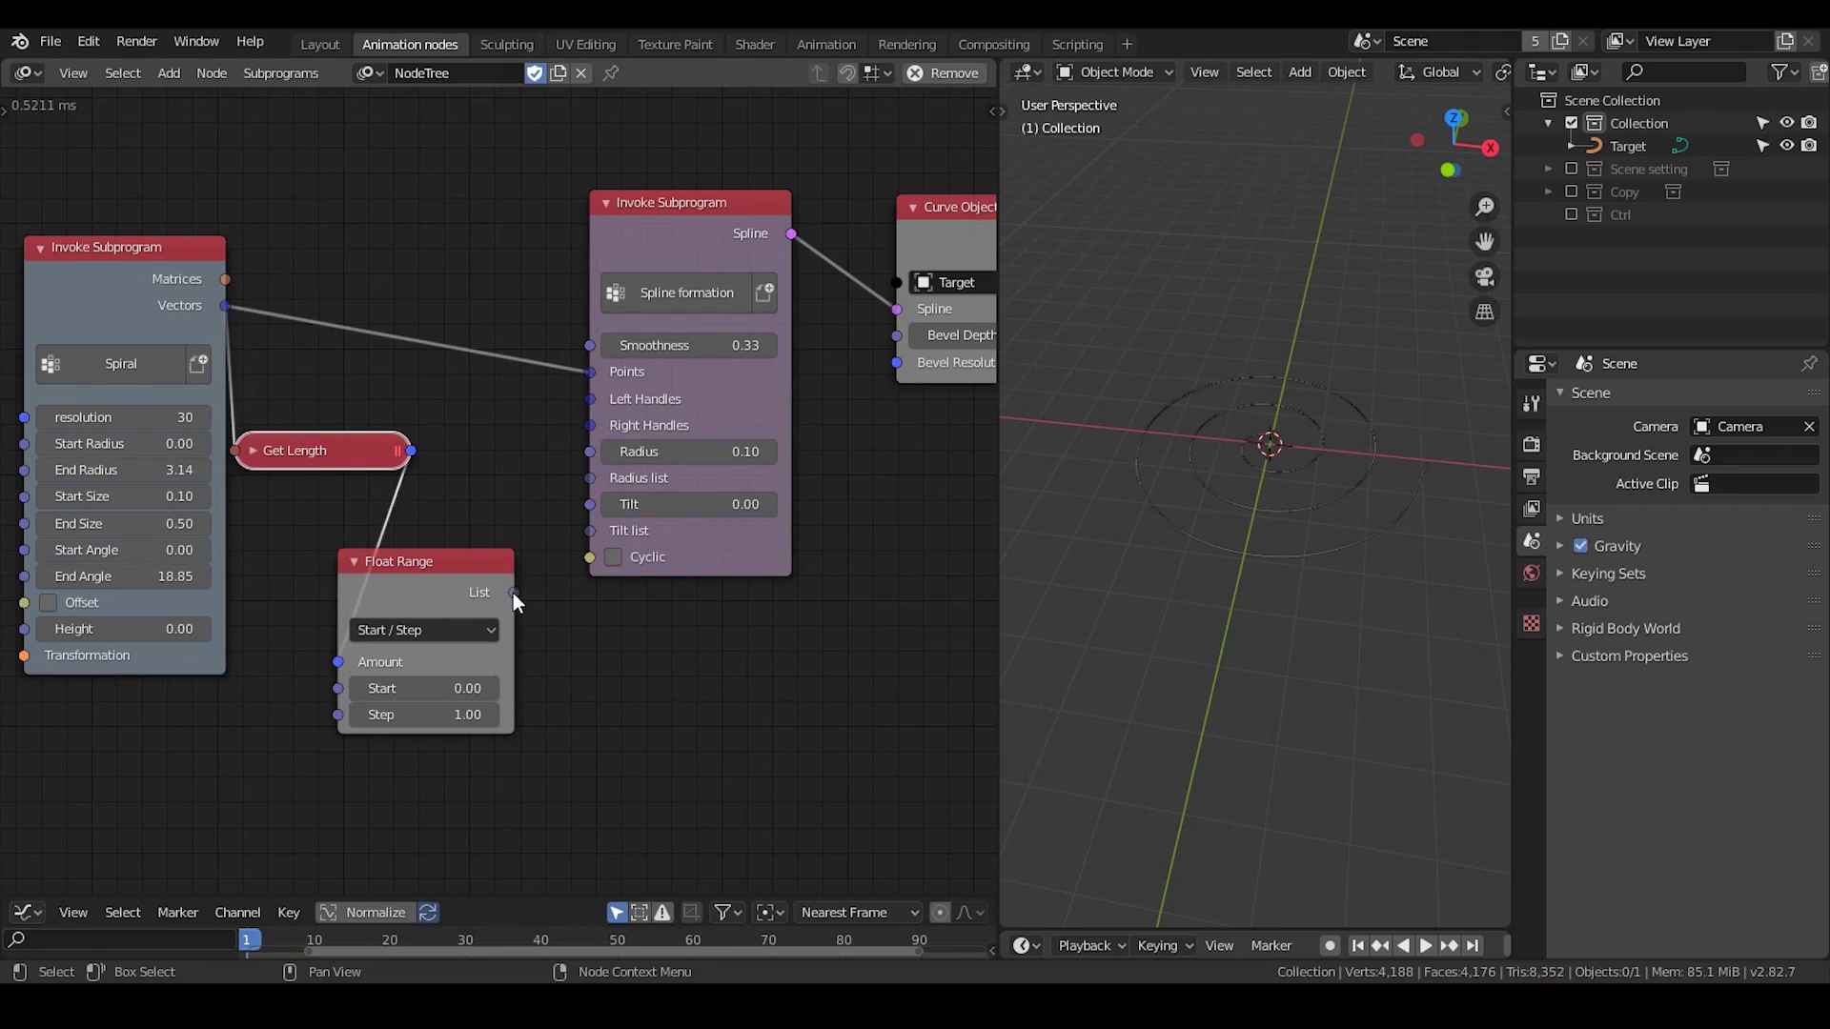
pyautogui.moveTo(513, 592)
pyautogui.mouseDown()
pyautogui.moveTo(589, 455)
pyautogui.moveTo(593, 478)
pyautogui.mouseUp()
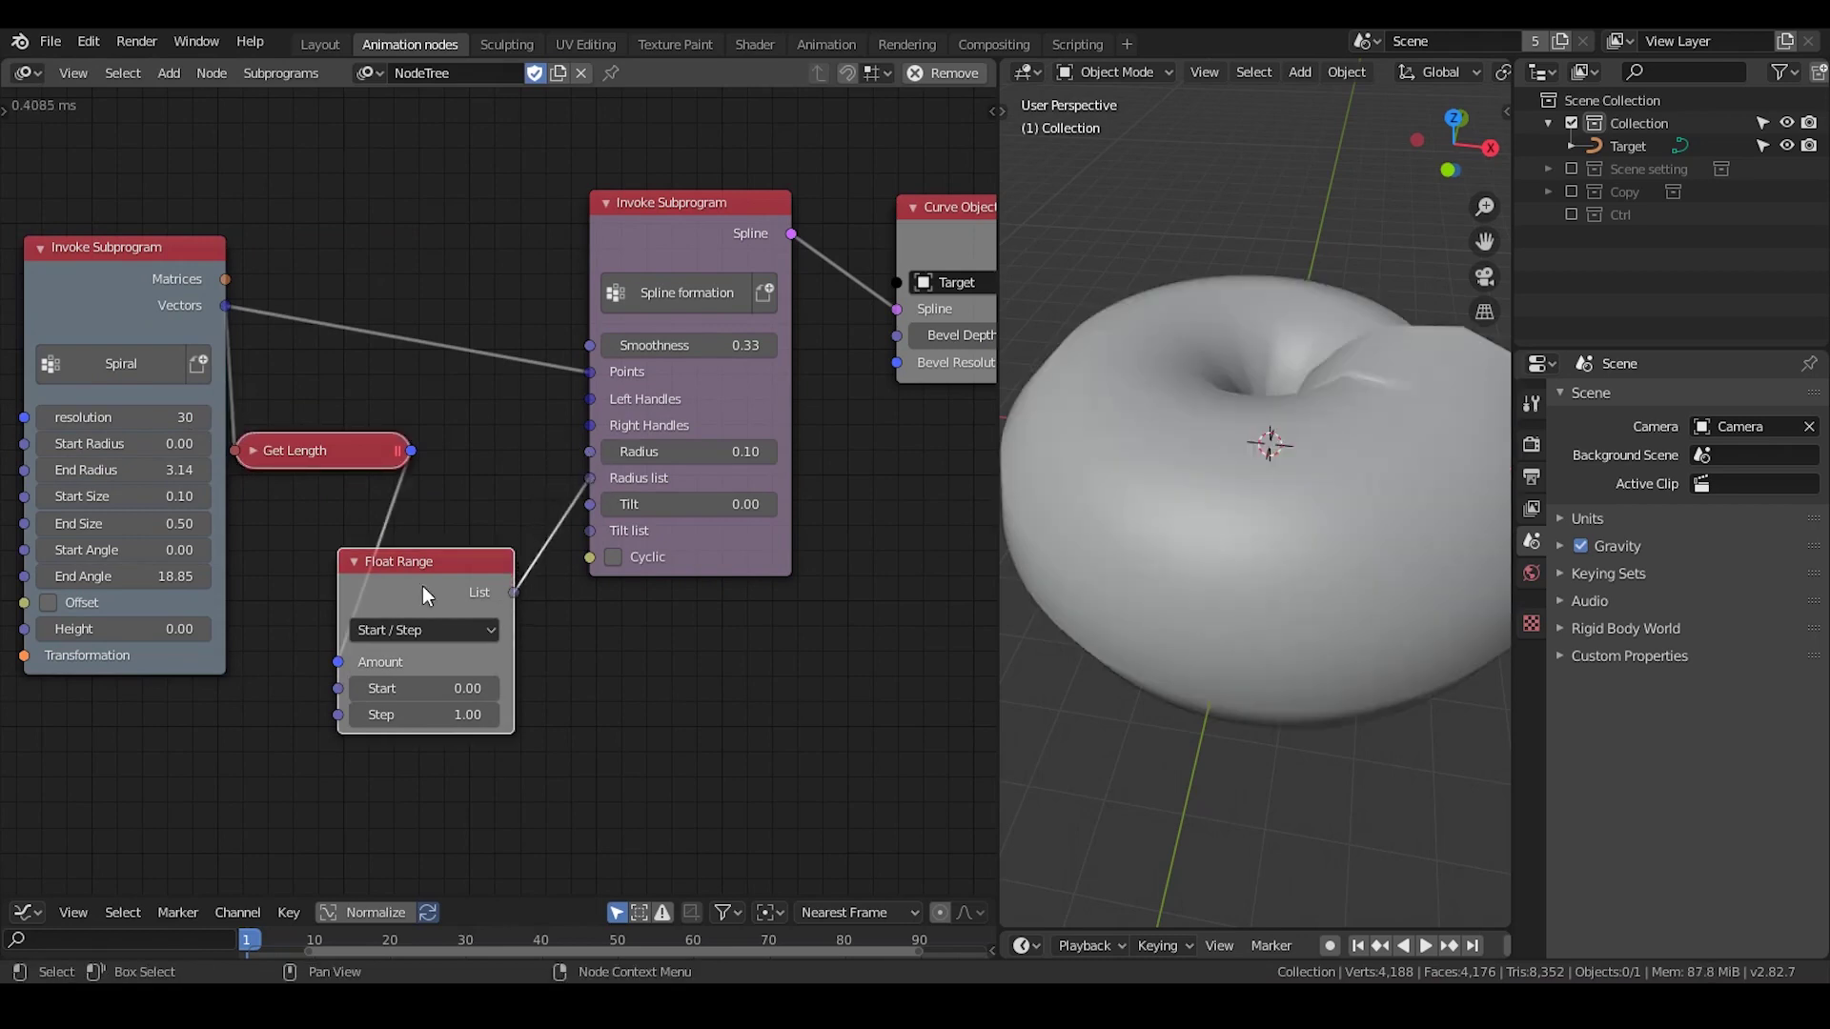
pyautogui.moveTo(421, 585); pyautogui.dragTo(470, 534)
# Step: Switch the Float Range to Start / Stop mode with Stop 7.30
pyautogui.click(467, 578)
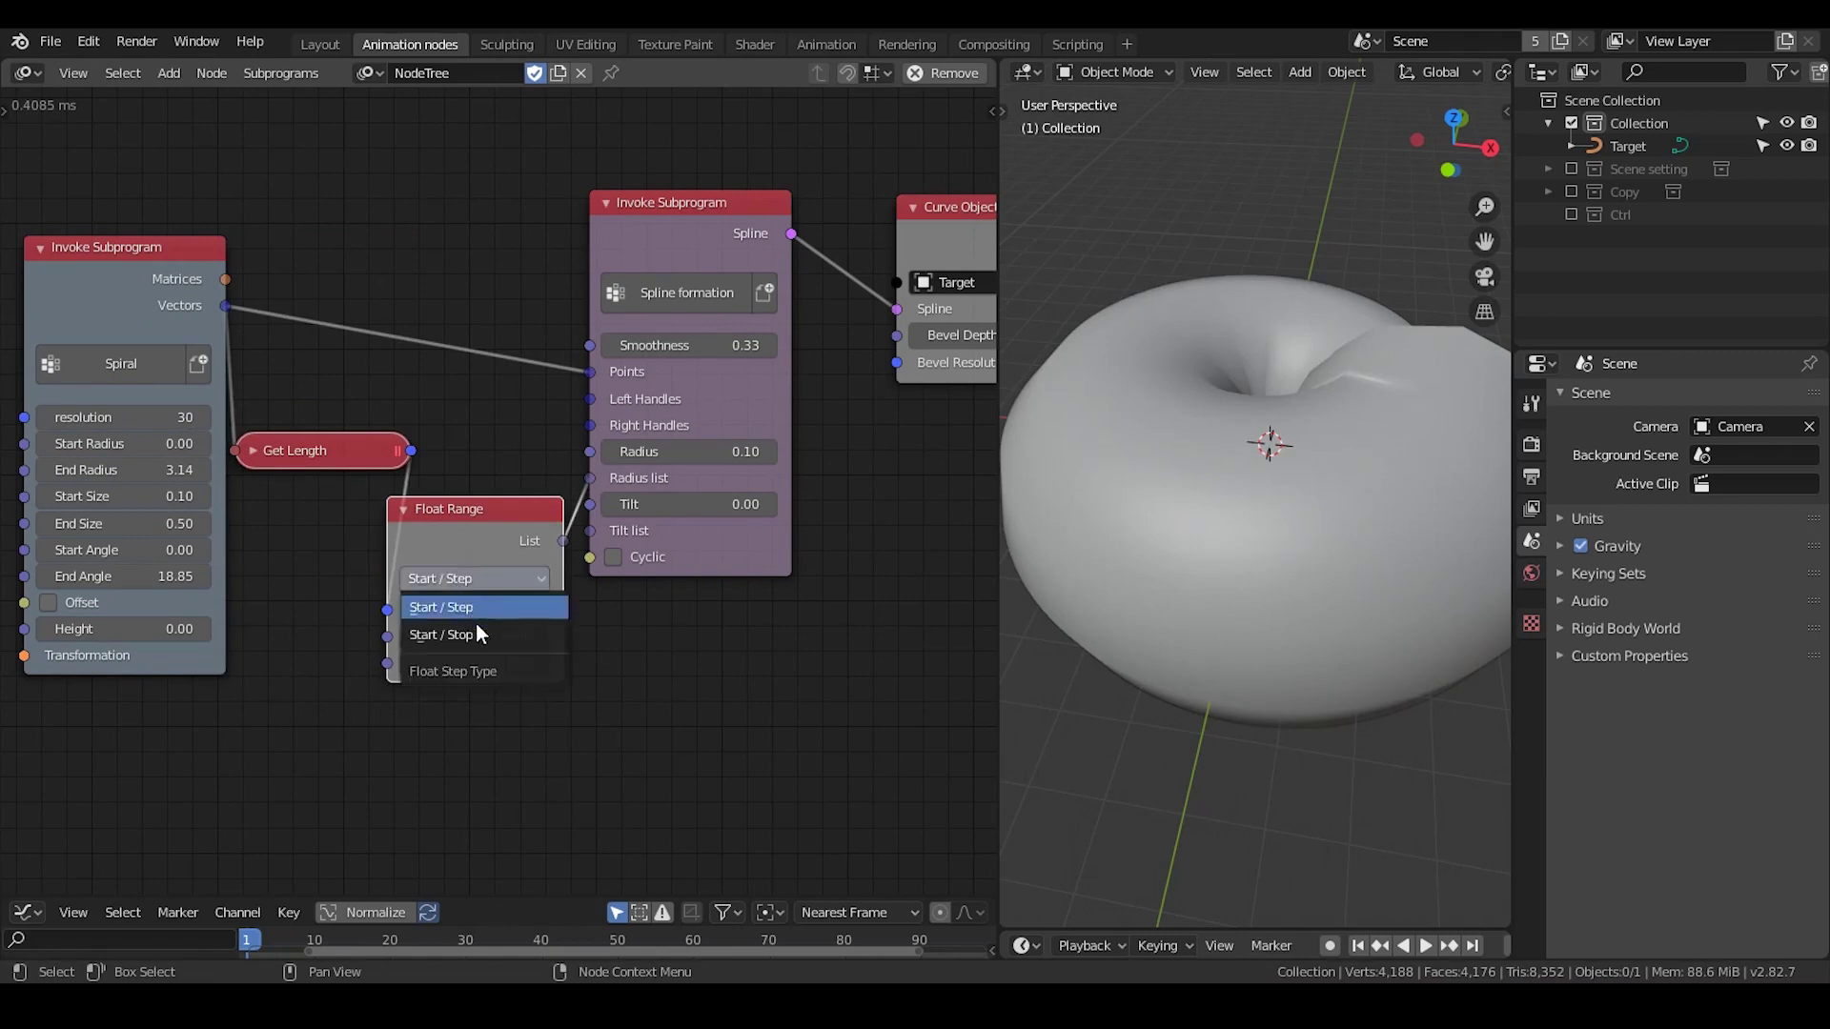
pyautogui.click(478, 627)
pyautogui.moveTo(515, 694)
pyautogui.mouseDown()
pyautogui.moveTo(590, 694)
pyautogui.moveTo(477, 694)
pyautogui.mouseUp()
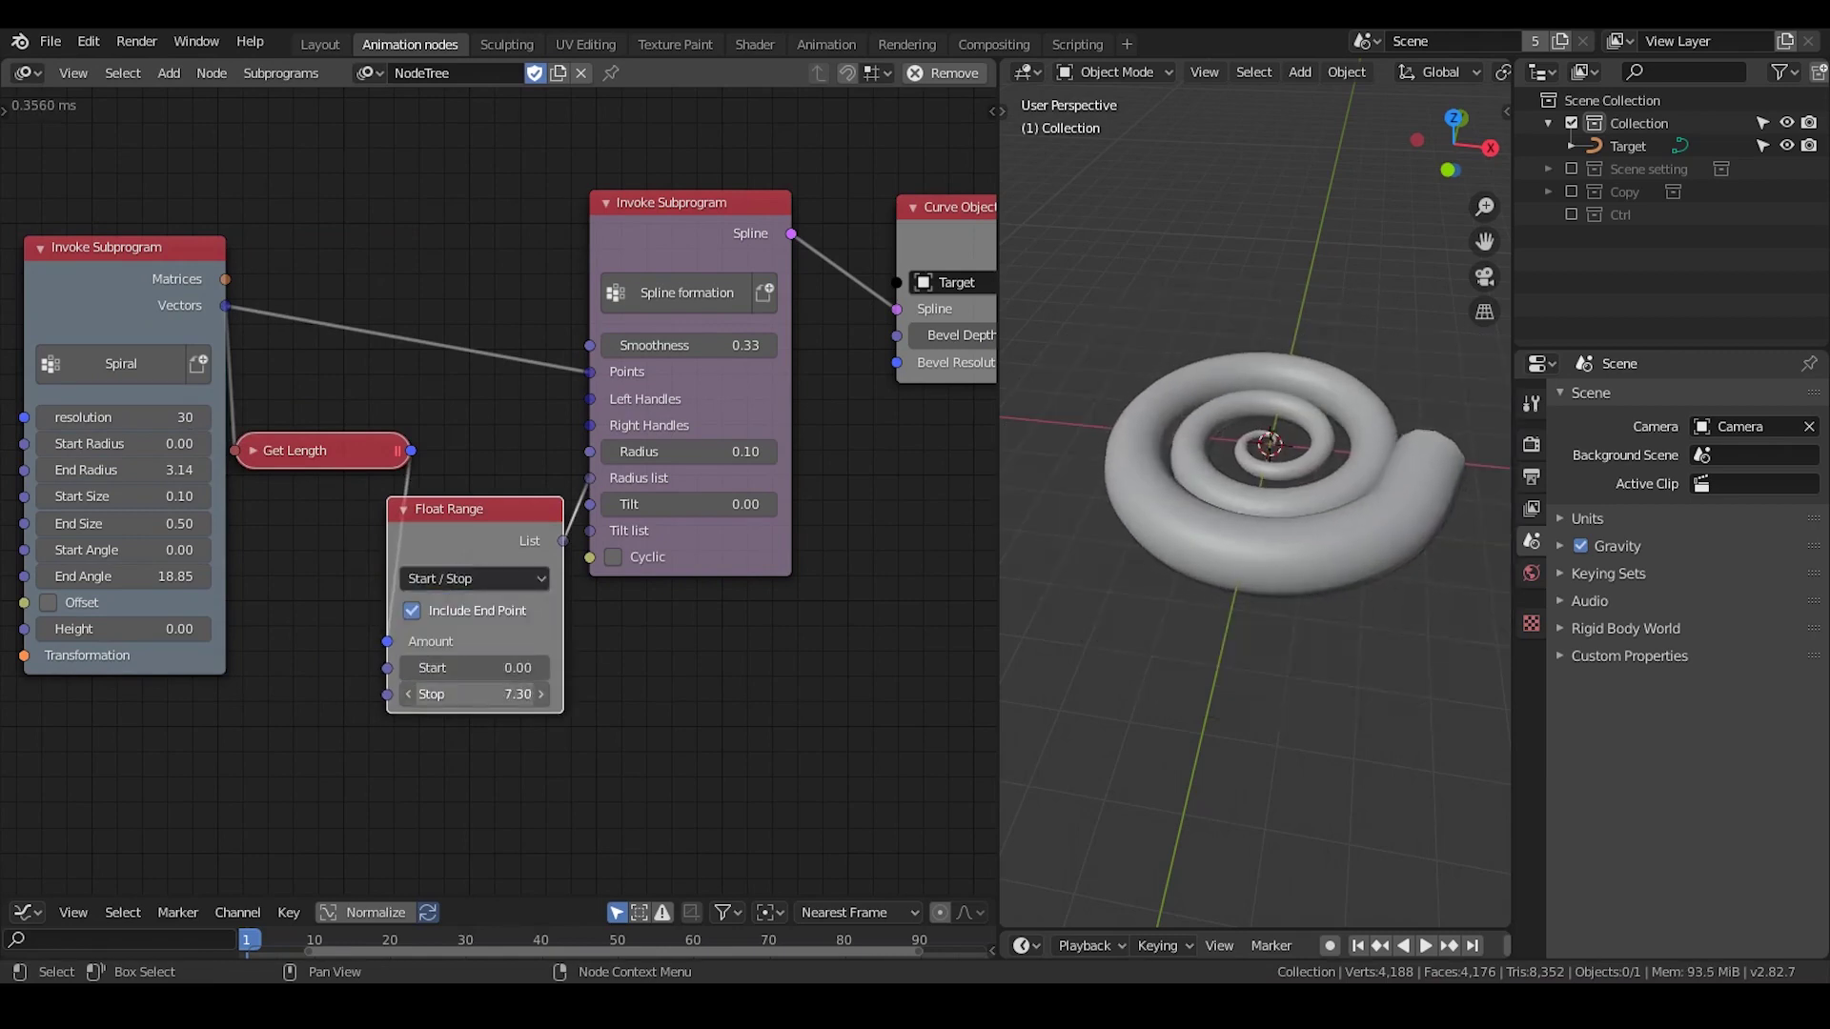
pyautogui.moveTo(1272, 420)
pyautogui.mouseDown(button='middle')
pyautogui.moveTo(1284, 546)
pyautogui.moveTo(1256, 492)
pyautogui.mouseUp(button='middle')
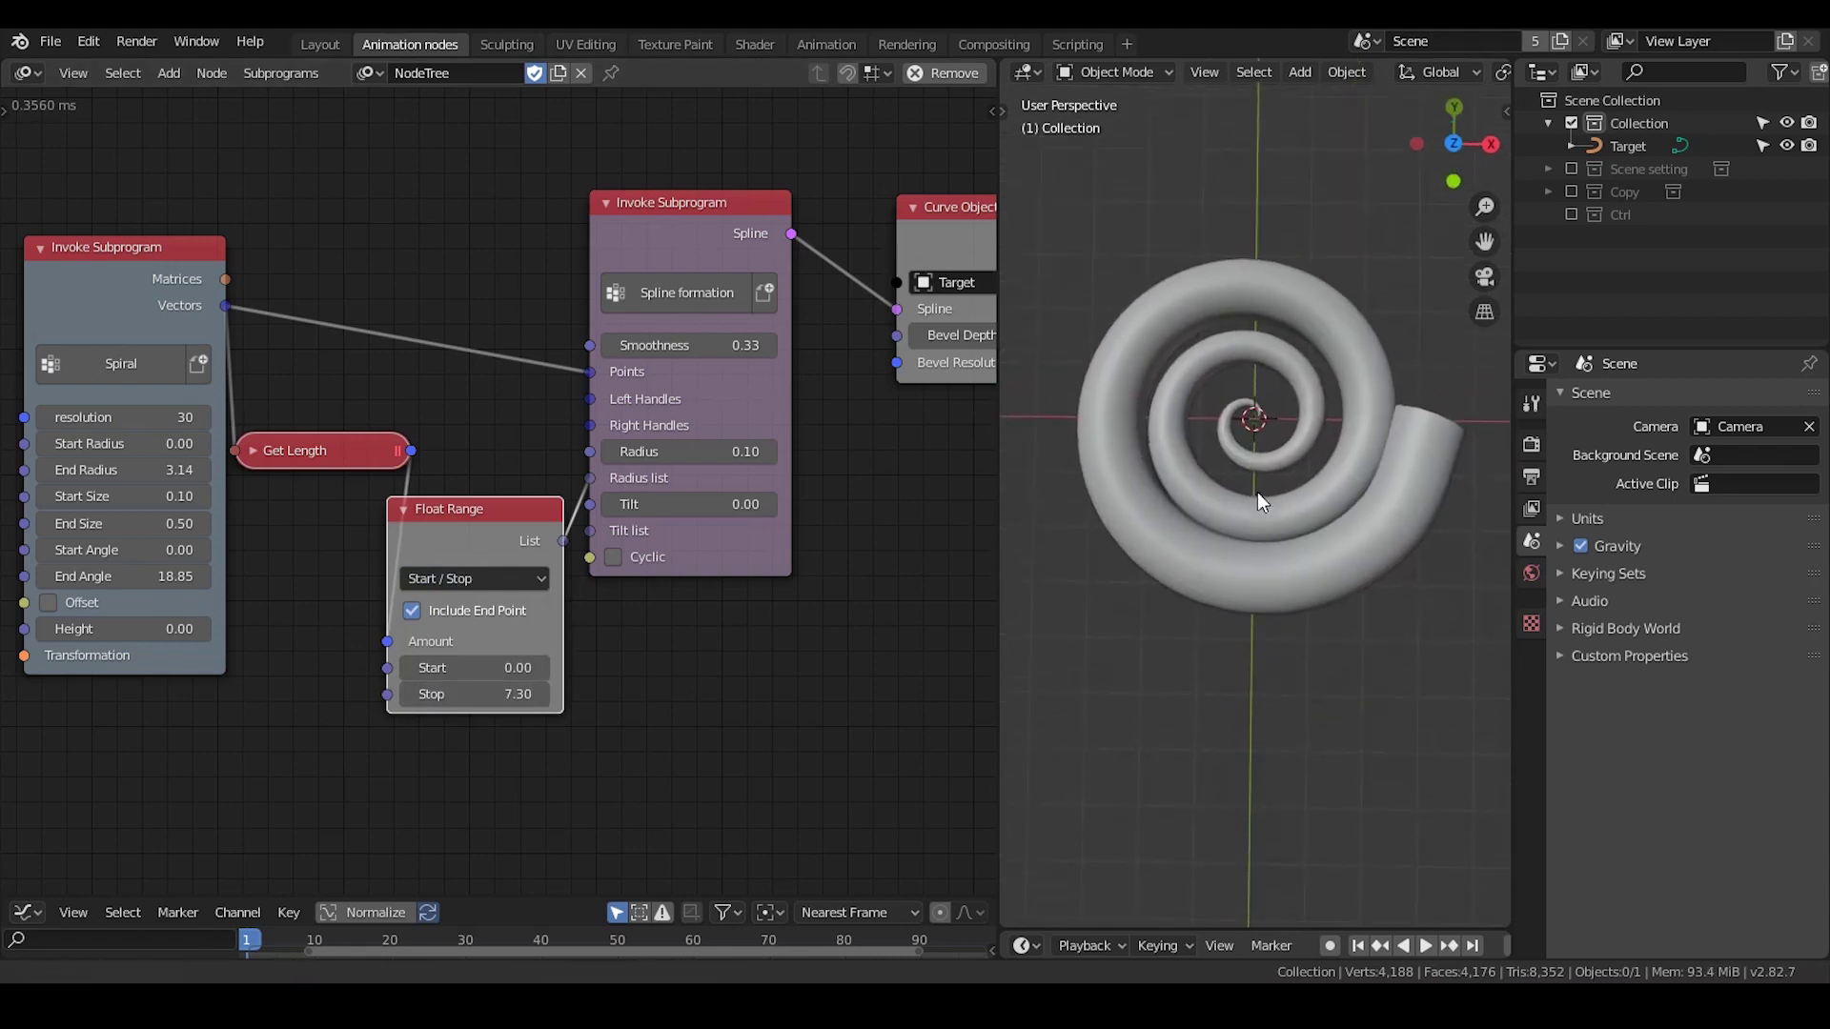
# Step: Rearrange the node tree and move the Float Range node to the right
pyautogui.scroll(1, 252, 572)
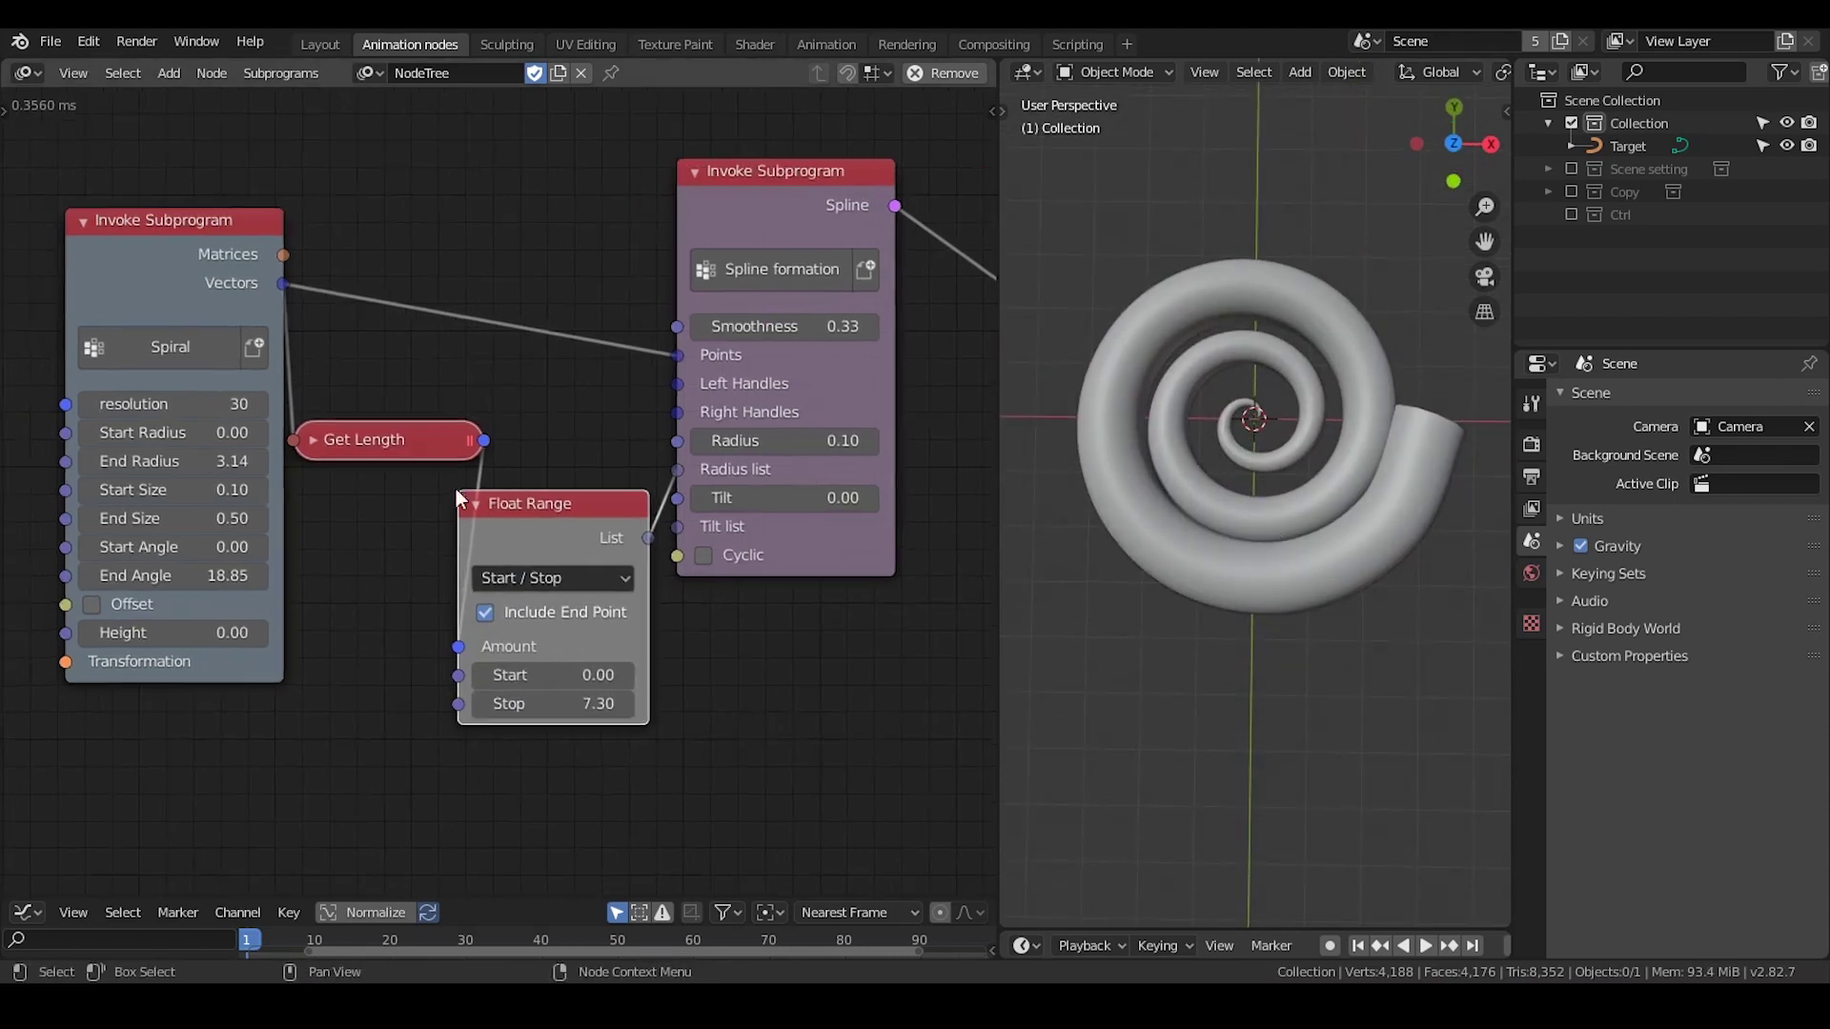
pyautogui.press('g')
pyautogui.click(344, 450)
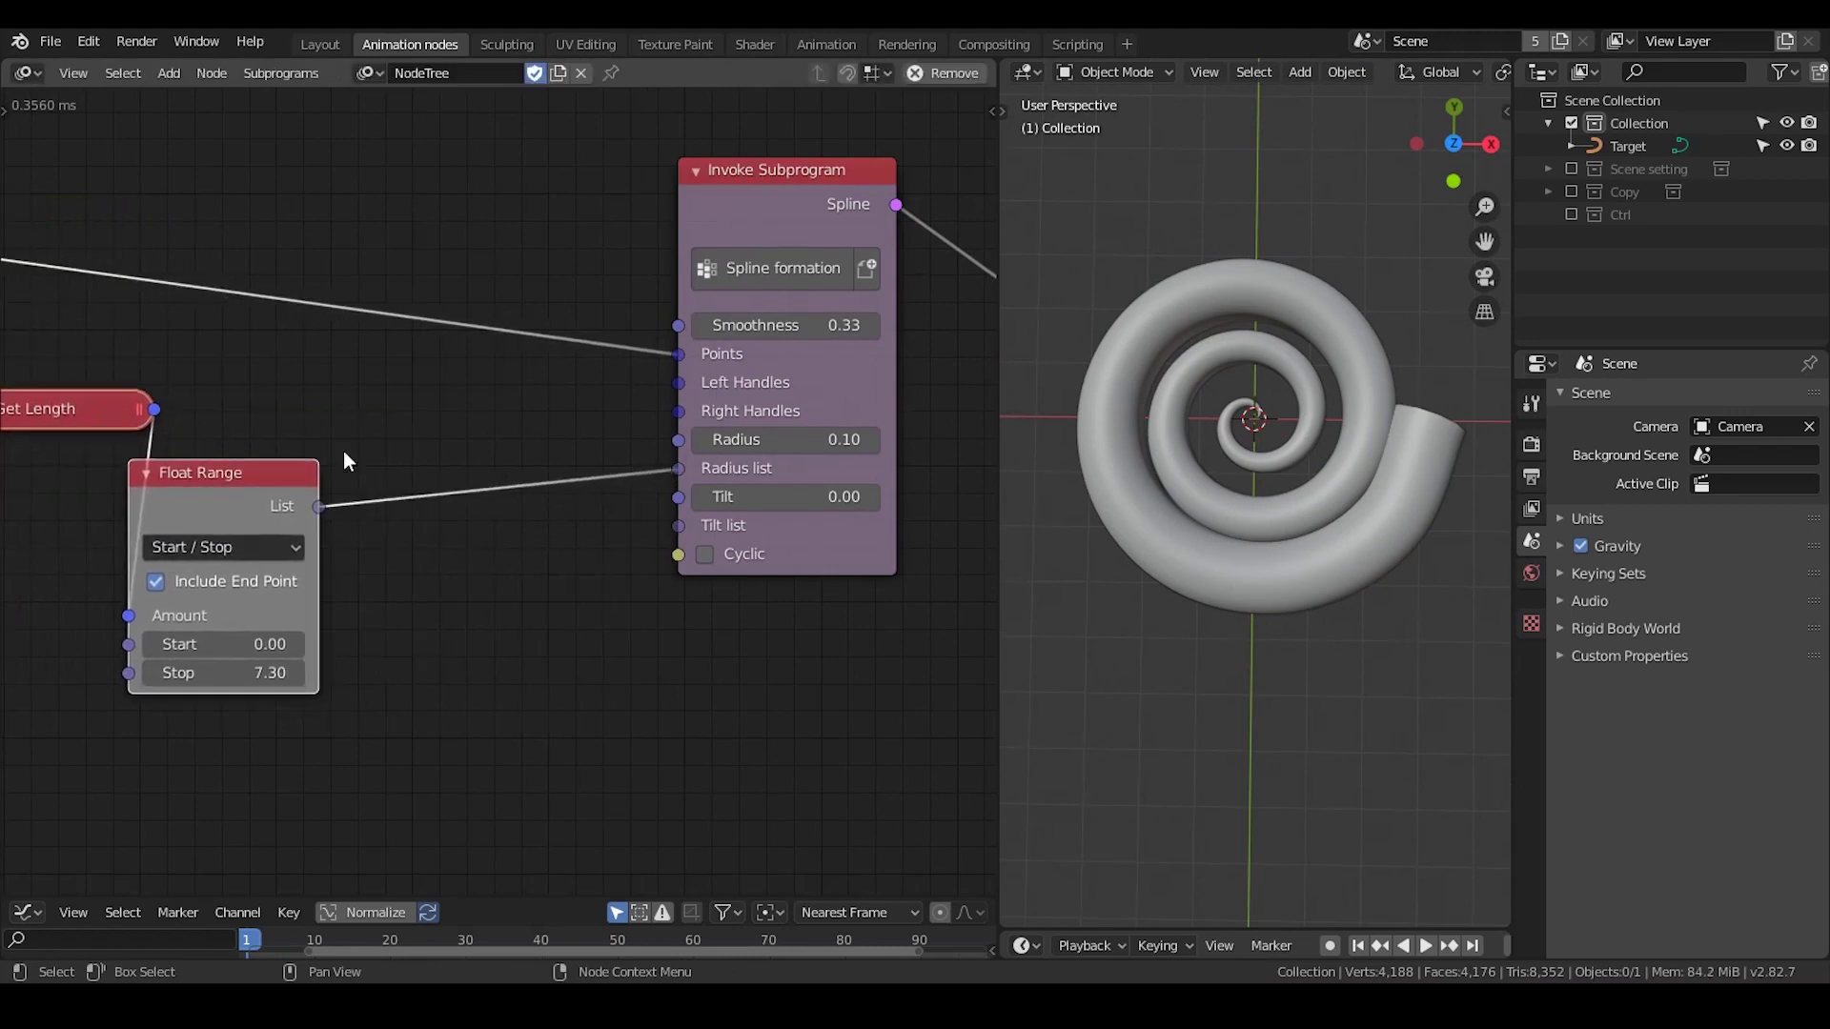
pyautogui.moveTo(295, 438); pyautogui.dragTo(431, 414, button='middle')
pyautogui.scroll(1, 465, 463)
pyautogui.scroll(-3, 466, 474)
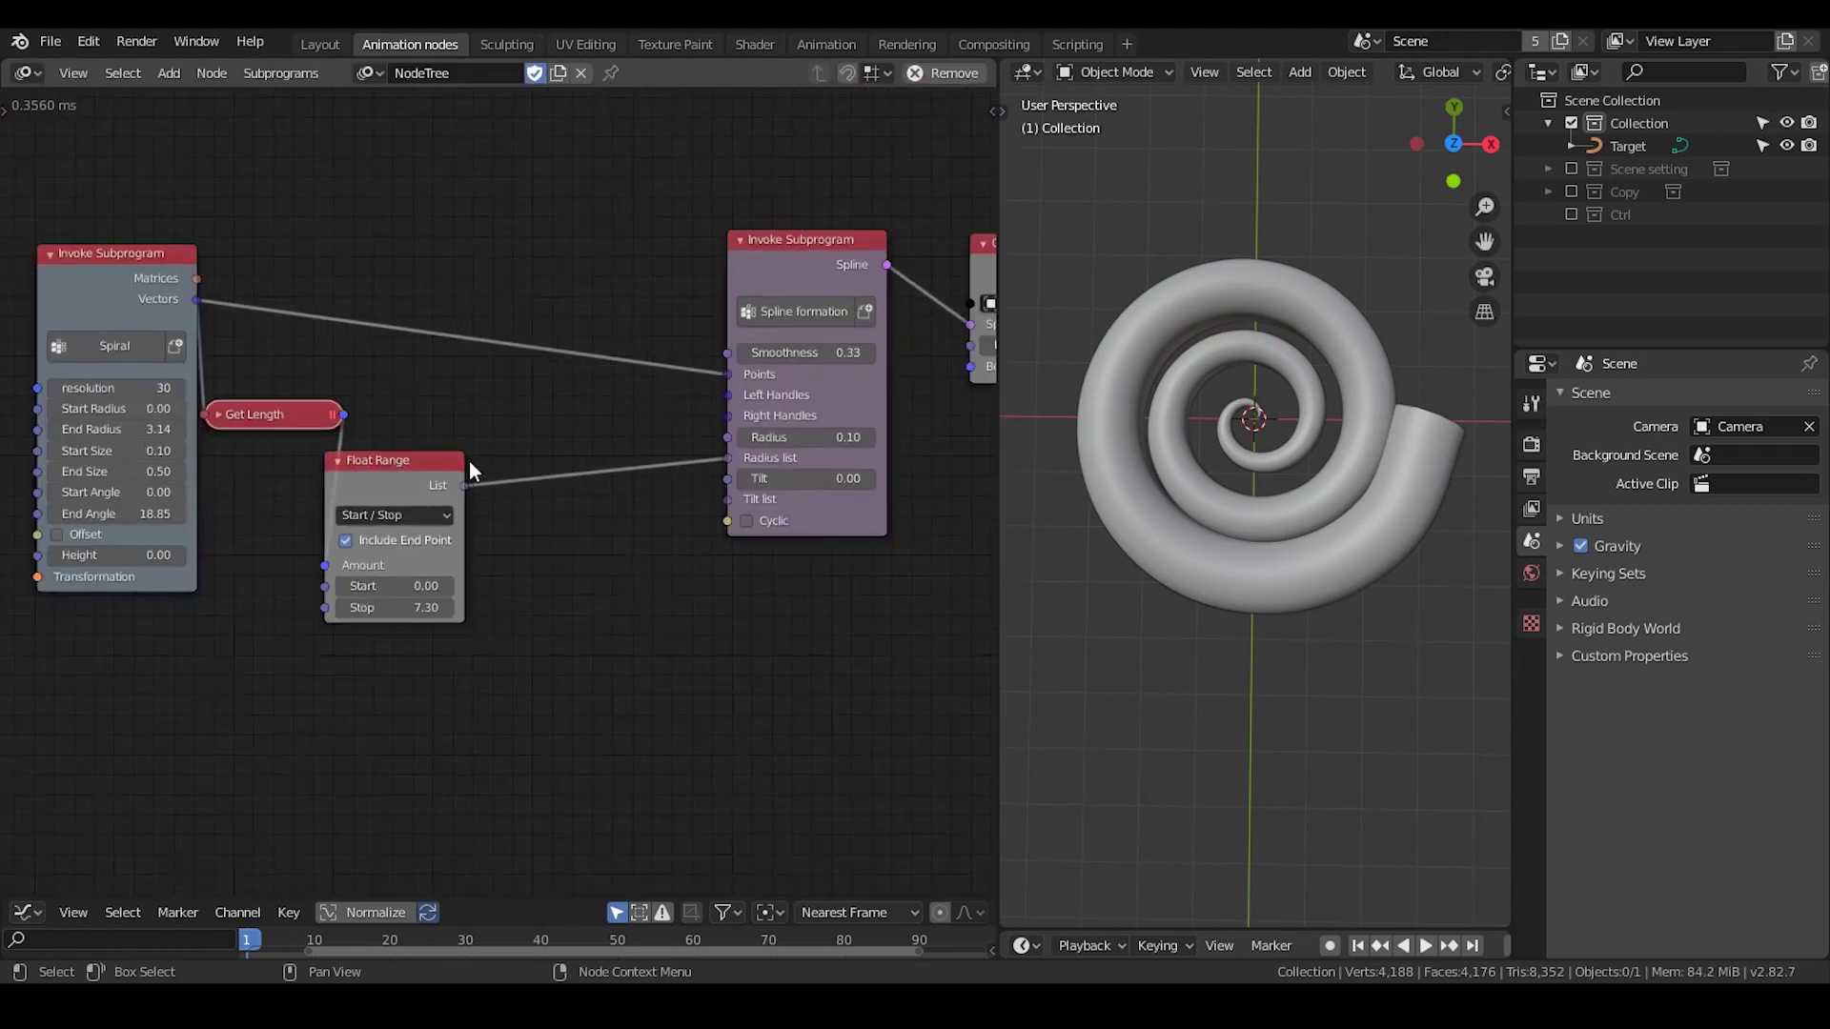
pyautogui.moveTo(410, 417); pyautogui.dragTo(490, 408)
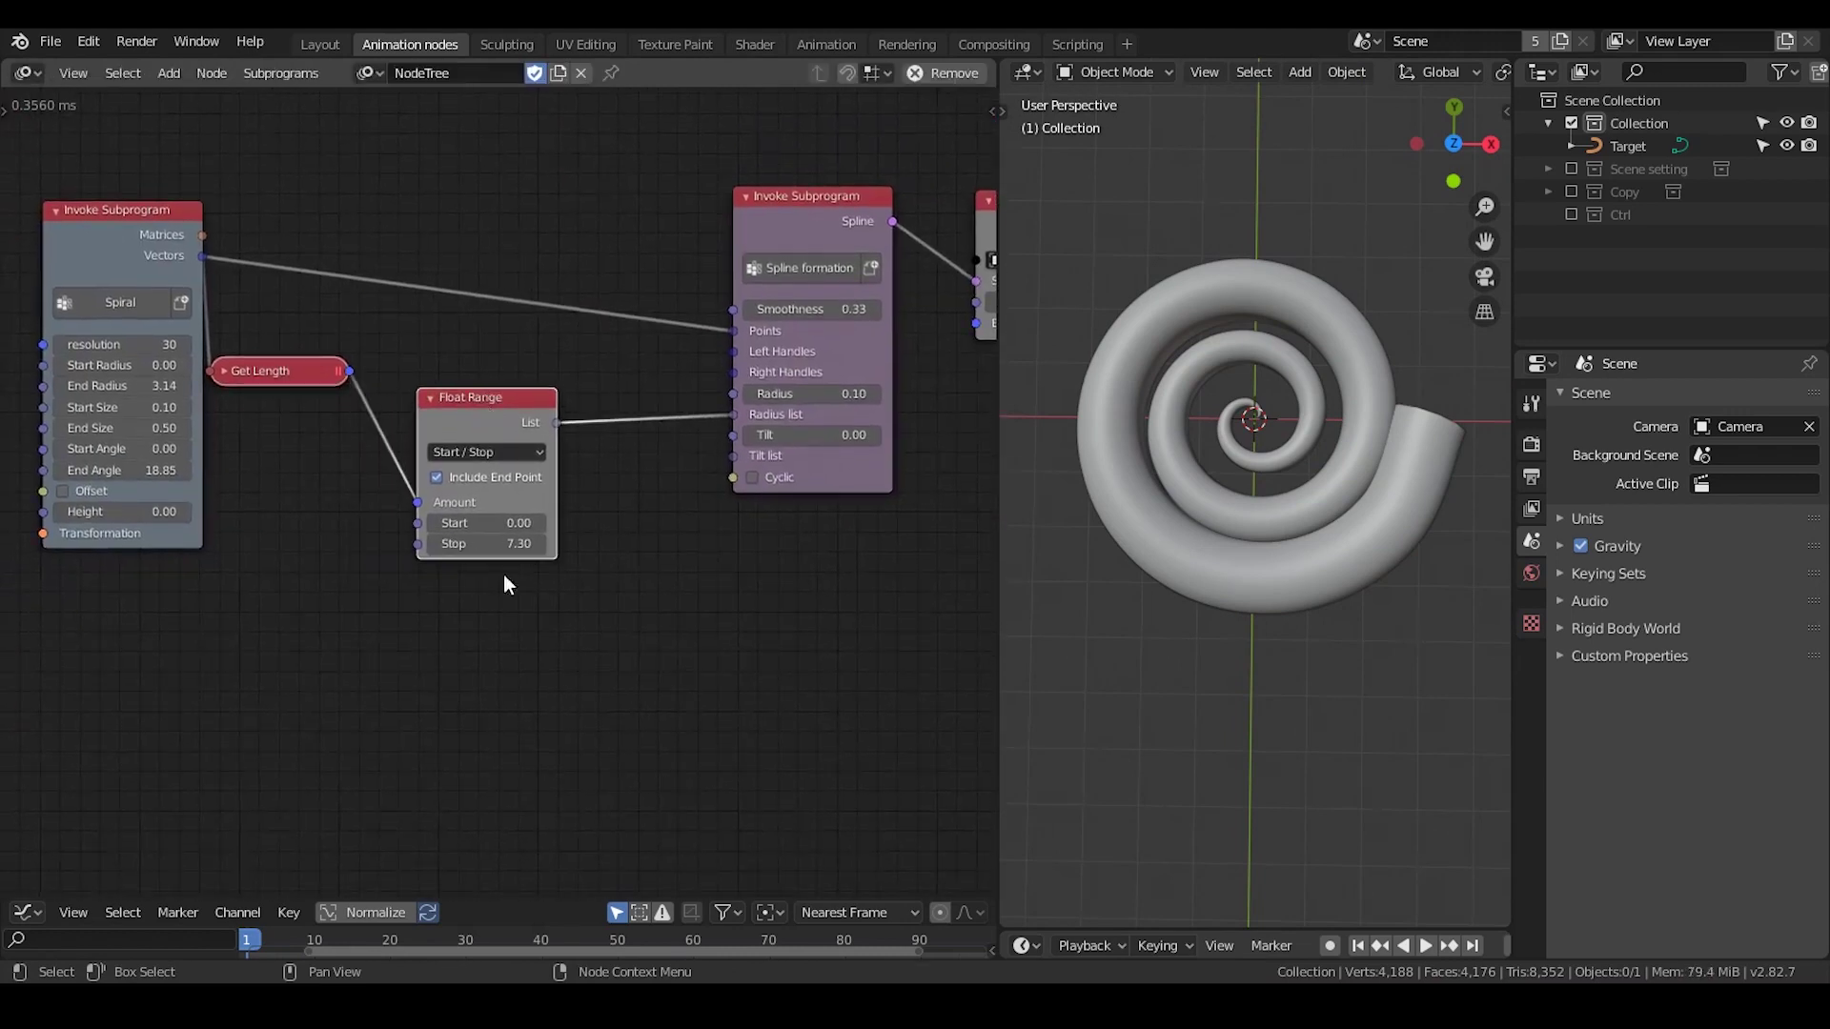
pyautogui.scroll(1, 561, 608)
pyautogui.keyDown('ctrl'); pyautogui.hscroll(-2, 572, 606); pyautogui.keyUp('ctrl')
# Step: Set the Float Range Start to 0.10 and raise Stop to 9.25
pyautogui.moveTo(551, 531)
pyautogui.mouseDown()
pyautogui.moveTo(586, 531)
pyautogui.moveTo(555, 533)
pyautogui.mouseUp()
pyautogui.click(555, 533)
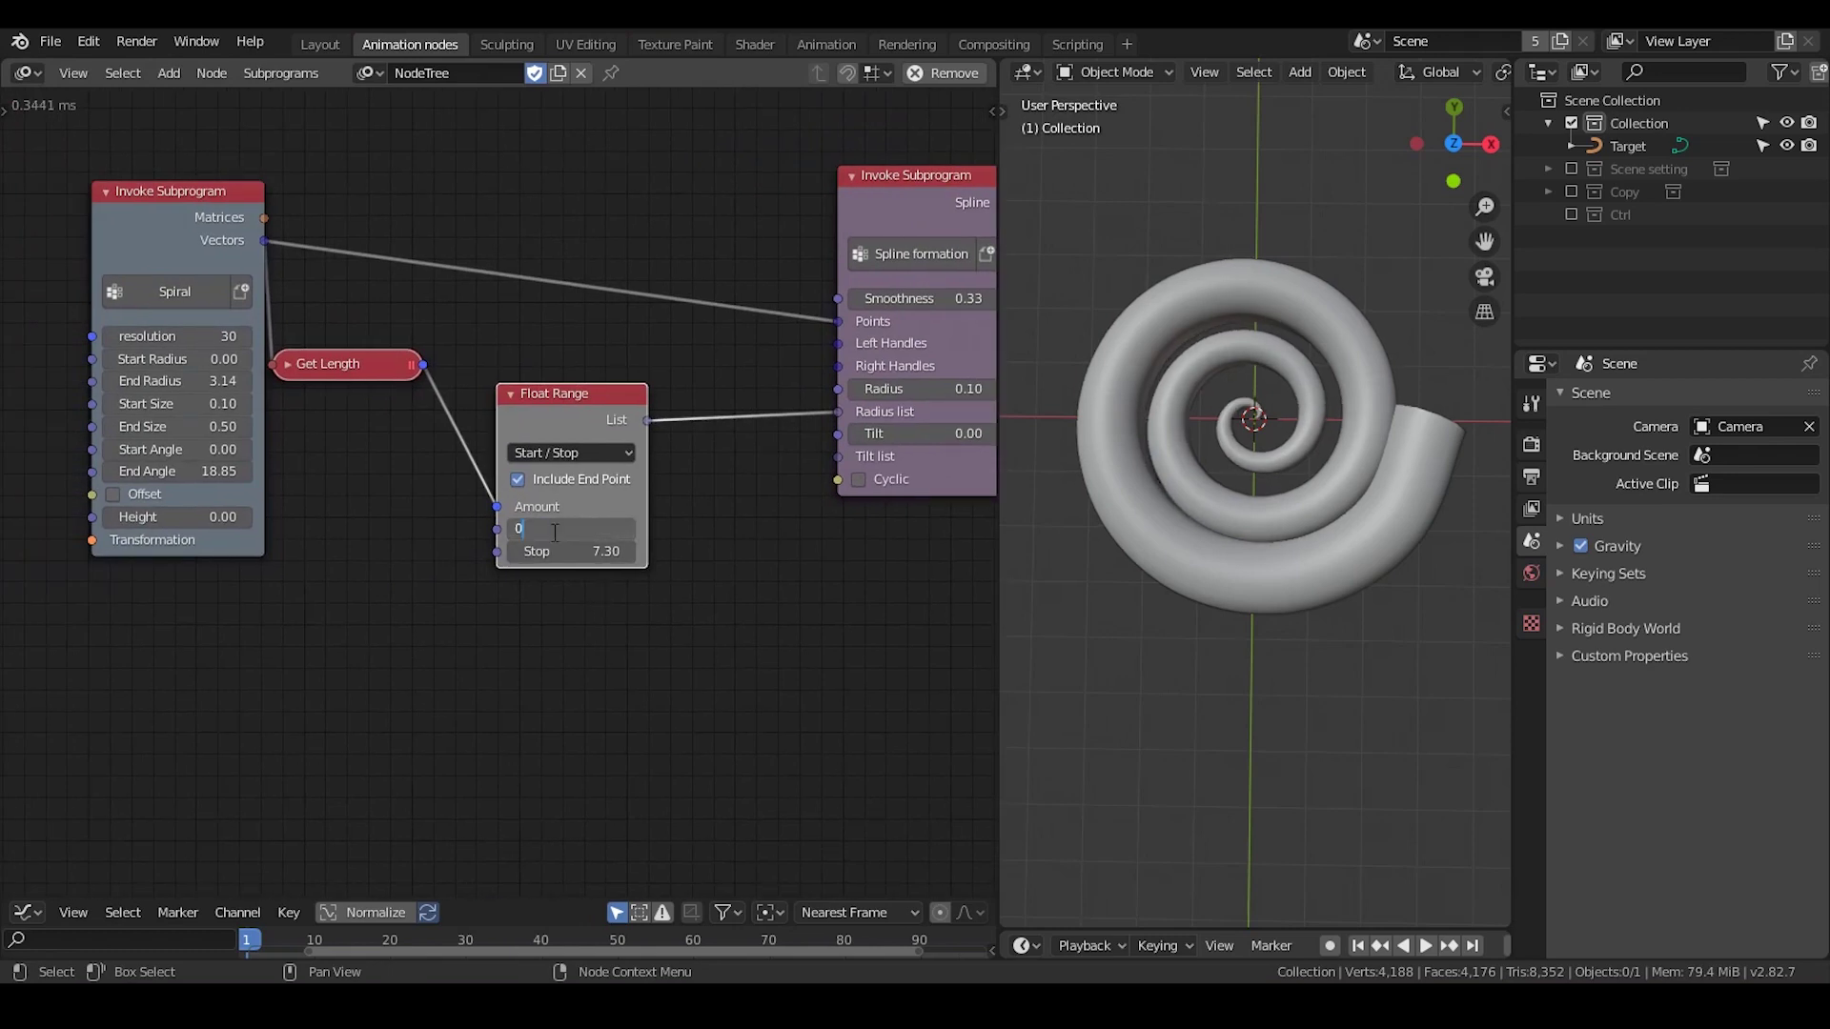
pyautogui.write('.1')
pyautogui.press('Return')
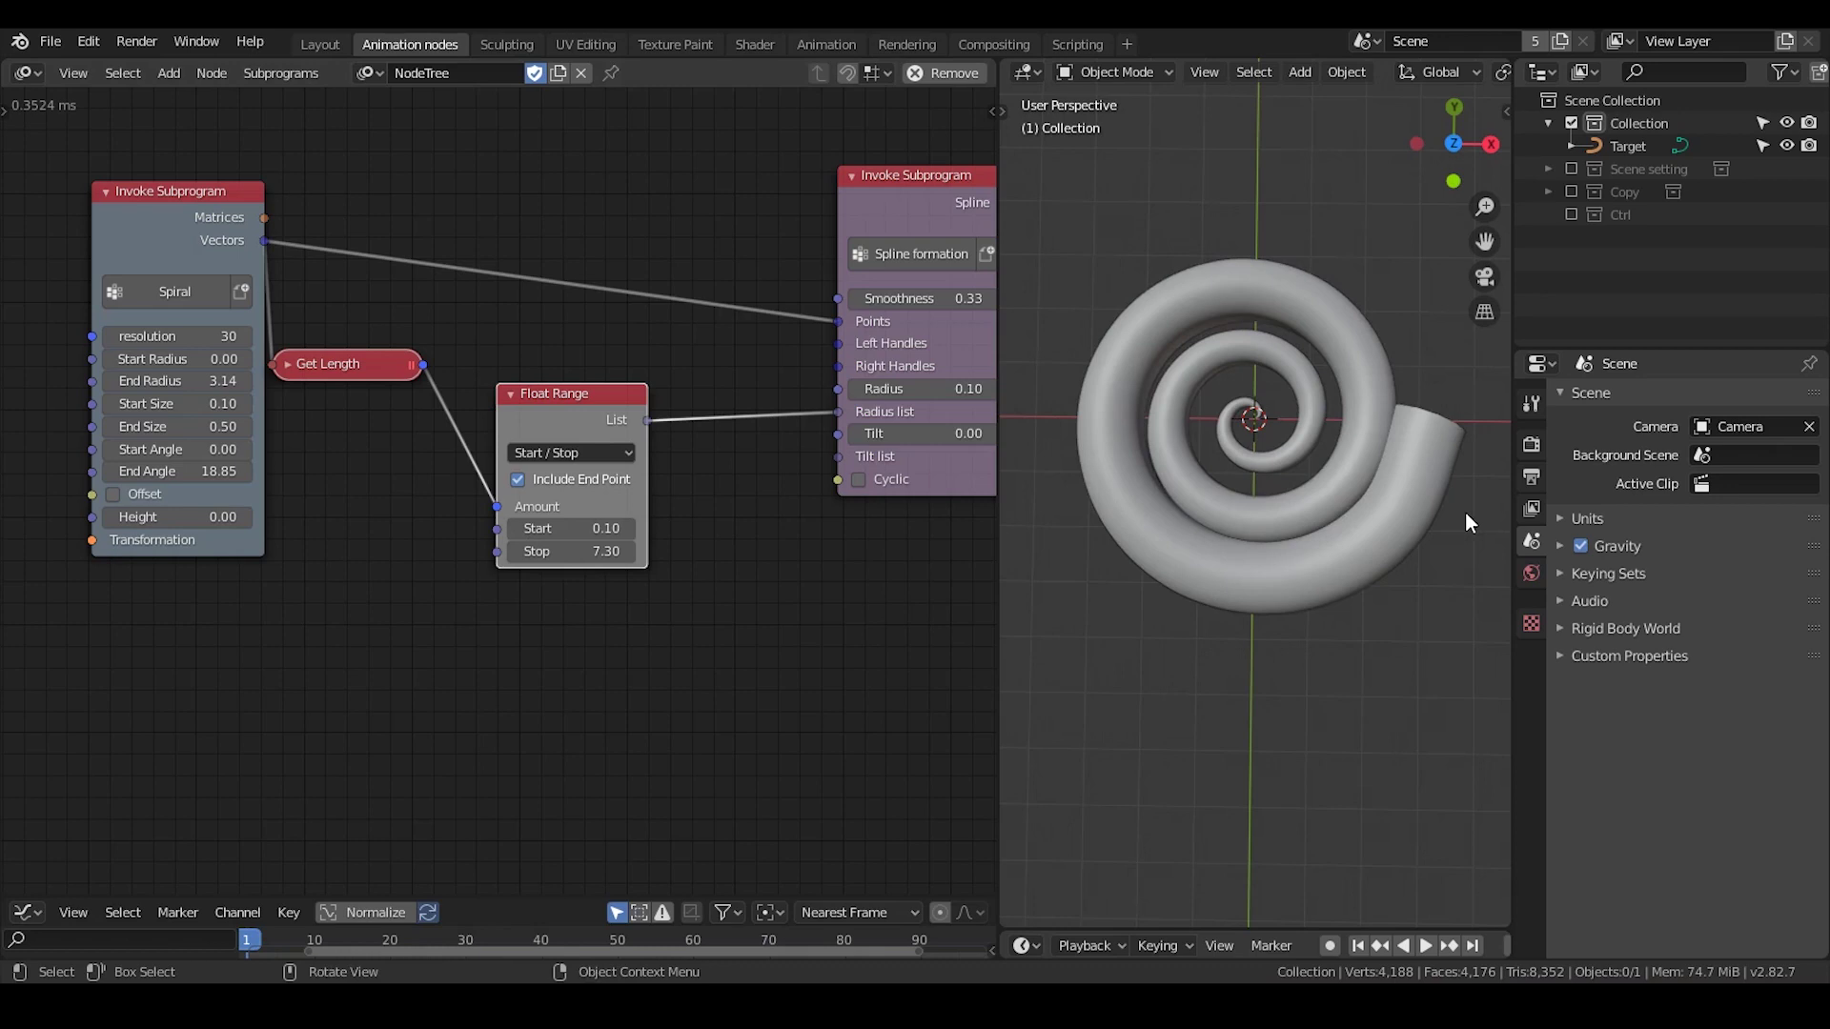
pyautogui.moveTo(572, 551)
pyautogui.mouseDown()
pyautogui.moveTo(725, 551)
pyautogui.moveTo(605, 551)
pyautogui.mouseUp()
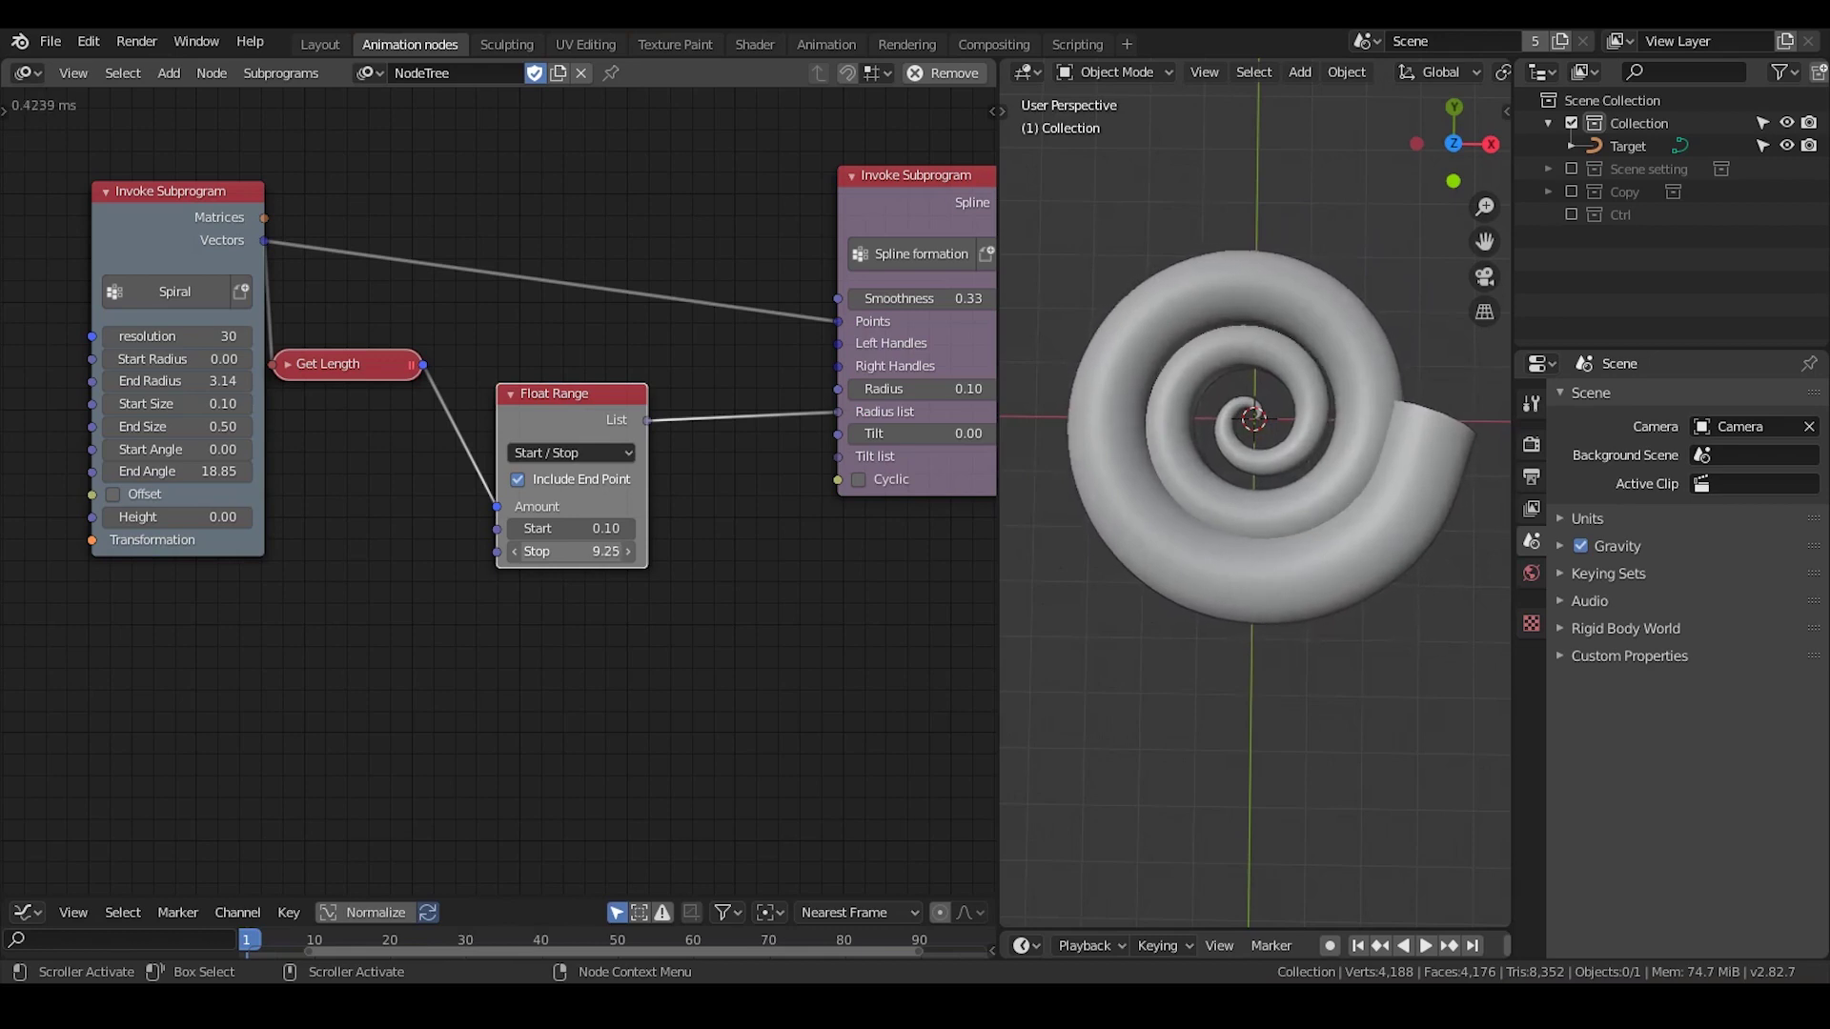
# Step: Lower the Spiral's End Radius to 1.58 to tighten the shell
pyautogui.moveTo(388, 494); pyautogui.dragTo(448, 490, button='middle')
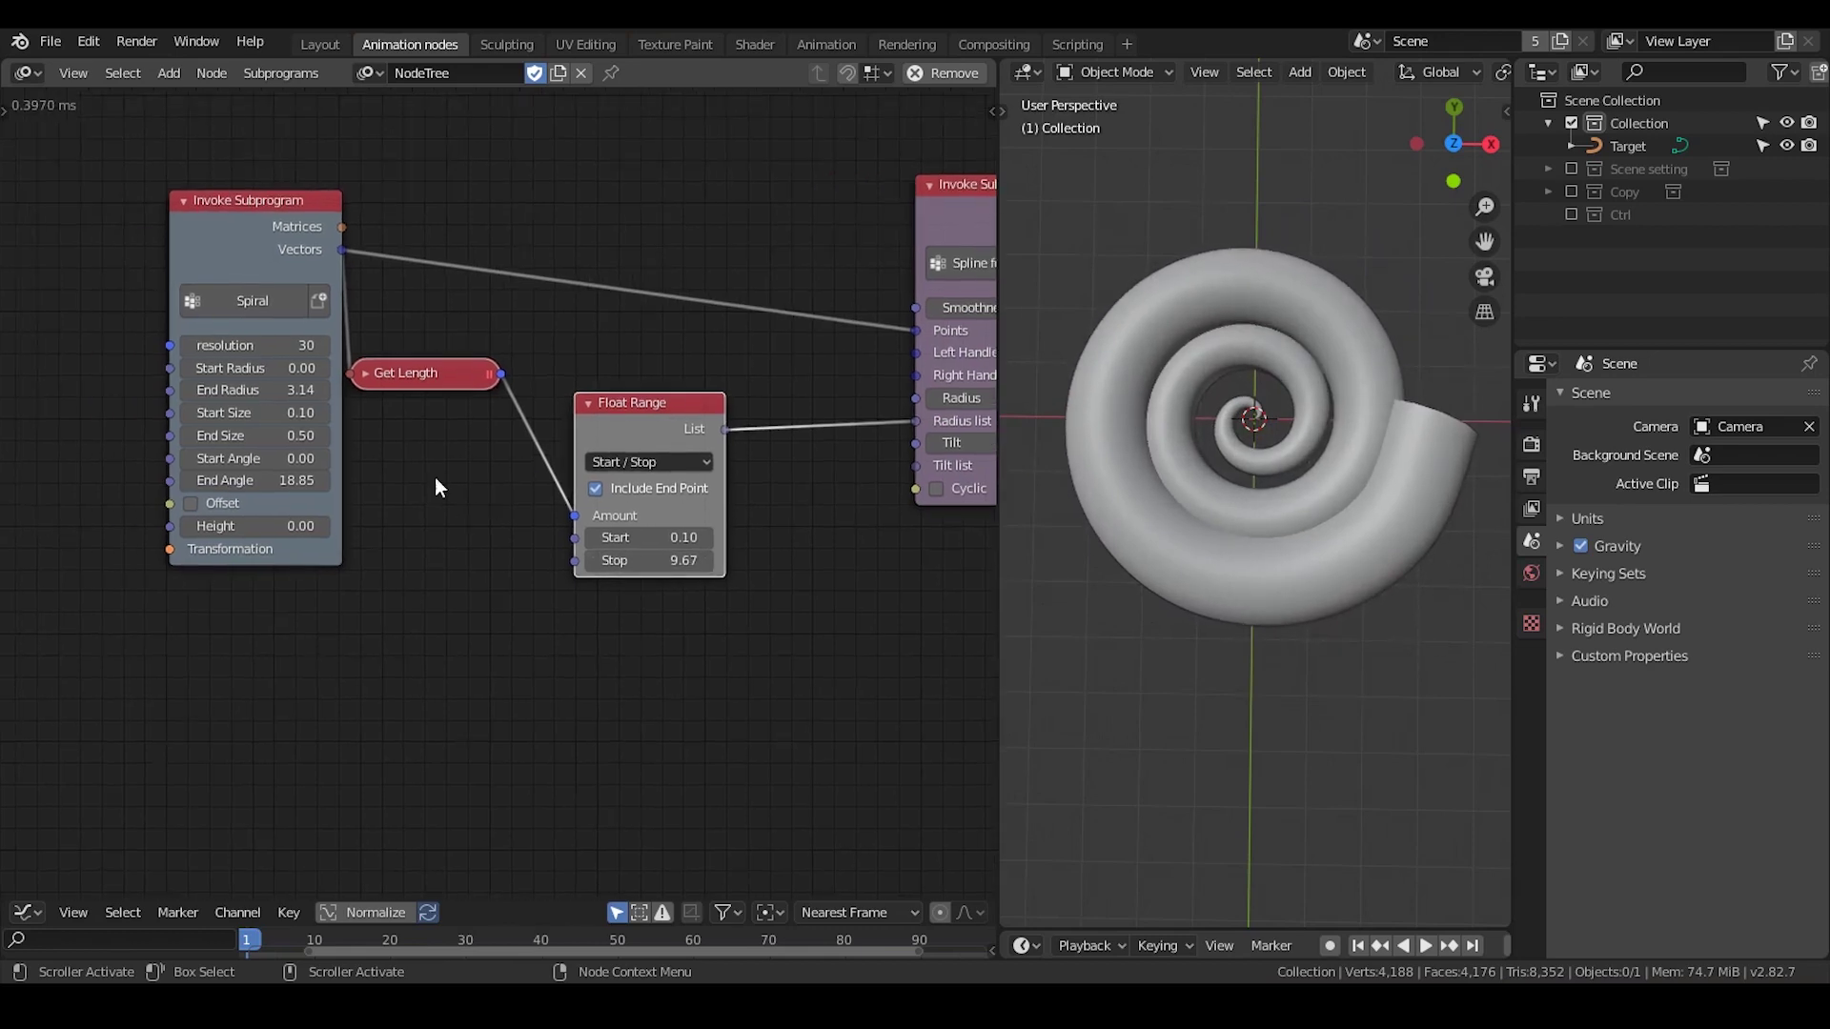
pyautogui.moveTo(260, 390); pyautogui.dragTo(201, 390)
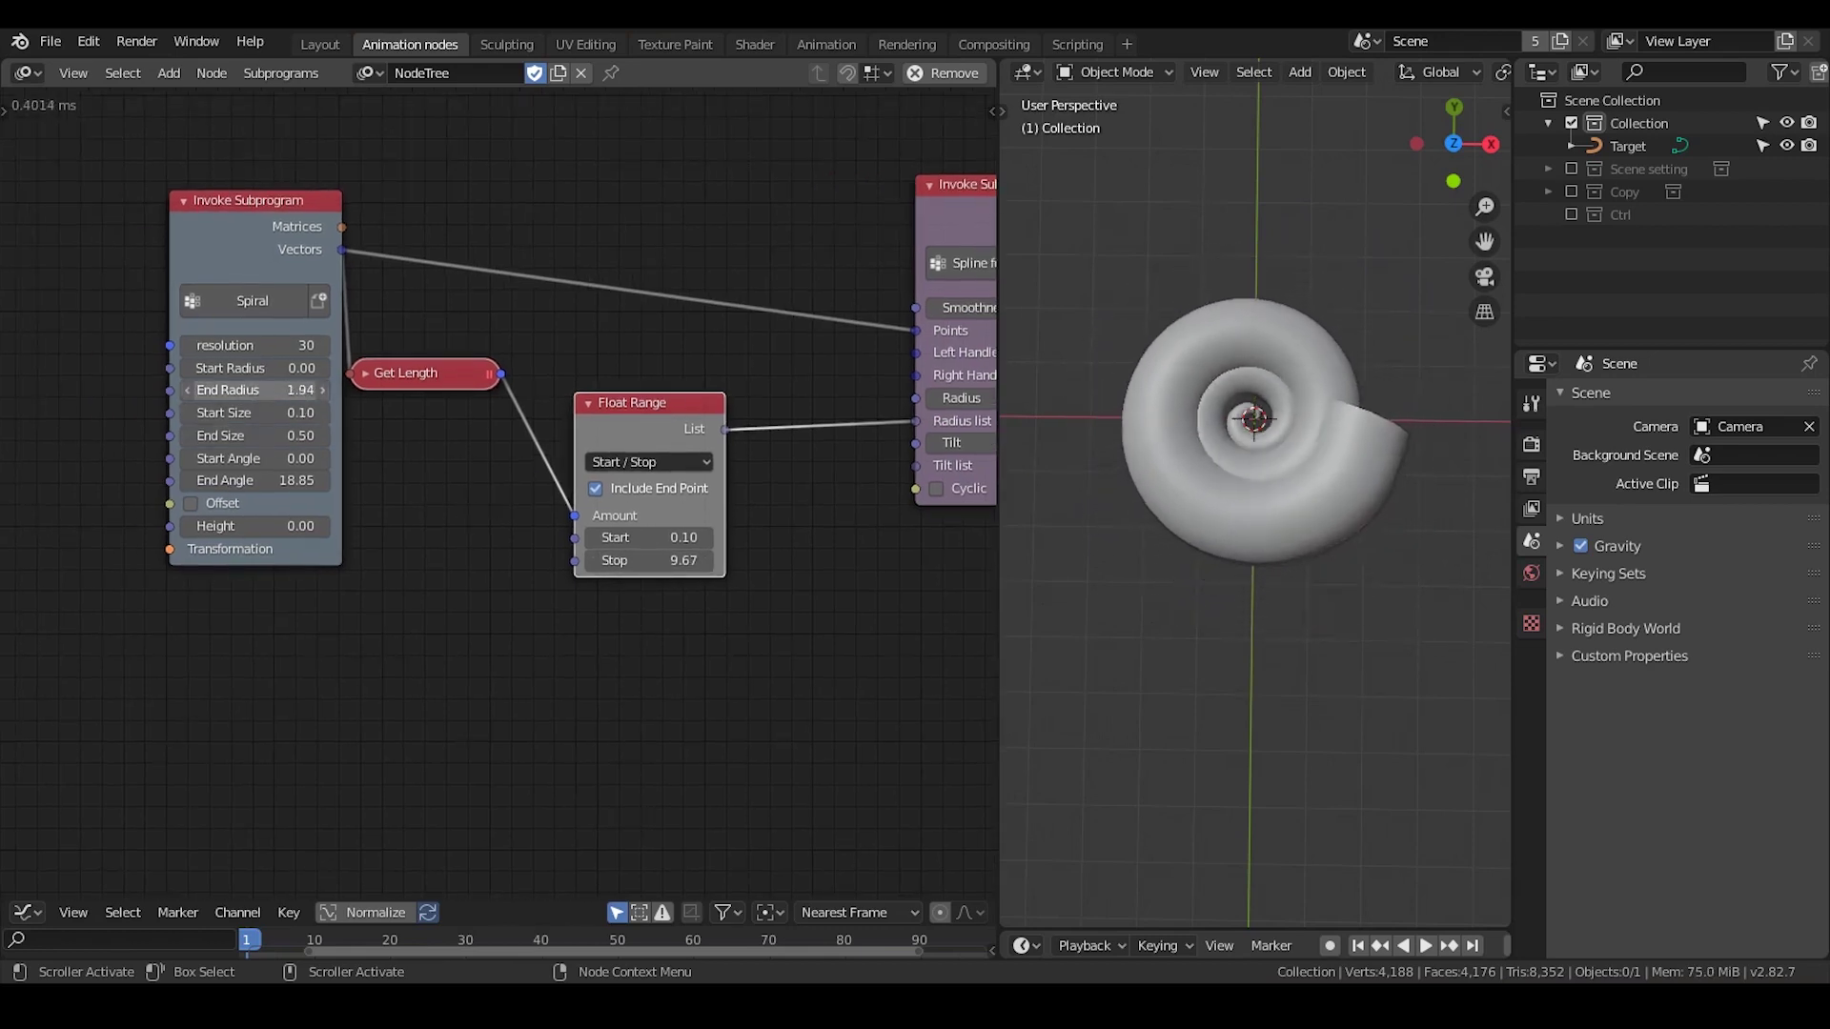
pyautogui.scroll(4, 1173, 444)
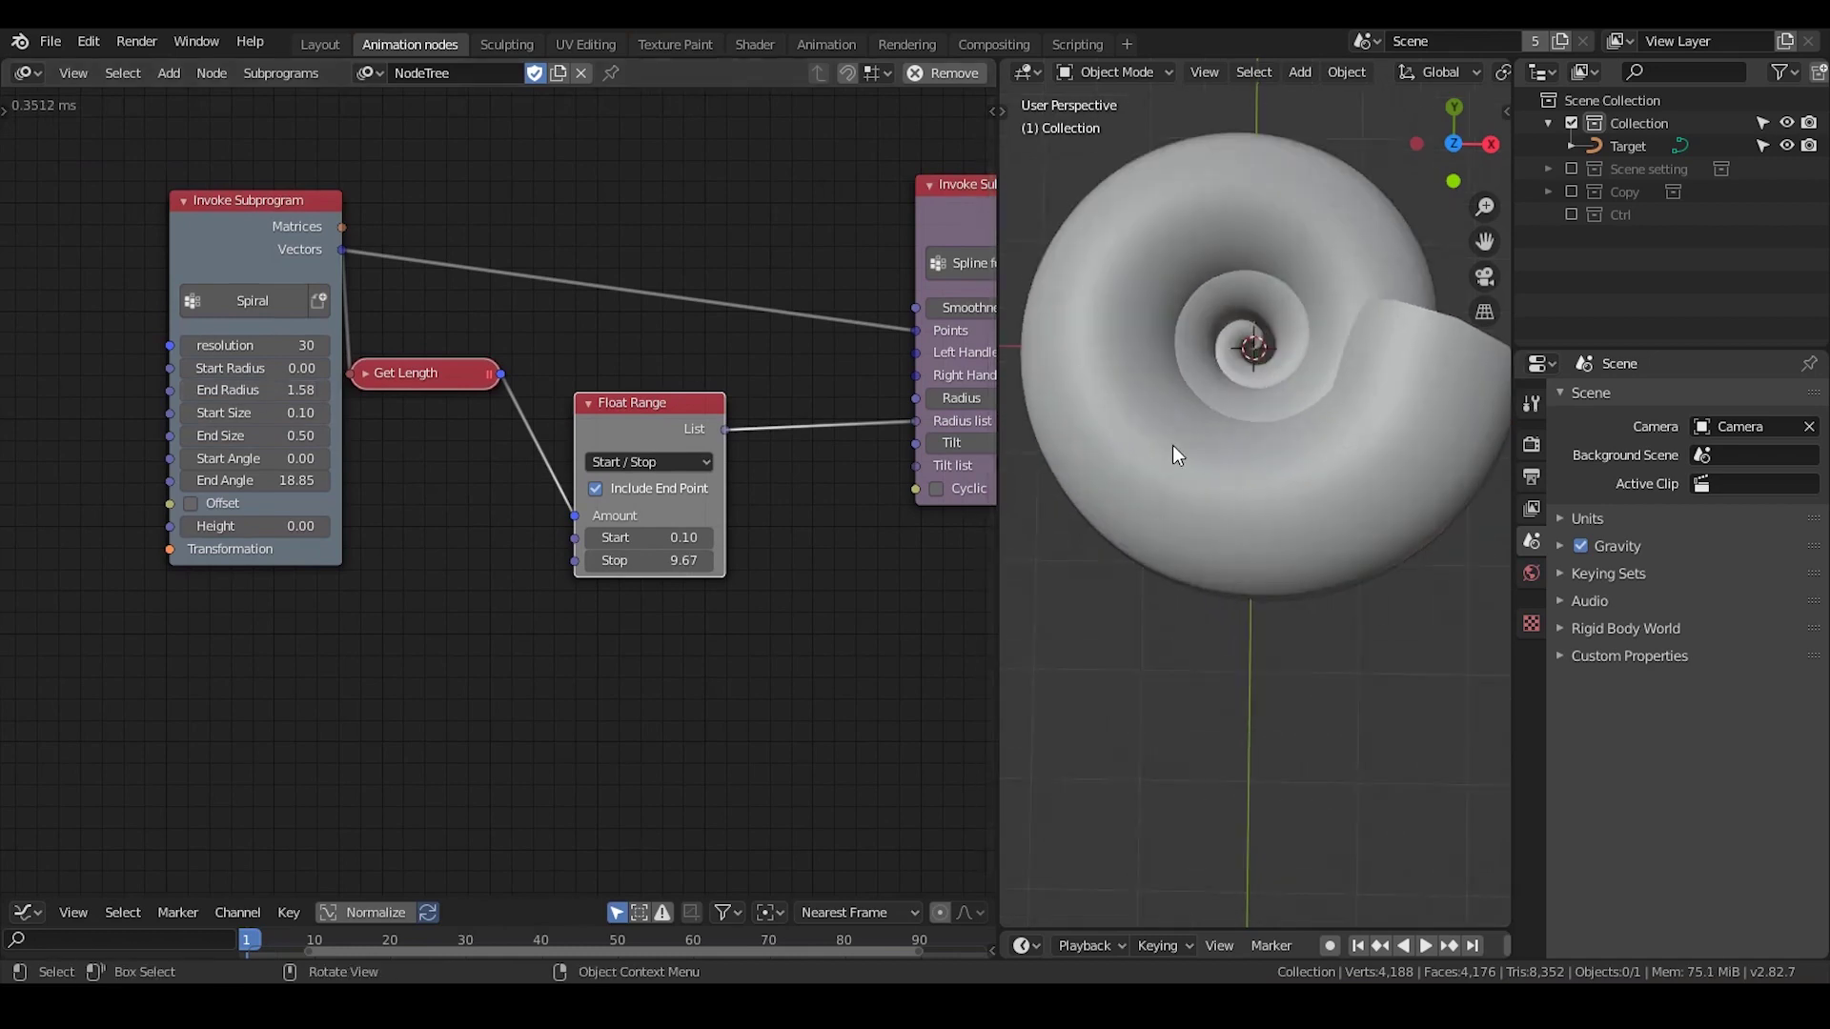
pyautogui.scroll(2, 1172, 444)
pyautogui.keyDown('shift'); pyautogui.moveTo(1237, 422); pyautogui.dragTo(1222, 493, button='middle'); pyautogui.keyUp('shift')
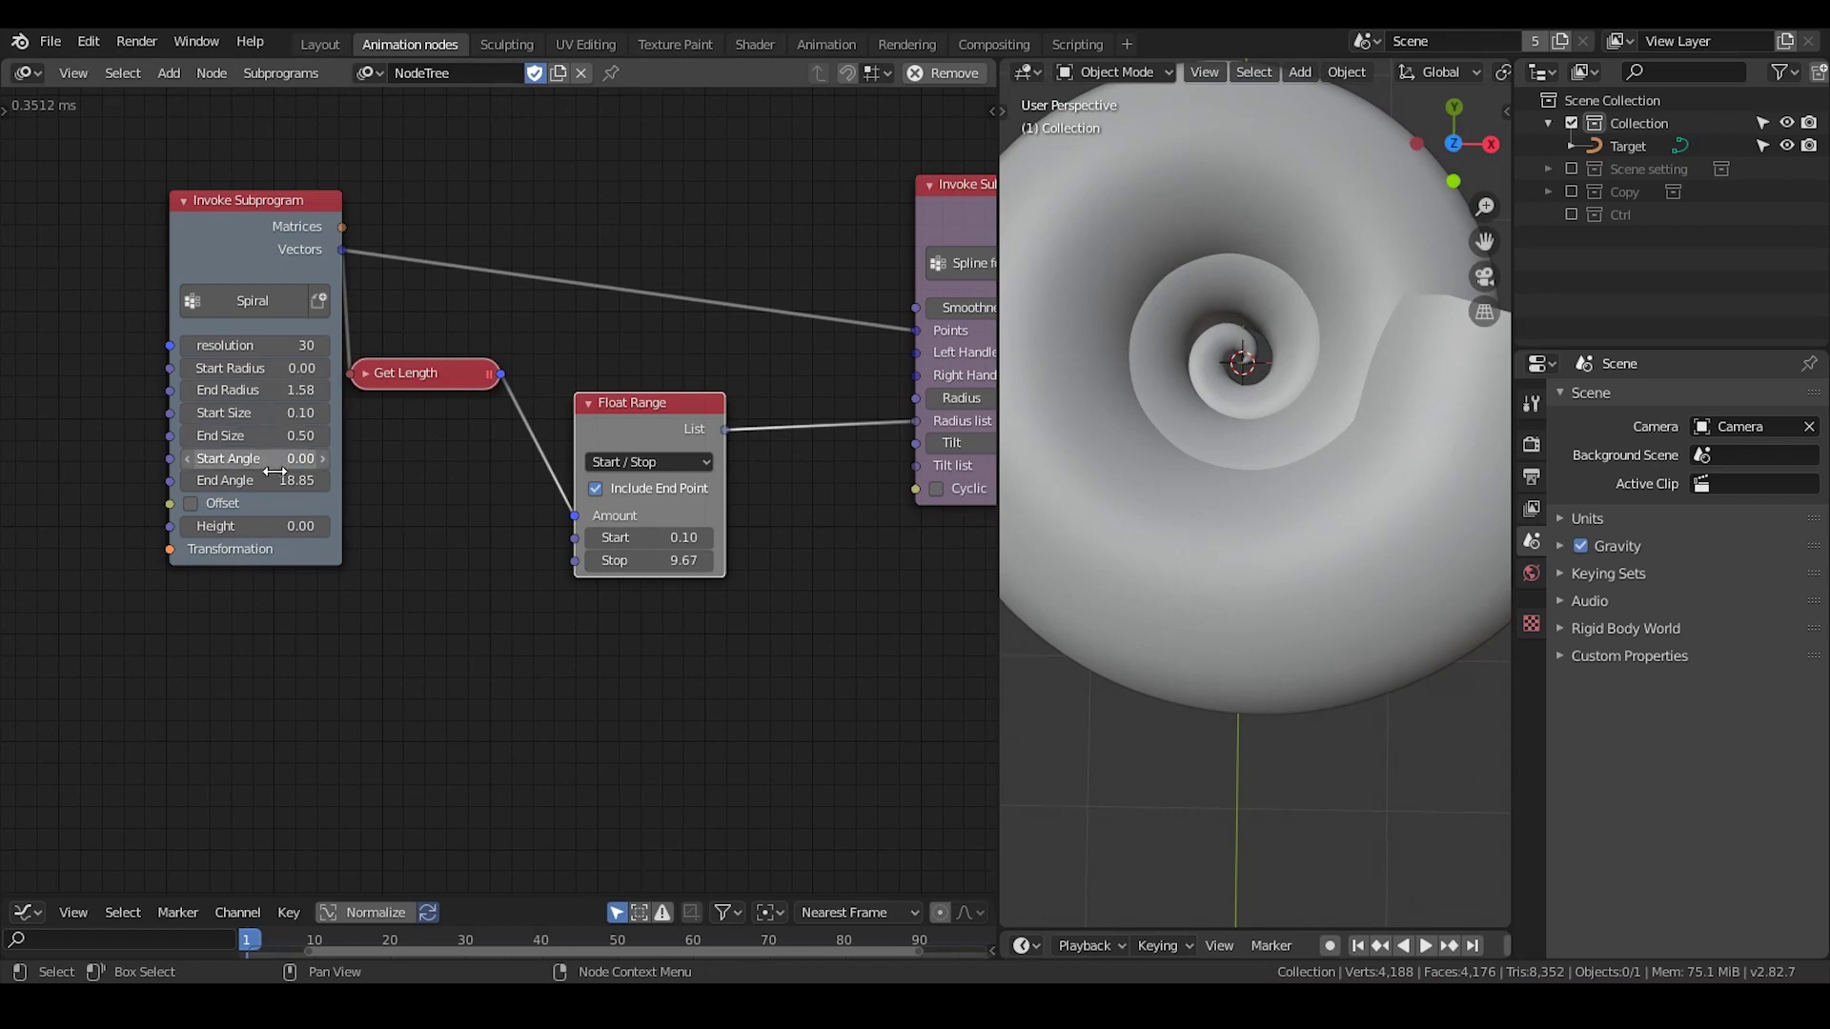
# Step: Try a smaller End Angle and lower resolution, then restore resolution to 30
pyautogui.moveTo(298, 481)
pyautogui.mouseDown()
pyautogui.moveTo(267, 480)
pyautogui.moveTo(400, 480)
pyautogui.moveTo(280, 480)
pyautogui.mouseUp()
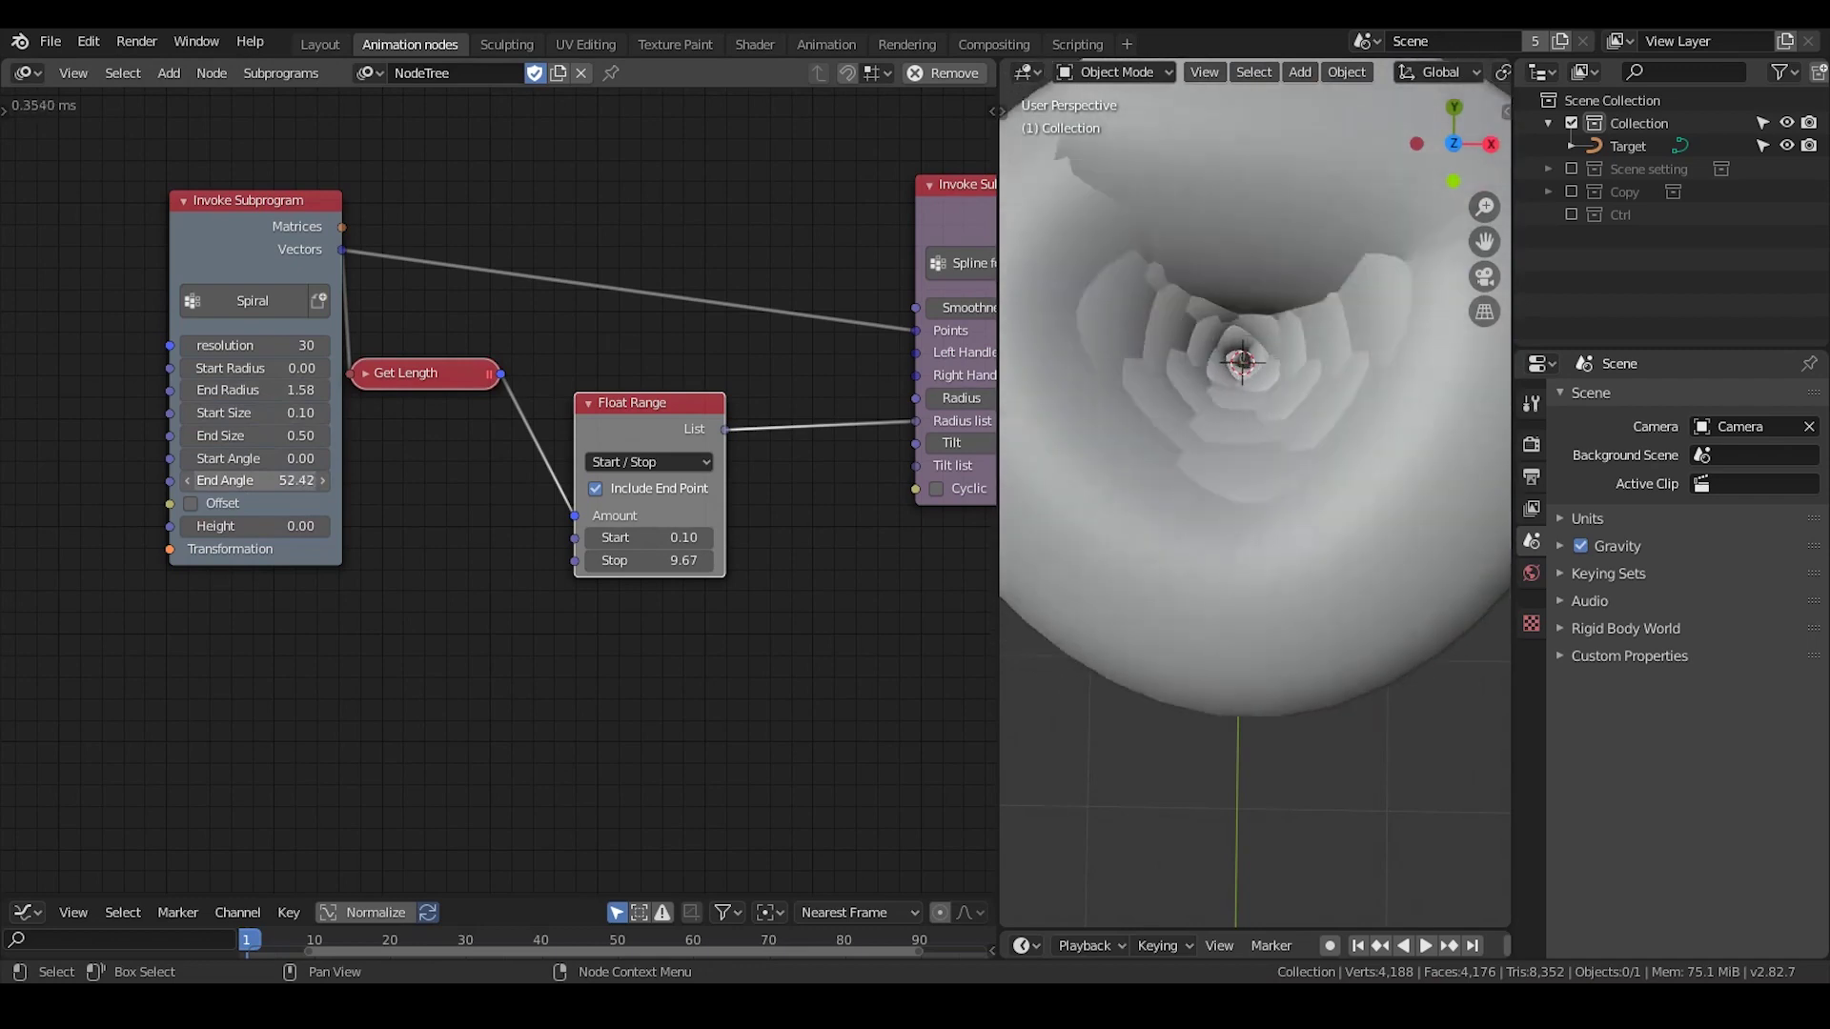
pyautogui.click(281, 481)
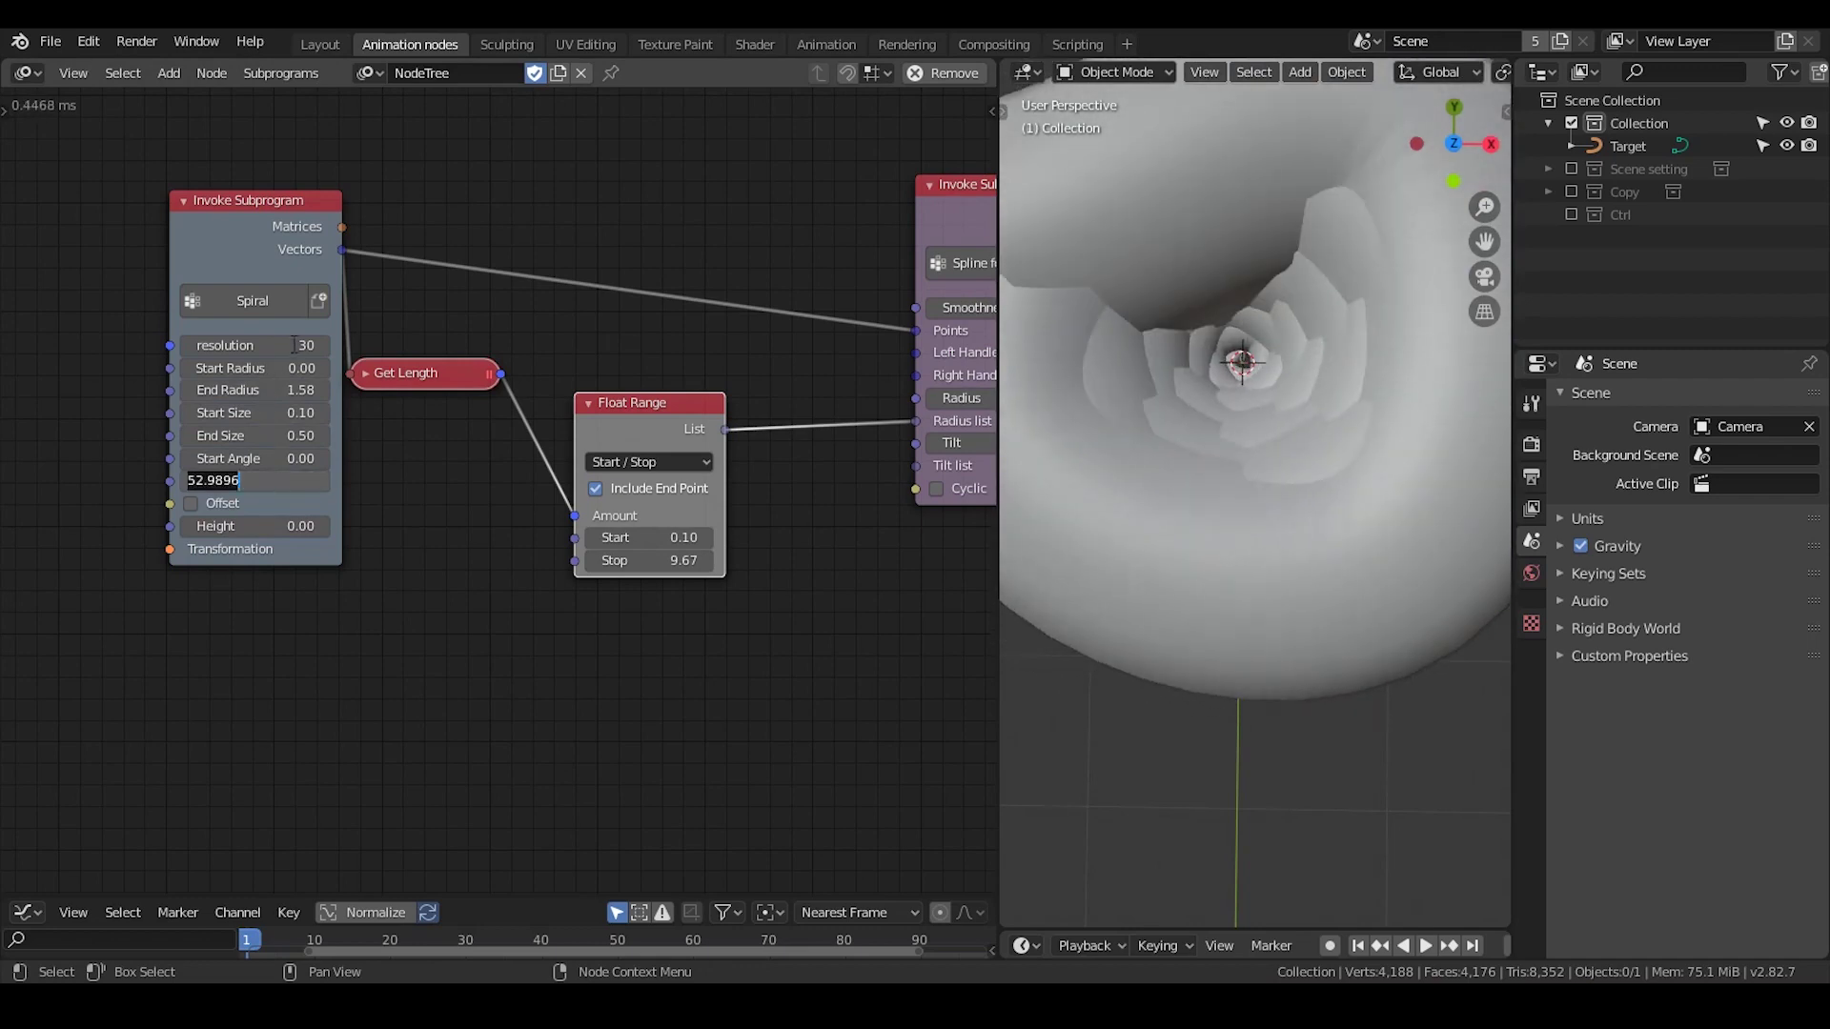
pyautogui.moveTo(293, 345)
pyautogui.mouseDown()
pyautogui.moveTo(253, 345)
pyautogui.moveTo(315, 345)
pyautogui.mouseUp()
pyautogui.click(260, 345)
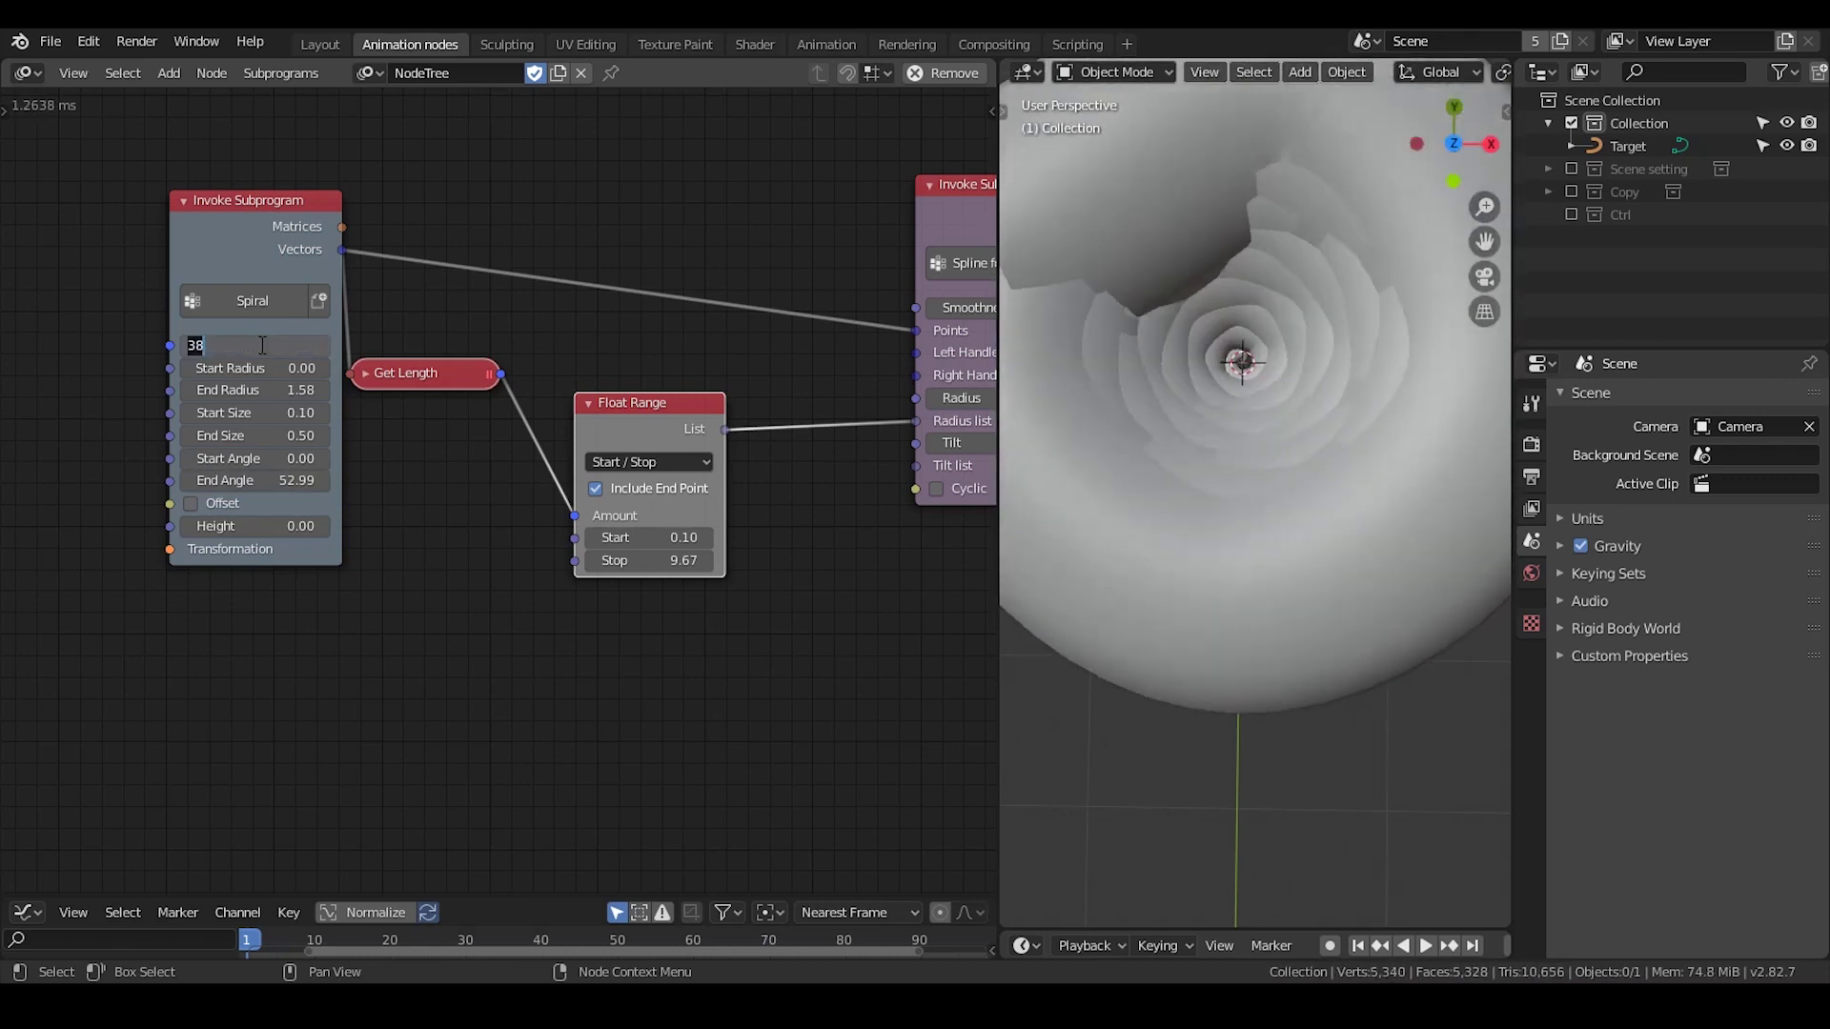
pyautogui.write('30')
pyautogui.press('Return')
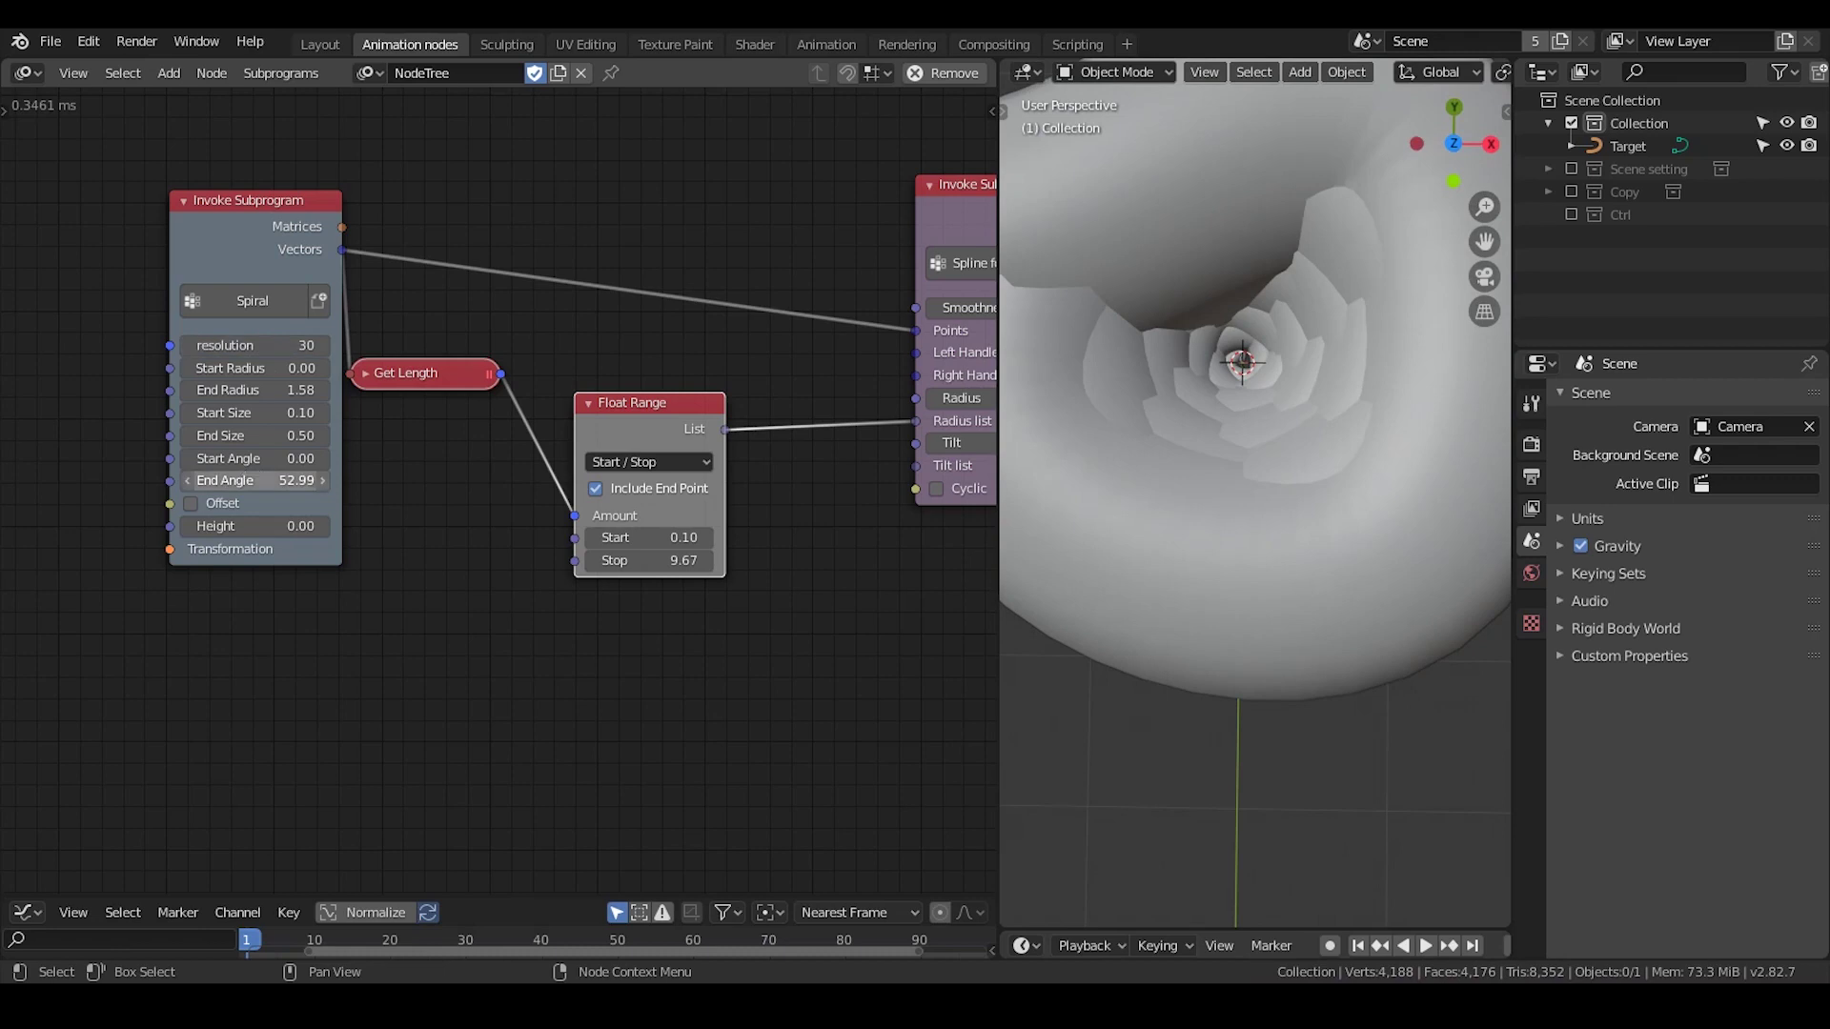
# Step: Enter 6*pi (18.85) as the Spiral's End Angle
pyautogui.click(254, 479)
pyautogui.write('6*pi')
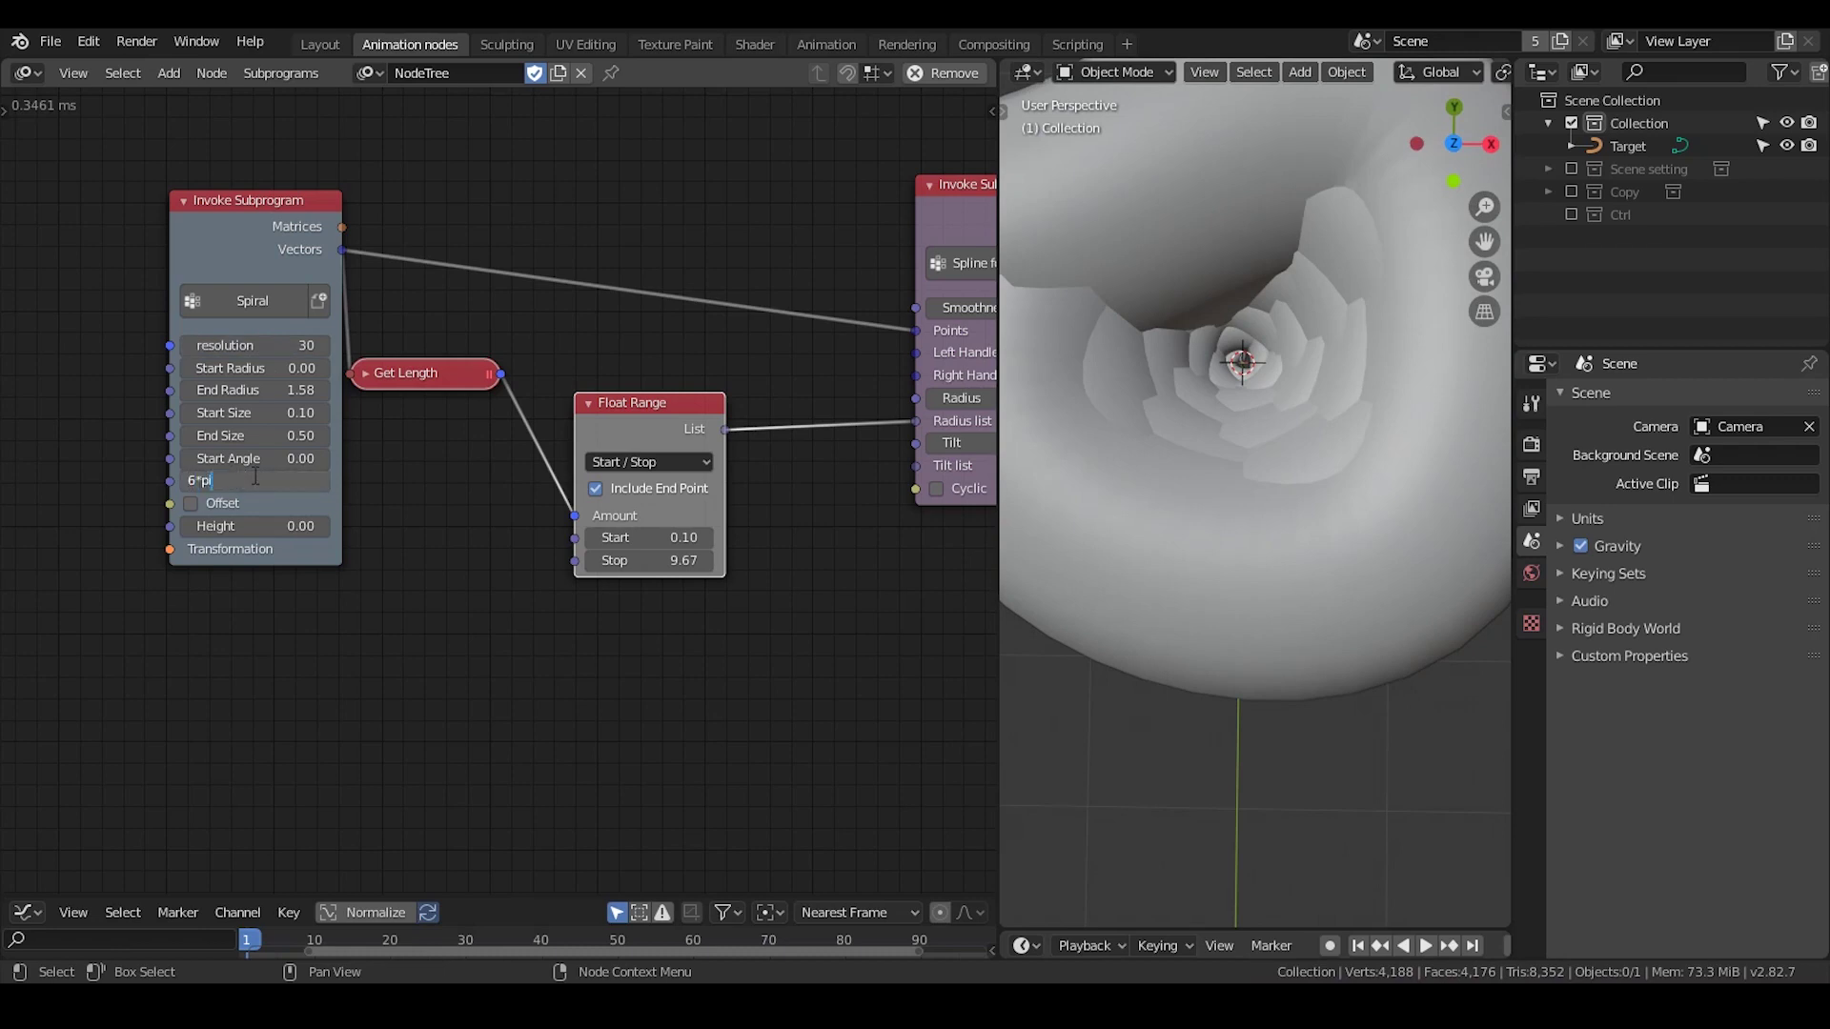
pyautogui.press('Return')
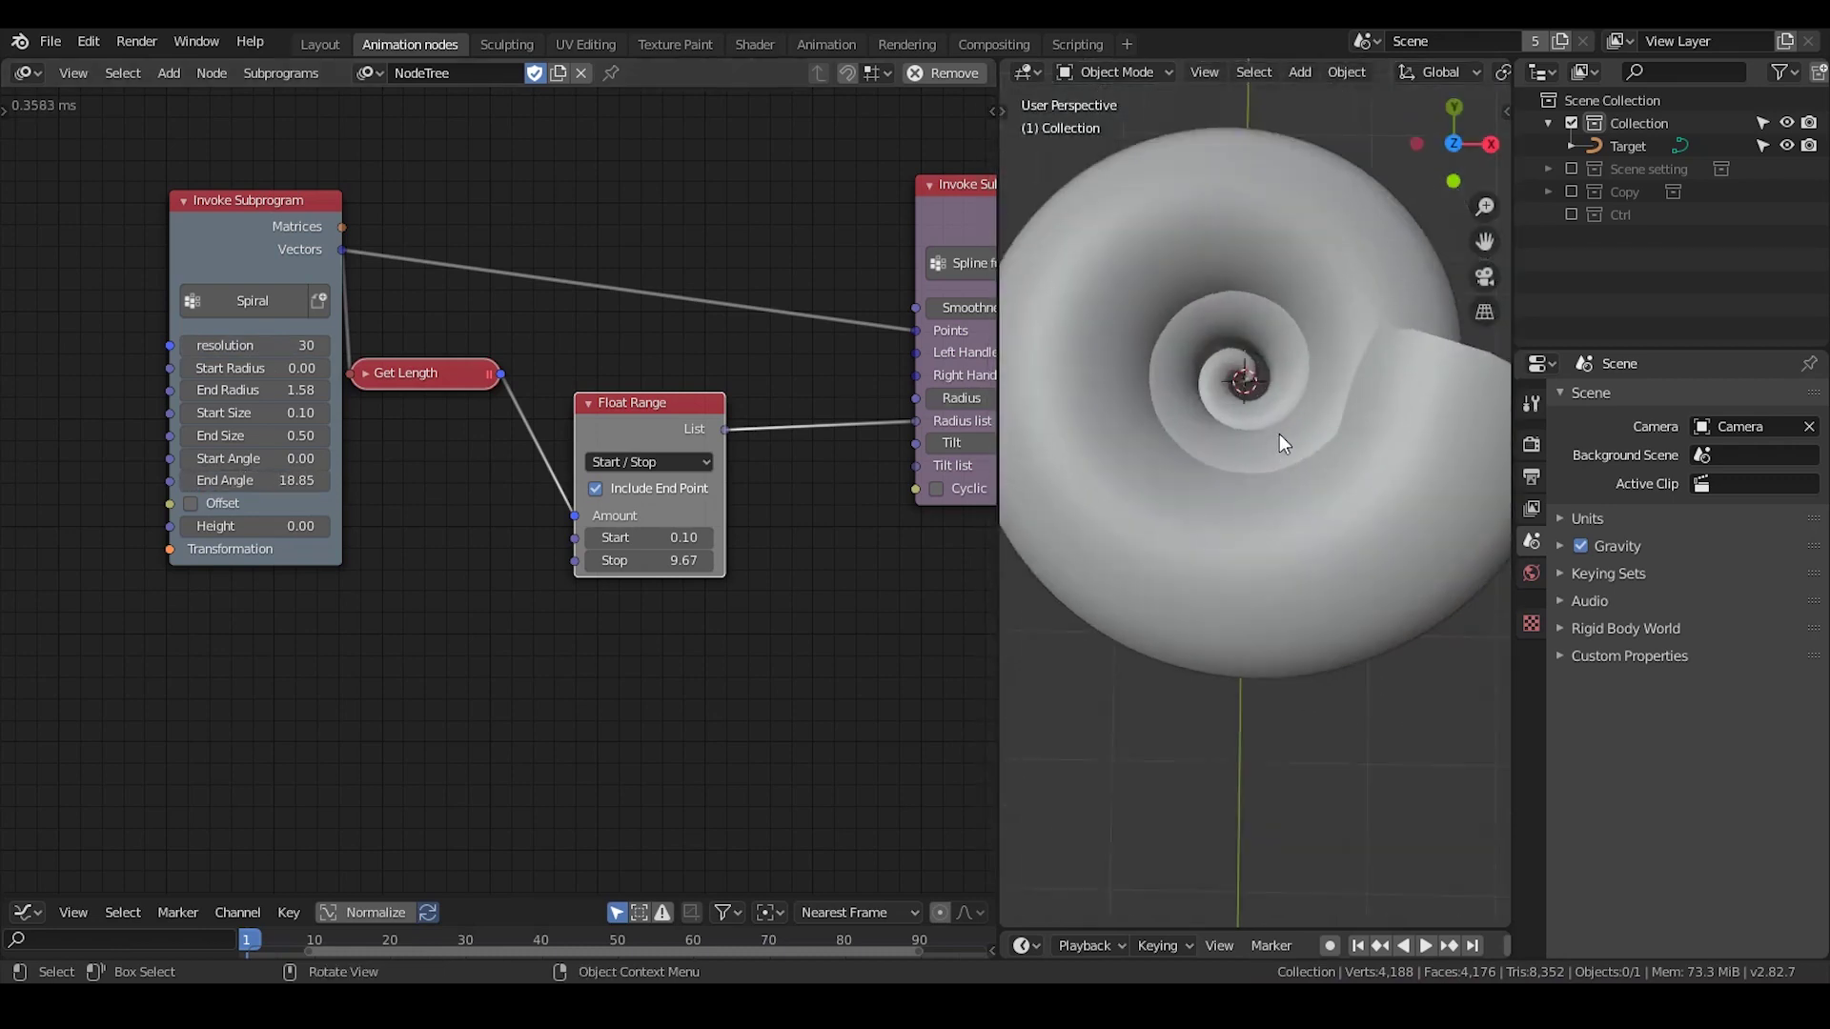
pyautogui.scroll(-1, 1268, 477)
pyautogui.scroll(-1, 1268, 477)
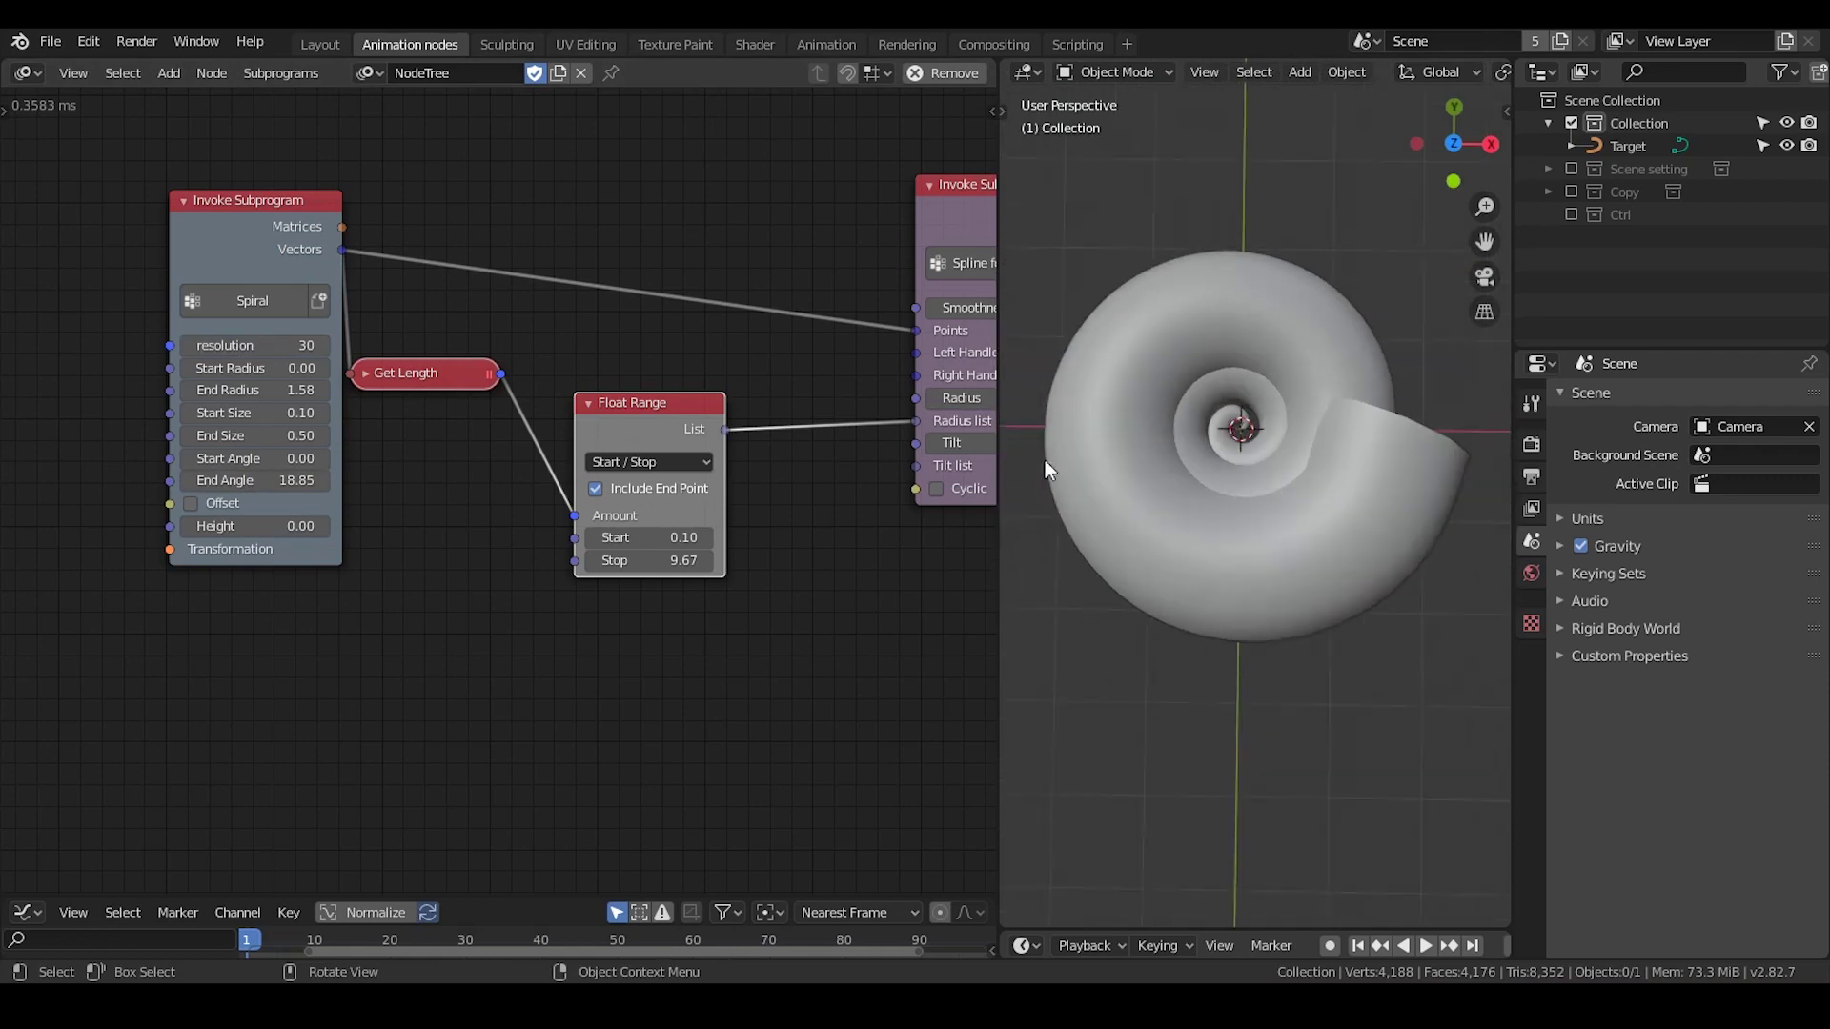
pyautogui.moveTo(283, 266); pyautogui.dragTo(219, 287)
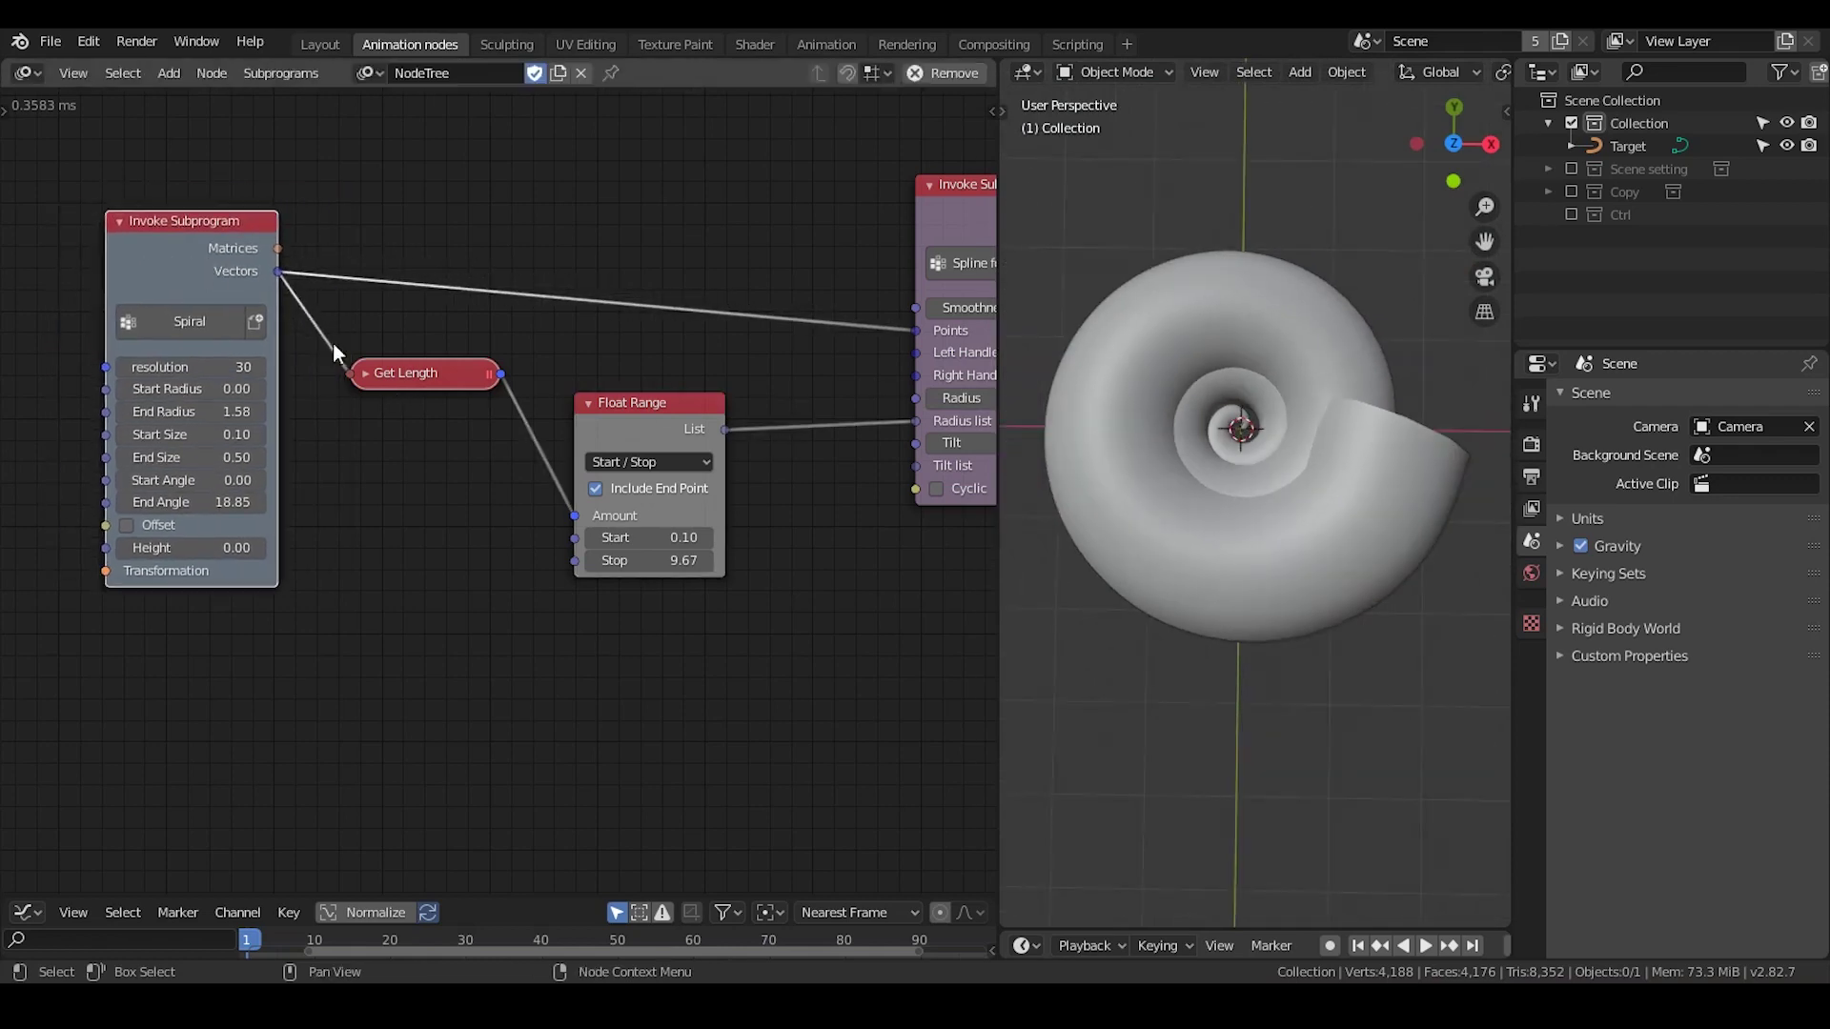
pyautogui.moveTo(410, 370); pyautogui.dragTo(410, 364)
pyautogui.moveTo(887, 474); pyautogui.dragTo(833, 454, button='middle')
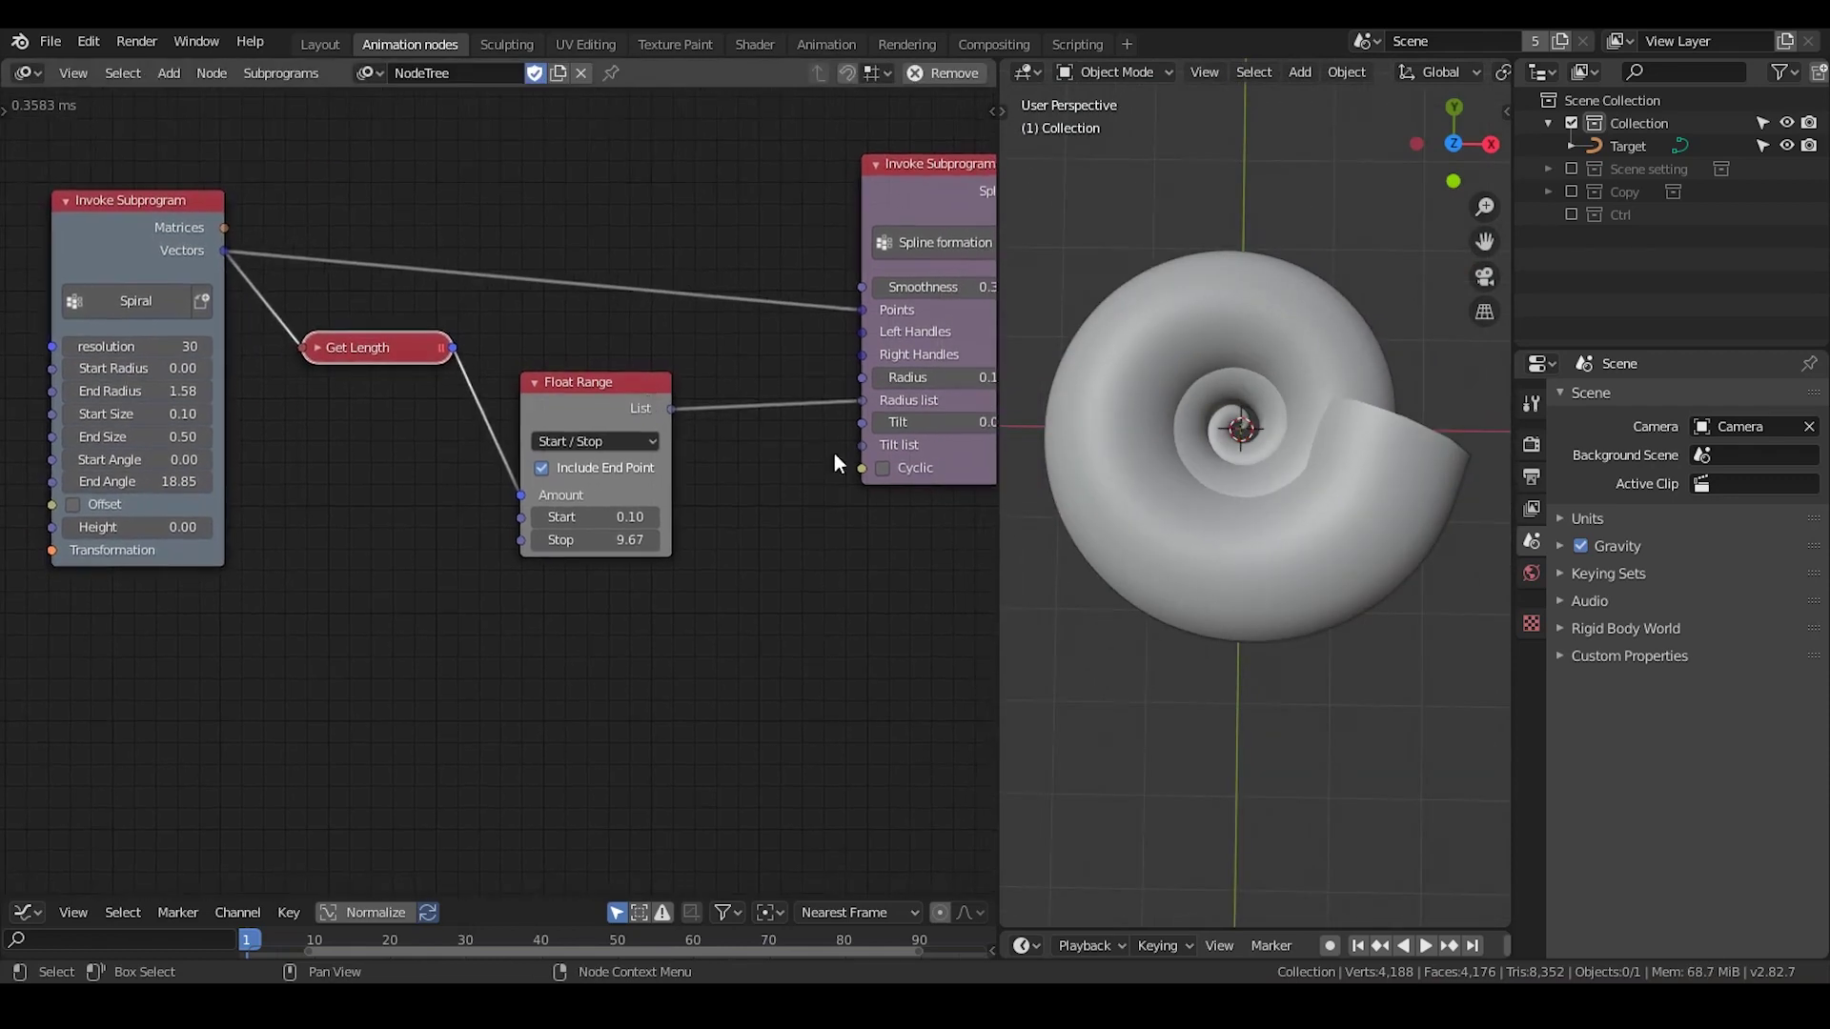
pyautogui.scroll(4, 1353, 519)
pyautogui.scroll(2, 1334, 518)
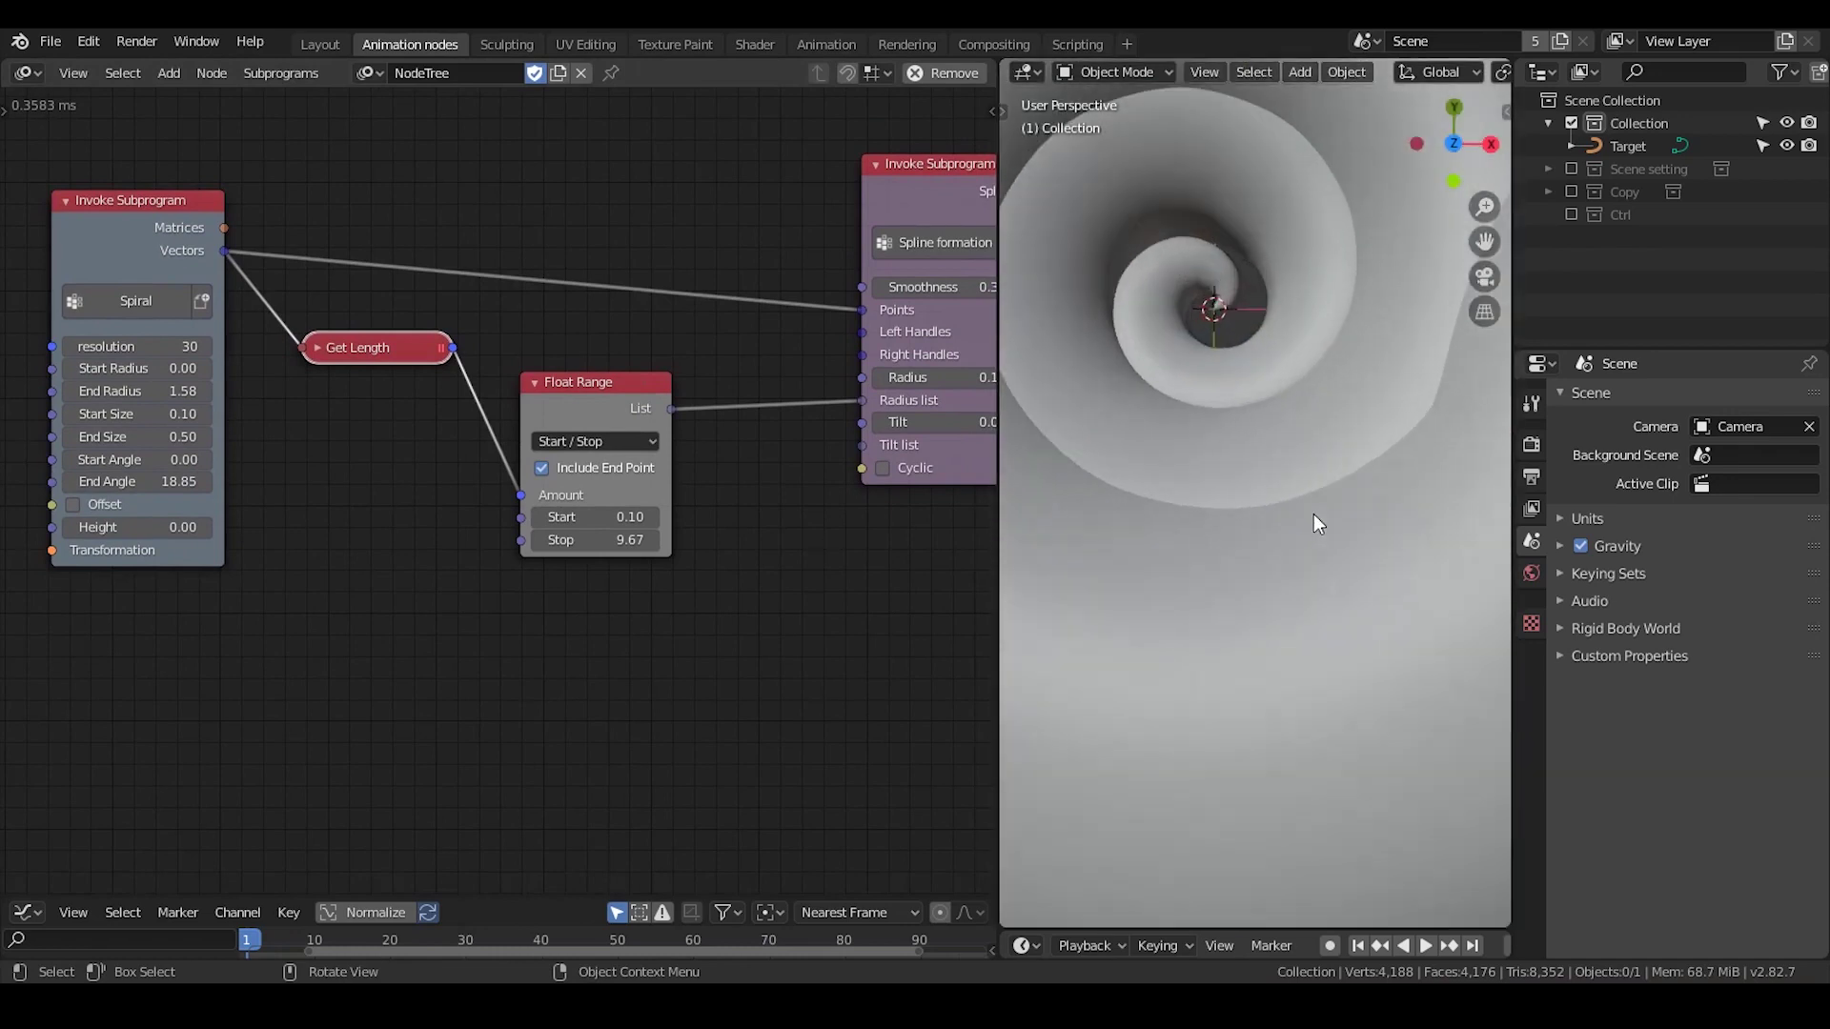
pyautogui.scroll(-3, 1313, 513)
pyautogui.scroll(-2, 1314, 512)
pyautogui.moveTo(1306, 535)
pyautogui.mouseDown(button='middle')
pyautogui.moveTo(1332, 356)
pyautogui.moveTo(1307, 460)
pyautogui.moveTo(1239, 541)
pyautogui.moveTo(1188, 486)
pyautogui.moveTo(1220, 469)
pyautogui.moveTo(1191, 373)
pyautogui.mouseUp(button='middle')
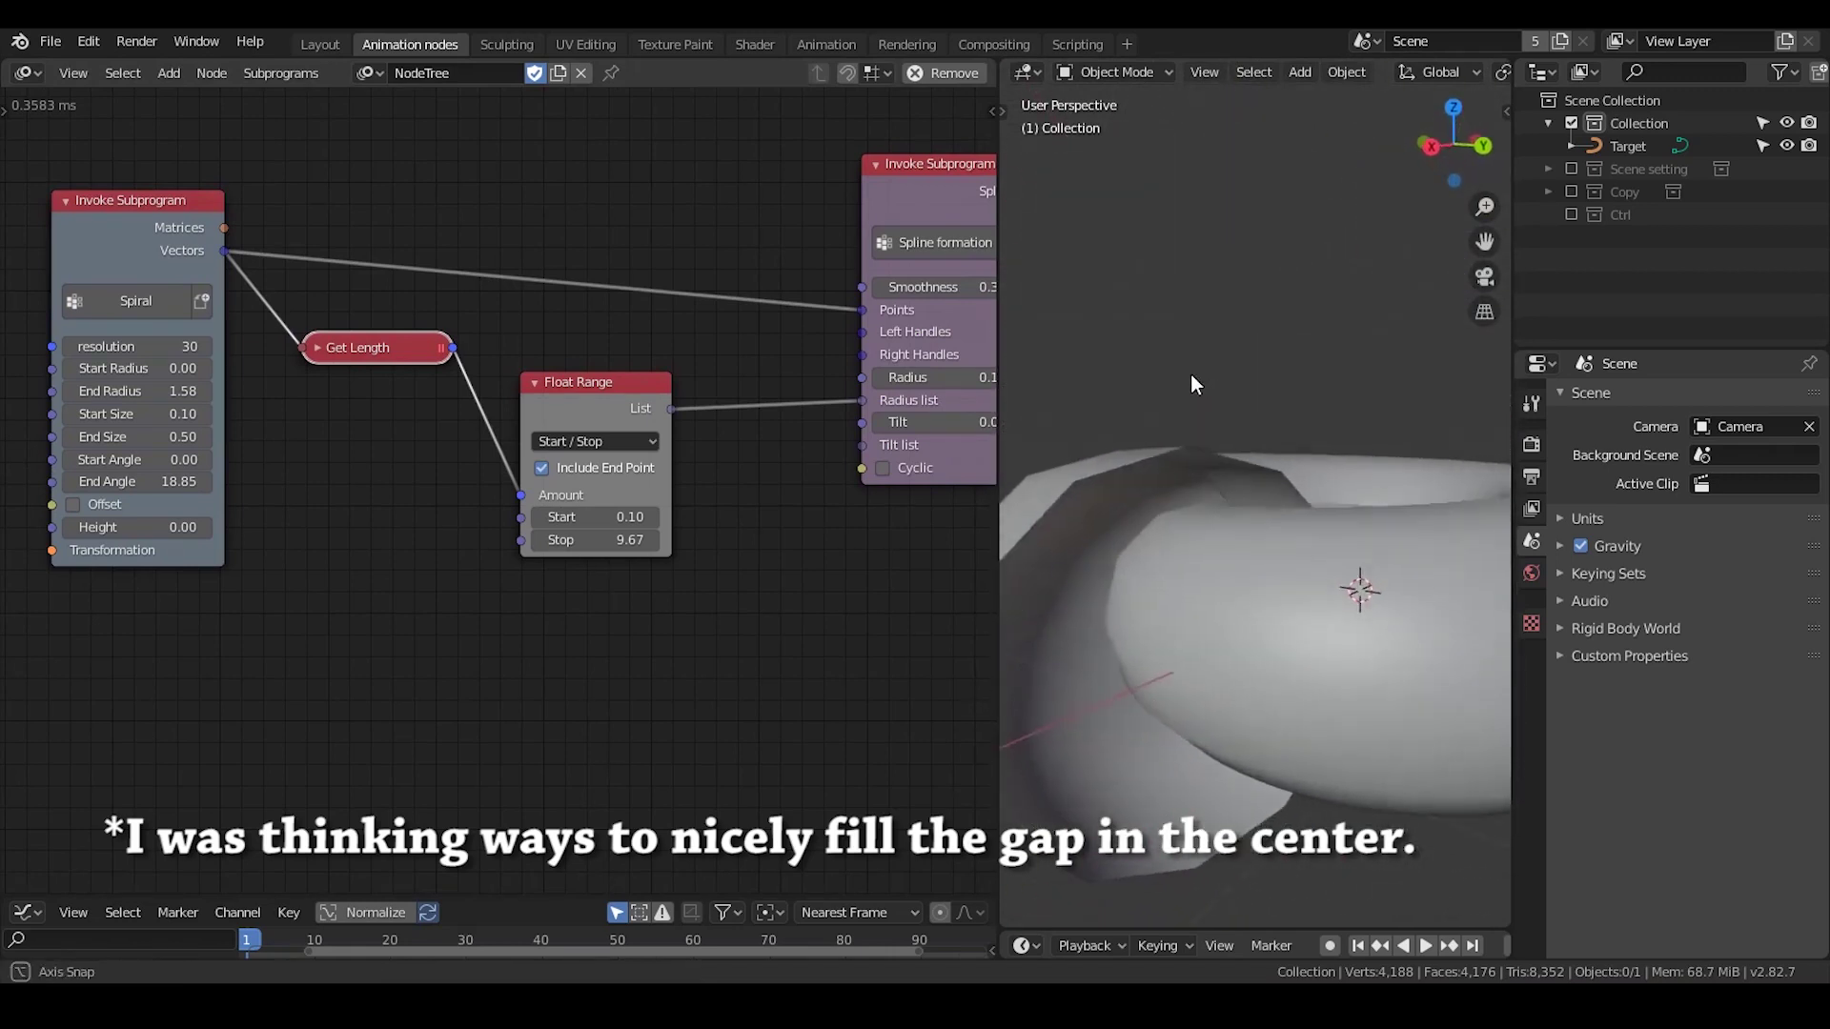
pyautogui.scroll(-3, 1192, 384)
pyautogui.scroll(-3, 1237, 494)
pyautogui.moveTo(1223, 505)
pyautogui.mouseDown(button='middle')
pyautogui.moveTo(1468, 664)
pyautogui.moveTo(1449, 619)
pyautogui.mouseUp(button='middle')
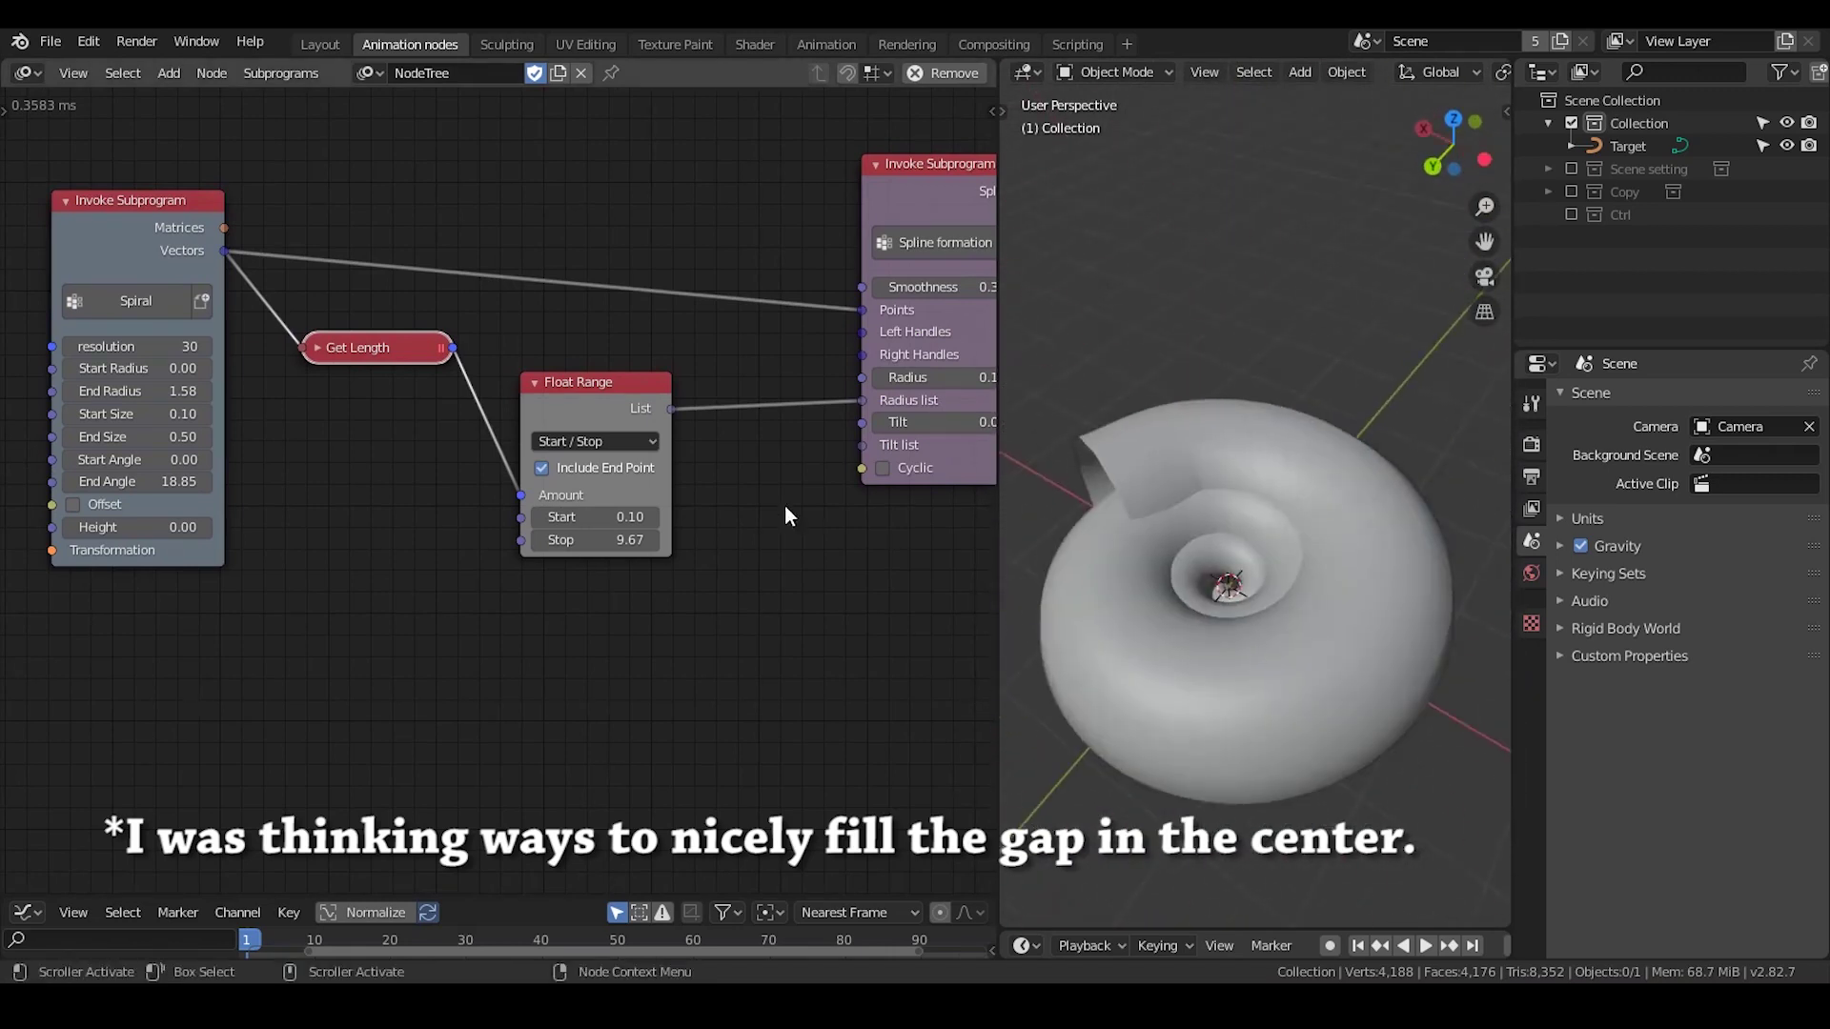
pyautogui.moveTo(1138, 550)
pyautogui.mouseDown(button='middle')
pyautogui.moveTo(1323, 664)
pyautogui.moveTo(1276, 538)
pyautogui.moveTo(1415, 564)
pyautogui.moveTo(1477, 551)
pyautogui.moveTo(1034, 459)
pyautogui.moveTo(1220, 459)
pyautogui.mouseUp(button='middle')
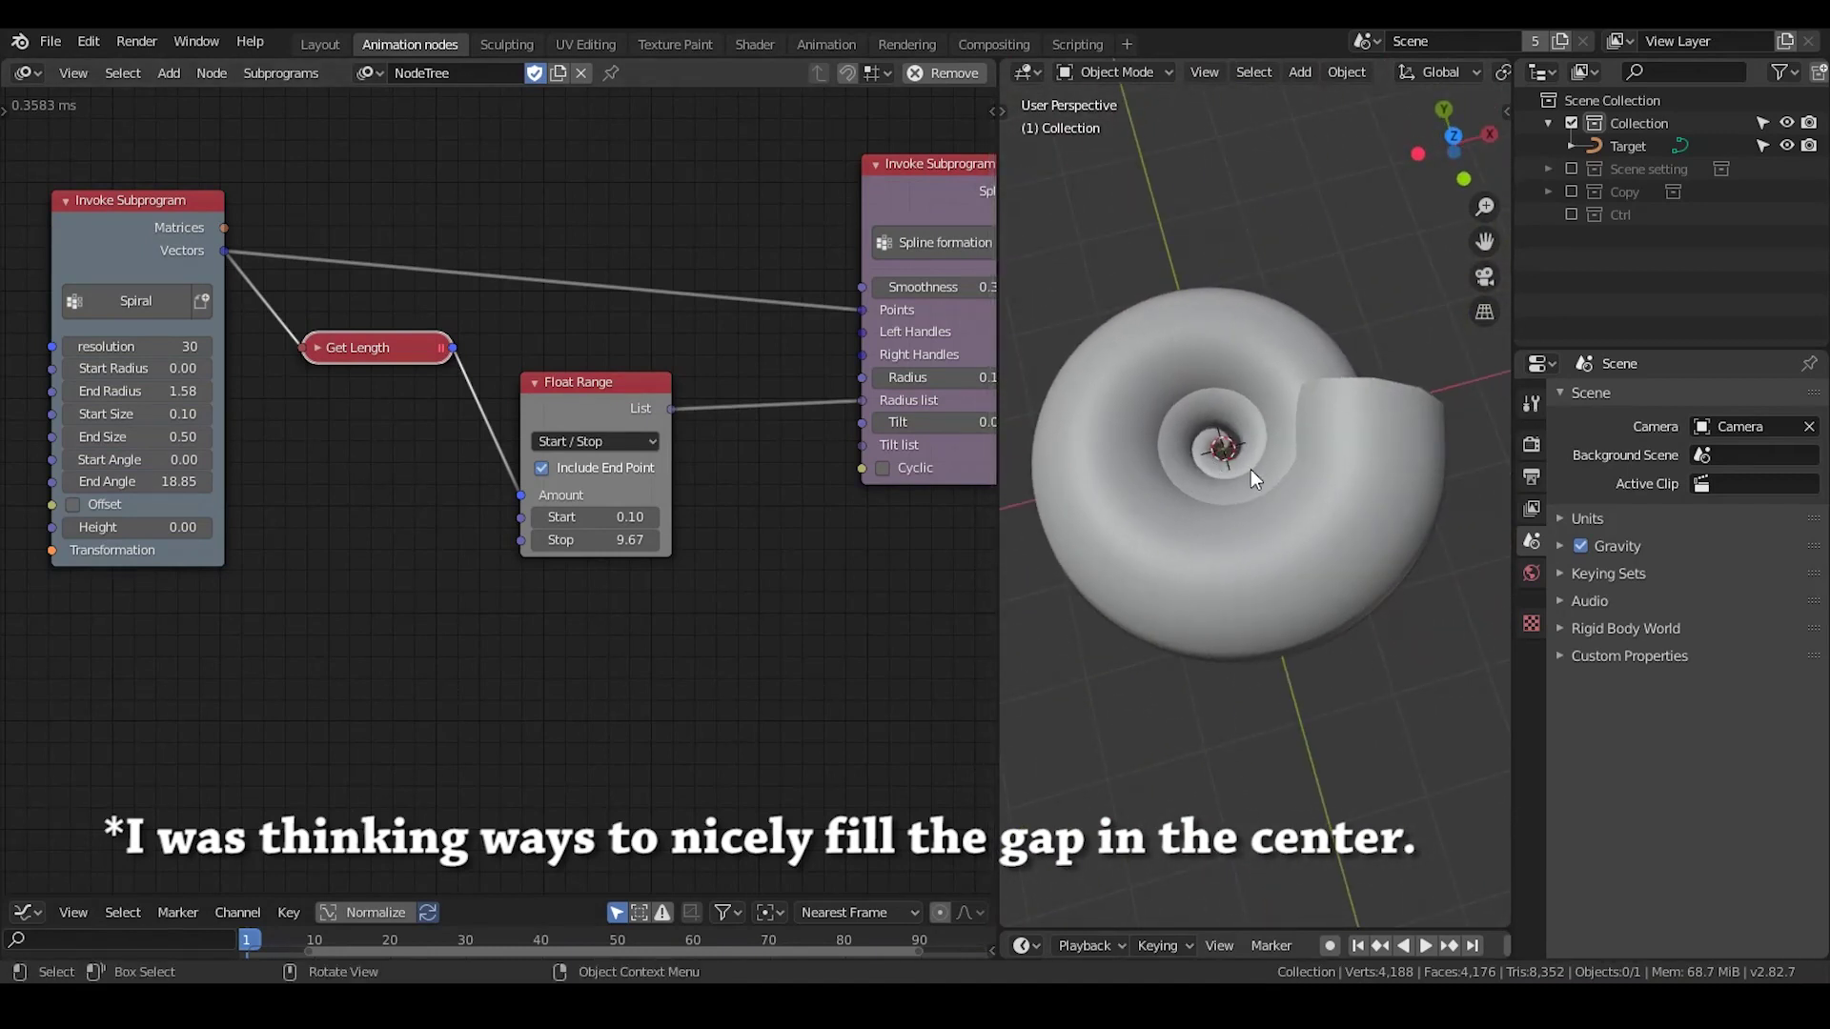
# Step: Move the Float Range node lower in the tree
pyautogui.scroll(2, 1225, 473)
pyautogui.scroll(1, 1216, 475)
pyautogui.moveTo(584, 393); pyautogui.dragTo(590, 472)
# Step: Add a Transform Vector node near Float Range, then remove it again
pyautogui.hotkey('ctrl', 'a')
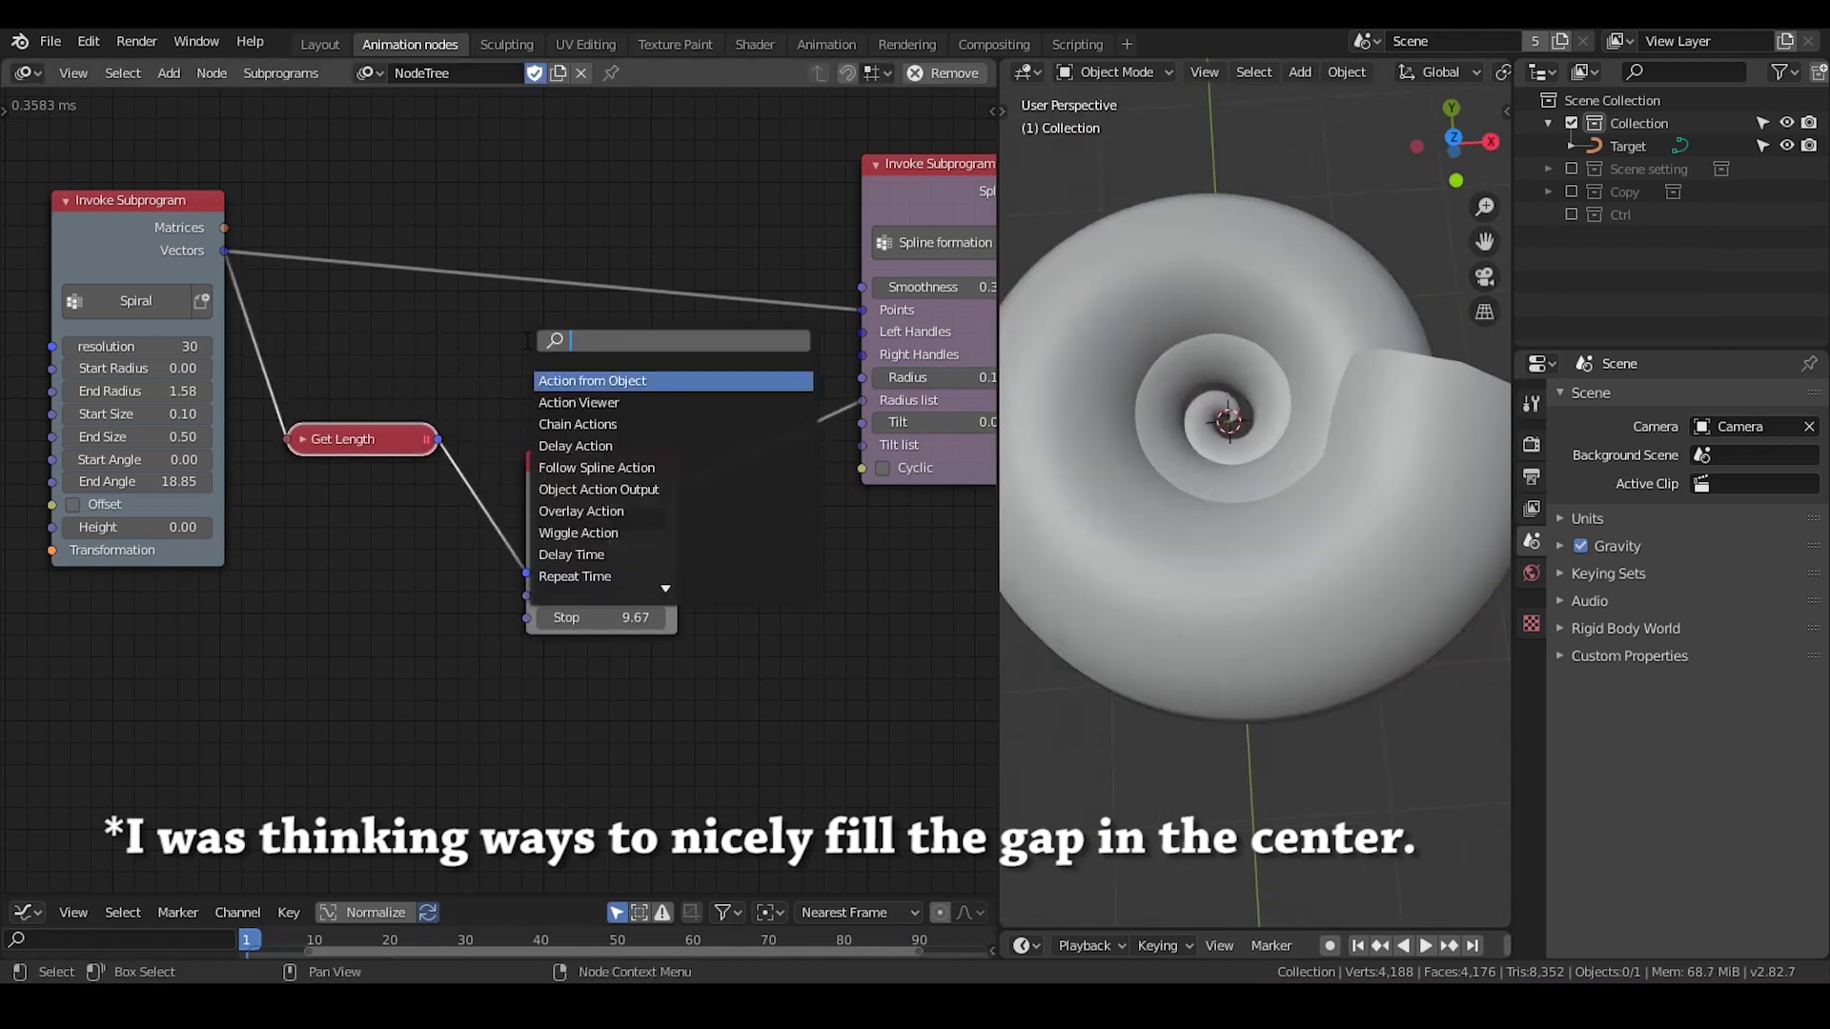
pyautogui.write('treans')
pyautogui.press('BackSpace')
pyautogui.press('BackSpace')
pyautogui.write('ansf')
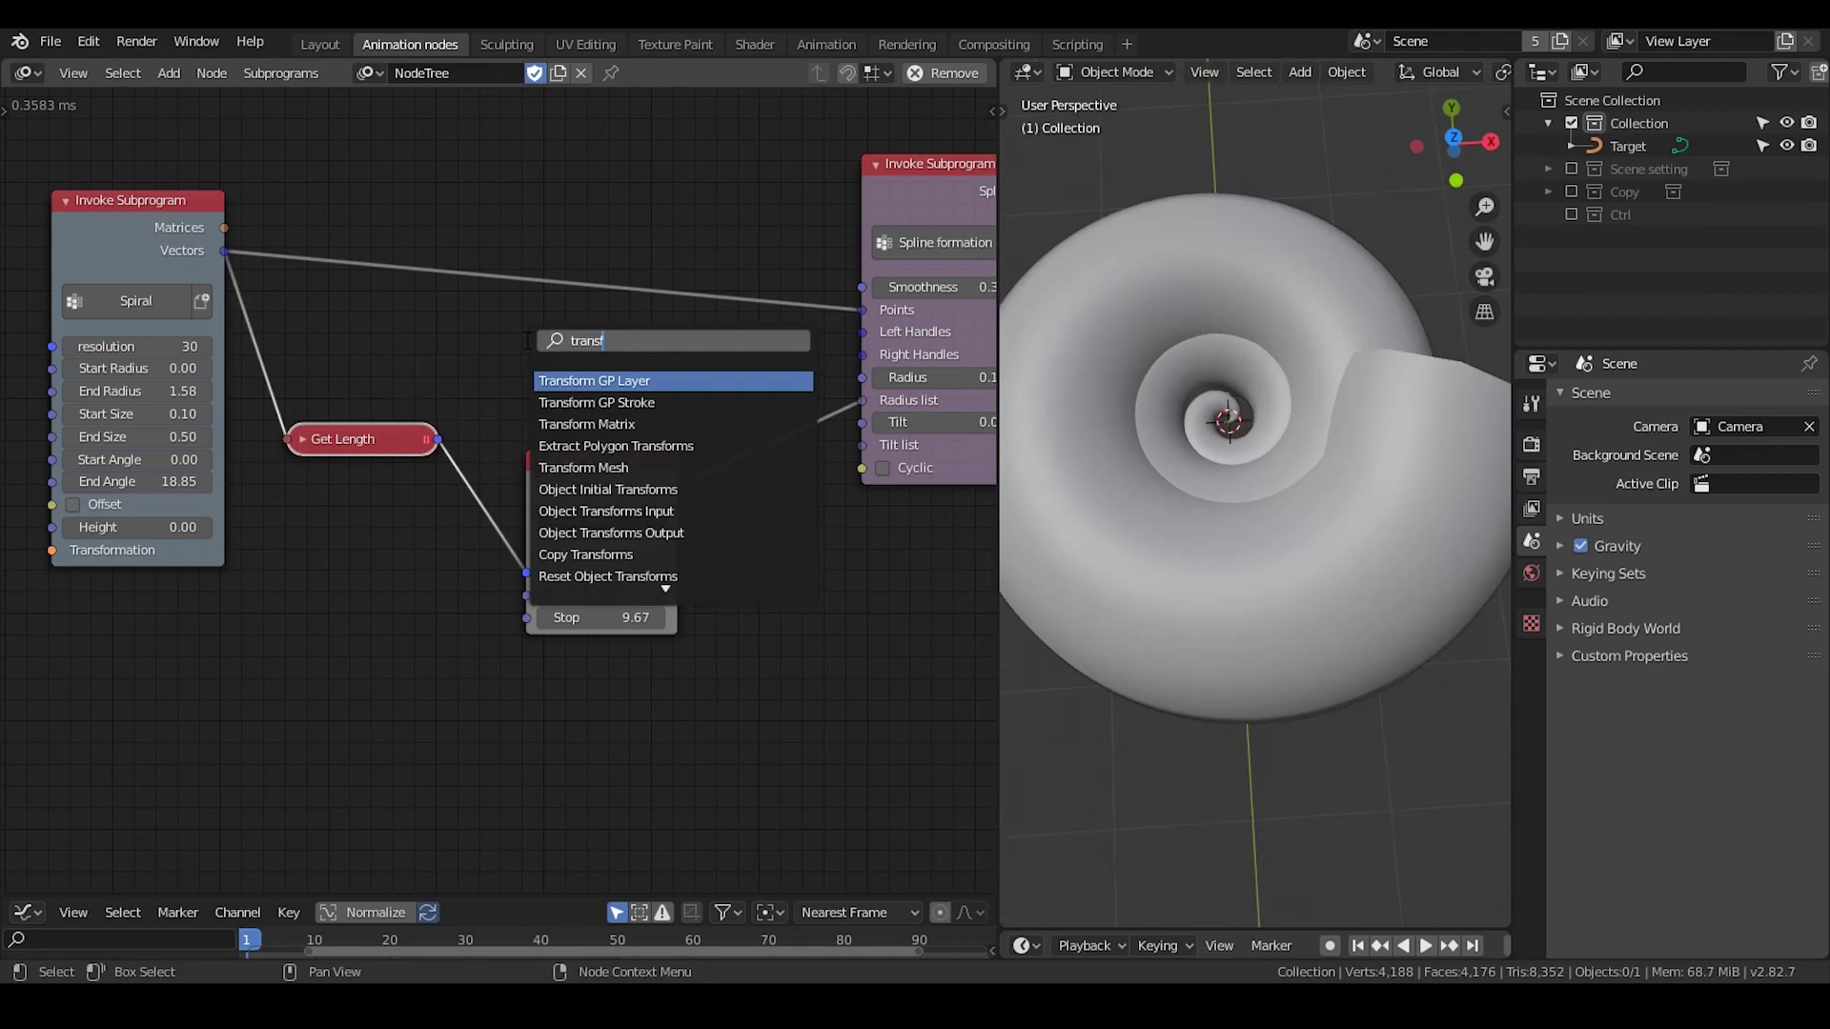
pyautogui.write('orm ve')
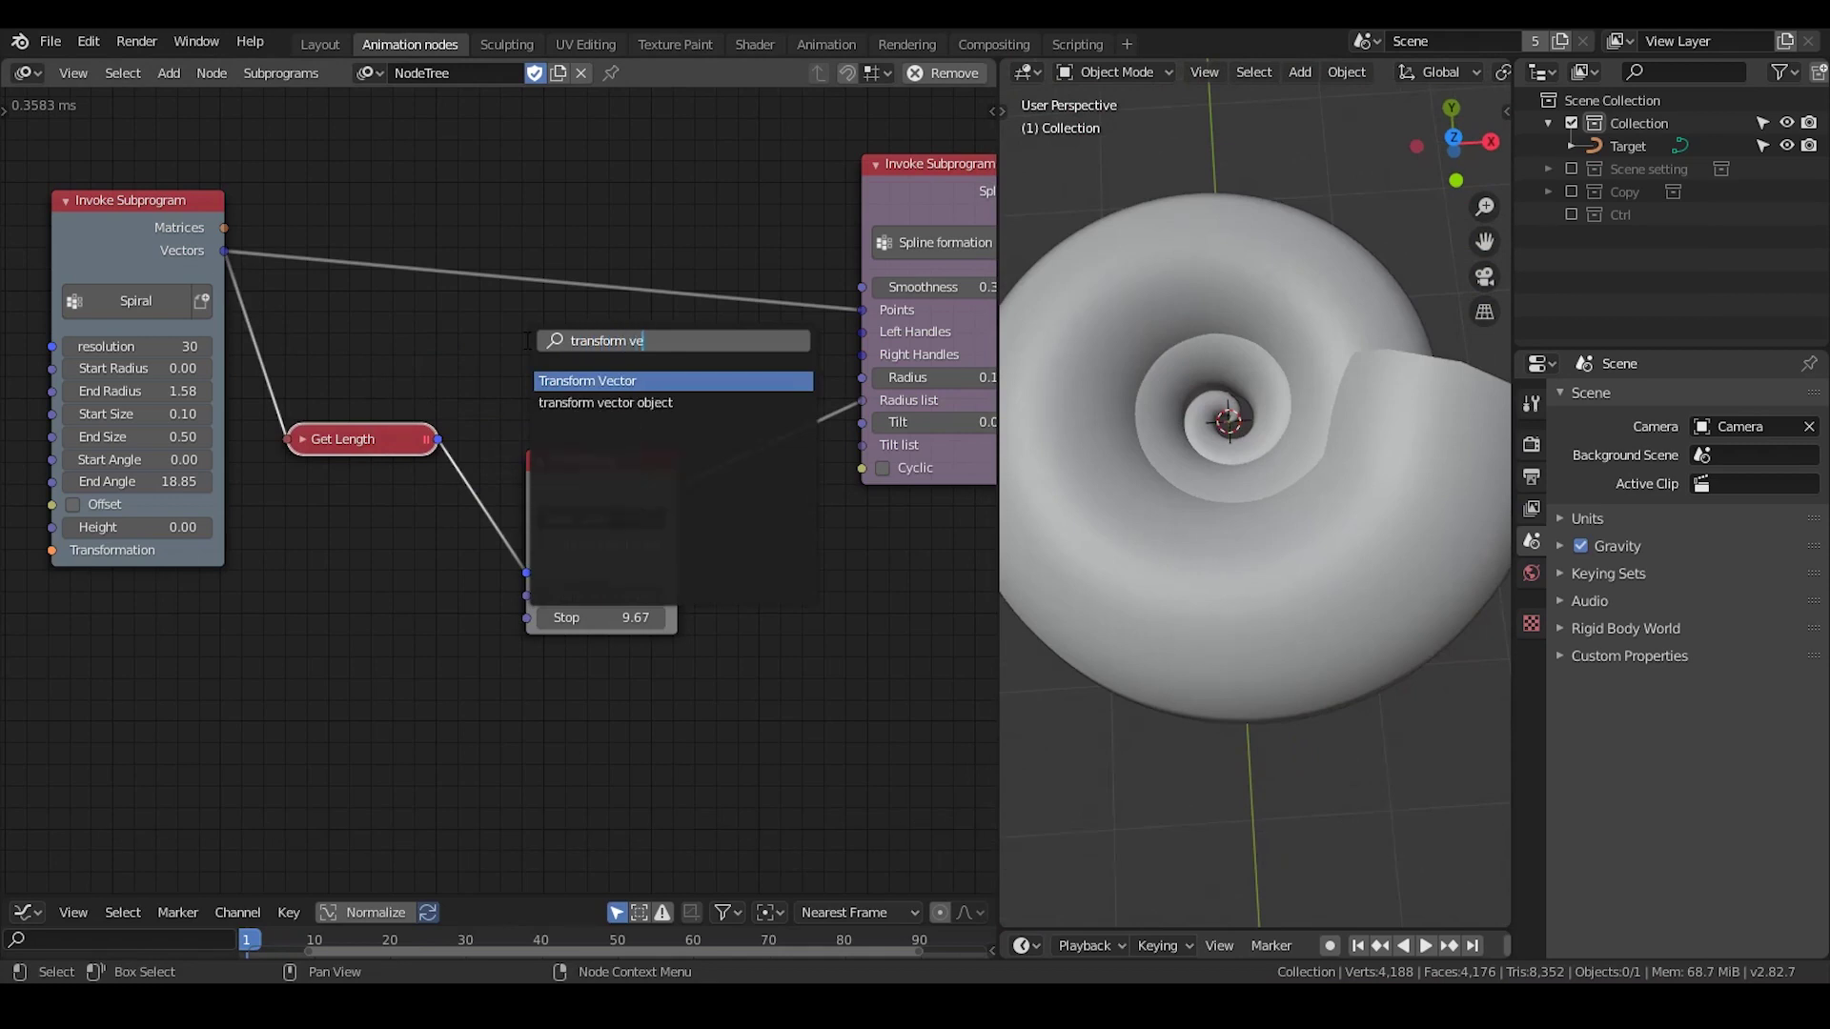
pyautogui.press('Return')
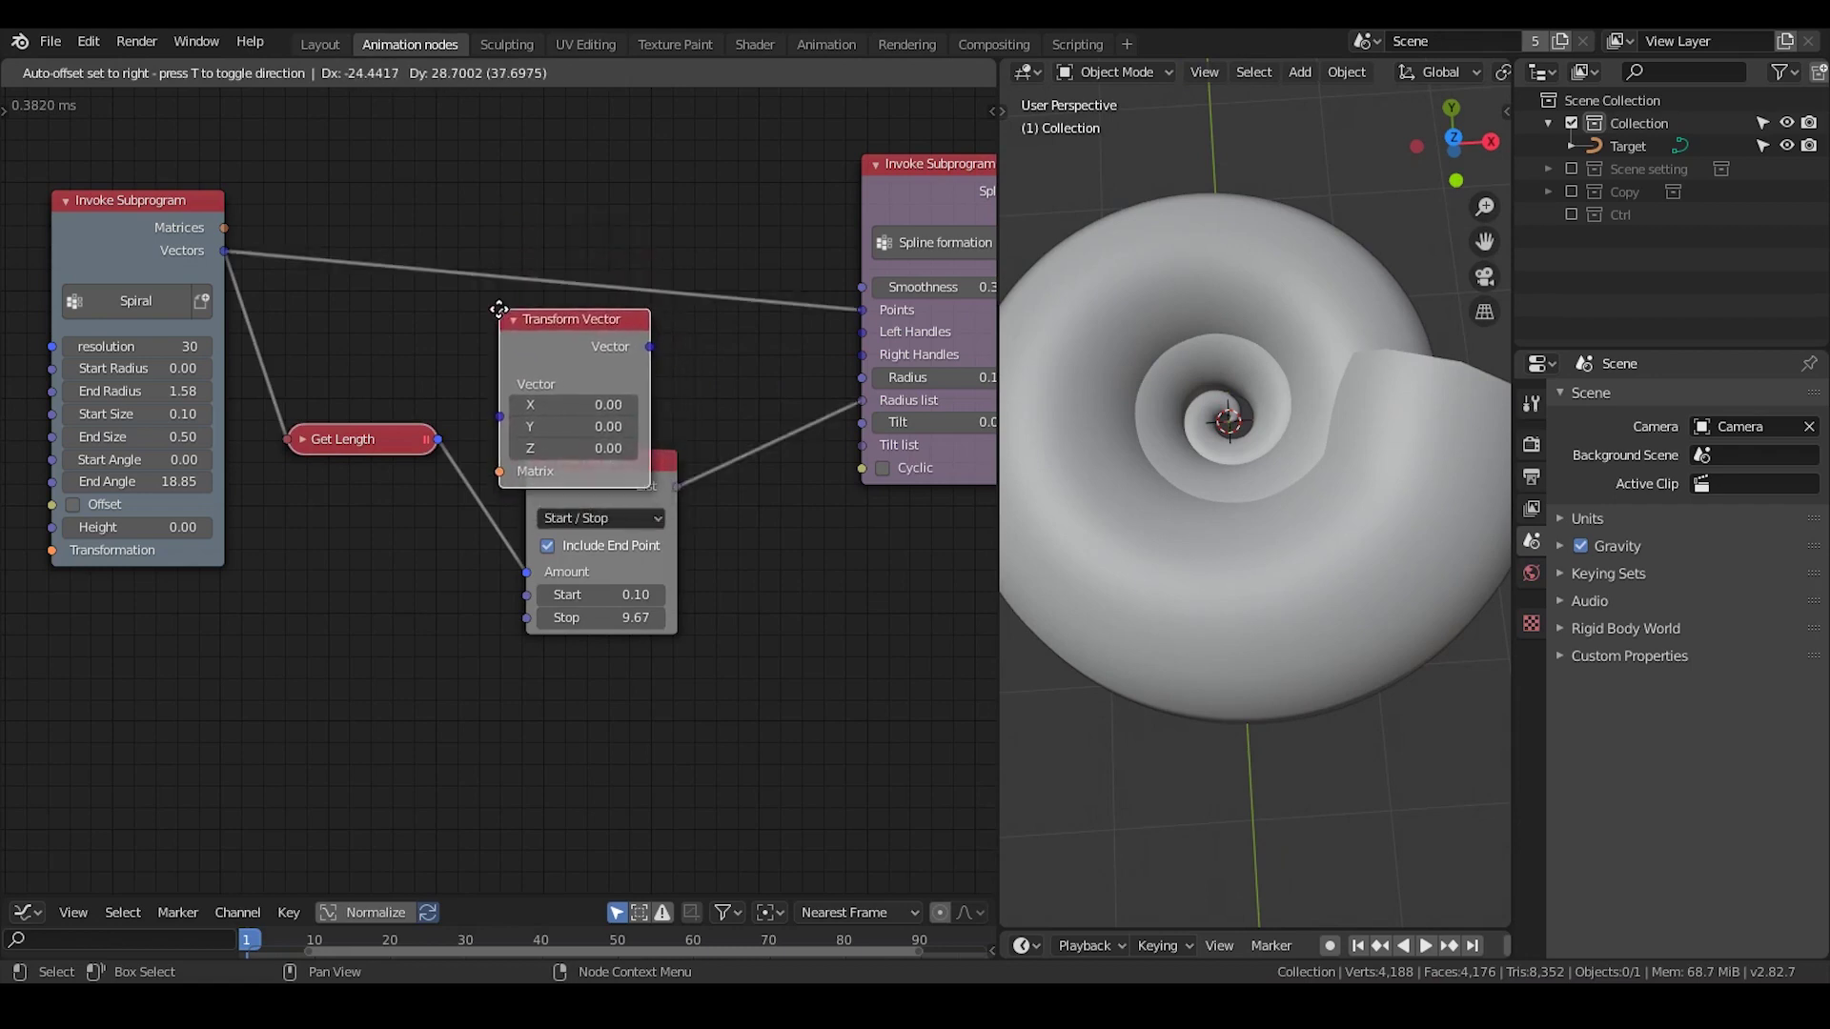
pyautogui.click(499, 311)
pyautogui.hotkey('ctrl', 'z')
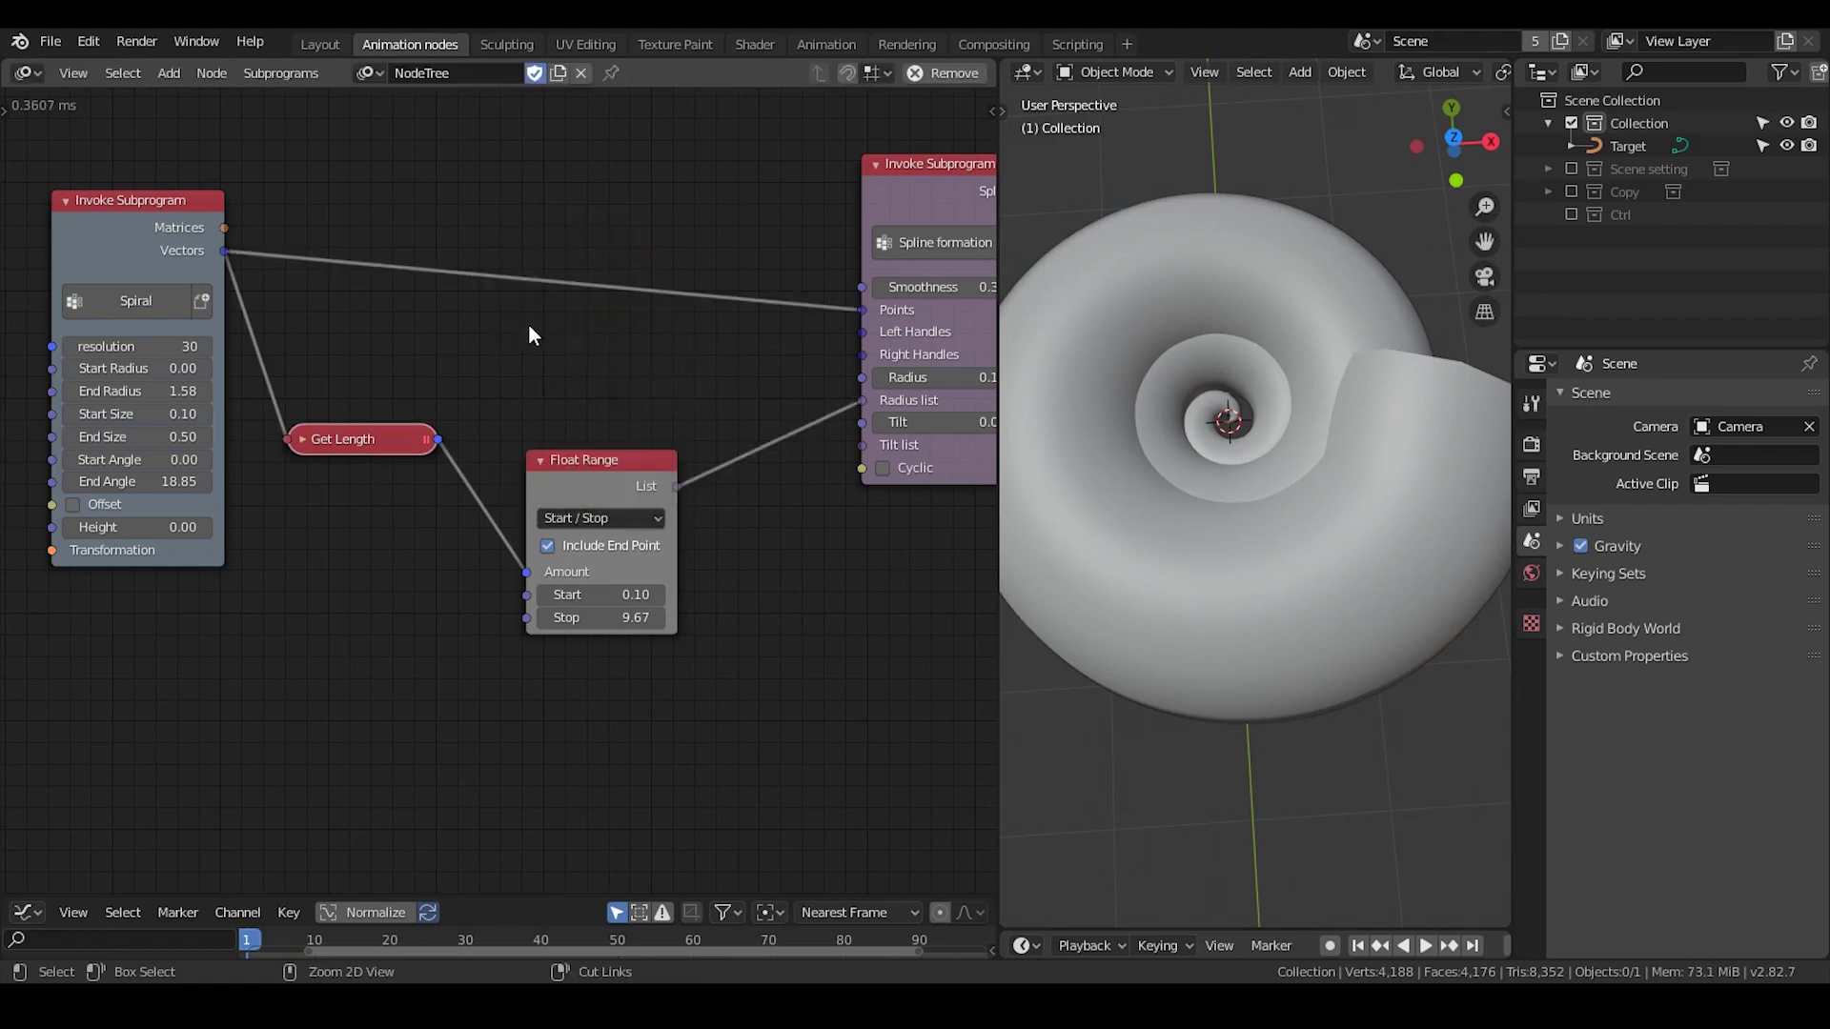
# Step: Insert an Offset Matrix node after the Spiral Matrices, with scale offsetting enabled
pyautogui.hotkey('ctrl', 'a')
pyautogui.write('offset m')
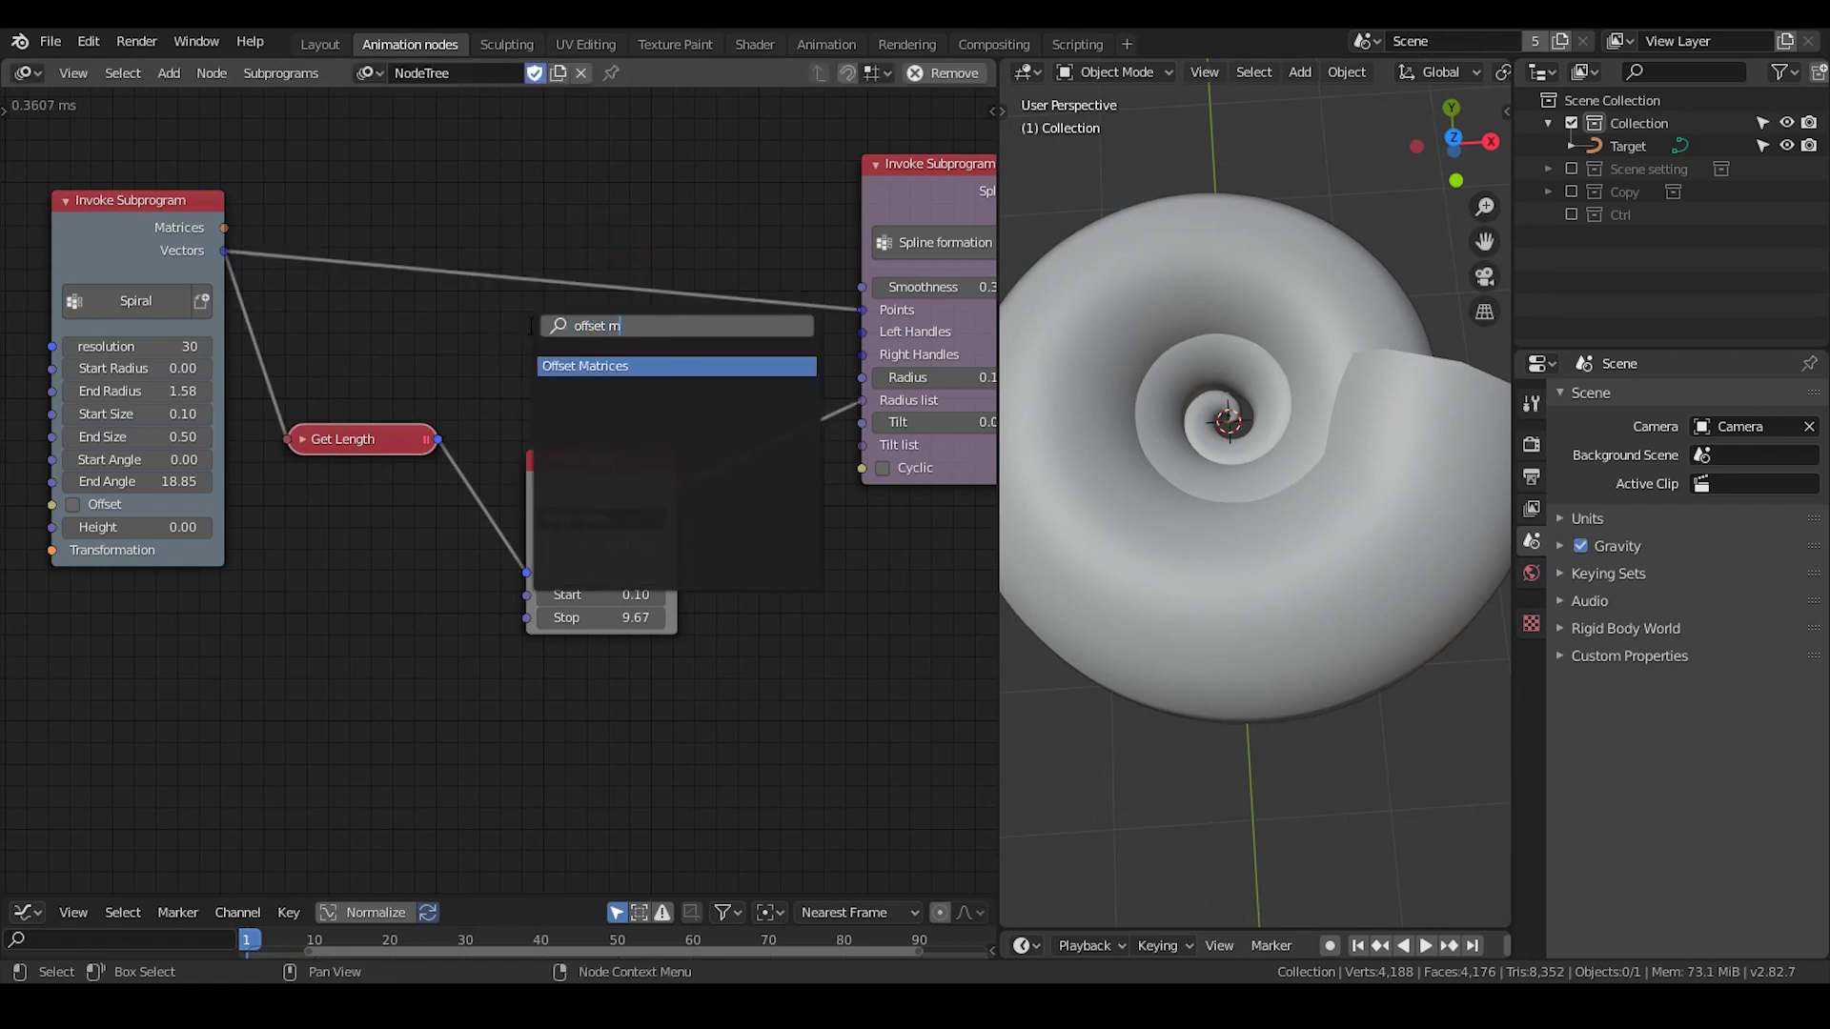
pyautogui.press('Return')
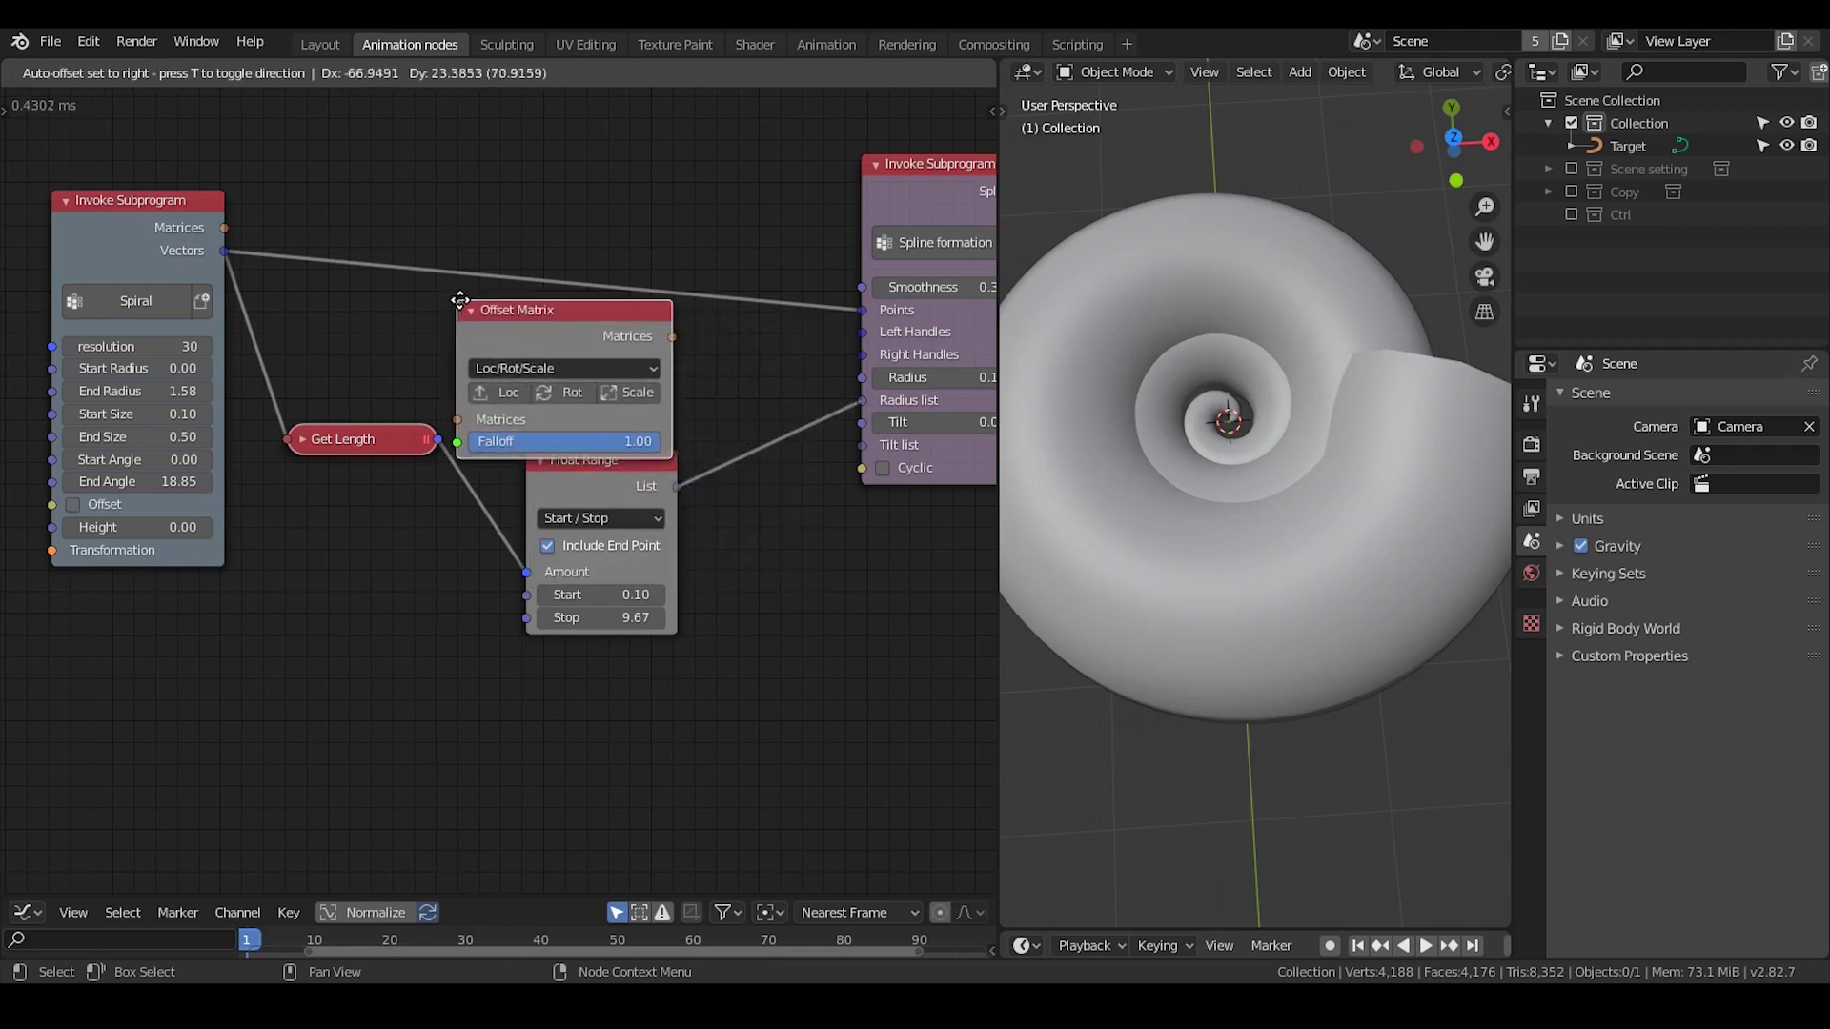
pyautogui.click(464, 299)
pyautogui.moveTo(224, 228); pyautogui.dragTo(471, 415)
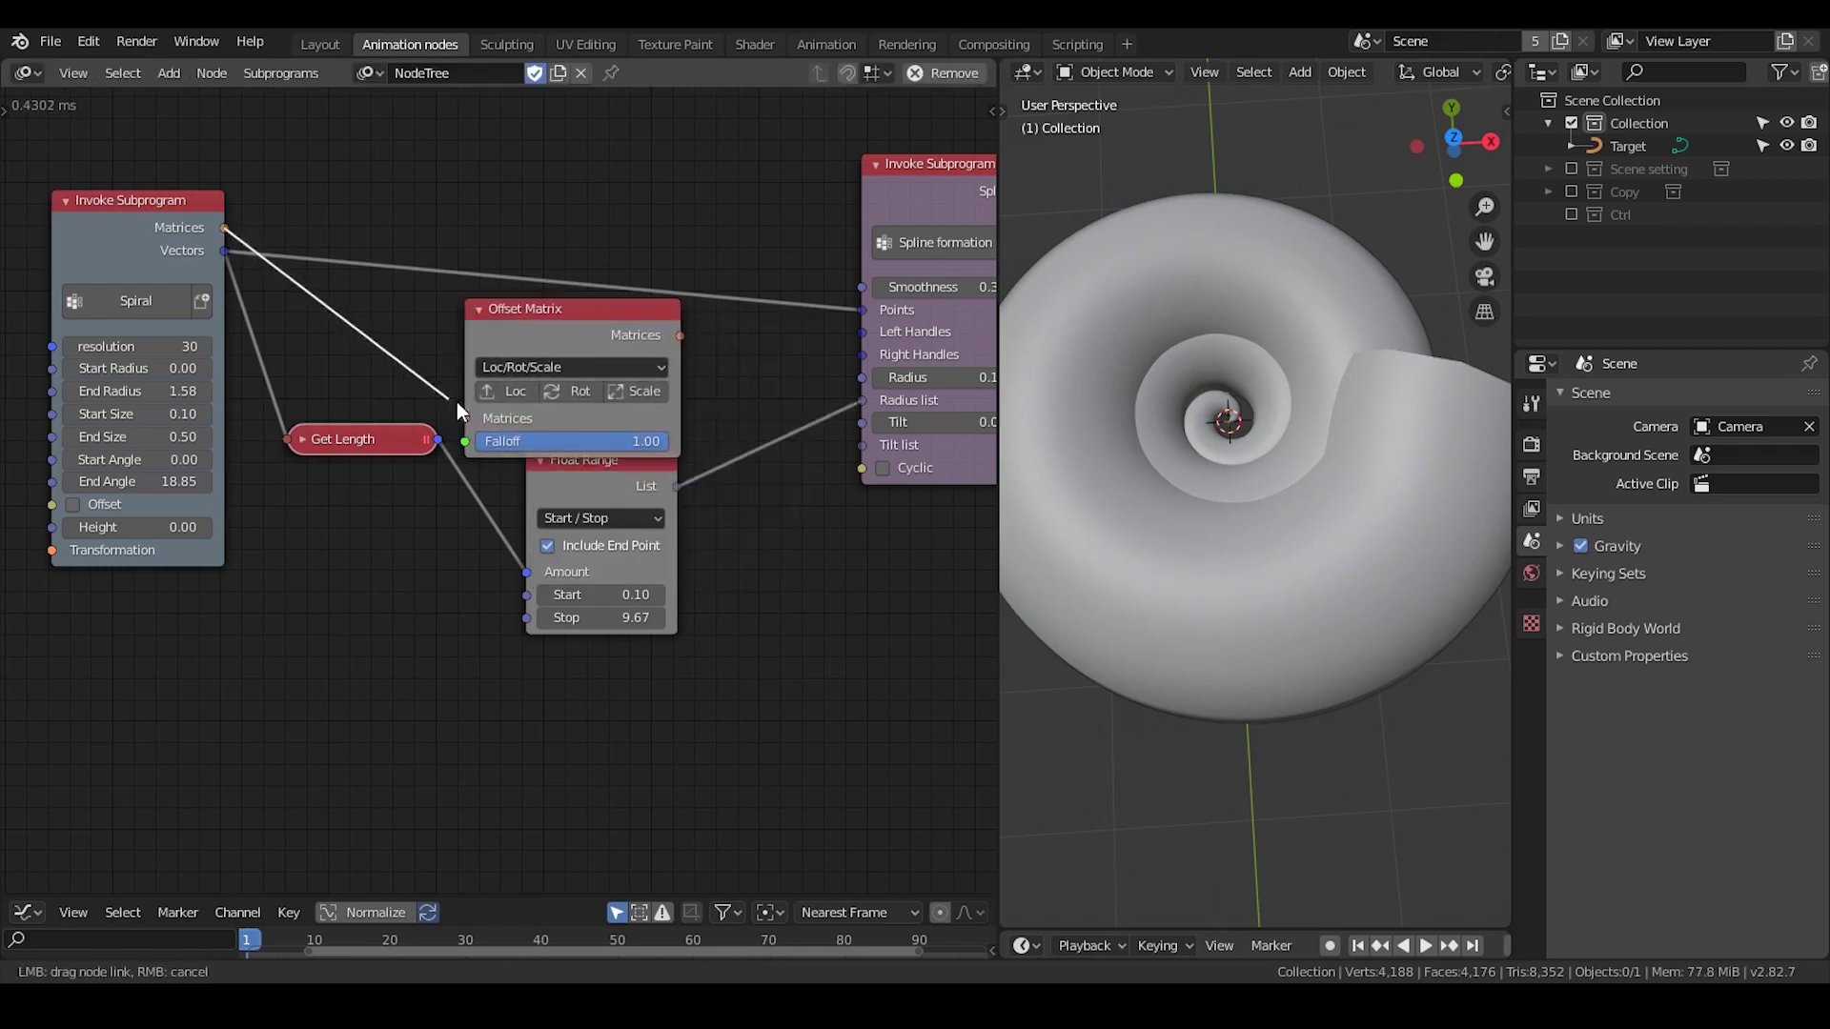
pyautogui.moveTo(680, 335); pyautogui.dragTo(863, 309)
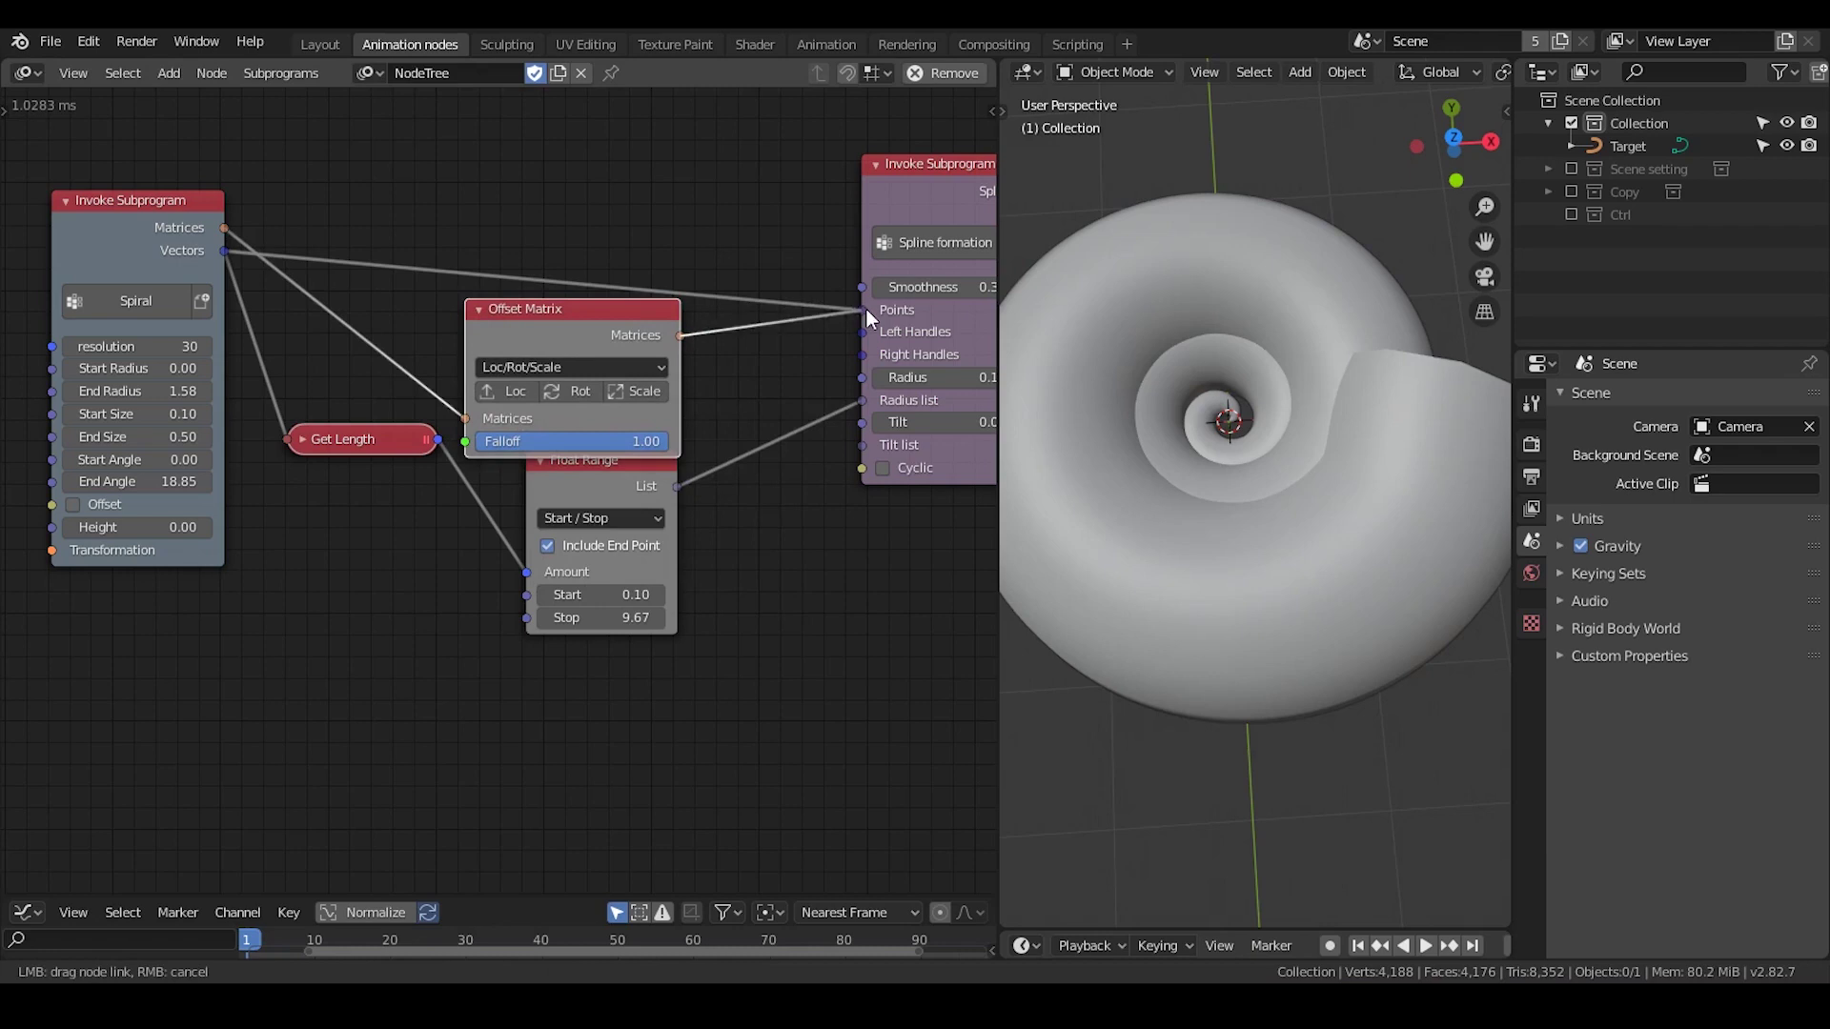
pyautogui.moveTo(597, 338)
pyautogui.mouseDown()
pyautogui.moveTo(573, 223)
pyautogui.moveTo(523, 200)
pyautogui.mouseUp()
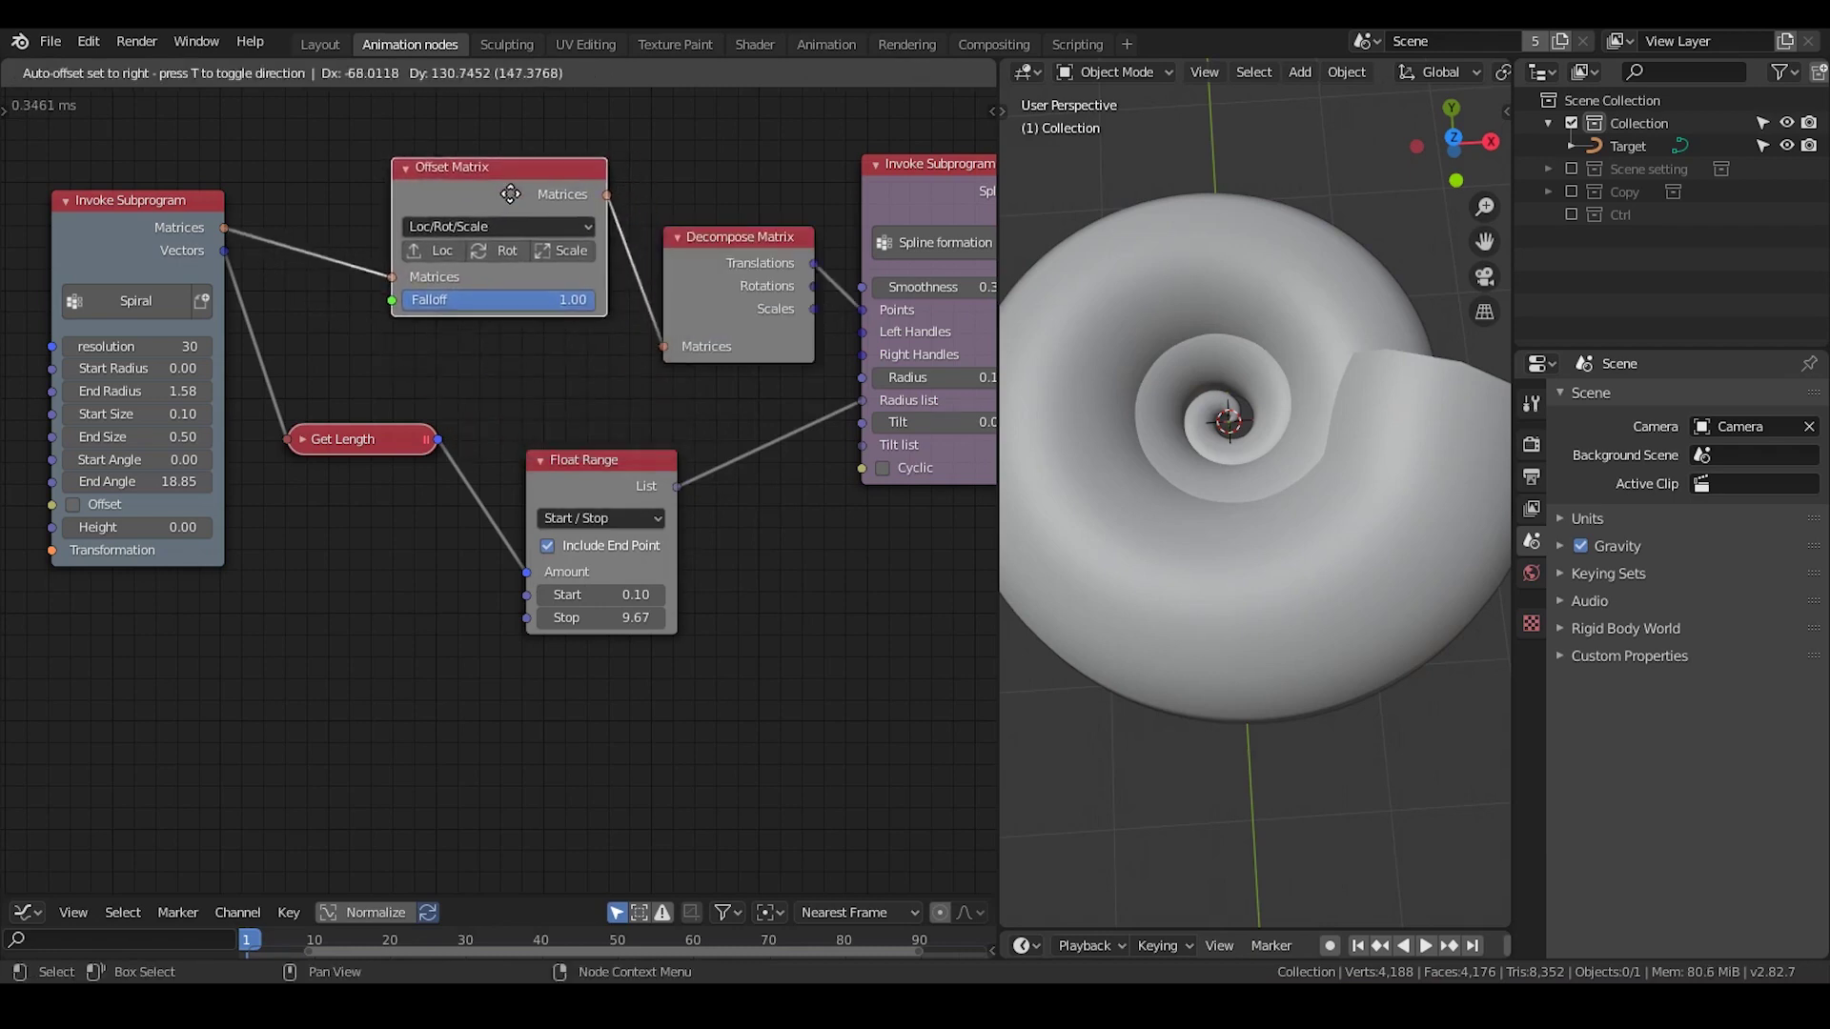
pyautogui.click(541, 254)
# Step: Move the Invoke Subprogram node further to the left
pyautogui.moveTo(505, 339); pyautogui.dragTo(700, 321, button='middle')
pyautogui.moveTo(558, 422); pyautogui.dragTo(552, 602)
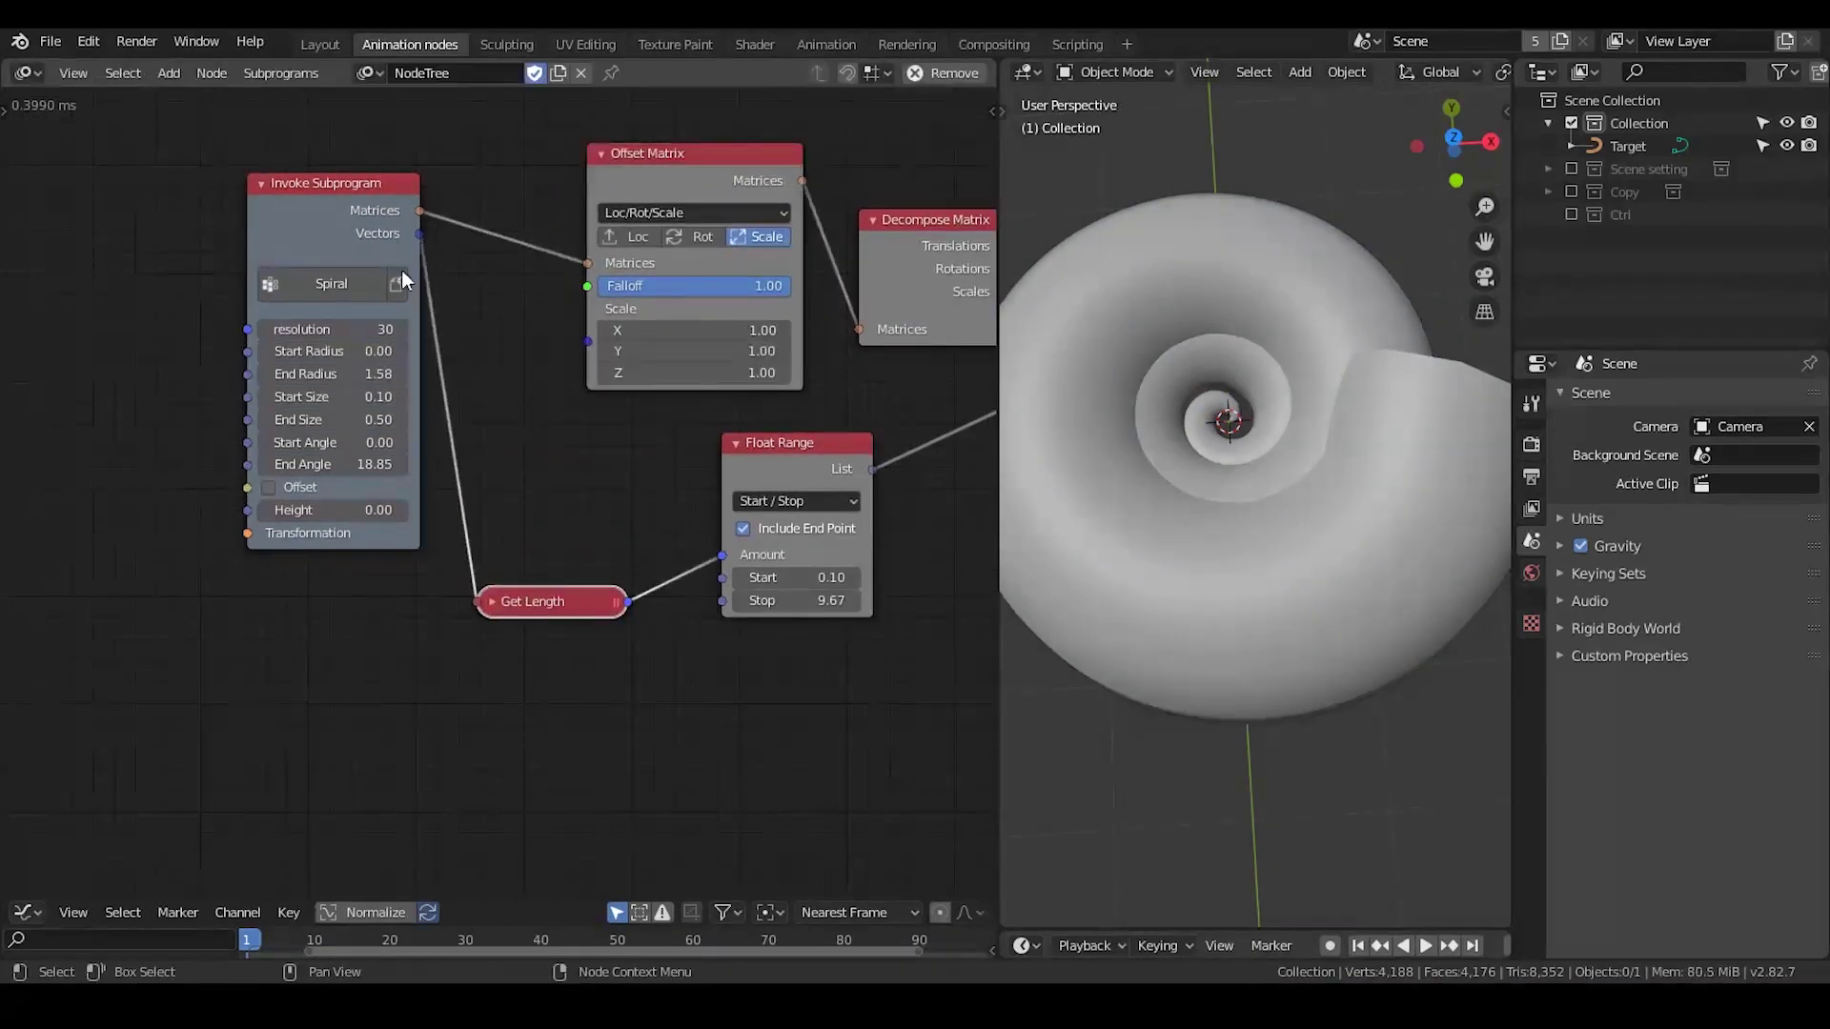
pyautogui.moveTo(280, 181); pyautogui.dragTo(76, 174)
# Step: Switch Offset Matrix scaling to Global Axis in the node sidebar
pyautogui.click(661, 193)
pyautogui.press('n')
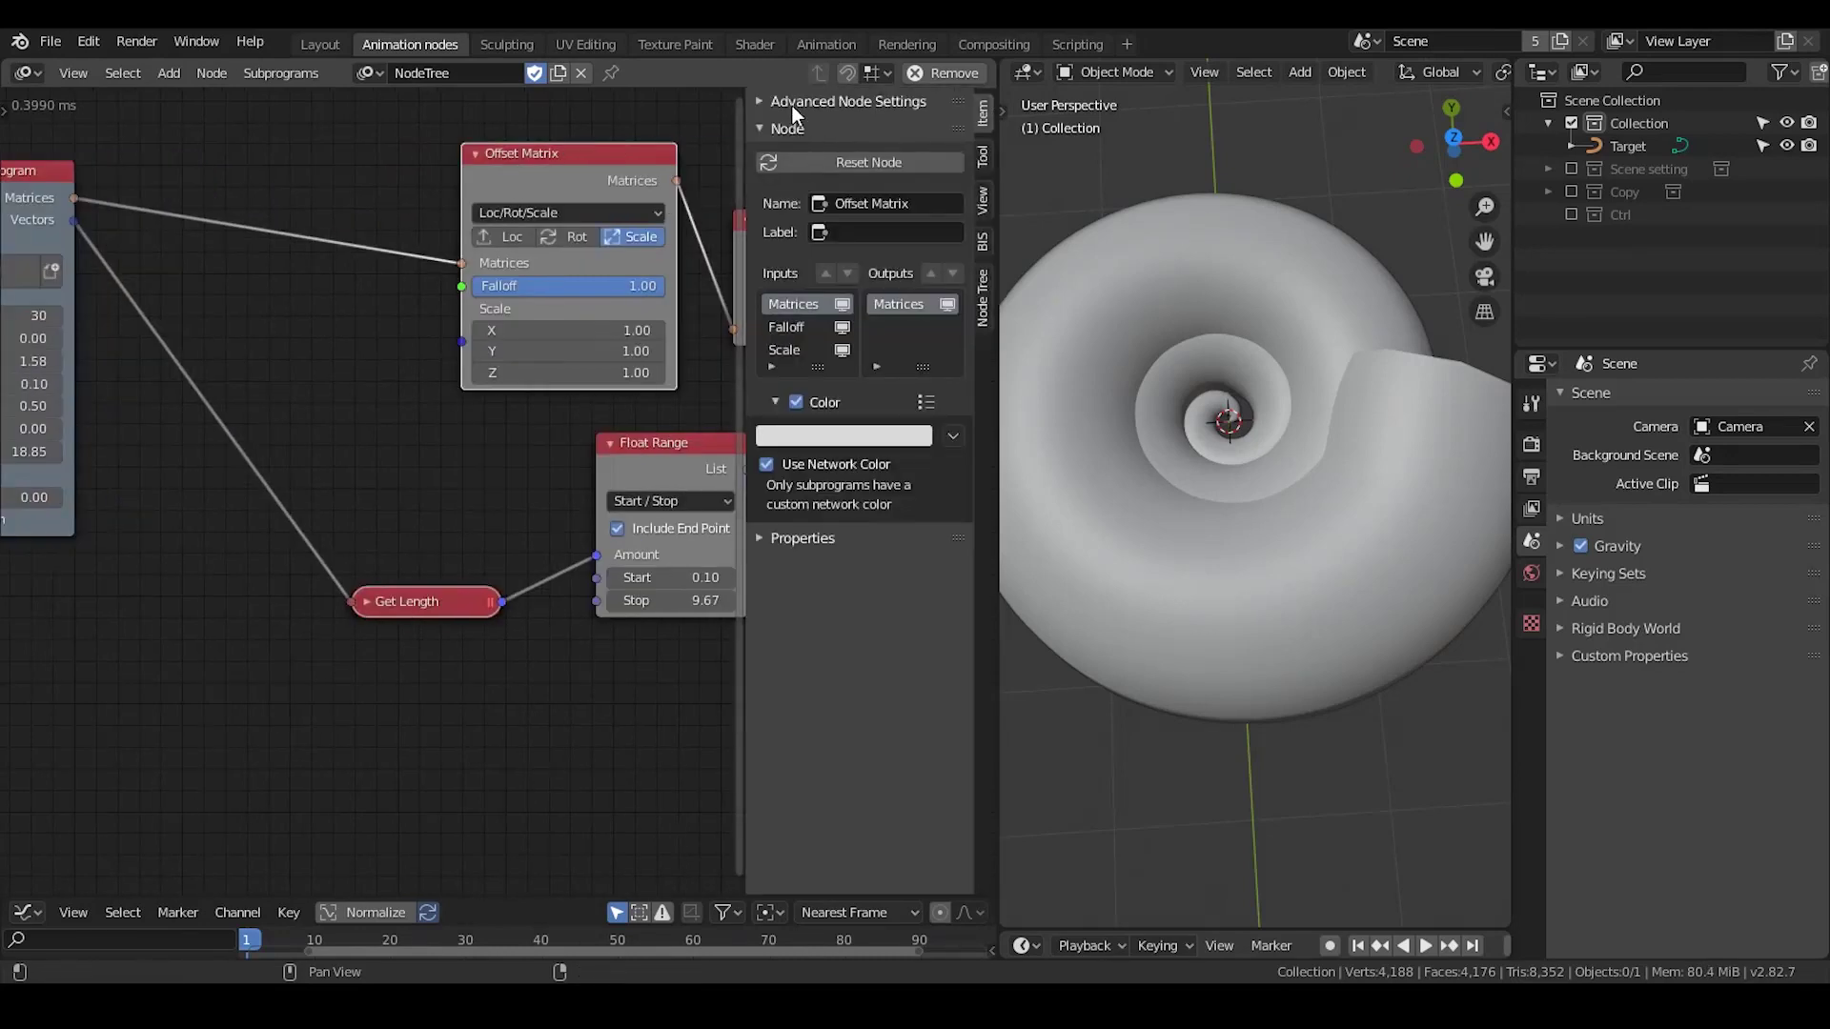
pyautogui.scroll(3, 792, 106)
pyautogui.click(854, 206)
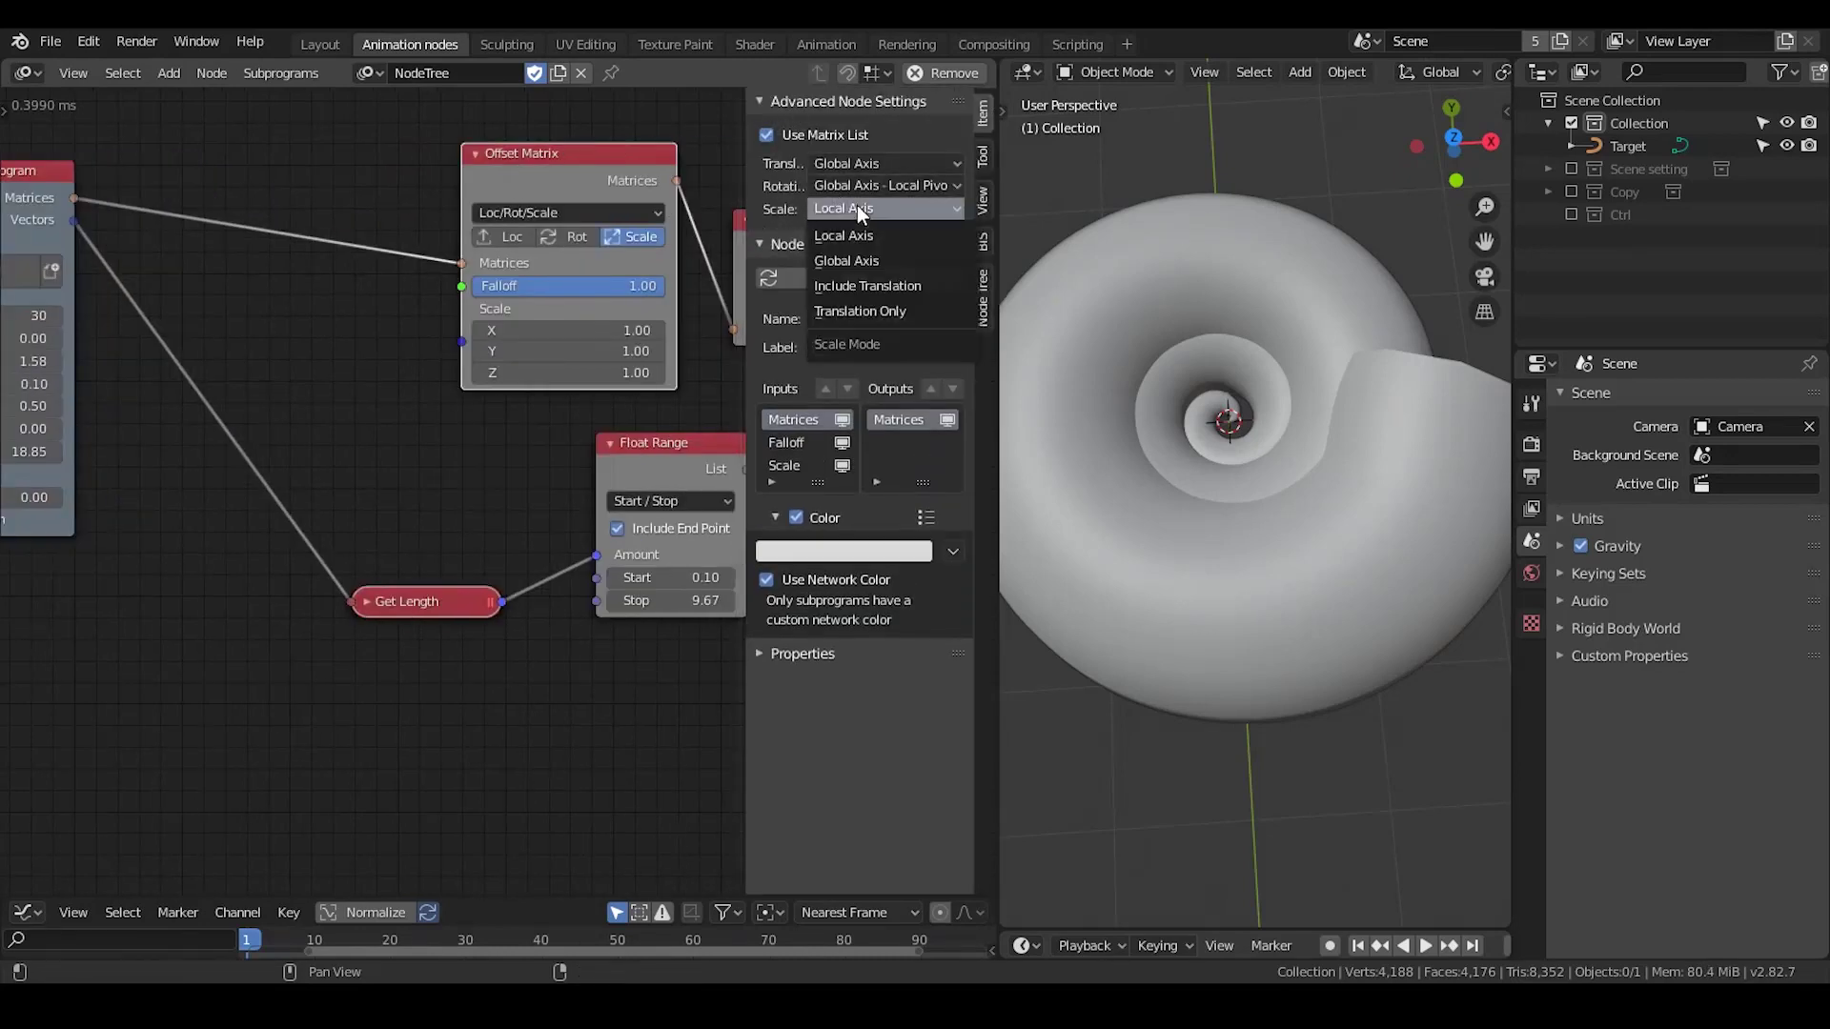
pyautogui.click(861, 263)
# Step: Duplicate the Float Range node and position the copy near Offset Matrix
pyautogui.press('n')
pyautogui.hotkey('ctrl', 'a')
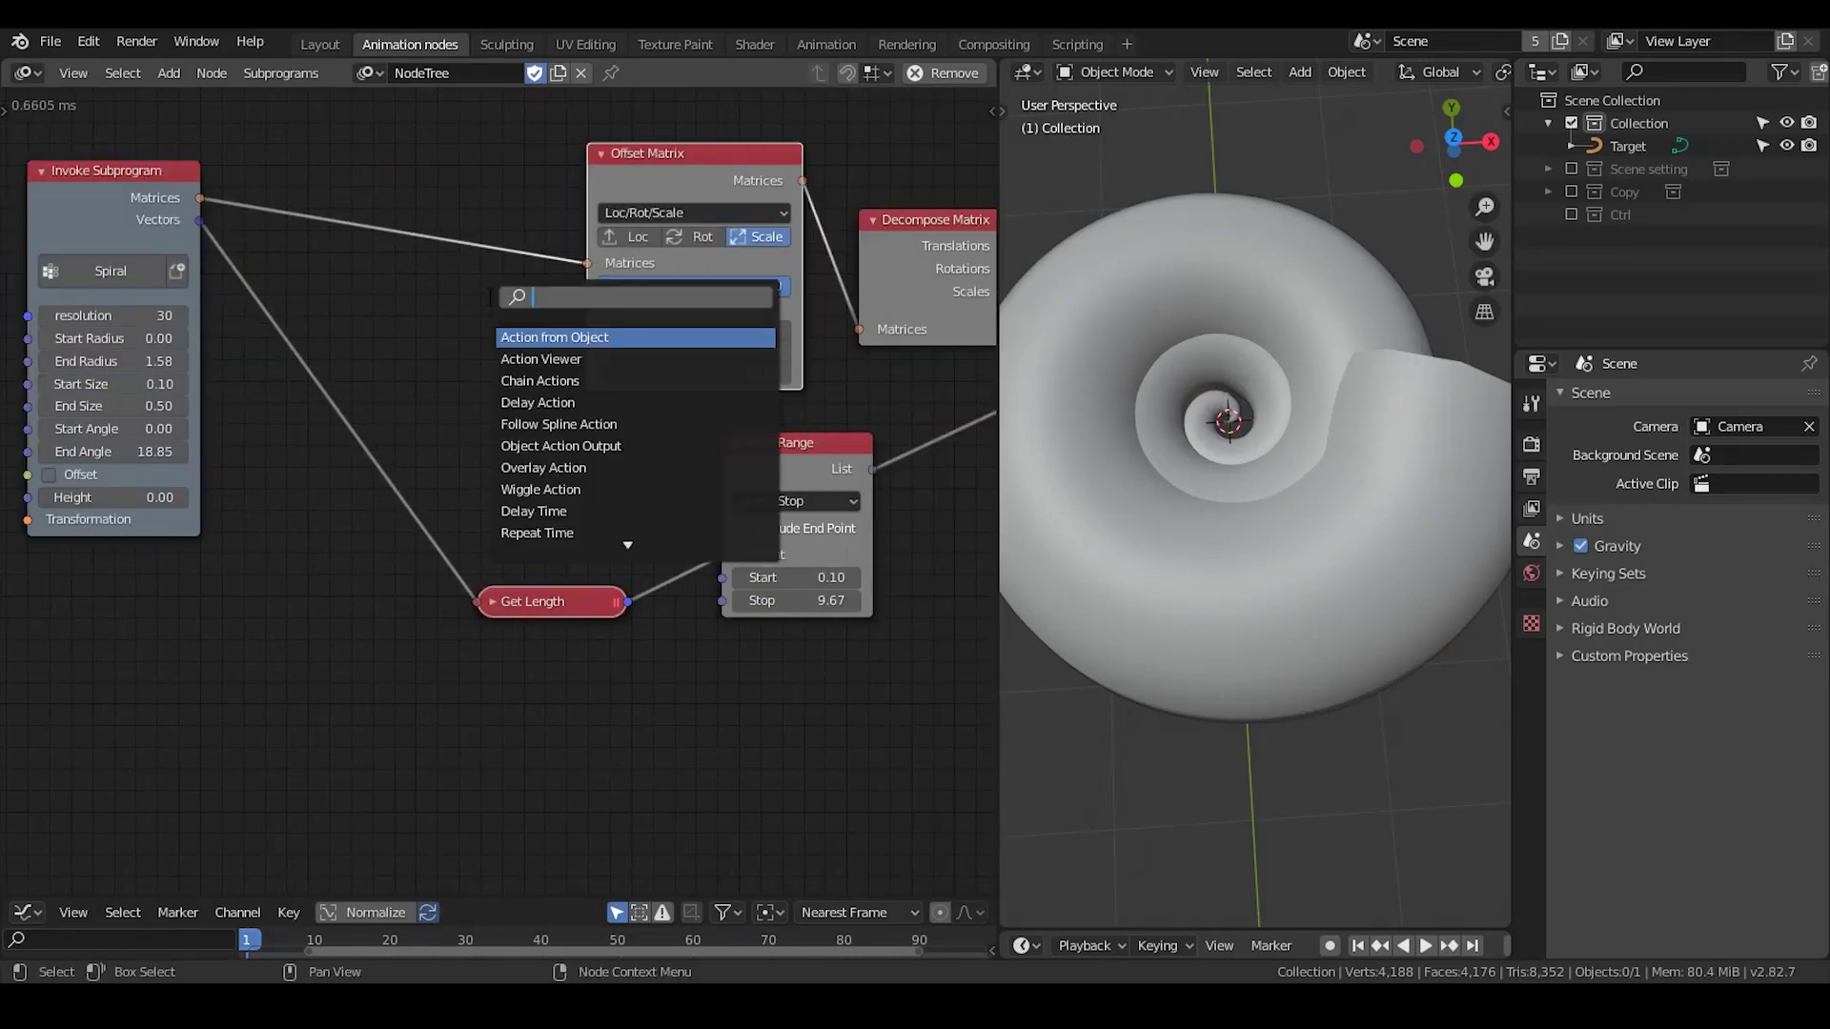
pyautogui.write('vector from')
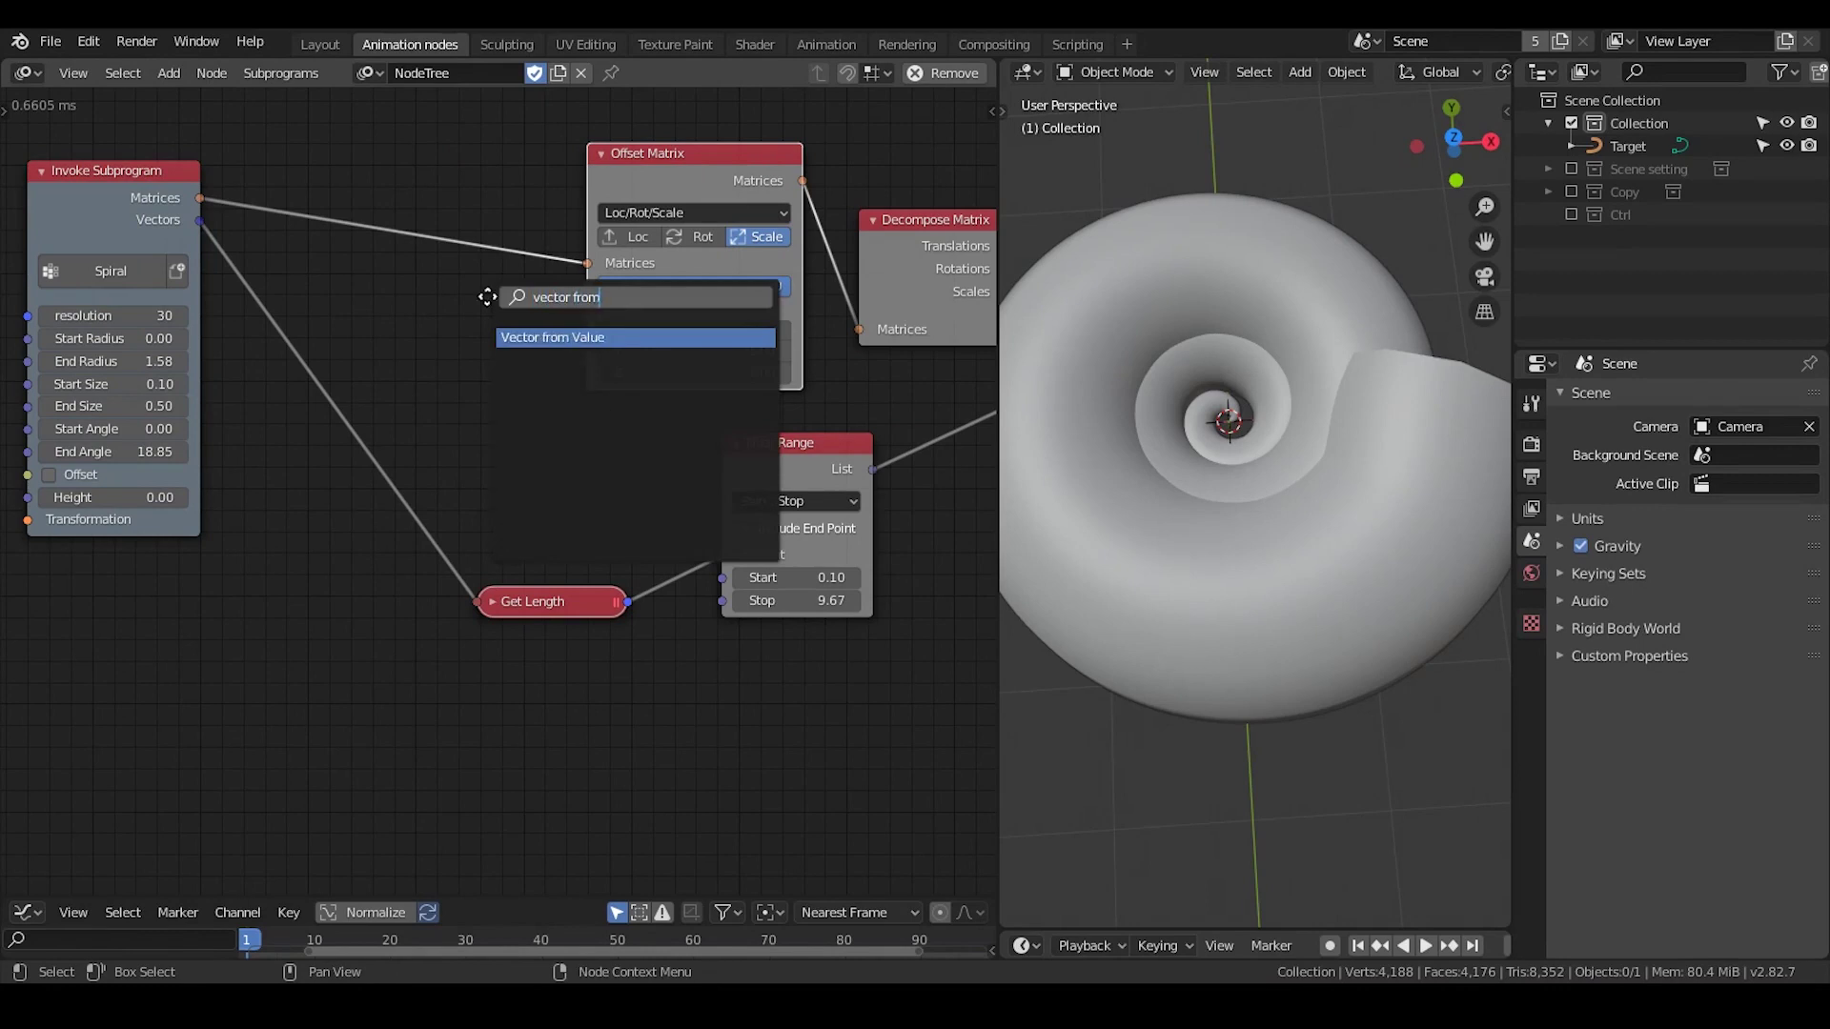
pyautogui.press('Return')
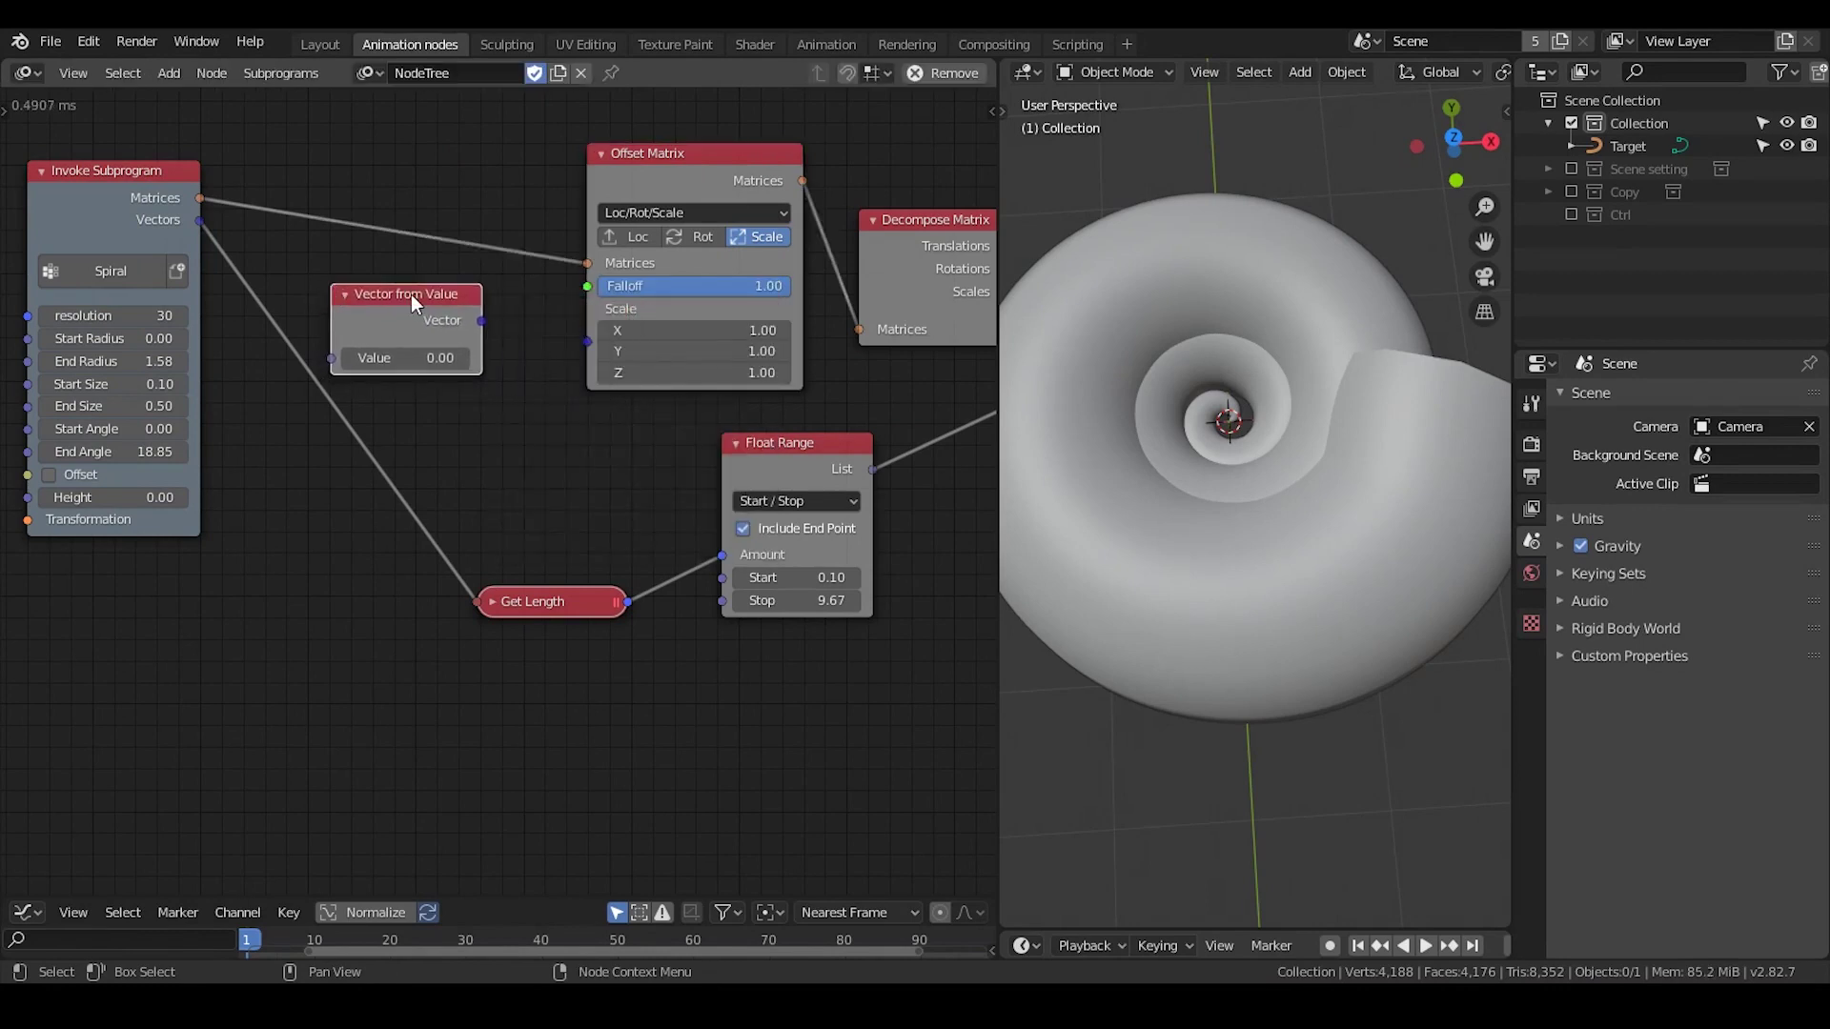
pyautogui.press('Escape')
pyautogui.click(775, 441)
pyautogui.hotkey('shift', 'd')
pyautogui.click(527, 341)
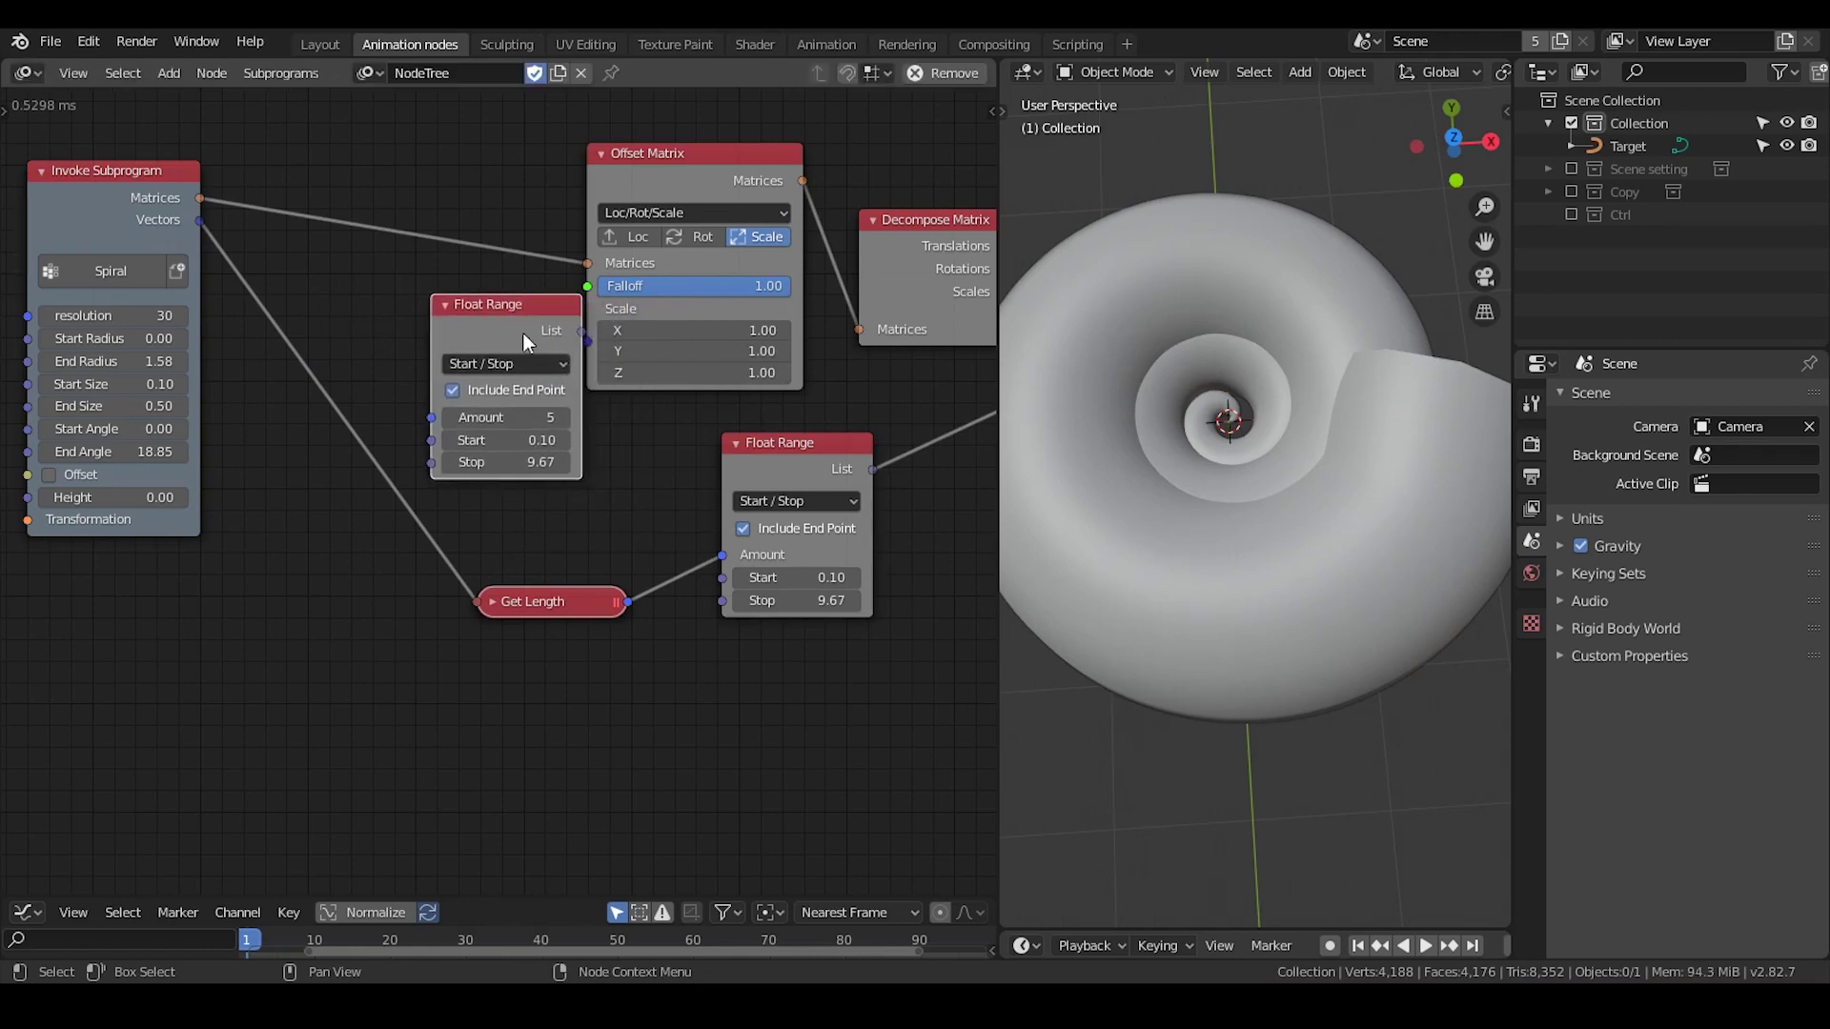
pyautogui.moveTo(527, 341)
pyautogui.mouseDown()
pyautogui.moveTo(306, 619)
pyautogui.moveTo(586, 340)
pyautogui.mouseUp()
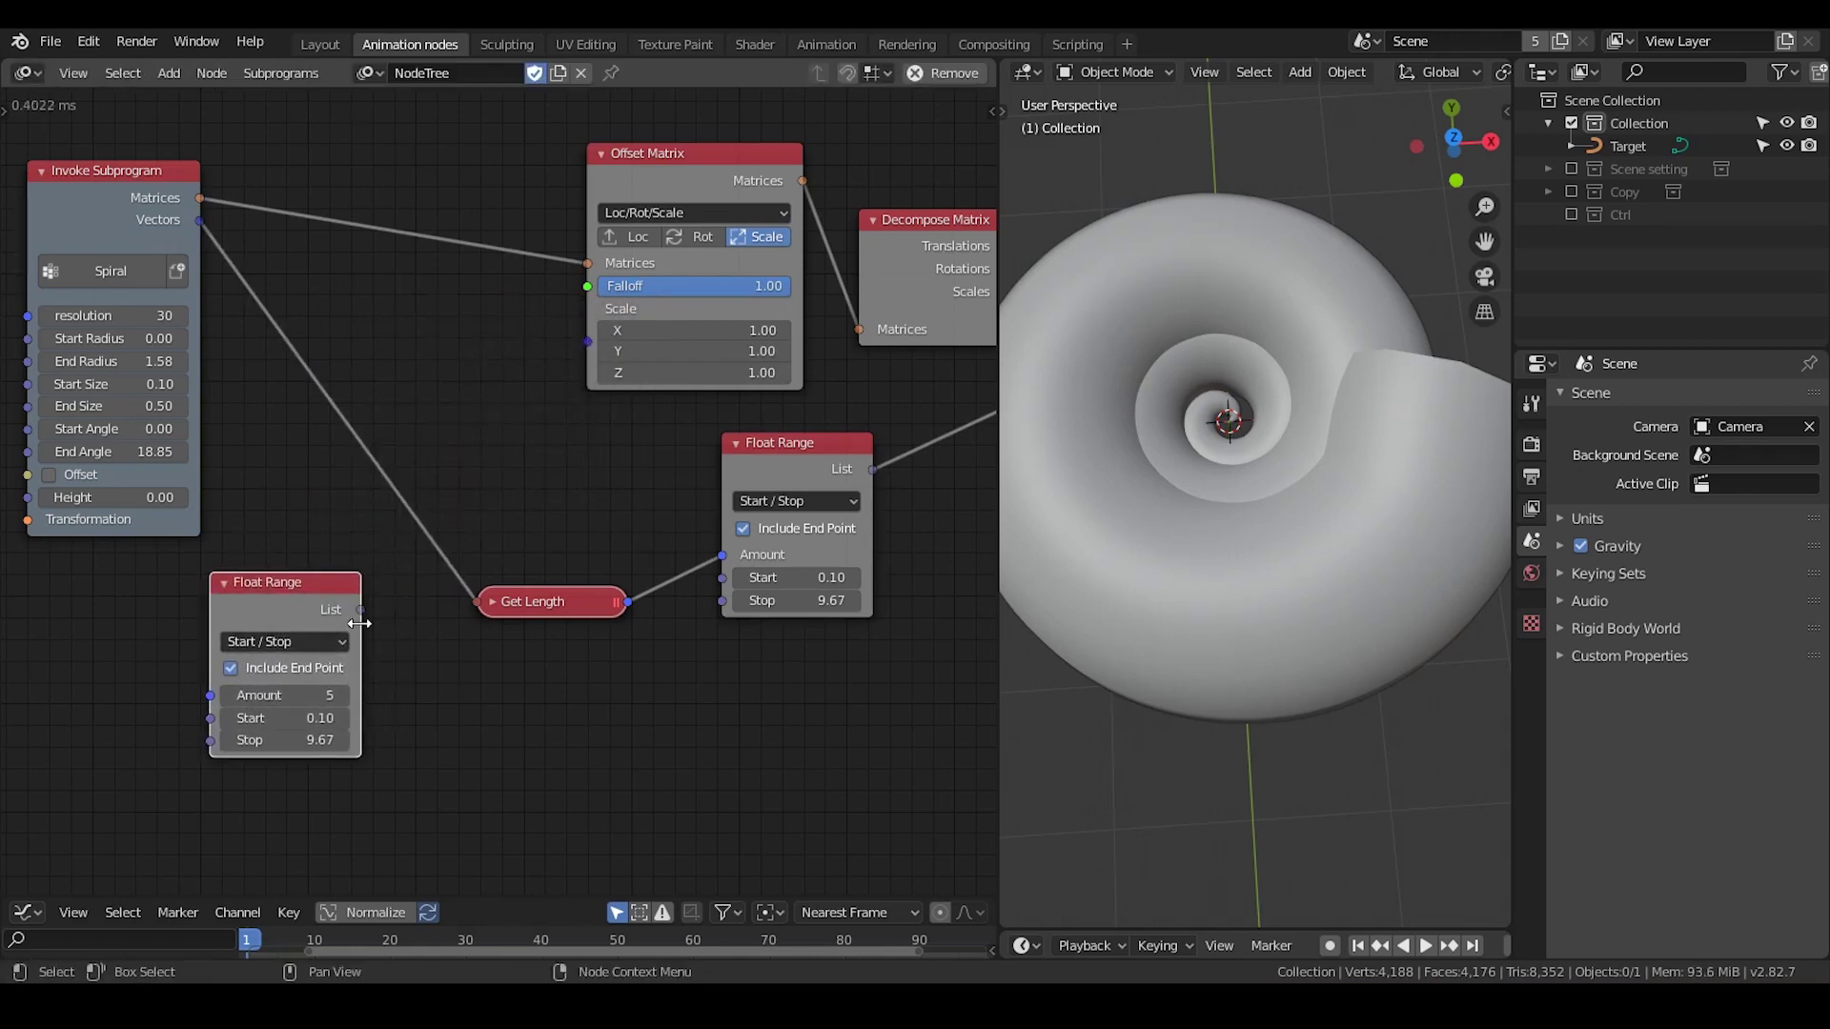
pyautogui.moveTo(357, 621); pyautogui.dragTo(589, 341)
# Step: Add Vector from Value linking the new range list into Offset Matrix Scales, Start 1.00
pyautogui.hotkey('ctrl', 'a')
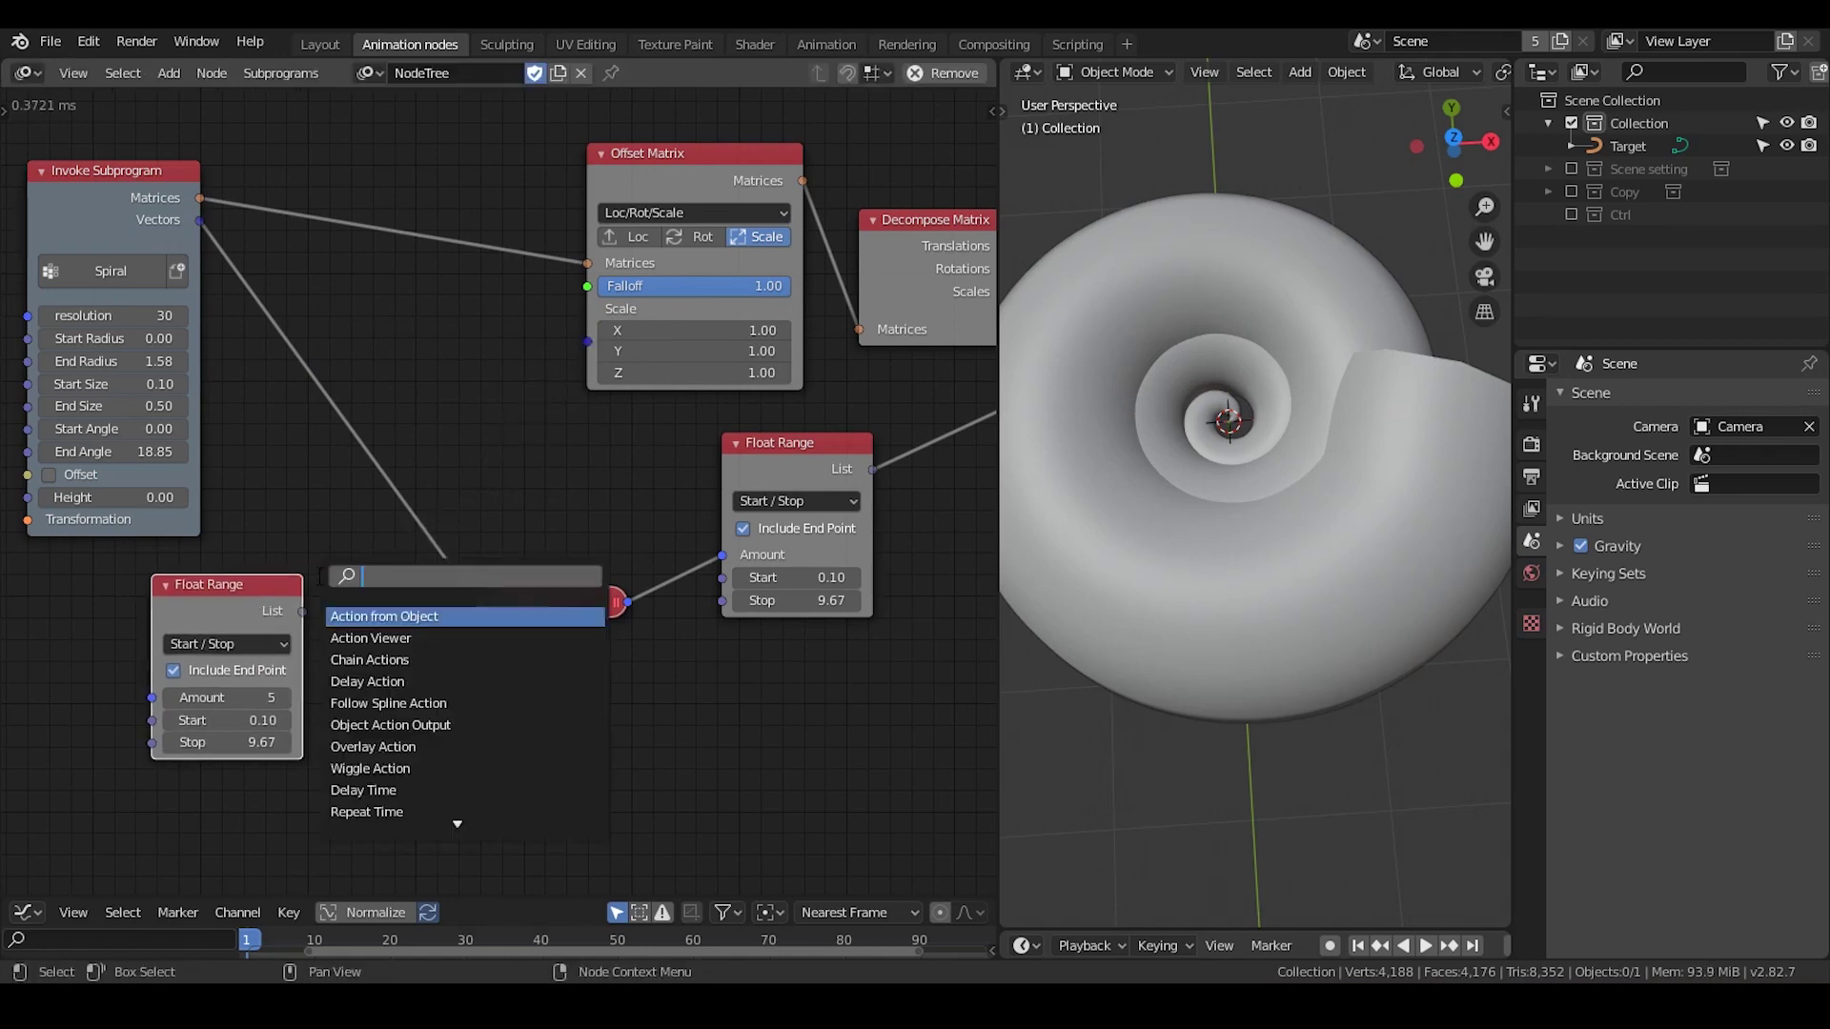
pyautogui.write('vector from')
pyautogui.press('Return')
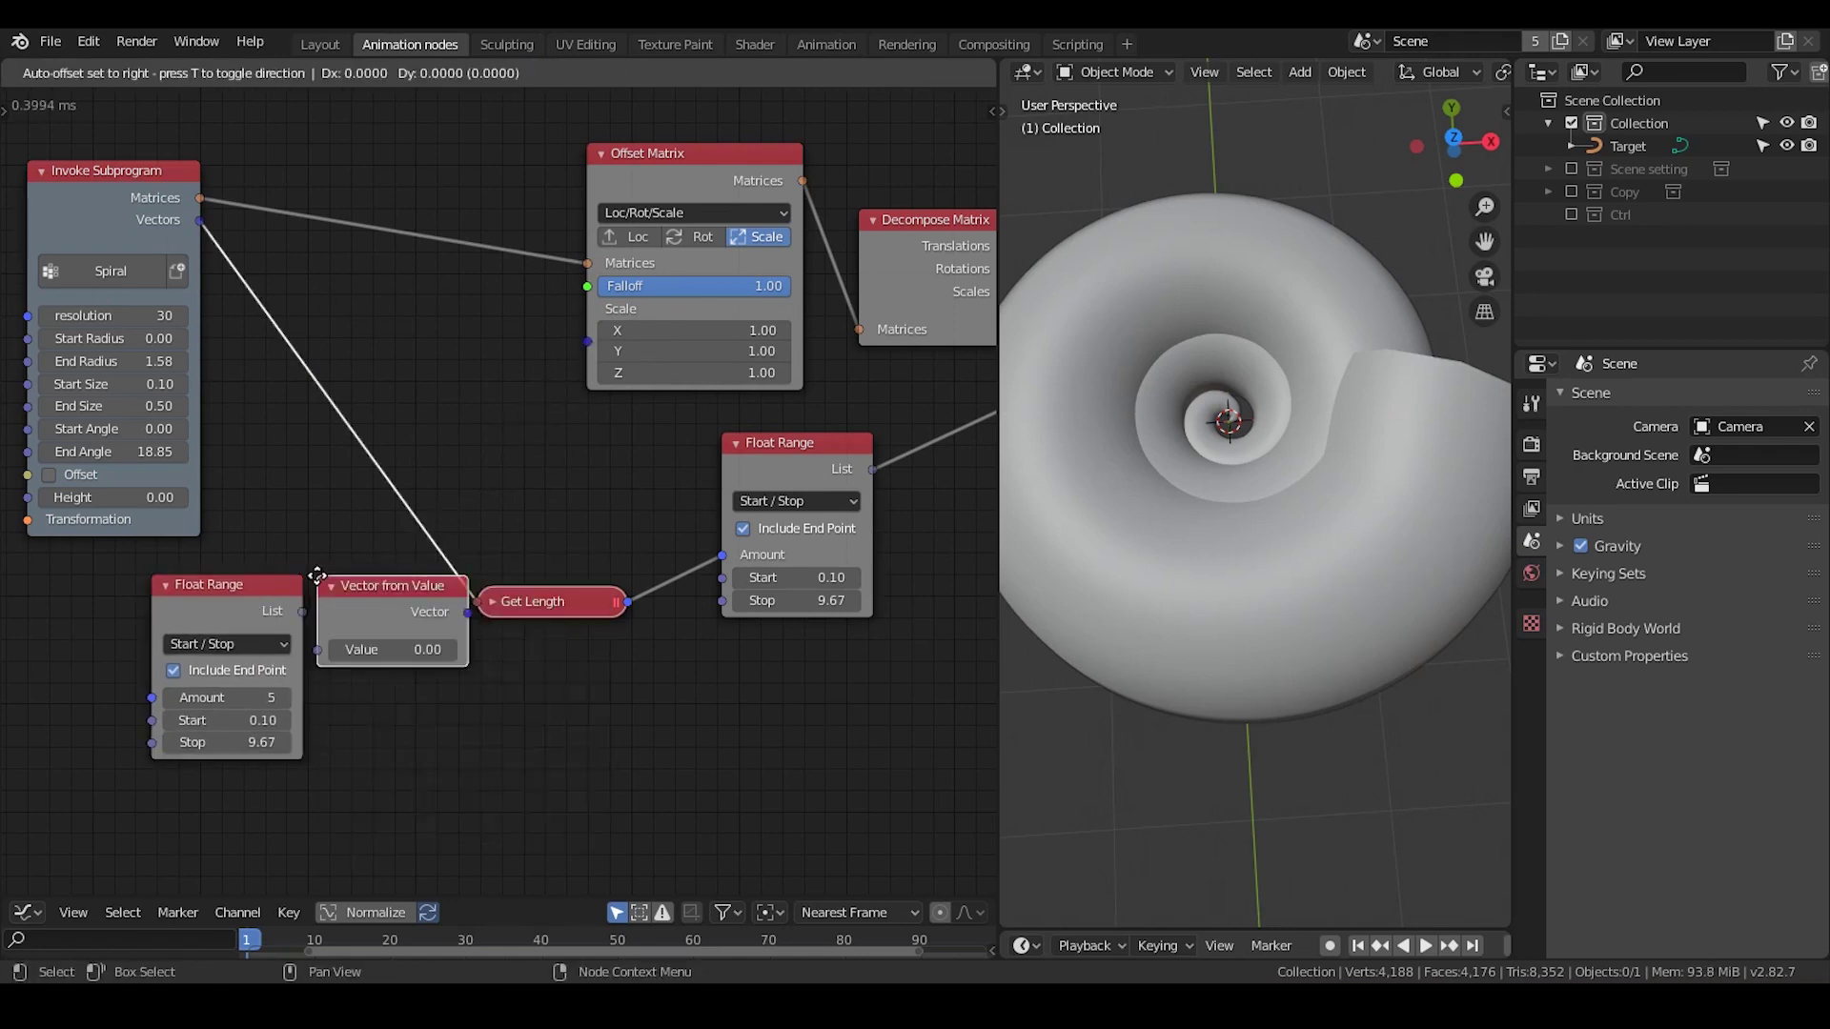
pyautogui.click(419, 353)
pyautogui.moveTo(301, 611); pyautogui.dragTo(385, 404)
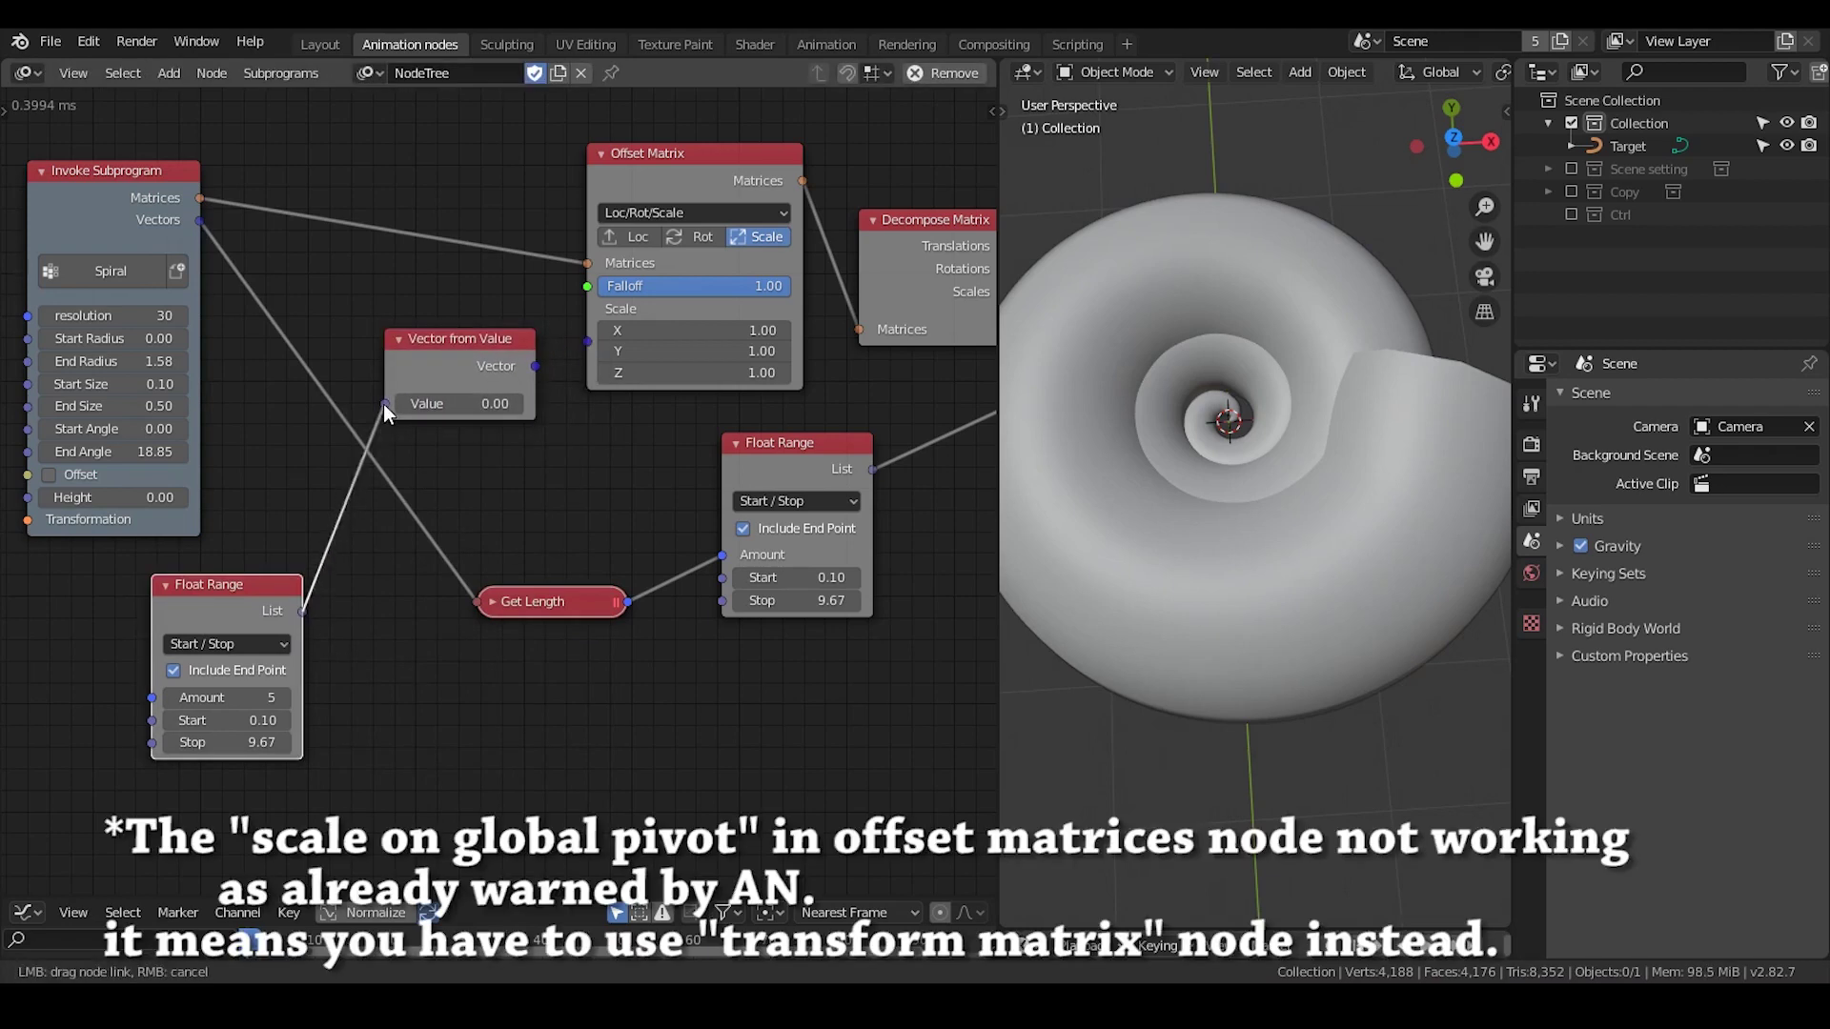
pyautogui.moveTo(535, 366); pyautogui.dragTo(589, 341)
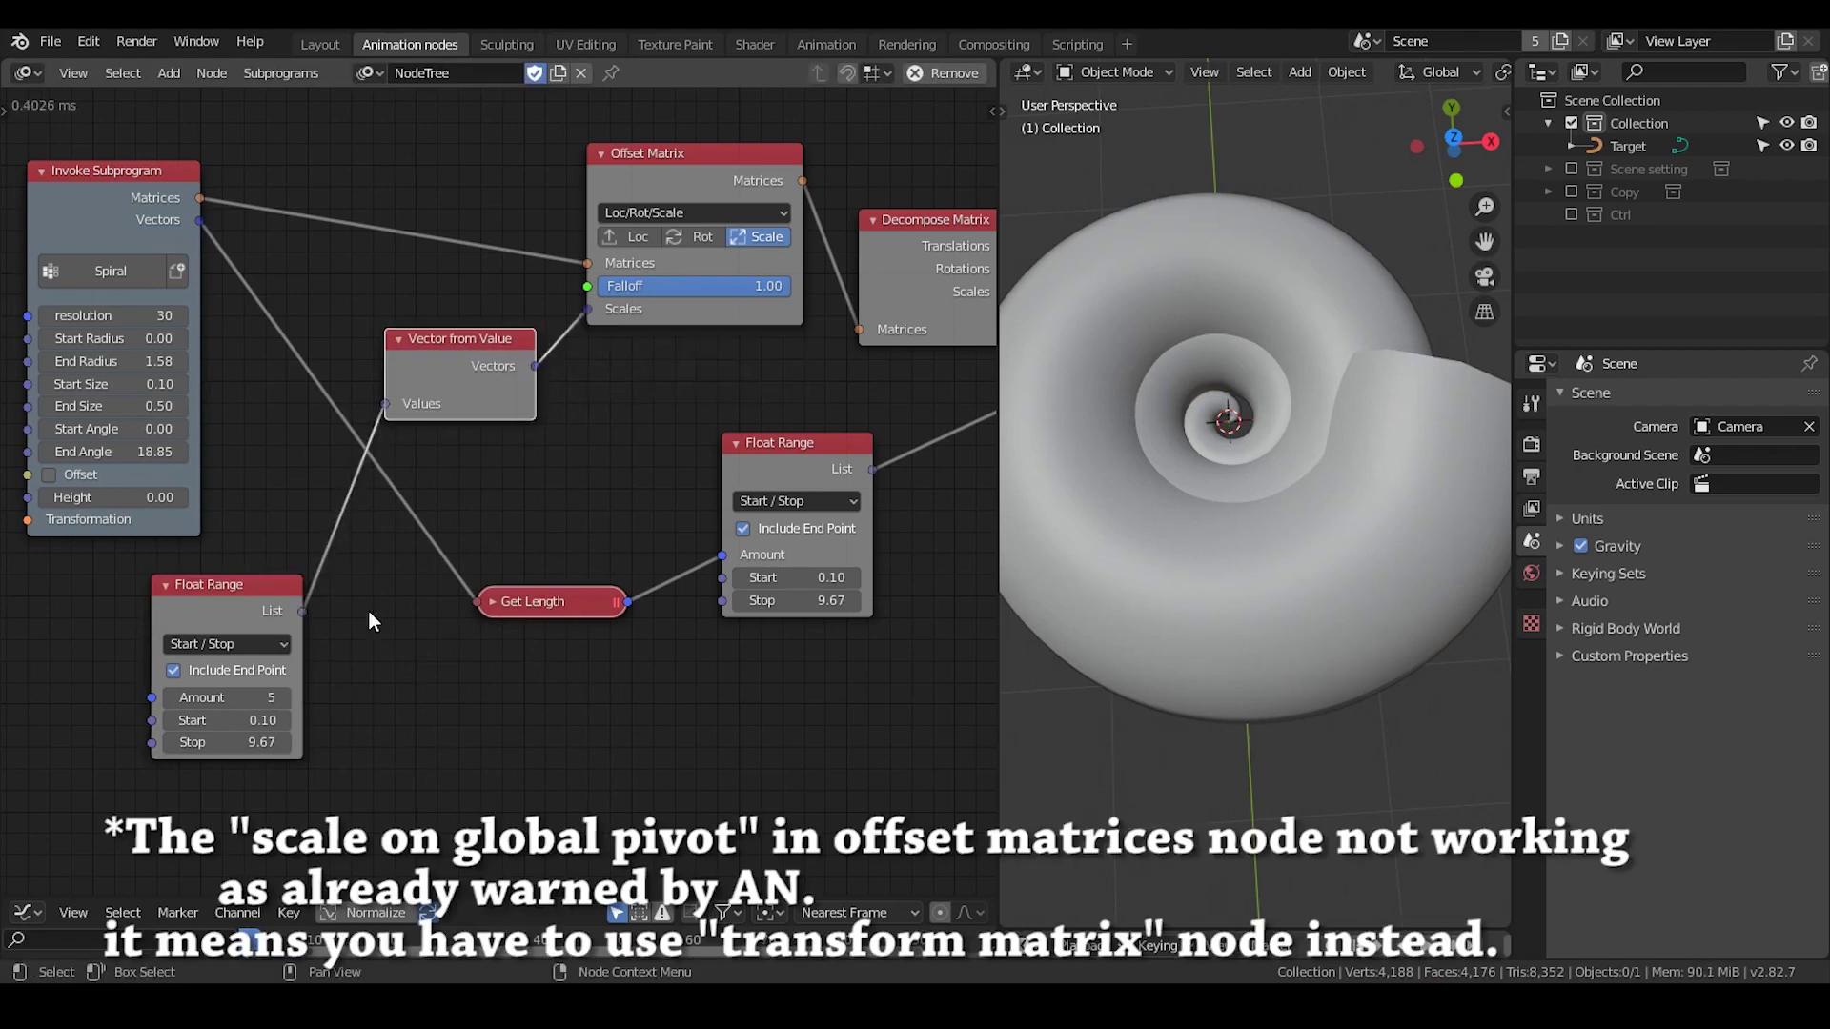
pyautogui.click(268, 720)
pyautogui.write('1')
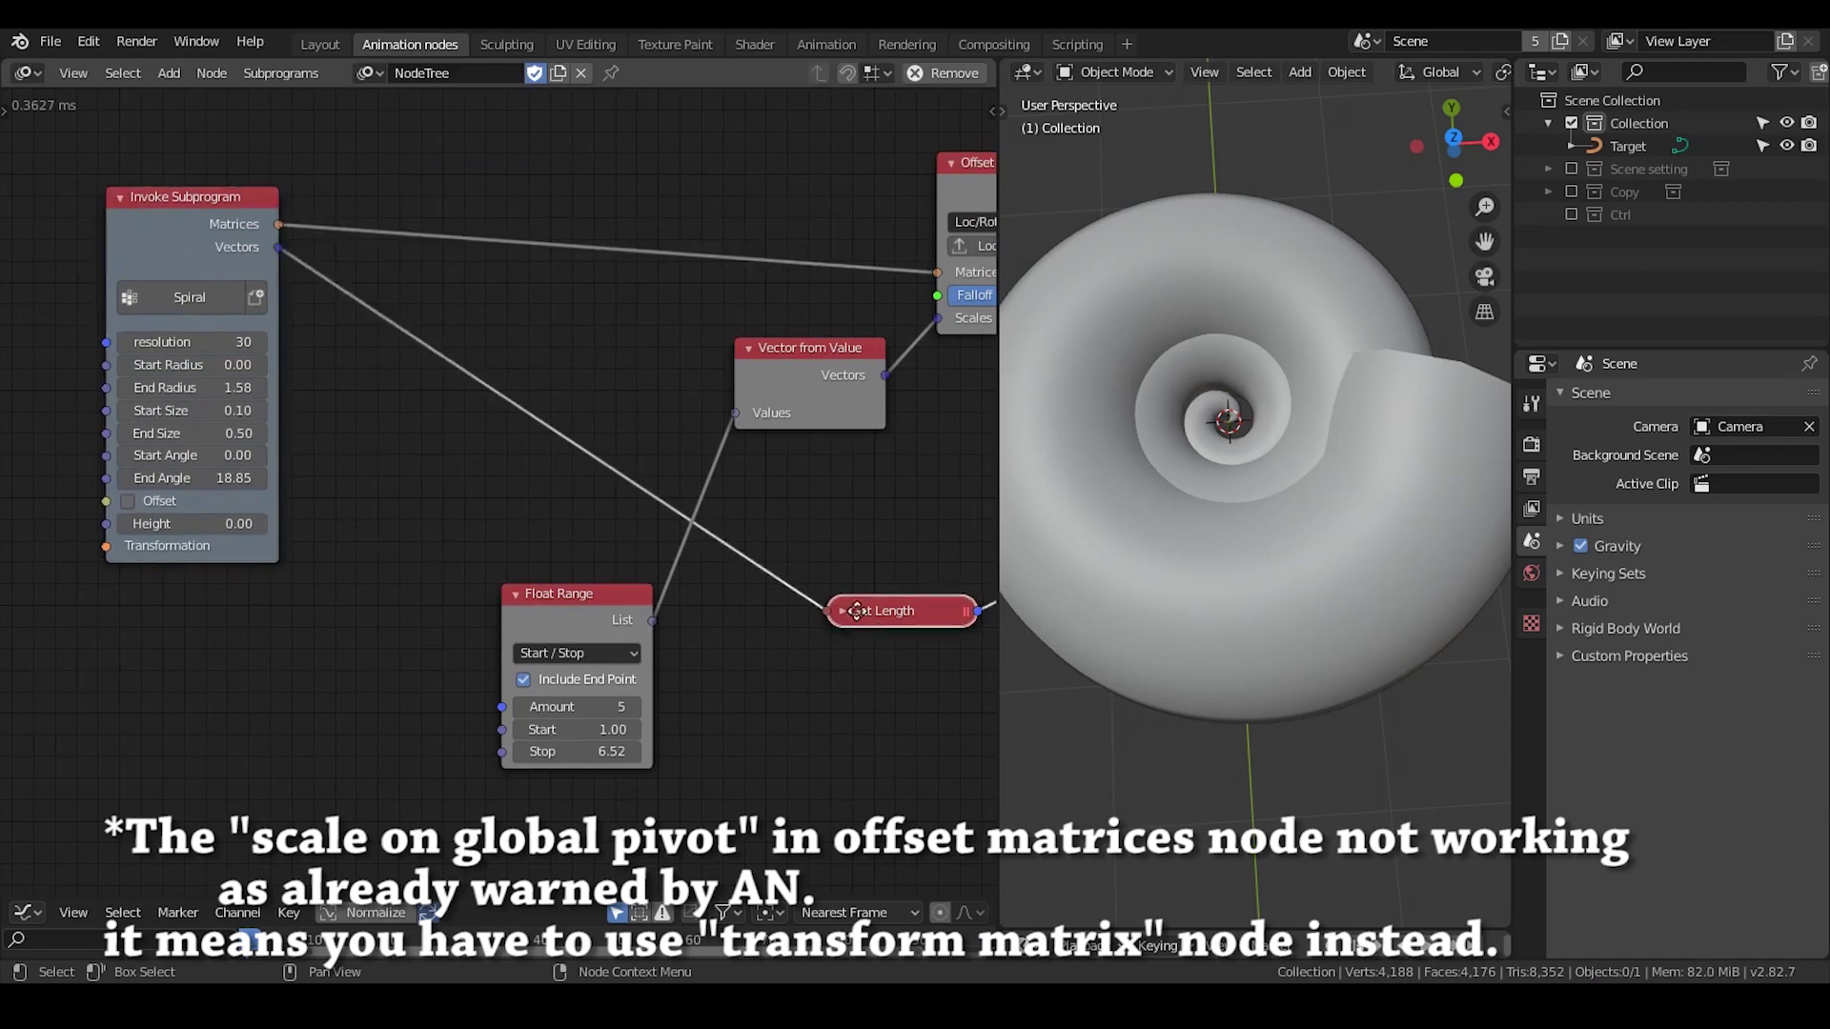
# Step: Connect Get Length into the new Float Range's Amount and tidy the nodes
pyautogui.moveTo(869, 625)
pyautogui.mouseDown()
pyautogui.moveTo(373, 382)
pyautogui.moveTo(503, 702)
pyautogui.mouseUp()
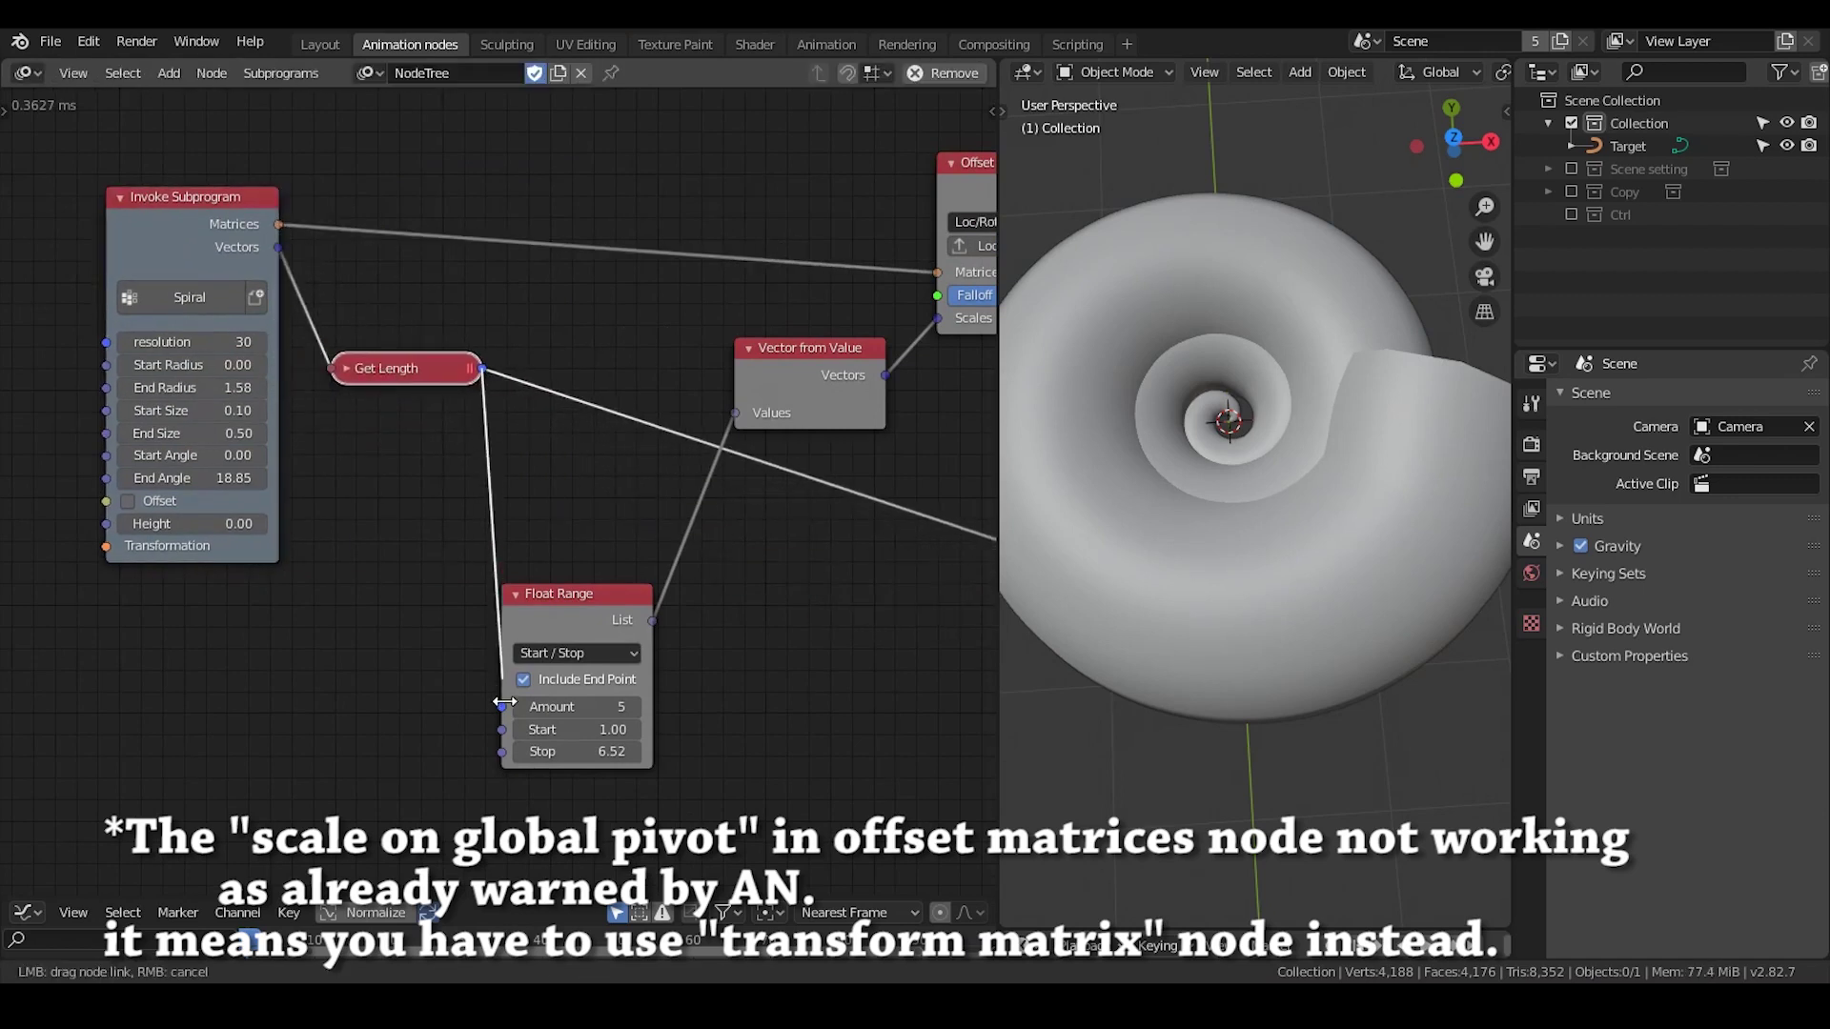
pyautogui.moveTo(572, 593); pyautogui.dragTo(612, 336)
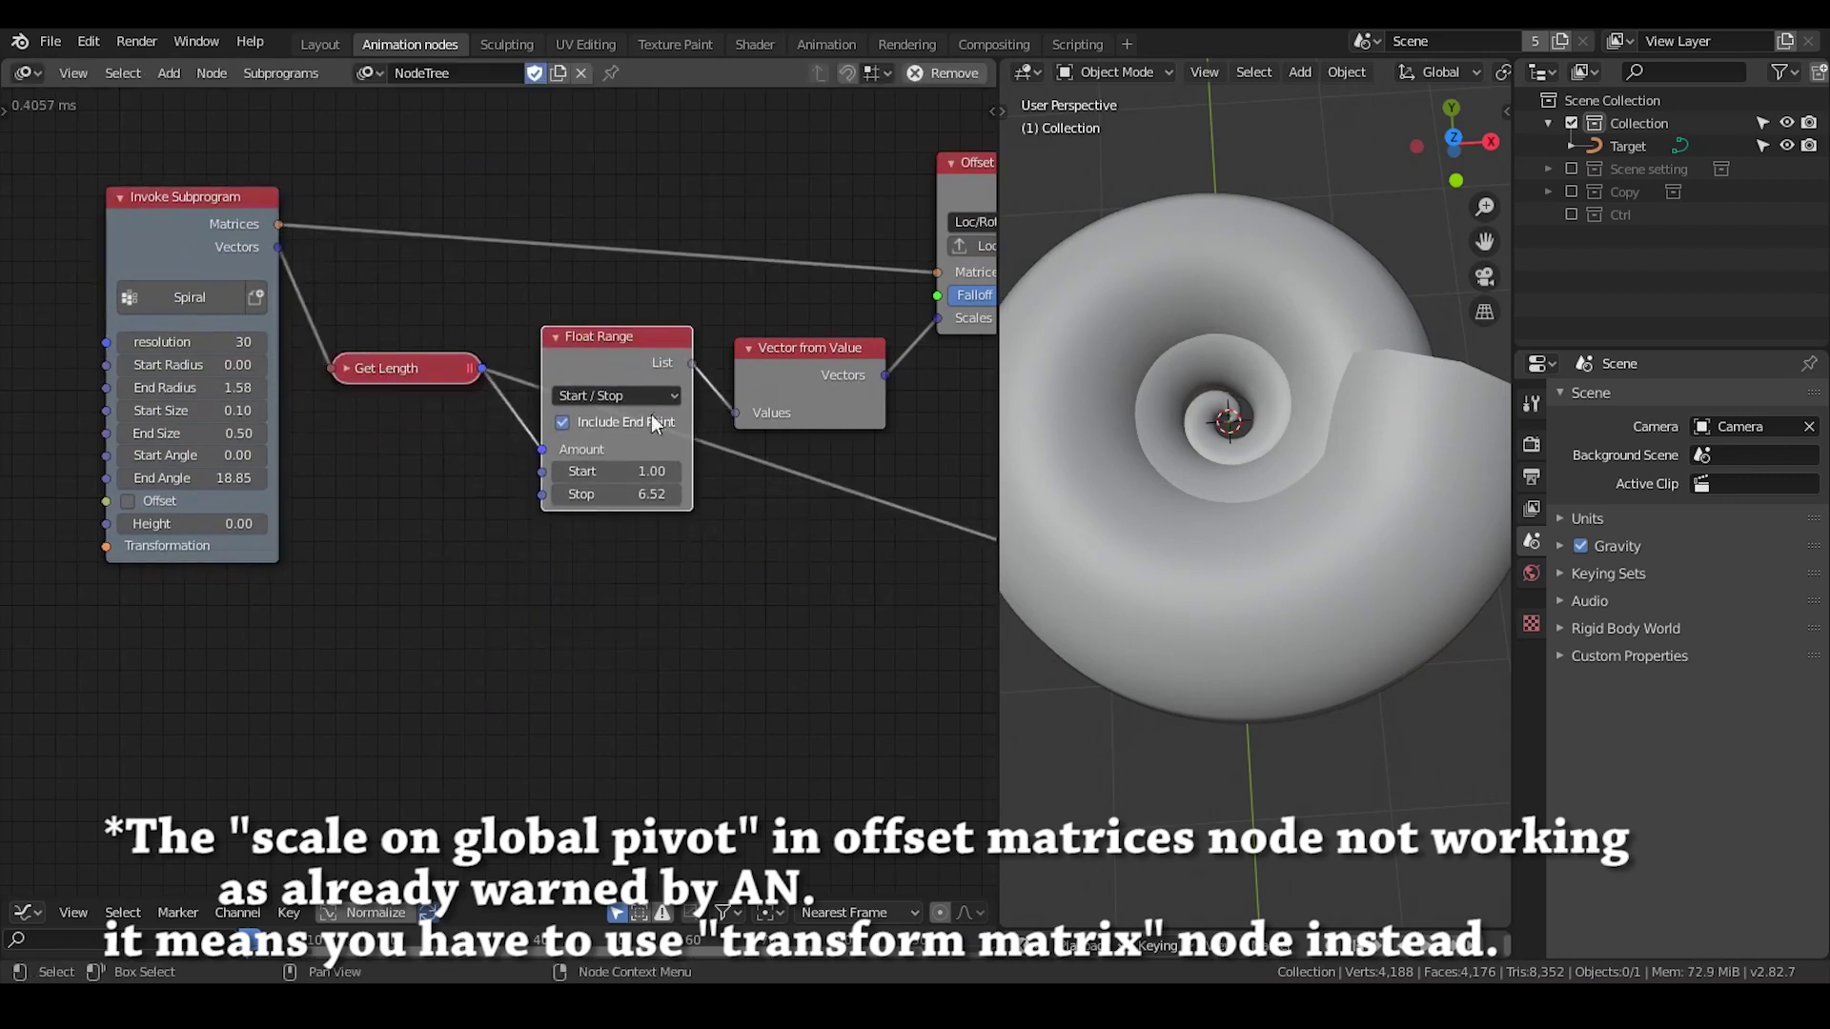
pyautogui.moveTo(707, 524); pyautogui.dragTo(411, 560, button='middle')
pyautogui.moveTo(501, 415); pyautogui.dragTo(501, 386)
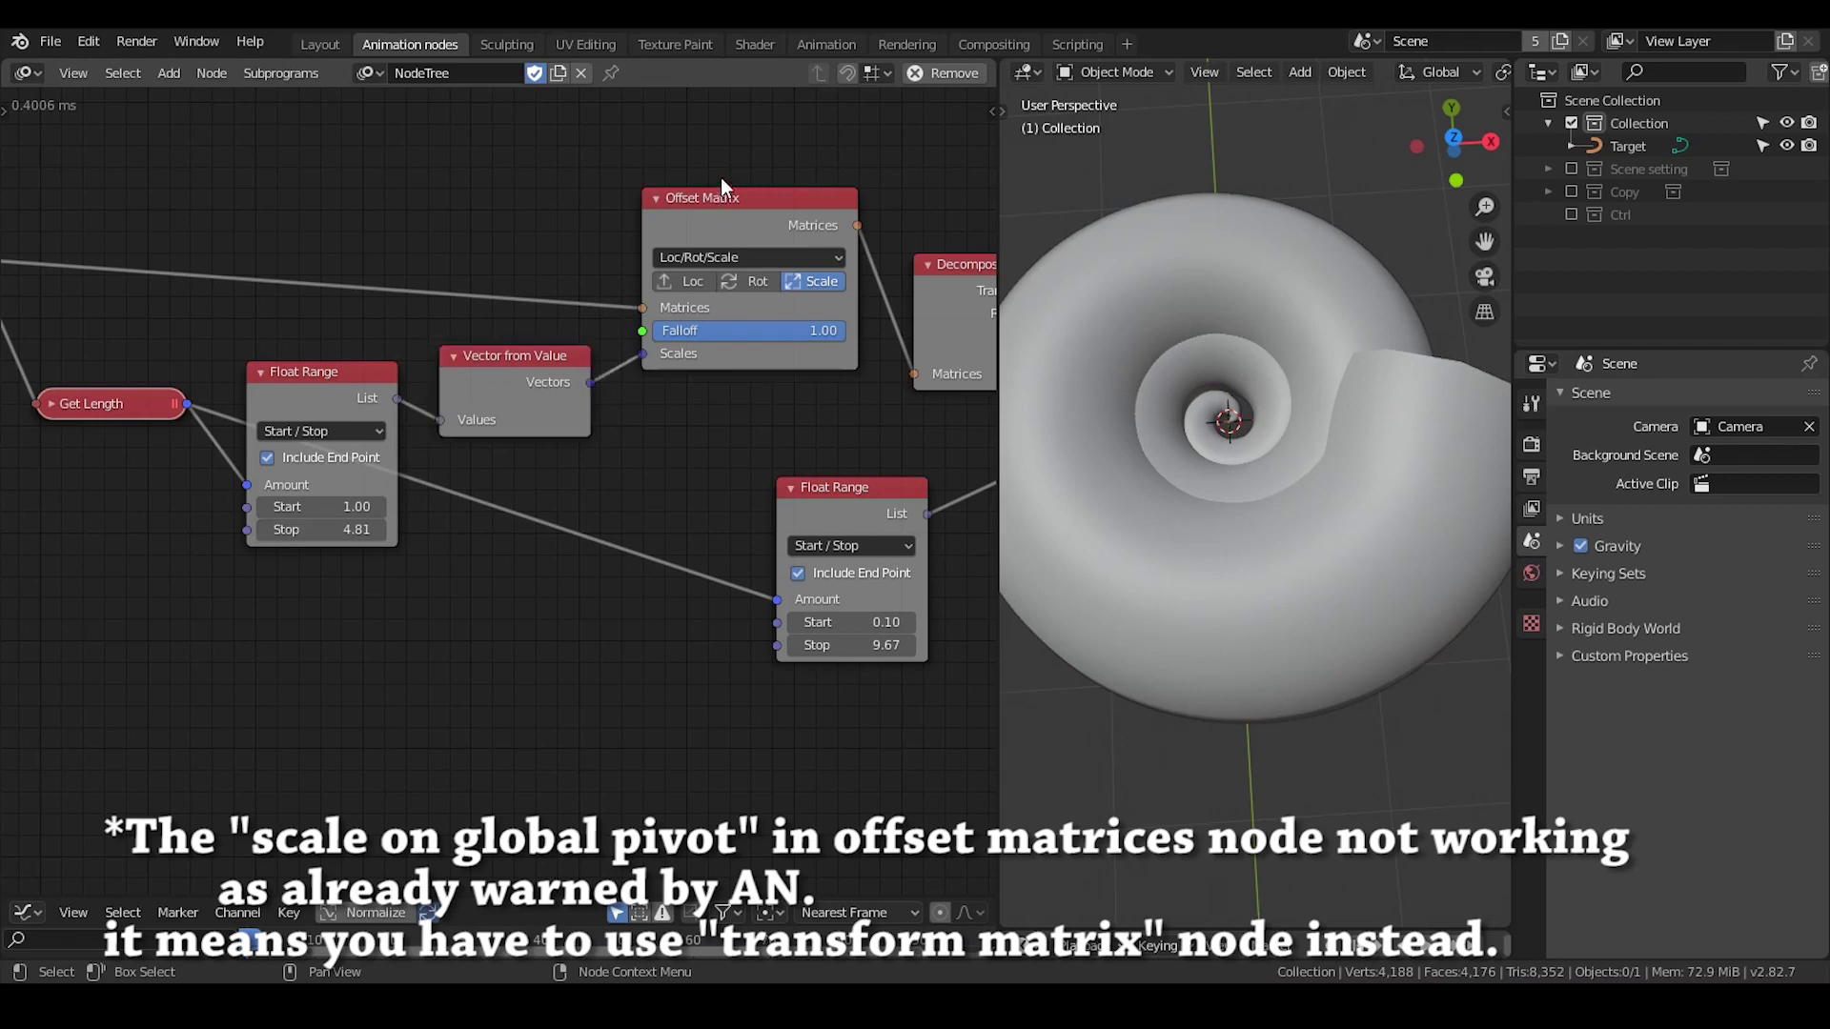
# Step: Replace the Offset Matrix chain with a transform matrix list subprogram feeding Decompose Matrix
pyautogui.moveTo(721, 177); pyautogui.dragTo(313, 387)
pyautogui.press('x')
pyautogui.hotkey('ctrl', 'a')
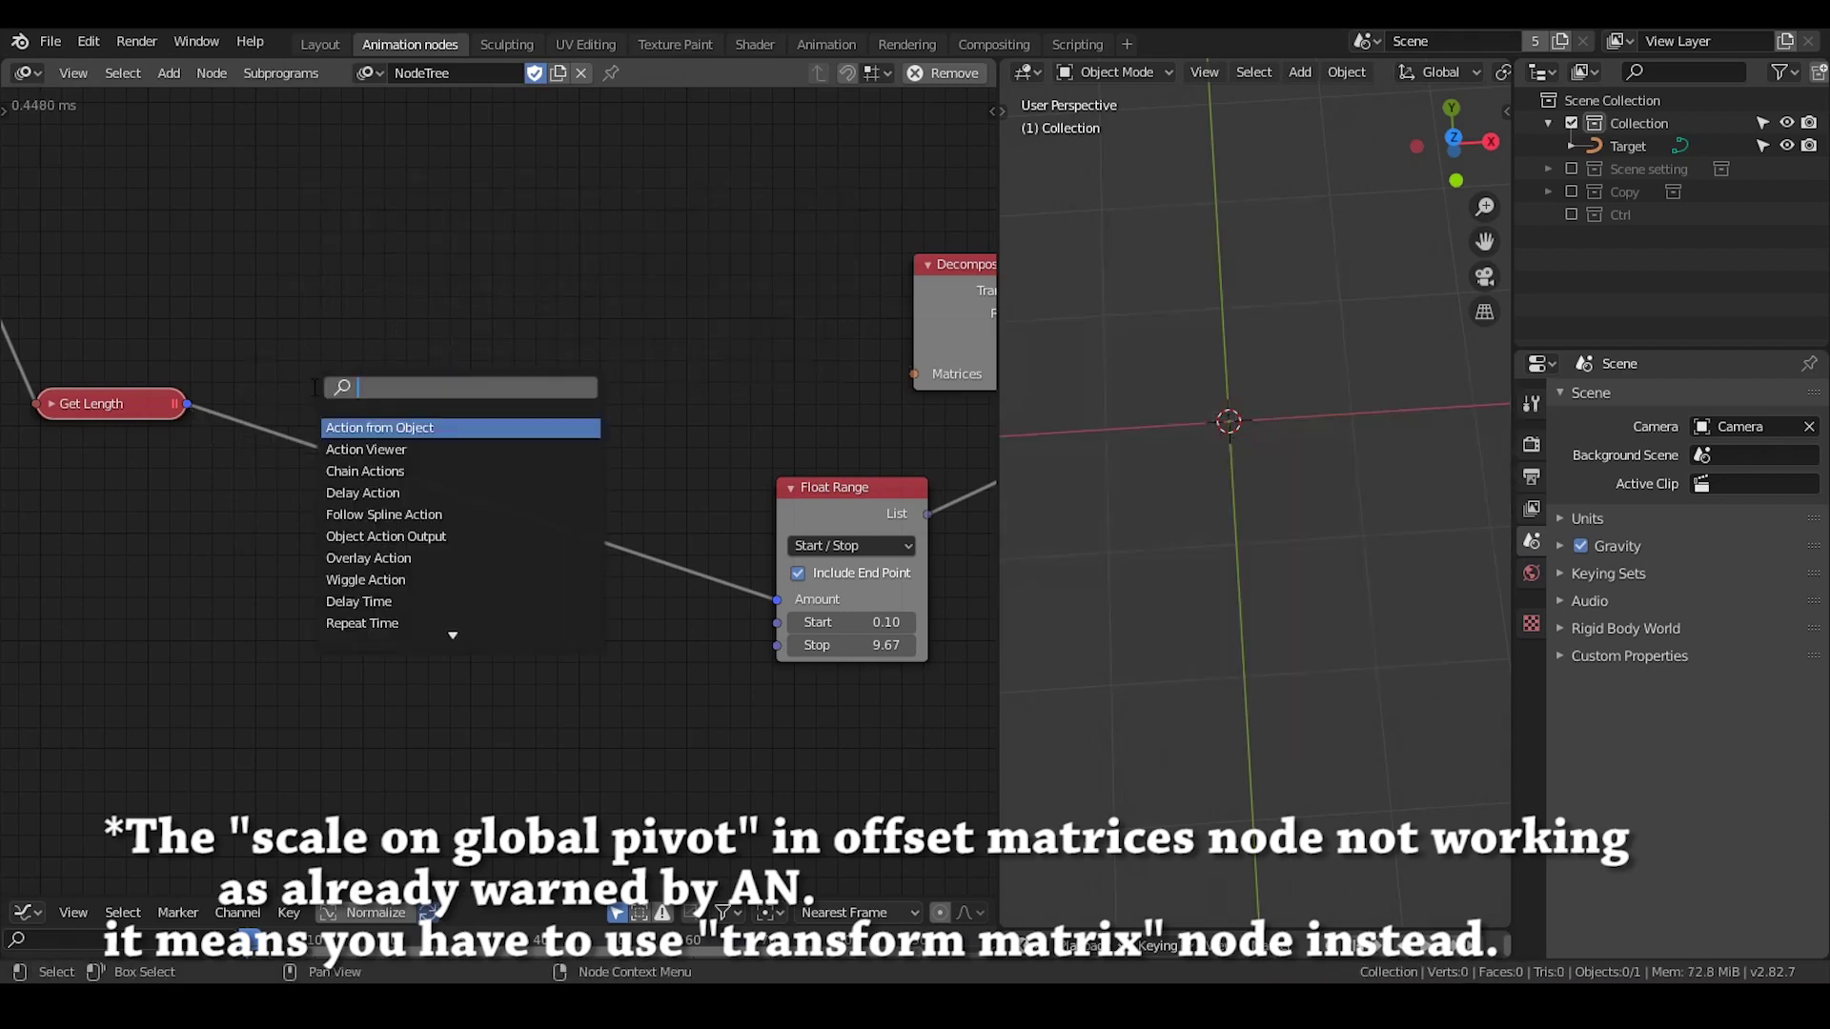
pyautogui.write('transform ma')
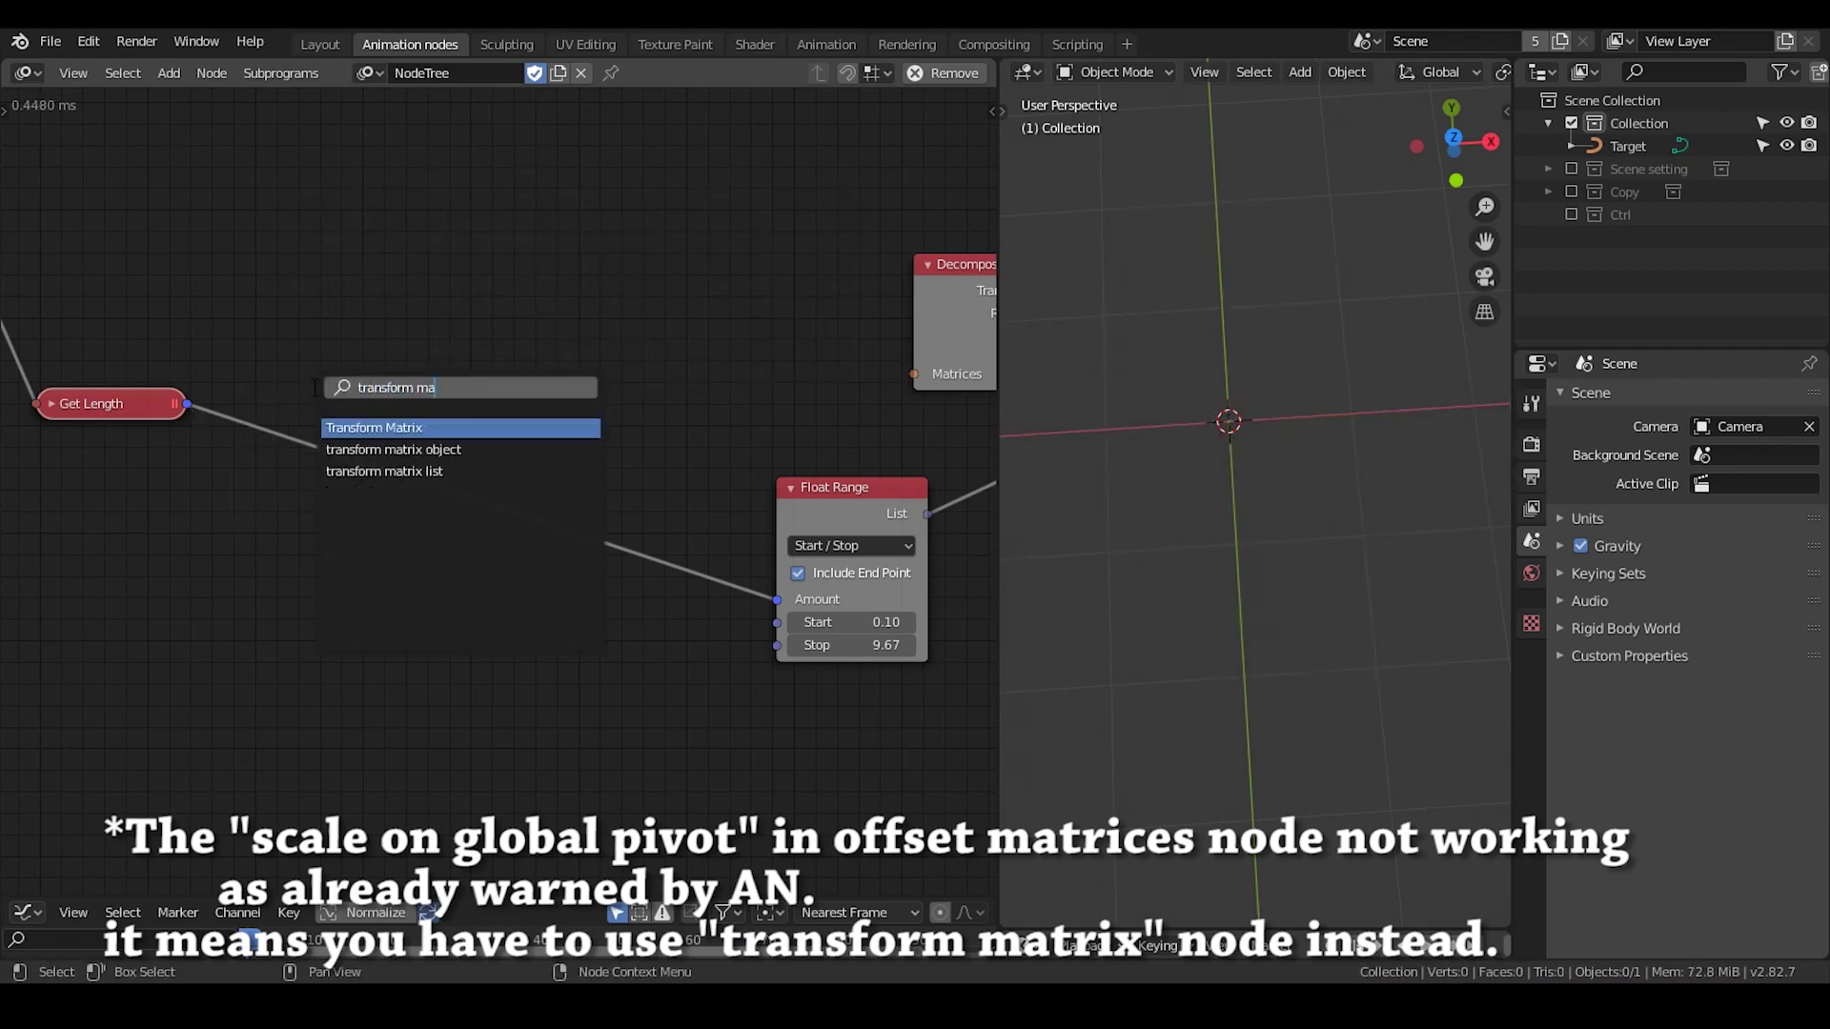
pyautogui.press('Down')
pyautogui.press('Down')
pyautogui.press('Return')
pyautogui.click(402, 318)
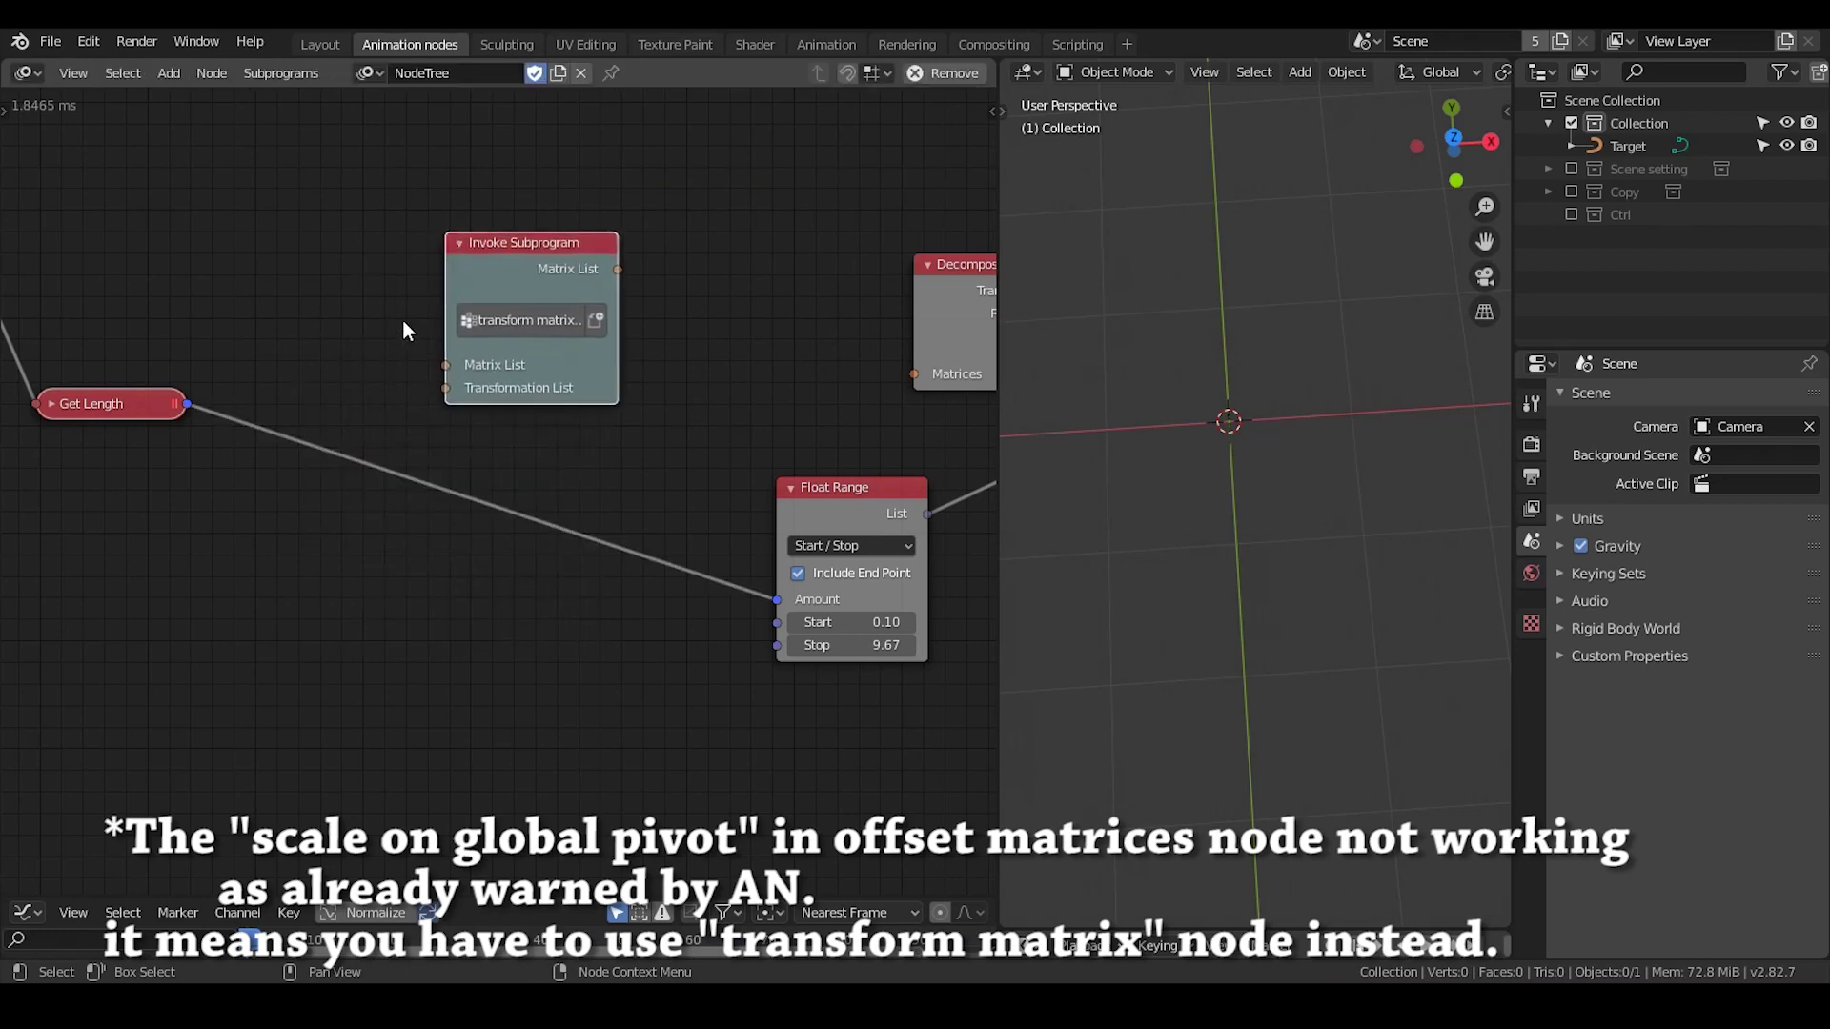
pyautogui.scroll(-1, 399, 326)
pyautogui.moveTo(55, 270); pyautogui.dragTo(502, 375)
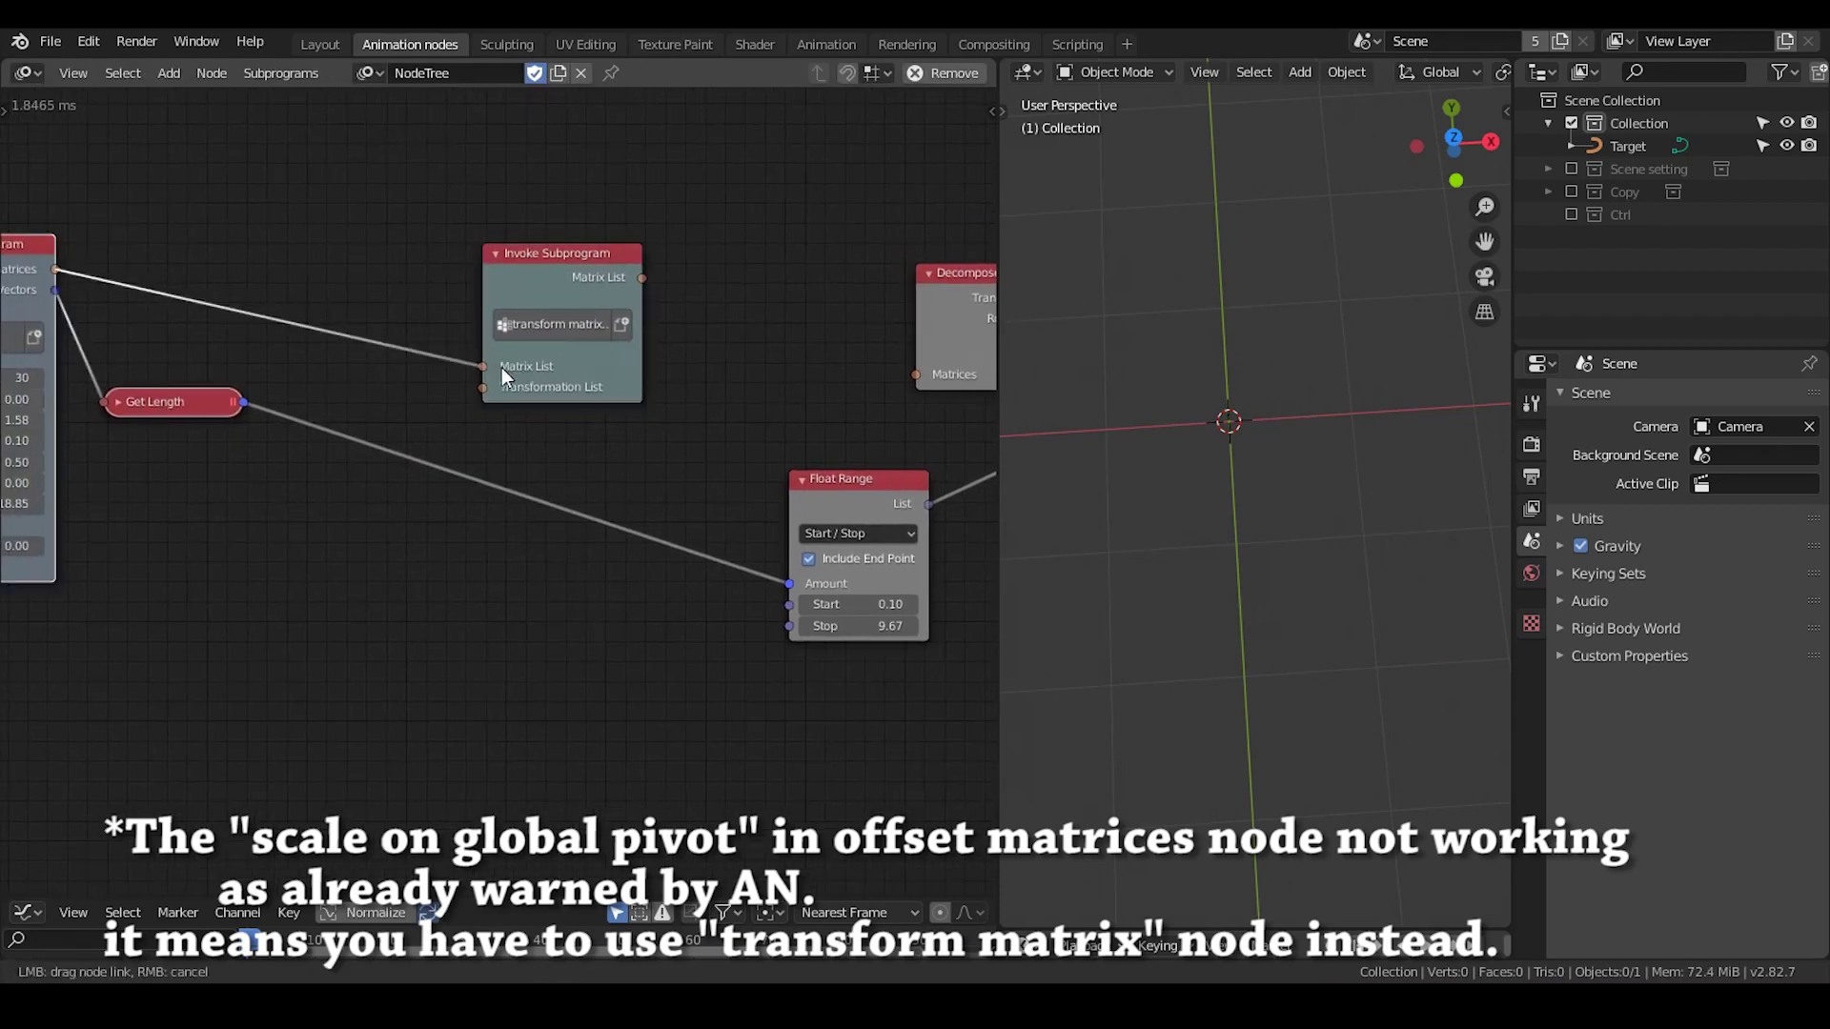
pyautogui.moveTo(539, 301); pyautogui.dragTo(582, 281)
pyautogui.moveTo(684, 256); pyautogui.dragTo(917, 383)
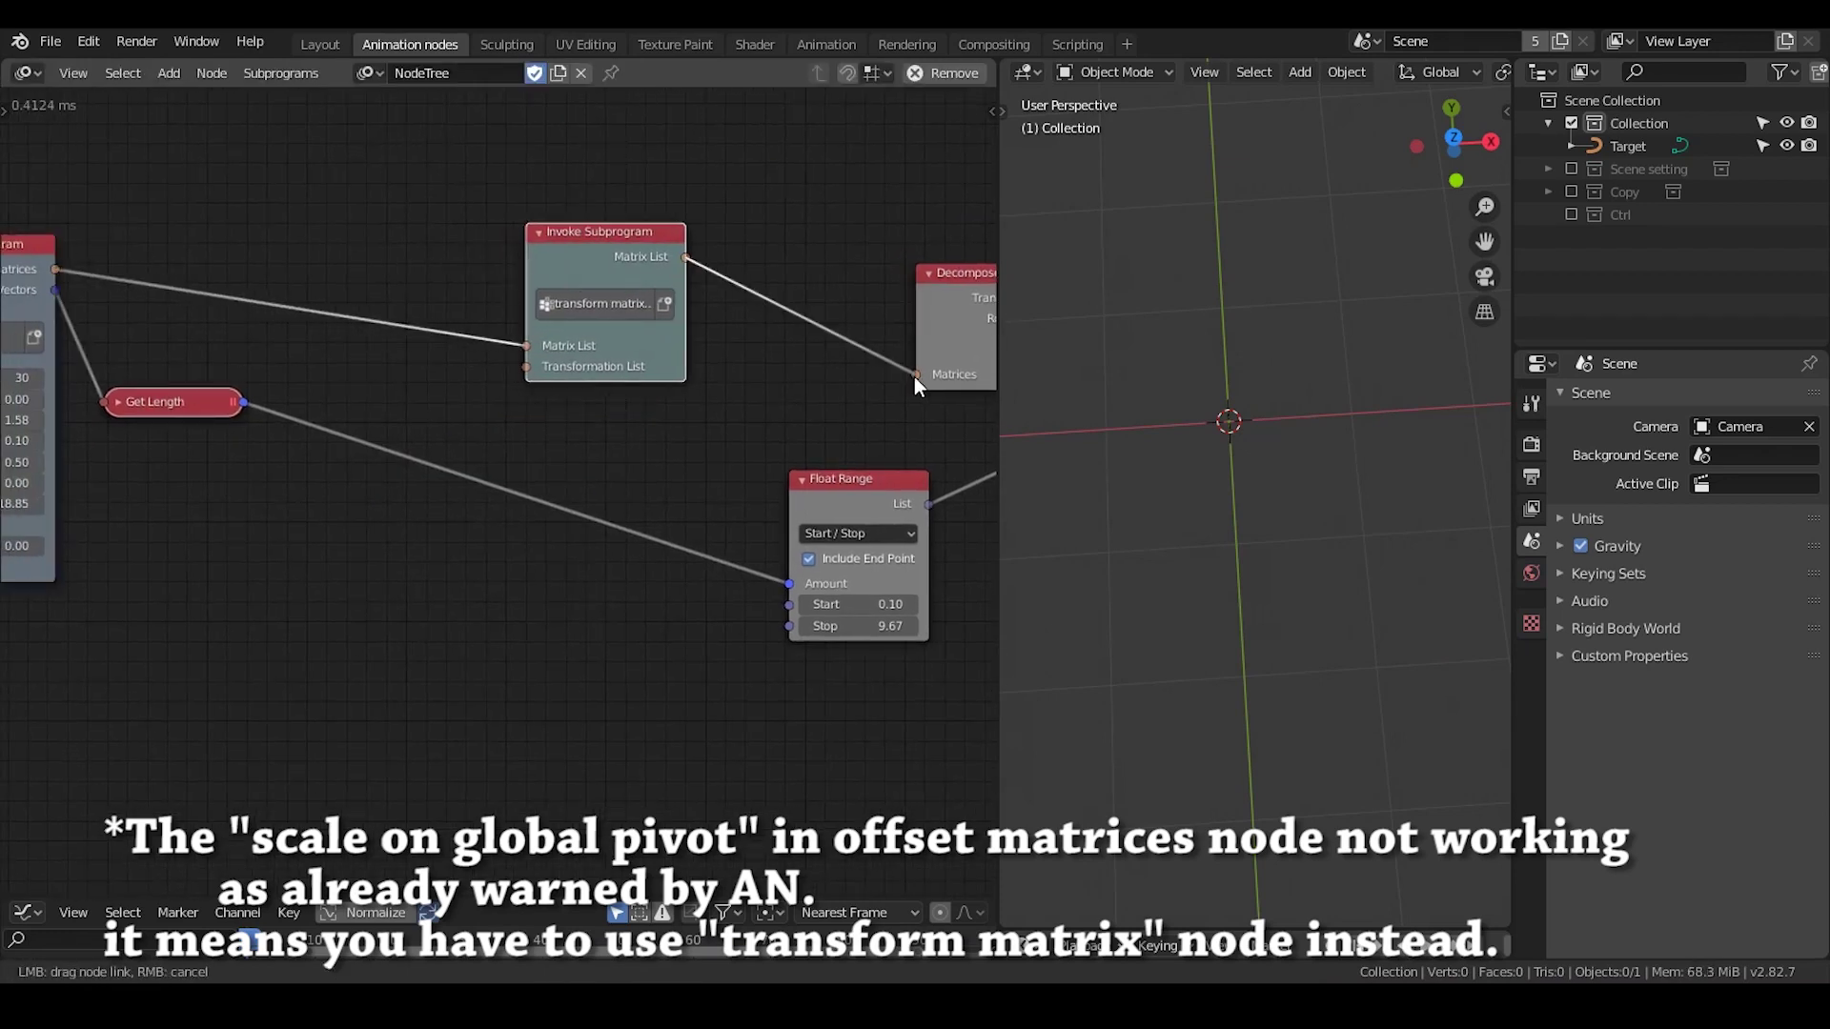
# Step: Add an unlinked scale Compose Matrix node and a new Float Range node
pyautogui.hotkey('ctrl', 'a')
pyautogui.write('sca')
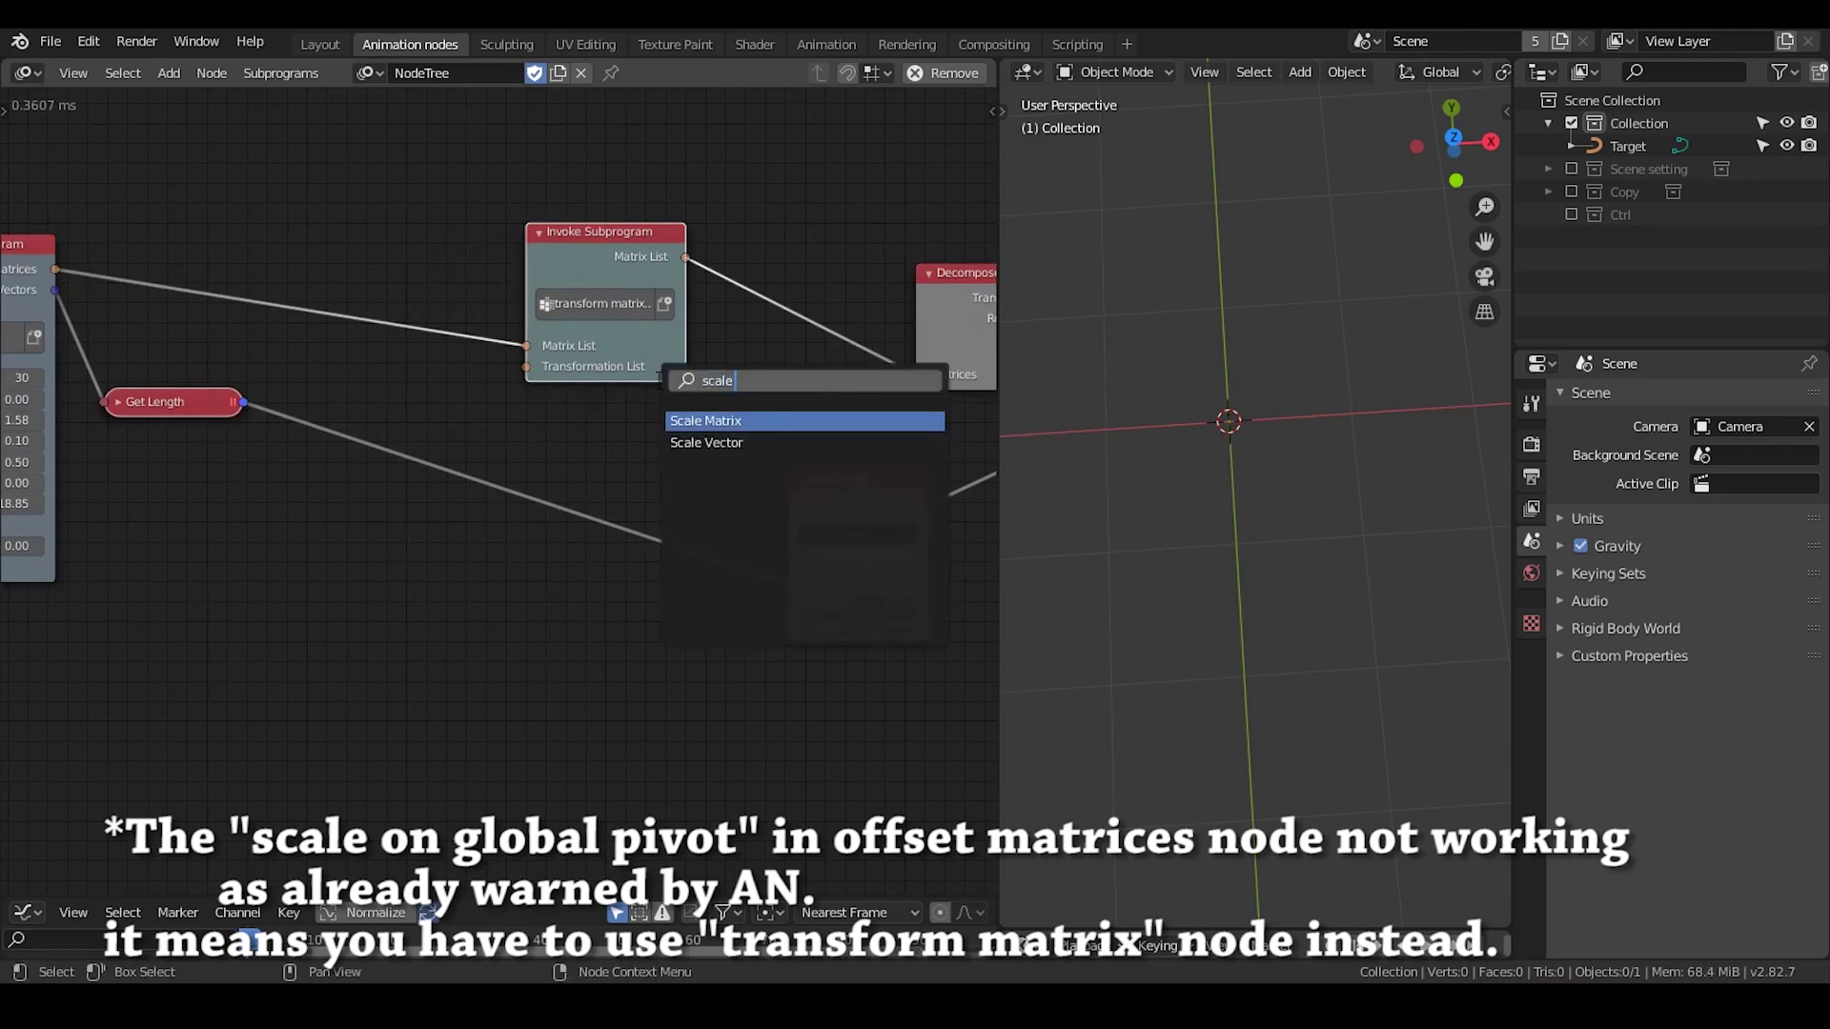
pyautogui.press('Return')
pyautogui.click(320, 510)
pyautogui.moveTo(321, 510); pyautogui.dragTo(464, 483, button='middle')
pyautogui.hotkey('ctrl', 'a')
pyautogui.write('float r')
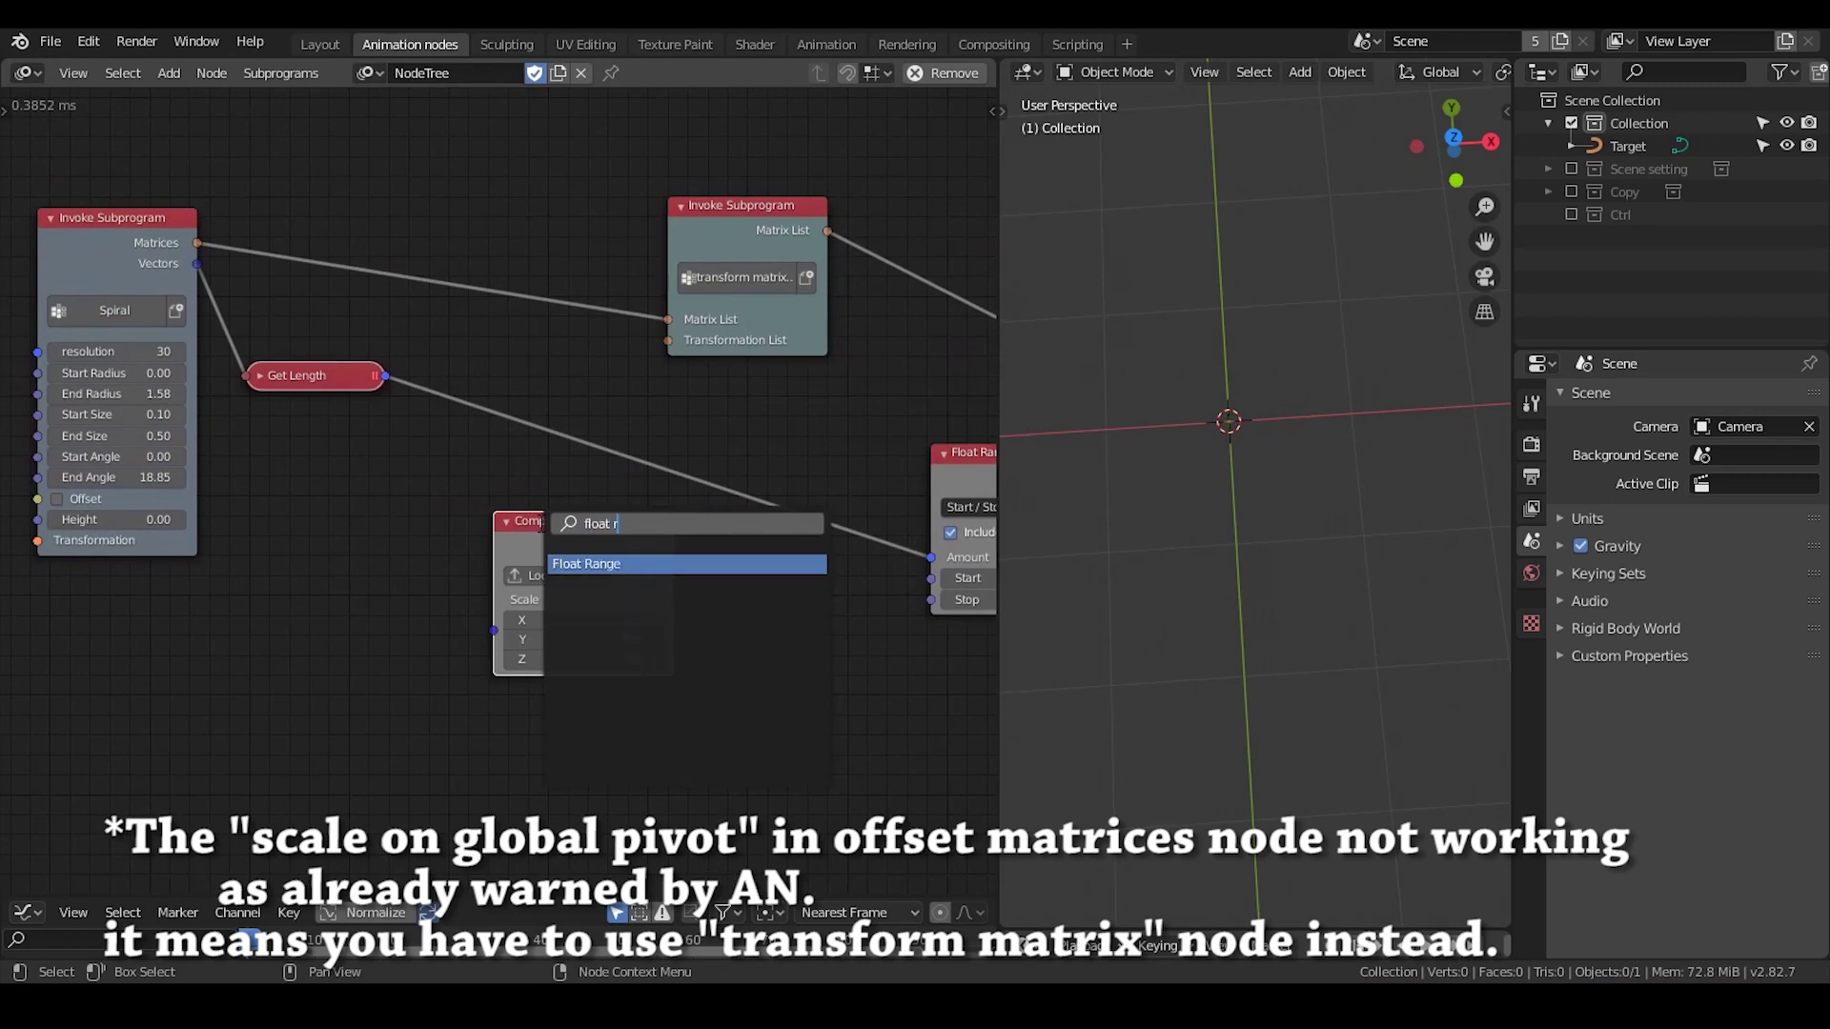
pyautogui.press('Return')
pyautogui.click(360, 507)
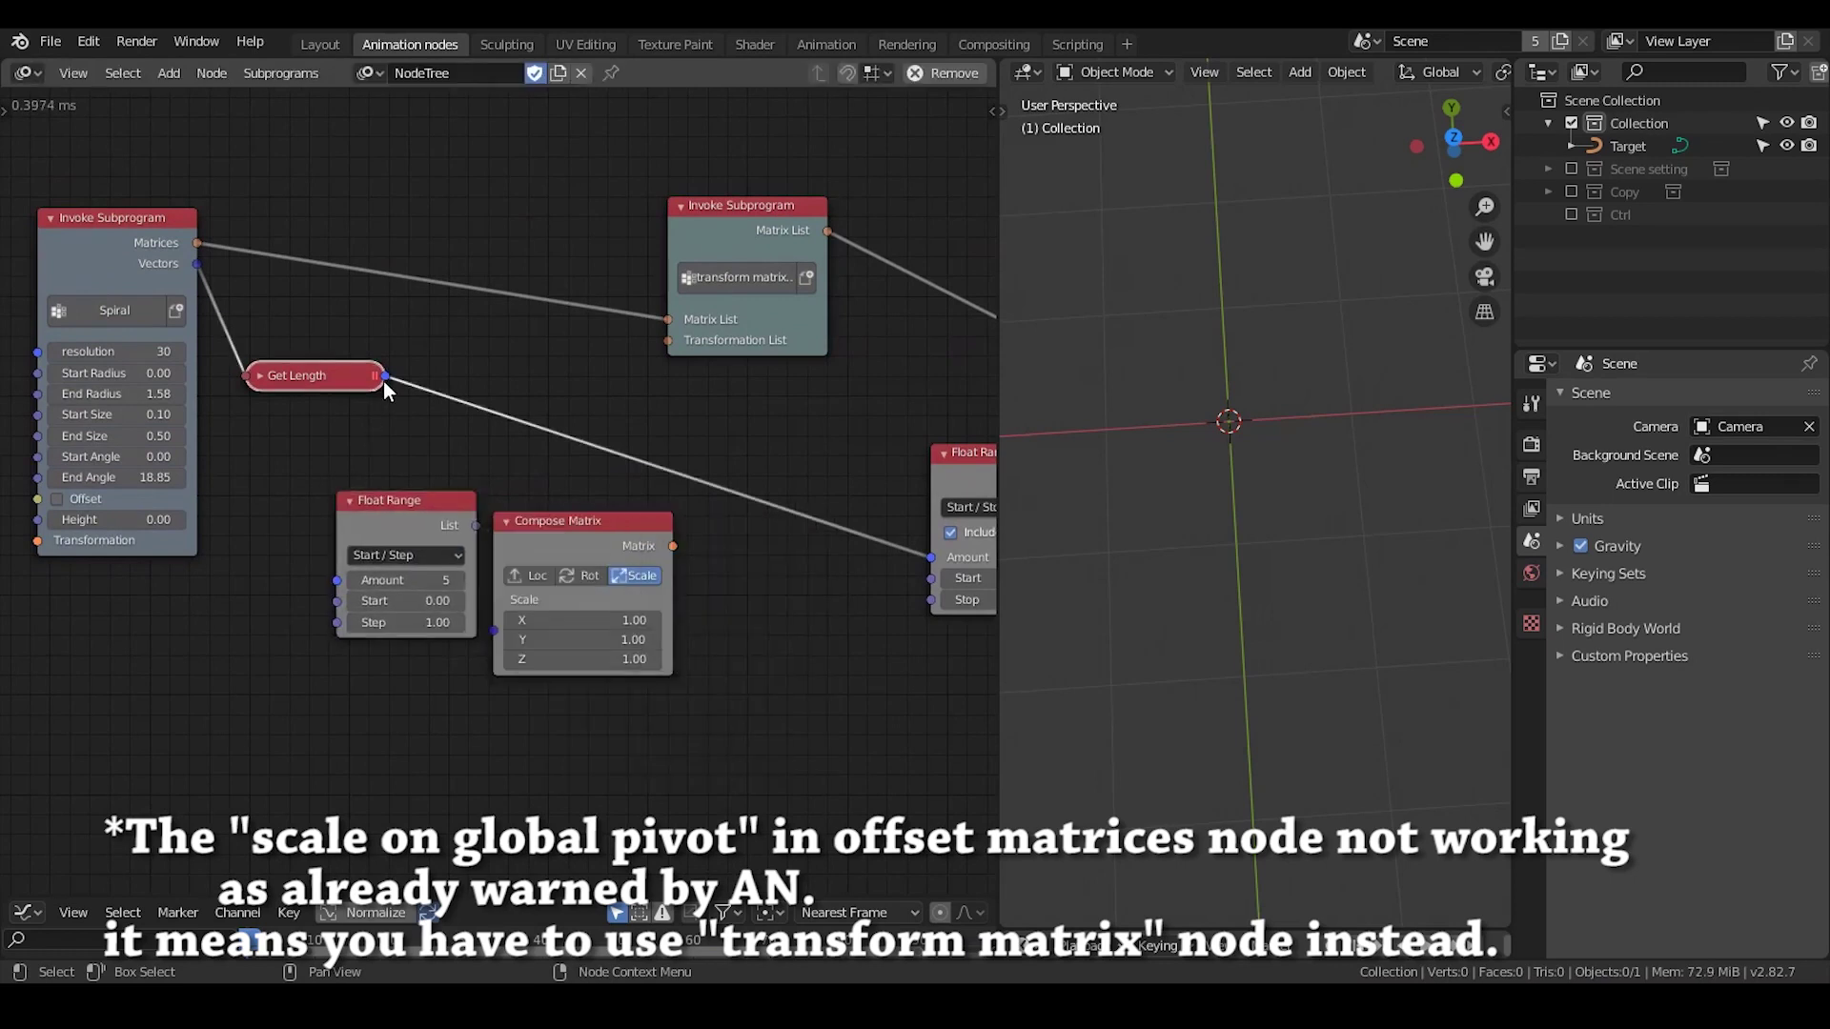
# Step: Route the Float Range list through a Vector from Value node into Compose Matrix scale
pyautogui.moveTo(384, 376); pyautogui.dragTo(336, 593)
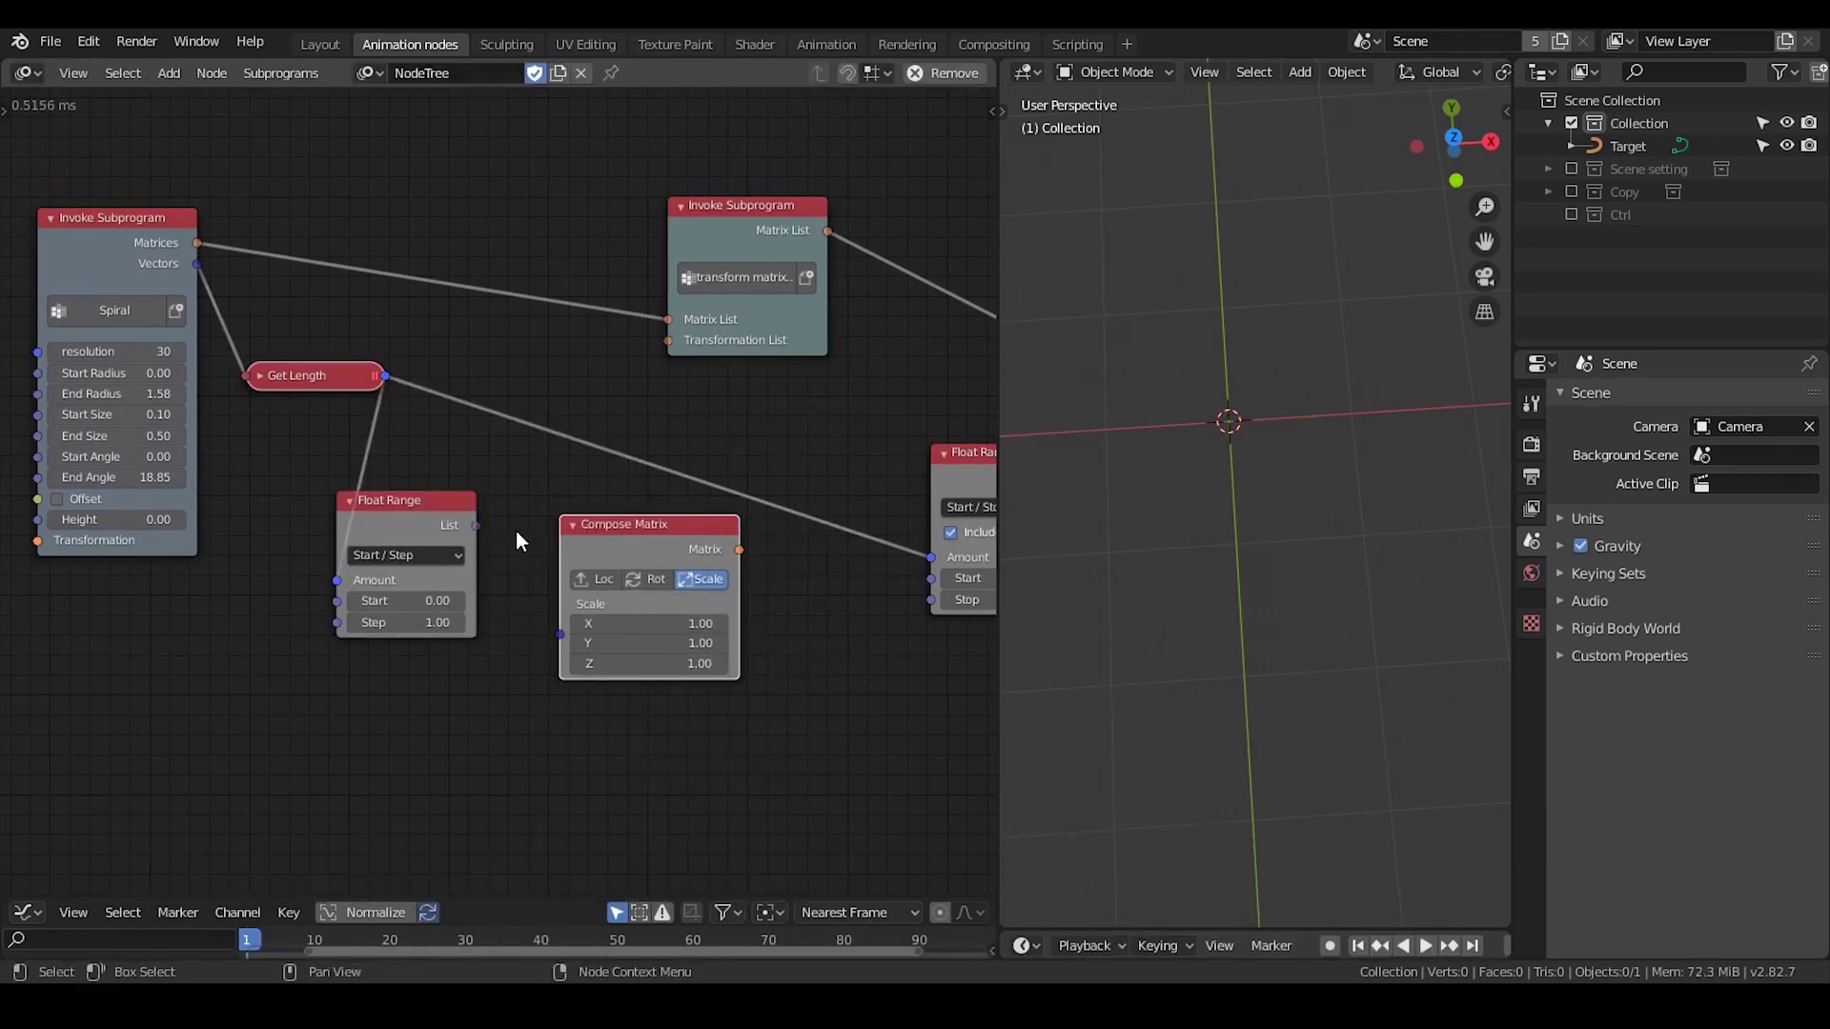
pyautogui.moveTo(483, 527)
pyautogui.mouseDown()
pyautogui.moveTo(565, 632)
pyautogui.moveTo(698, 635)
pyautogui.mouseUp()
pyautogui.write('vector from')
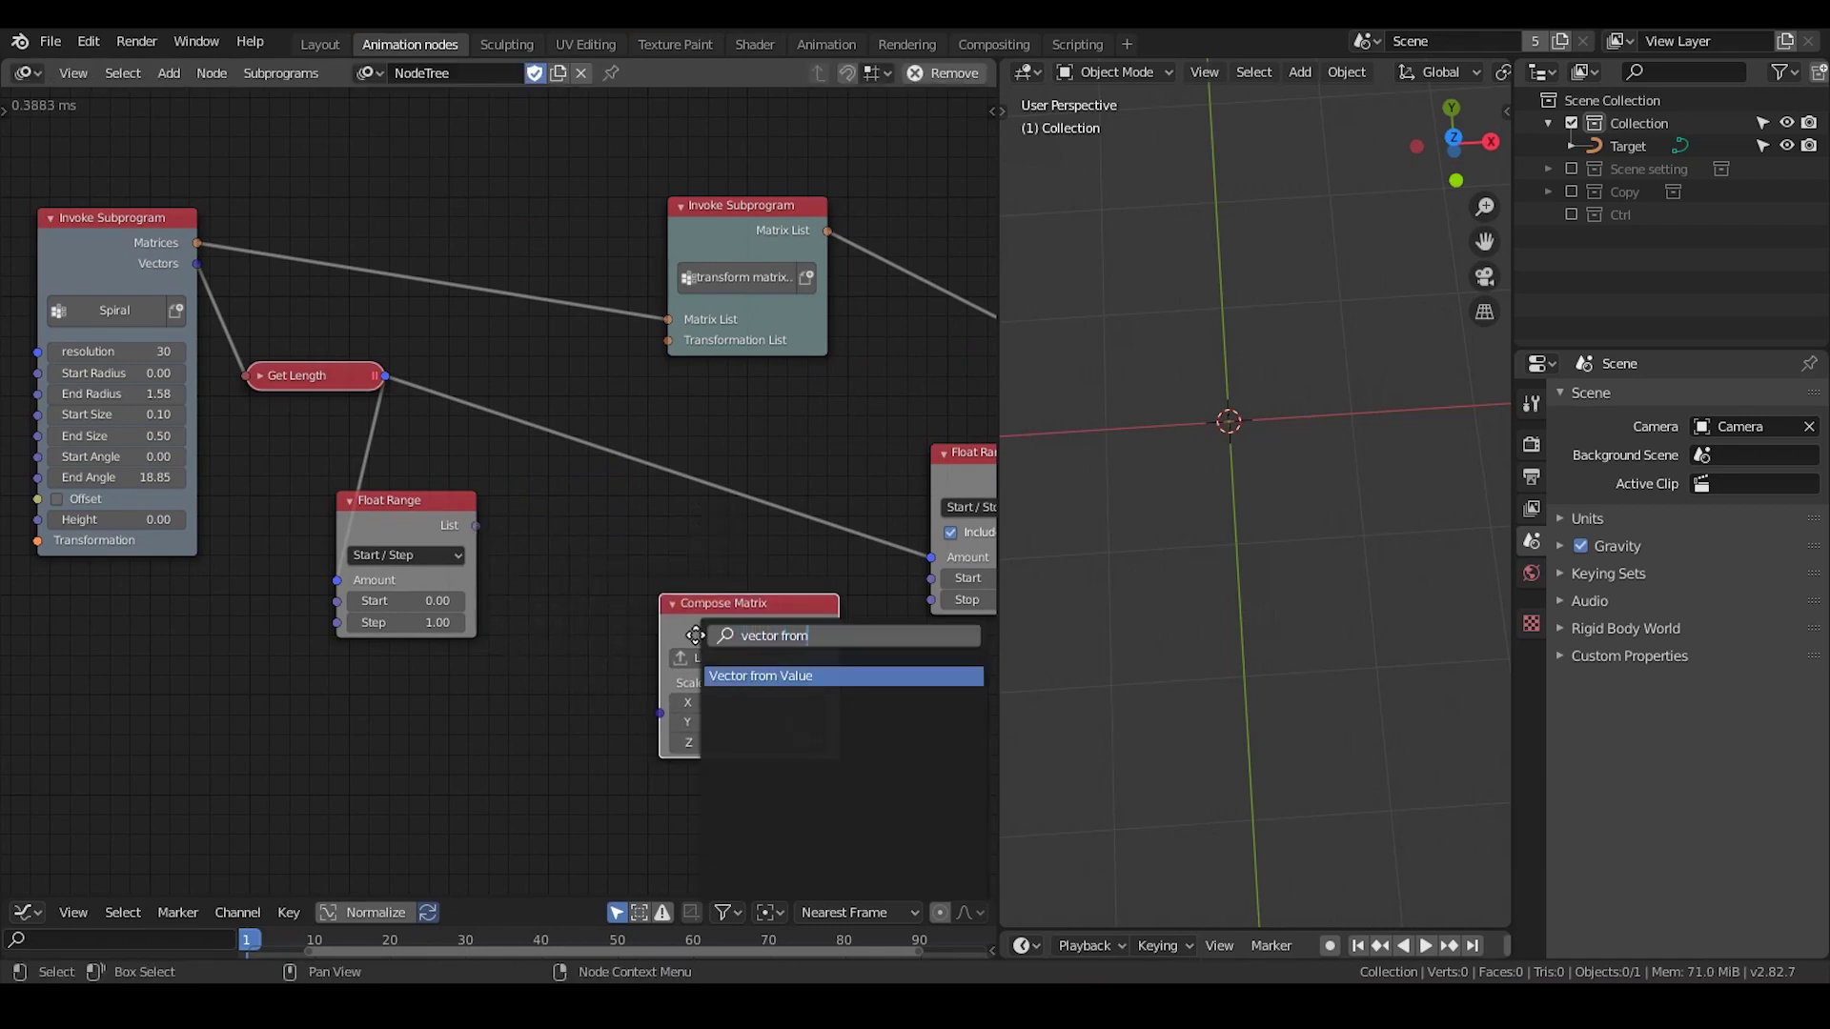
pyautogui.press('Return')
pyautogui.click(558, 498)
pyautogui.moveTo(476, 525)
pyautogui.mouseDown()
pyautogui.moveTo(557, 563)
pyautogui.moveTo(662, 711)
pyautogui.mouseUp()
pyautogui.moveTo(838, 628); pyautogui.dragTo(667, 346)
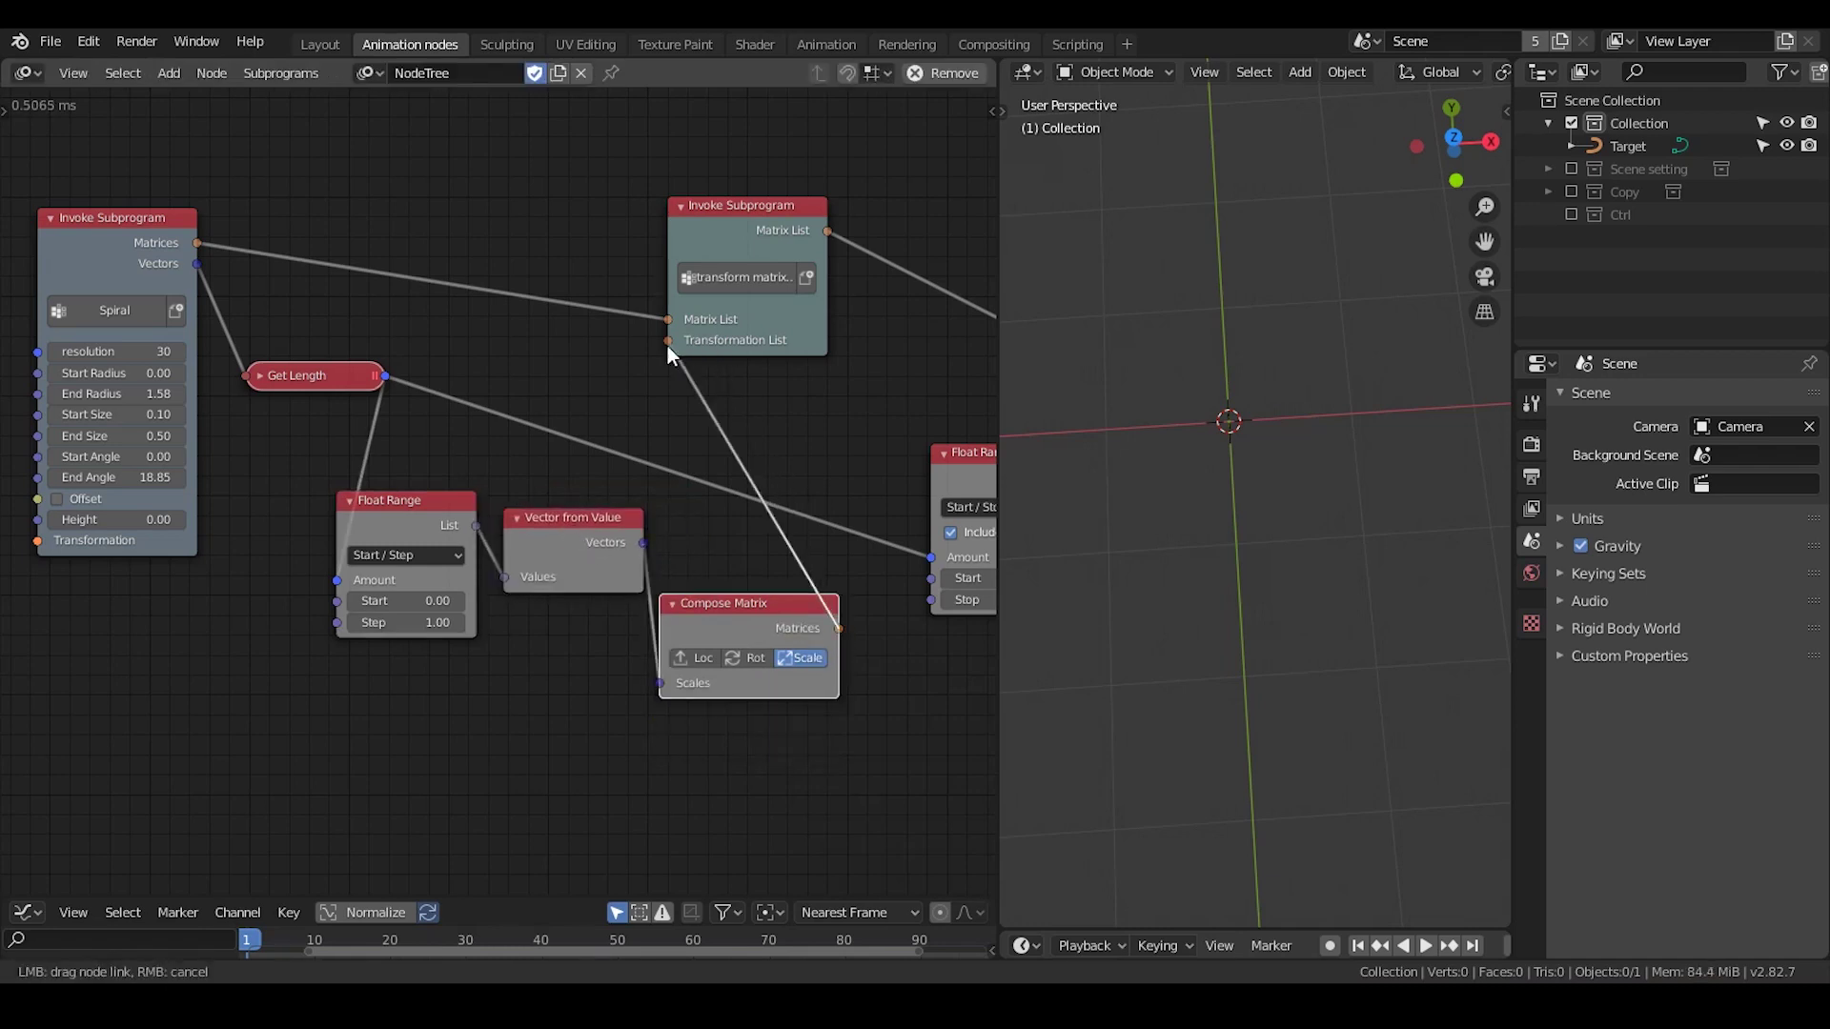
# Step: Collapse Vector from Value and Compose Matrix, and set Float Range to Start/Stop with Stop 1.33
pyautogui.click(516, 518)
pyautogui.moveTo(541, 522); pyautogui.dragTo(580, 657)
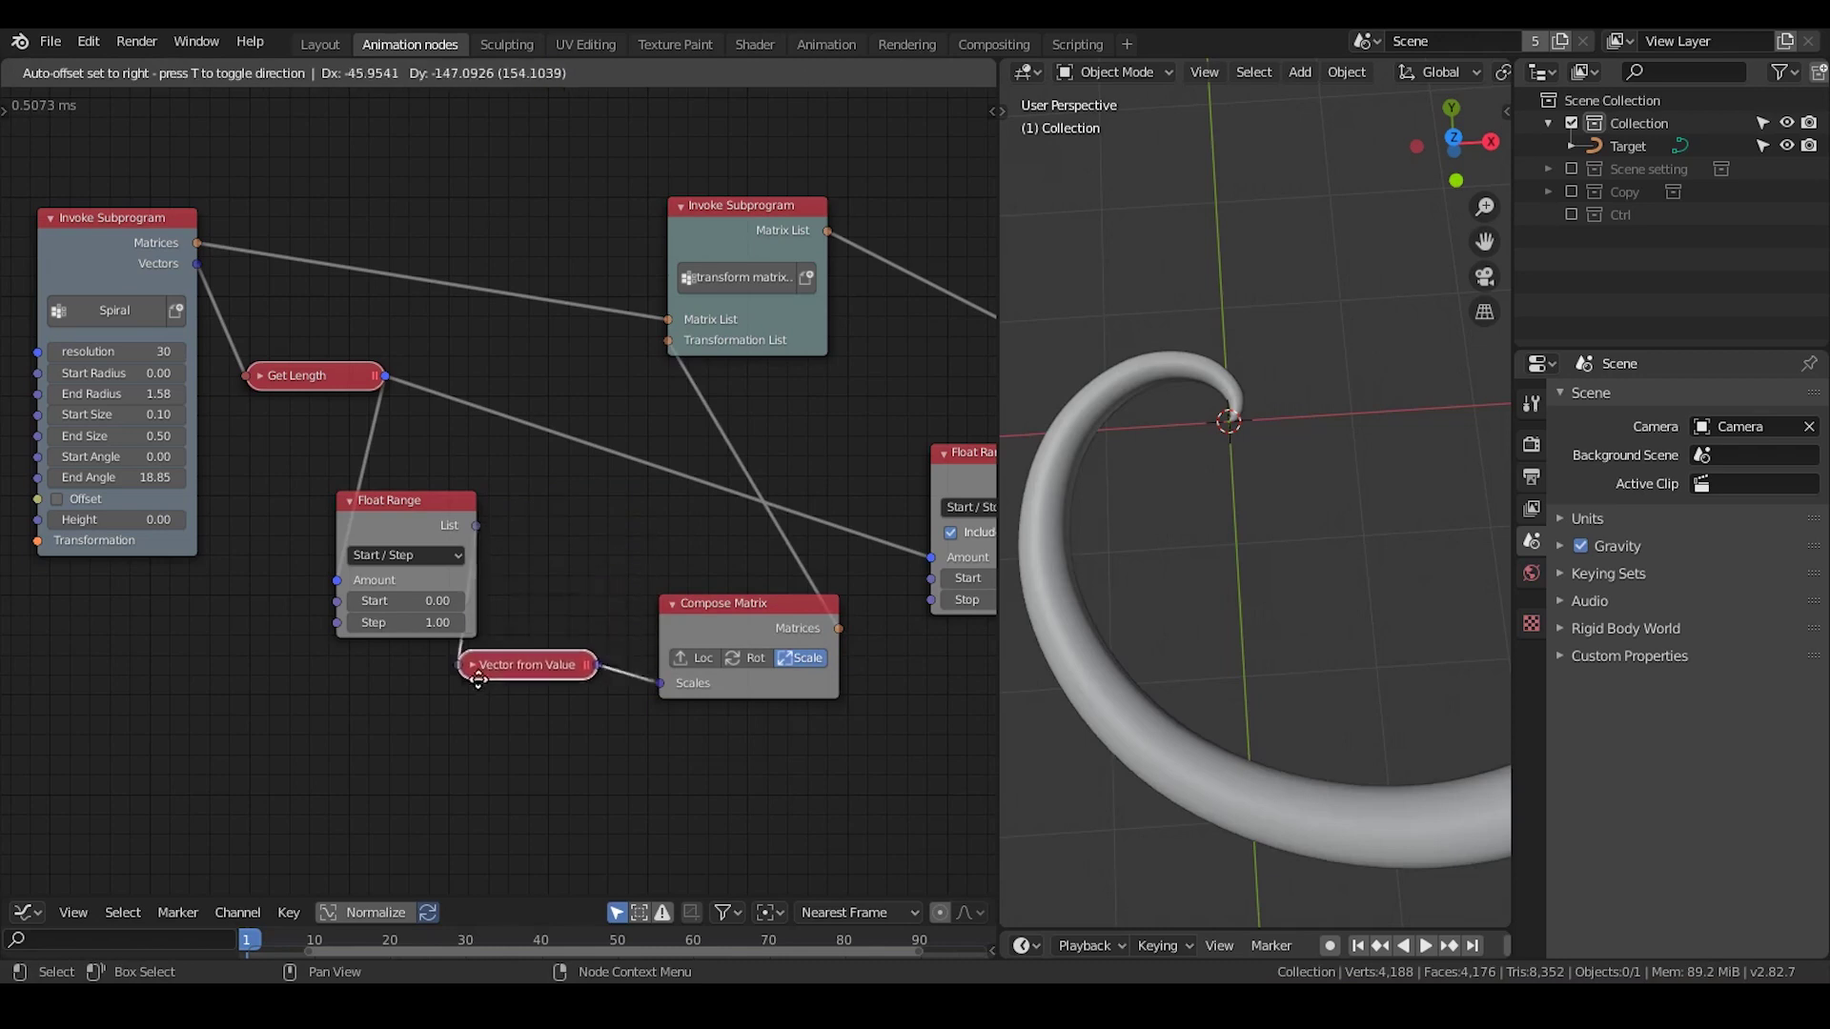
pyautogui.click(672, 604)
pyautogui.moveTo(678, 601); pyautogui.dragTo(618, 559)
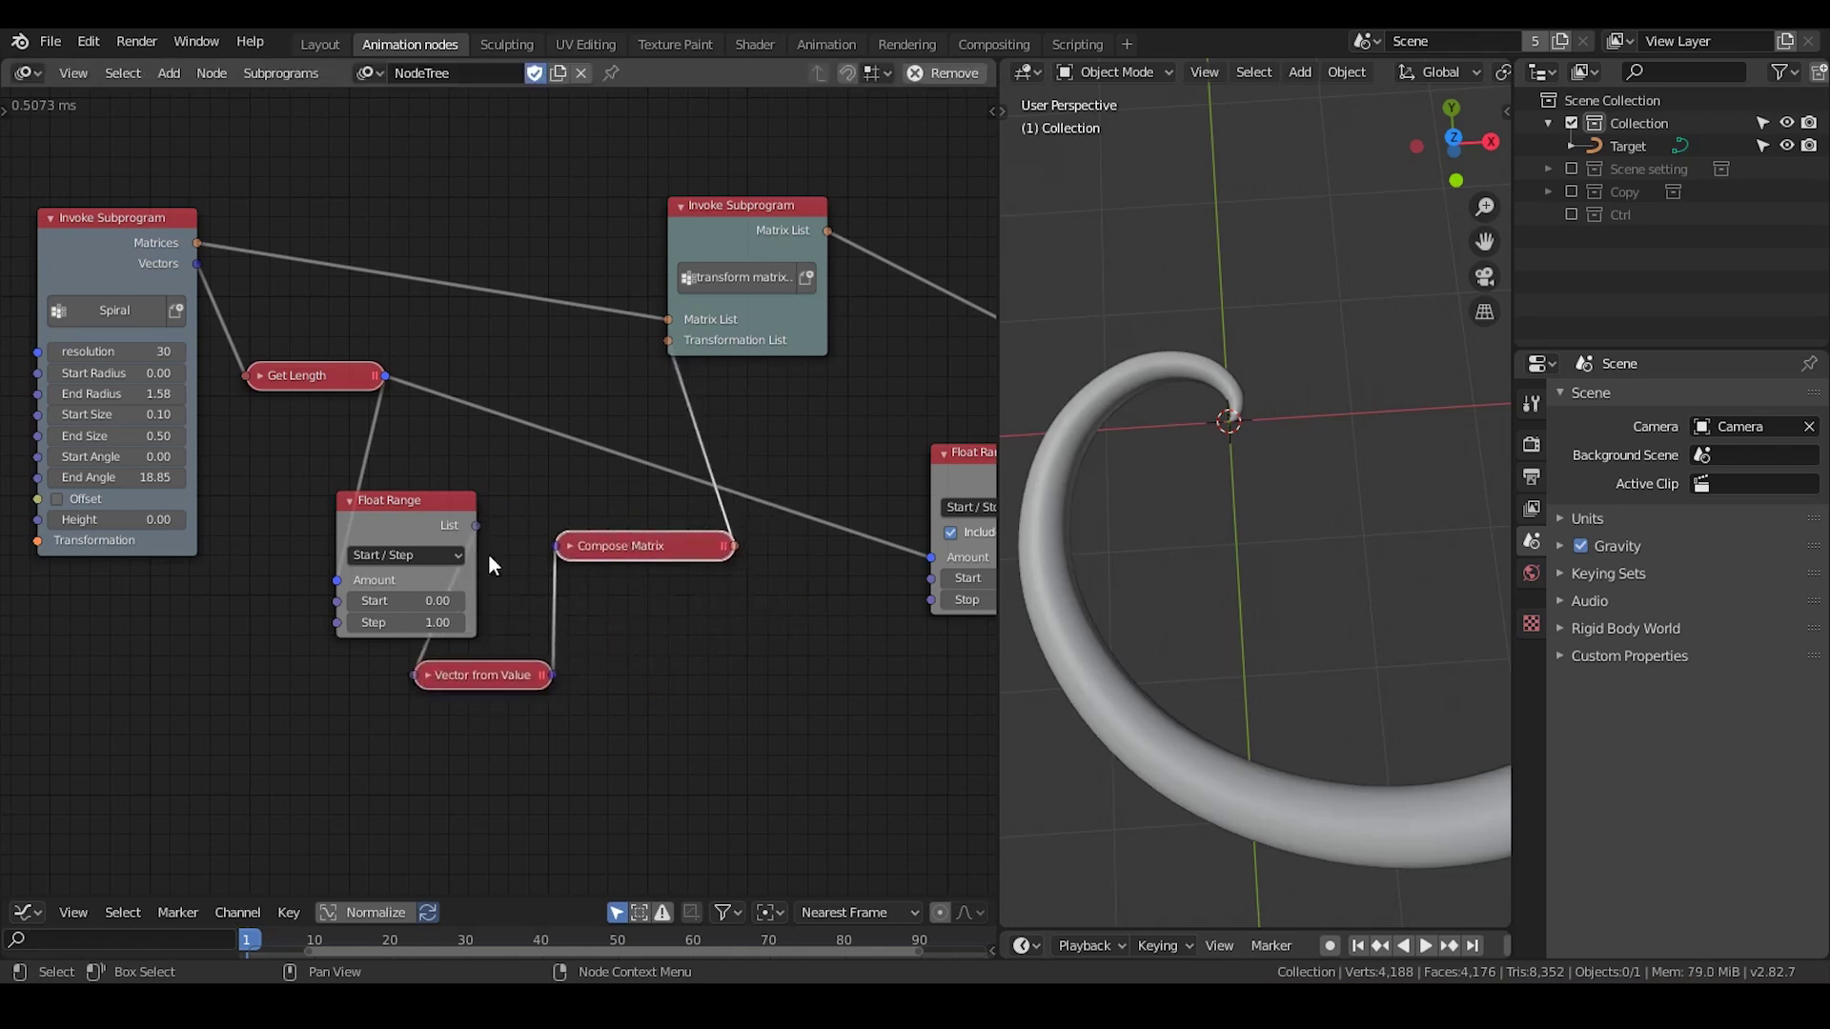
pyautogui.click(445, 557)
pyautogui.click(443, 599)
pyautogui.moveTo(420, 647)
pyautogui.mouseDown()
pyautogui.moveTo(400, 646)
pyautogui.moveTo(434, 647)
pyautogui.mouseUp()
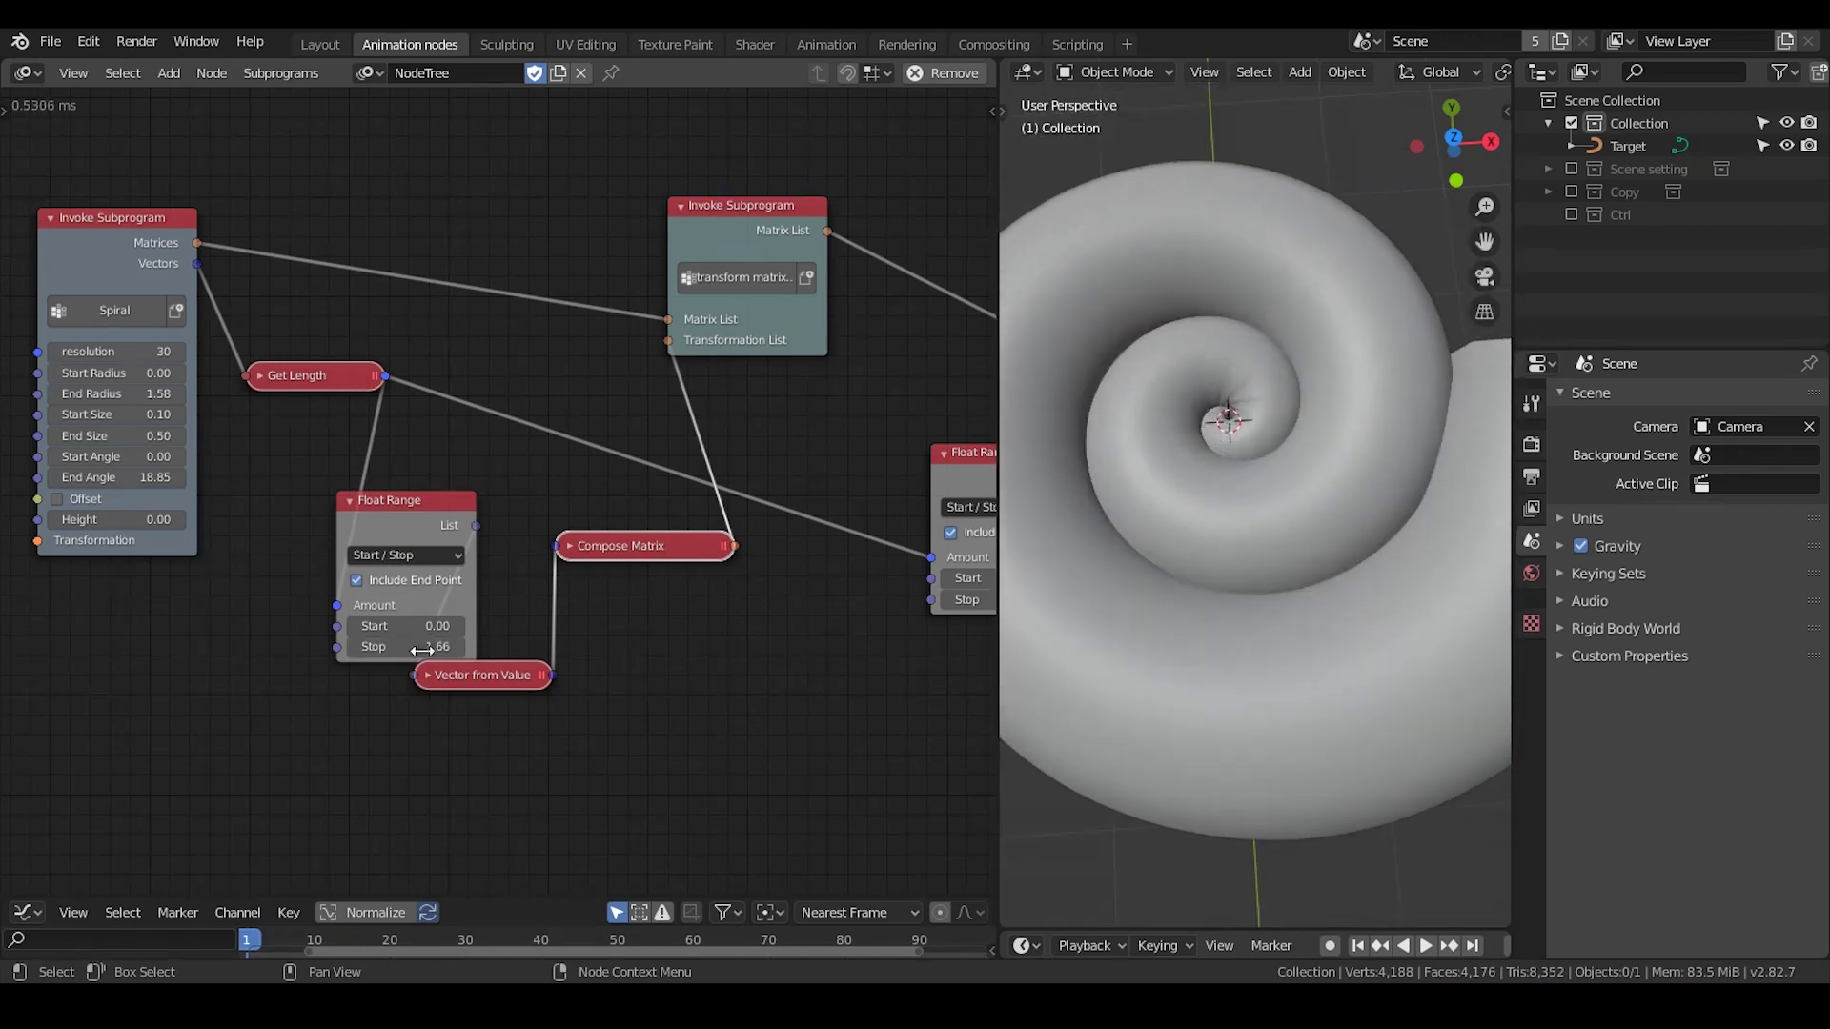
# Step: Collapse Float Range and stack it, Vector from Value and Compose Matrix under Get Length
pyautogui.scroll(-3, 1341, 509)
pyautogui.moveTo(1279, 554); pyautogui.dragTo(1286, 500, button='middle')
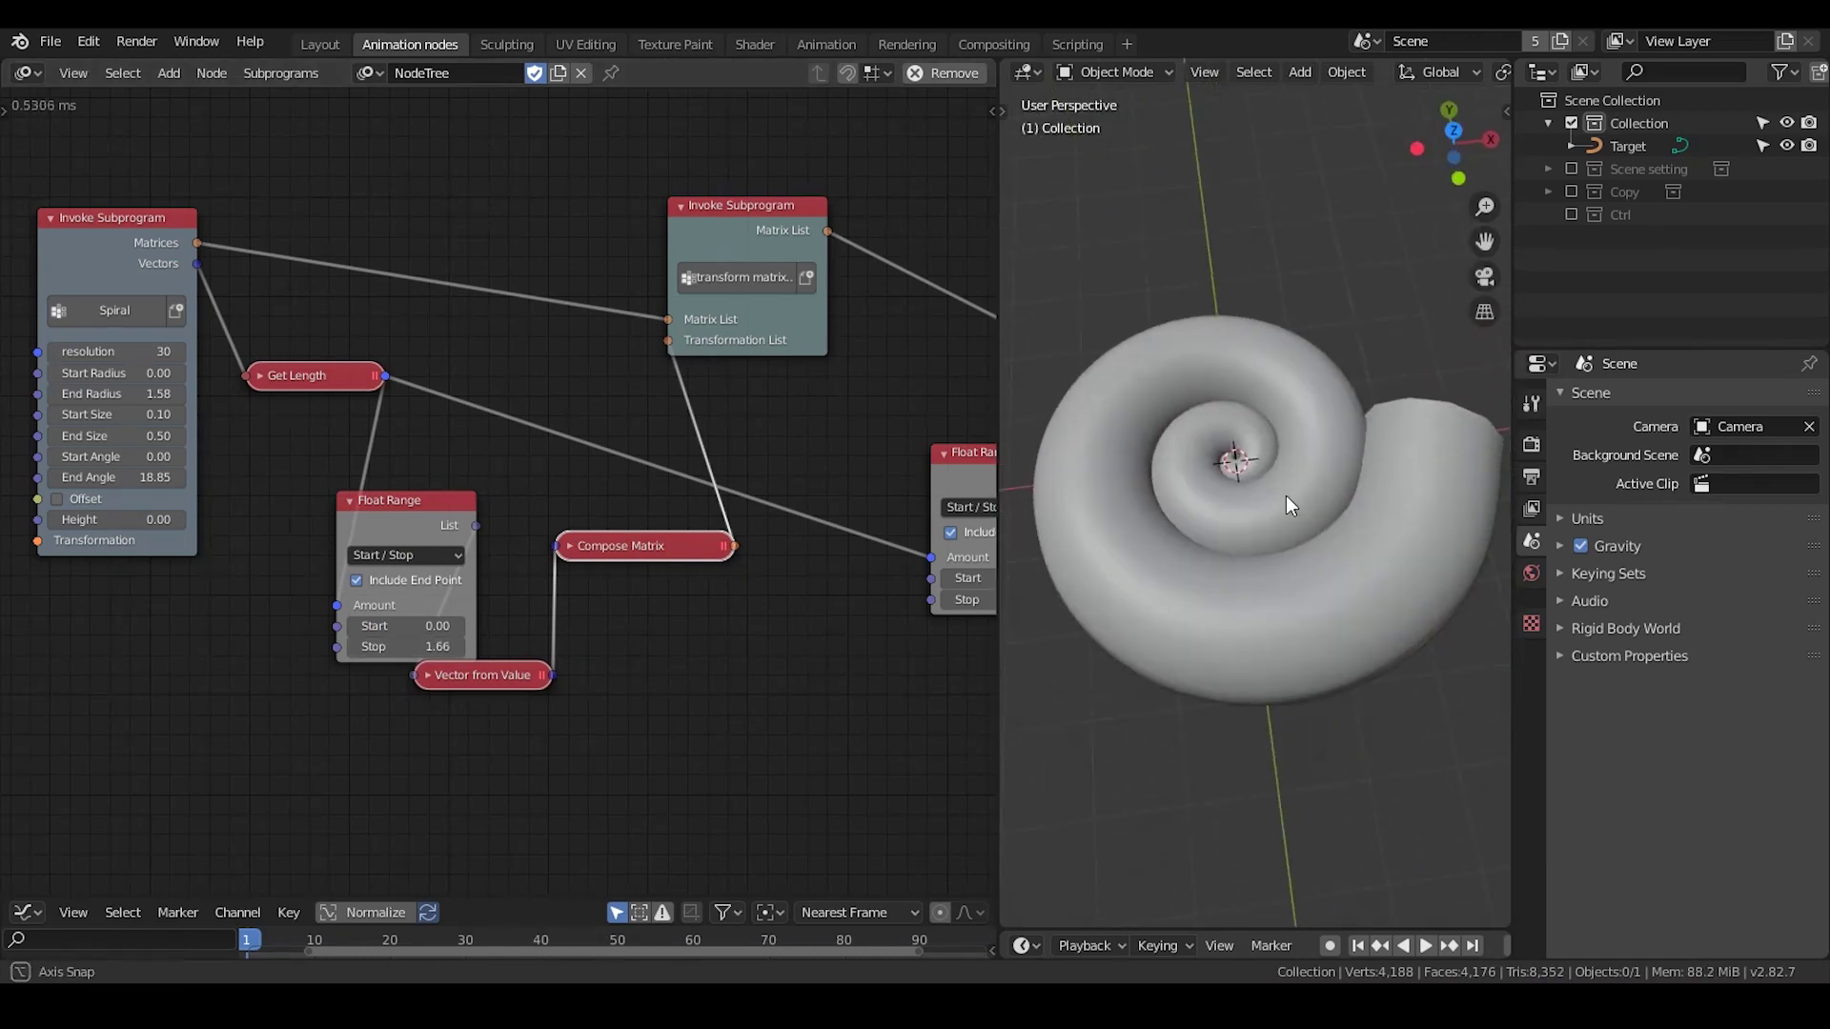
pyautogui.click(351, 501)
pyautogui.moveTo(387, 503); pyautogui.dragTo(415, 426)
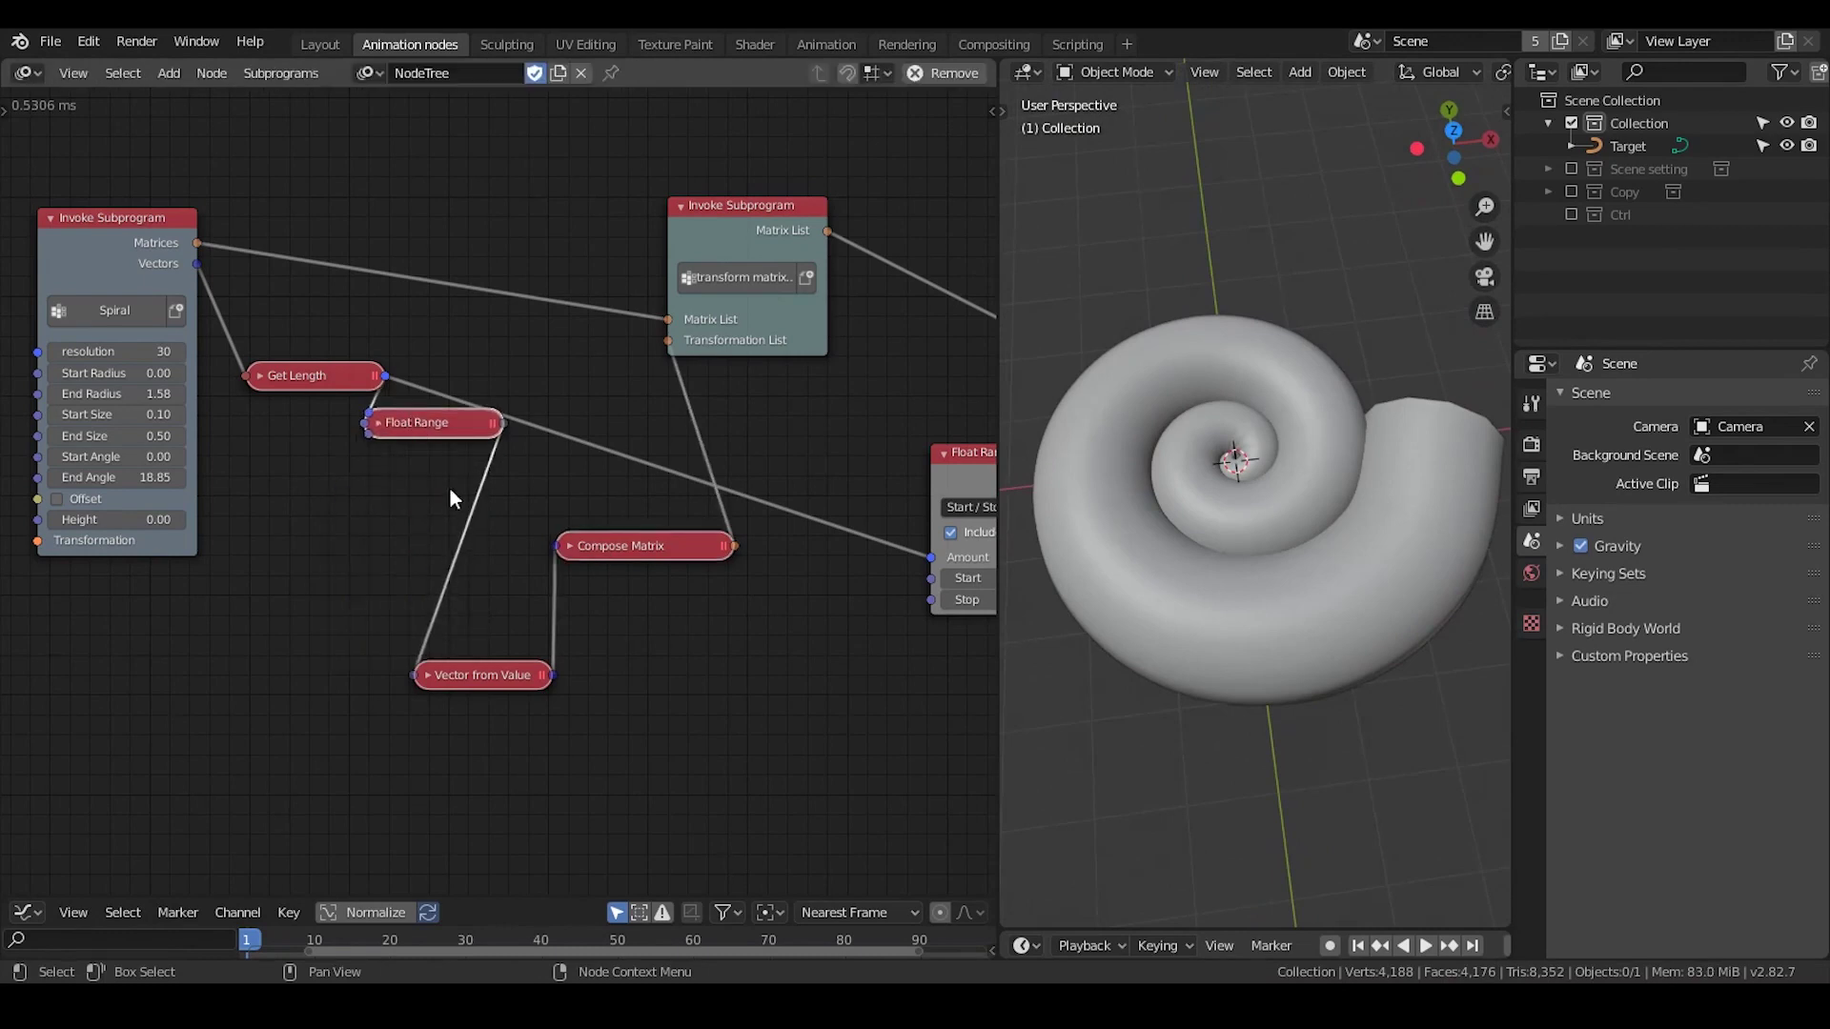
pyautogui.moveTo(480, 684); pyautogui.dragTo(506, 469)
pyautogui.moveTo(658, 551); pyautogui.dragTo(625, 503)
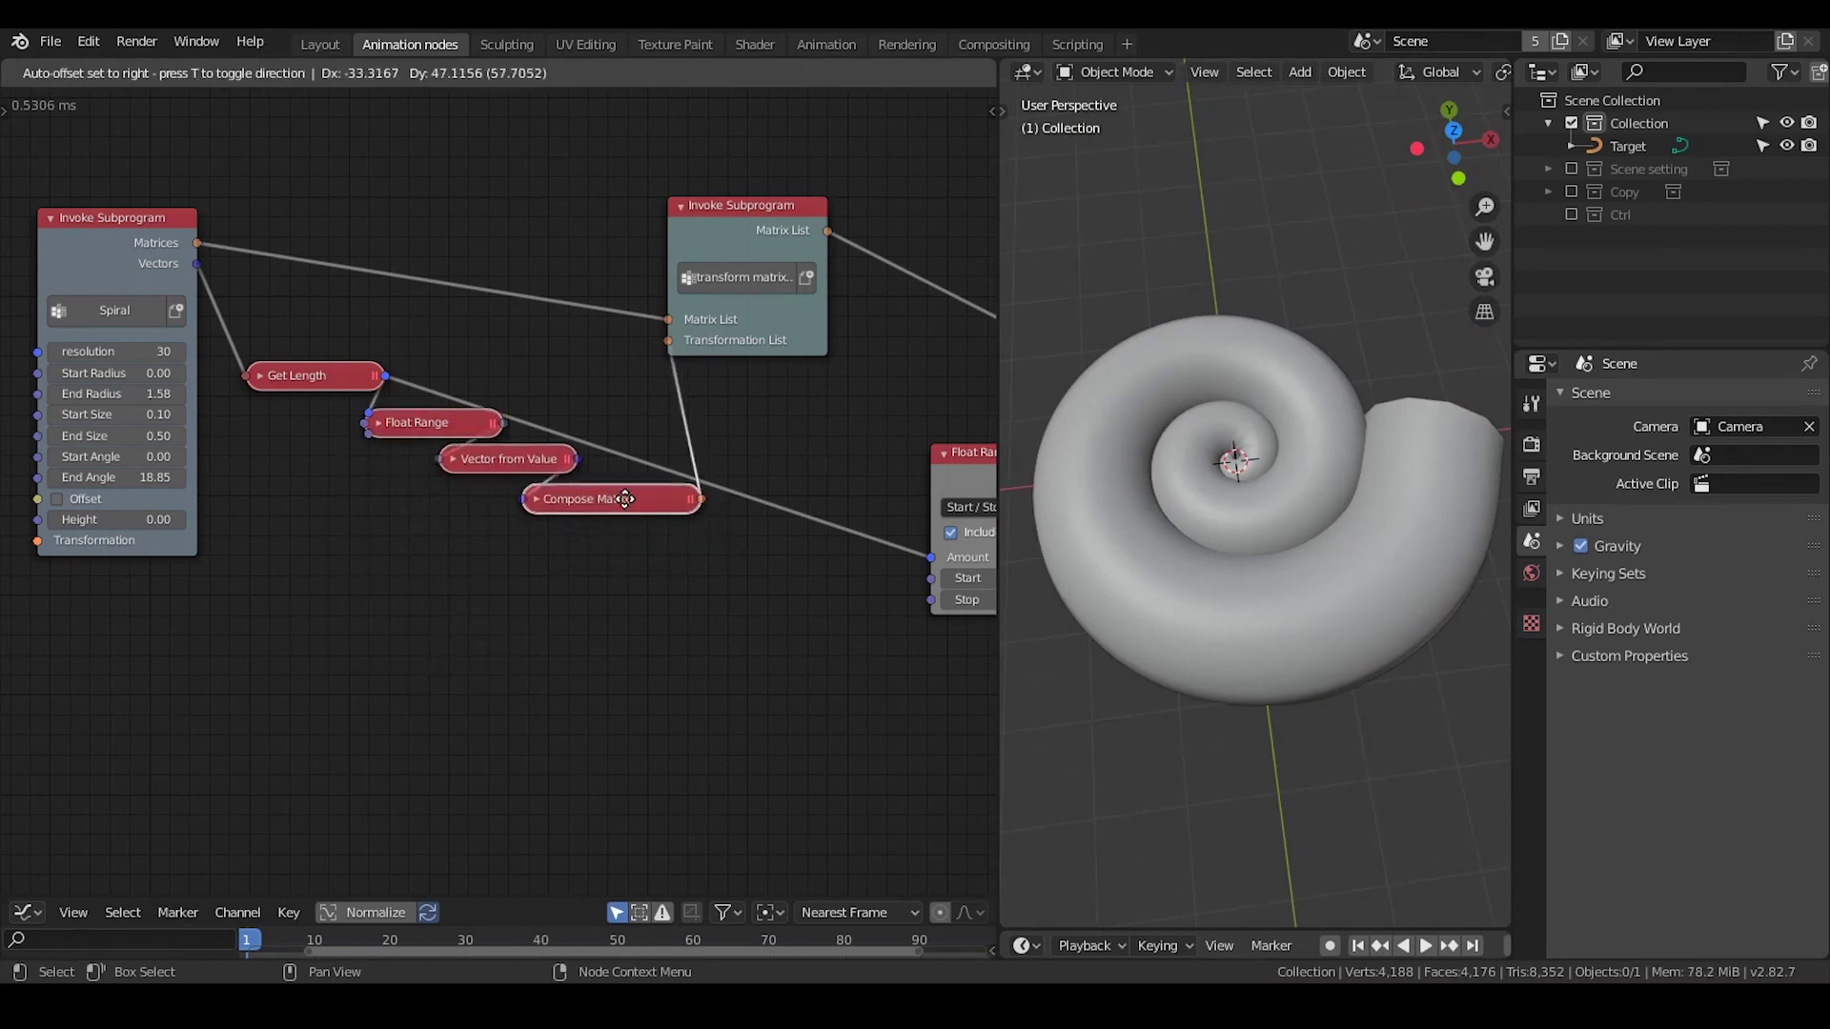
# Step: Move Invoke Subprogram to the right and bring Curve Object Output into view
pyautogui.moveTo(563, 573); pyautogui.dragTo(234, 580, button='middle')
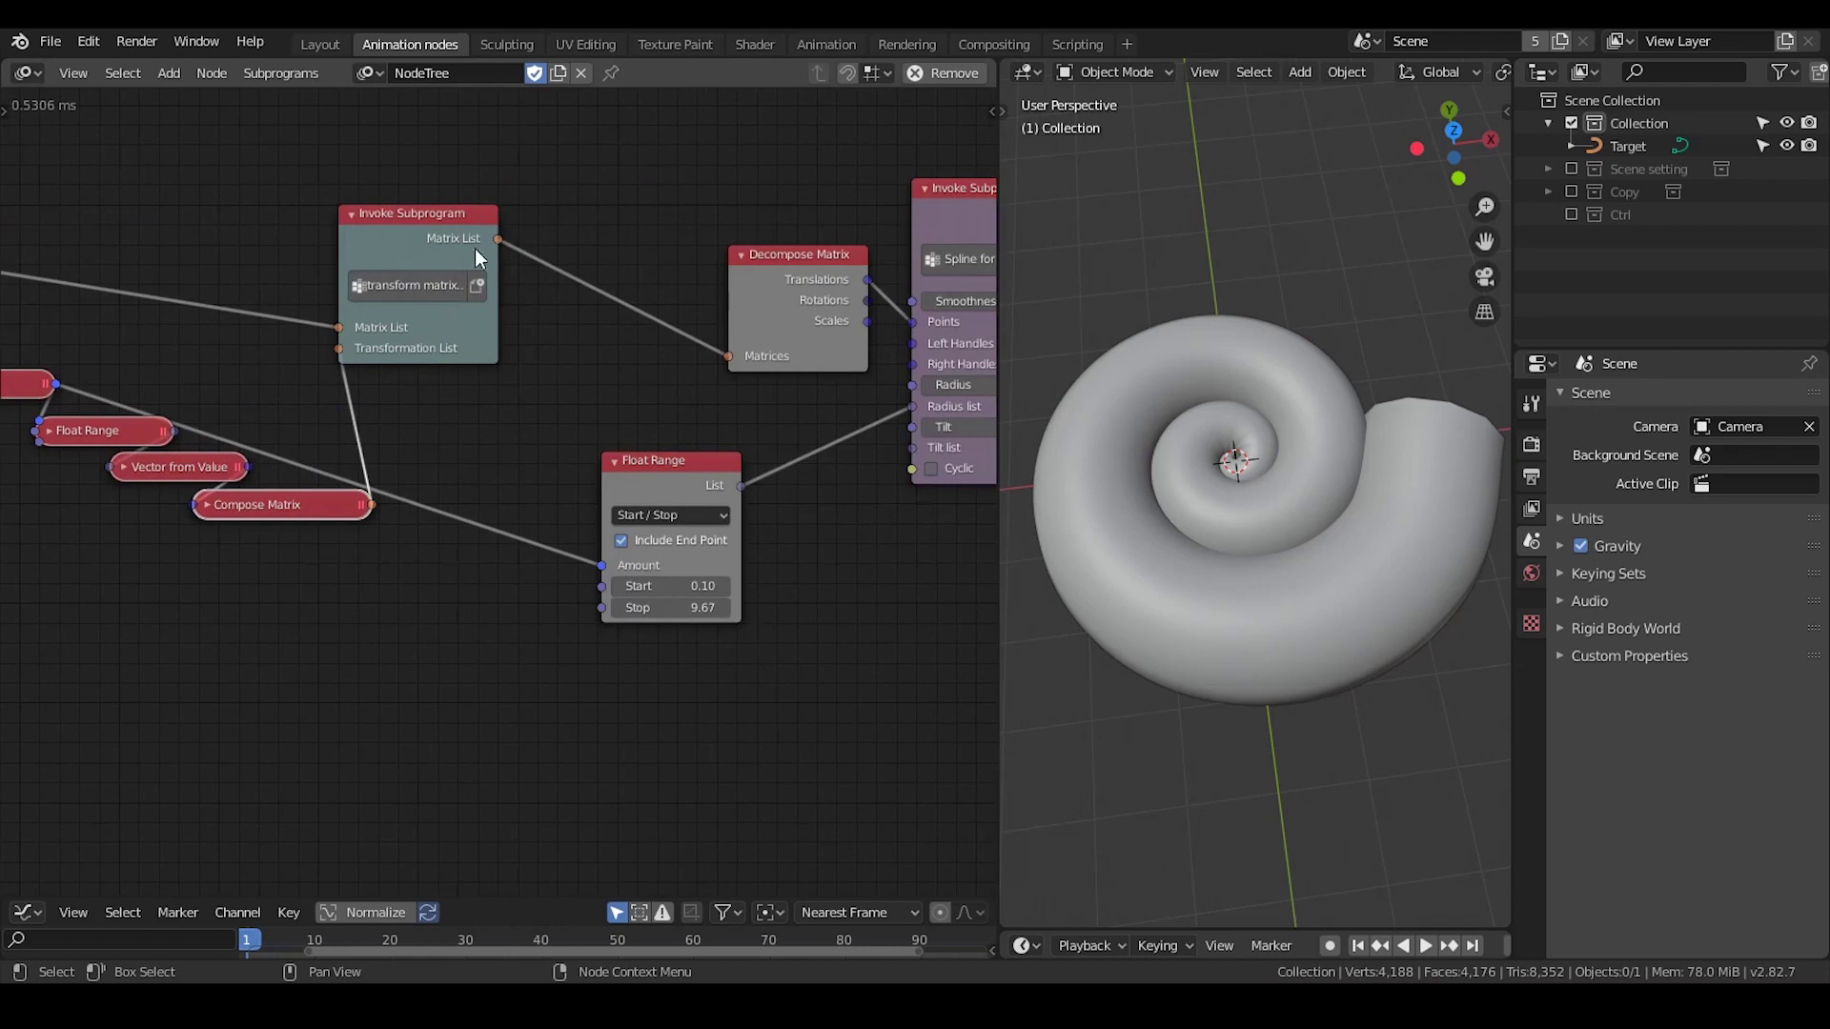
pyautogui.moveTo(474, 250); pyautogui.dragTo(634, 289)
pyautogui.scroll(-1, 786, 574)
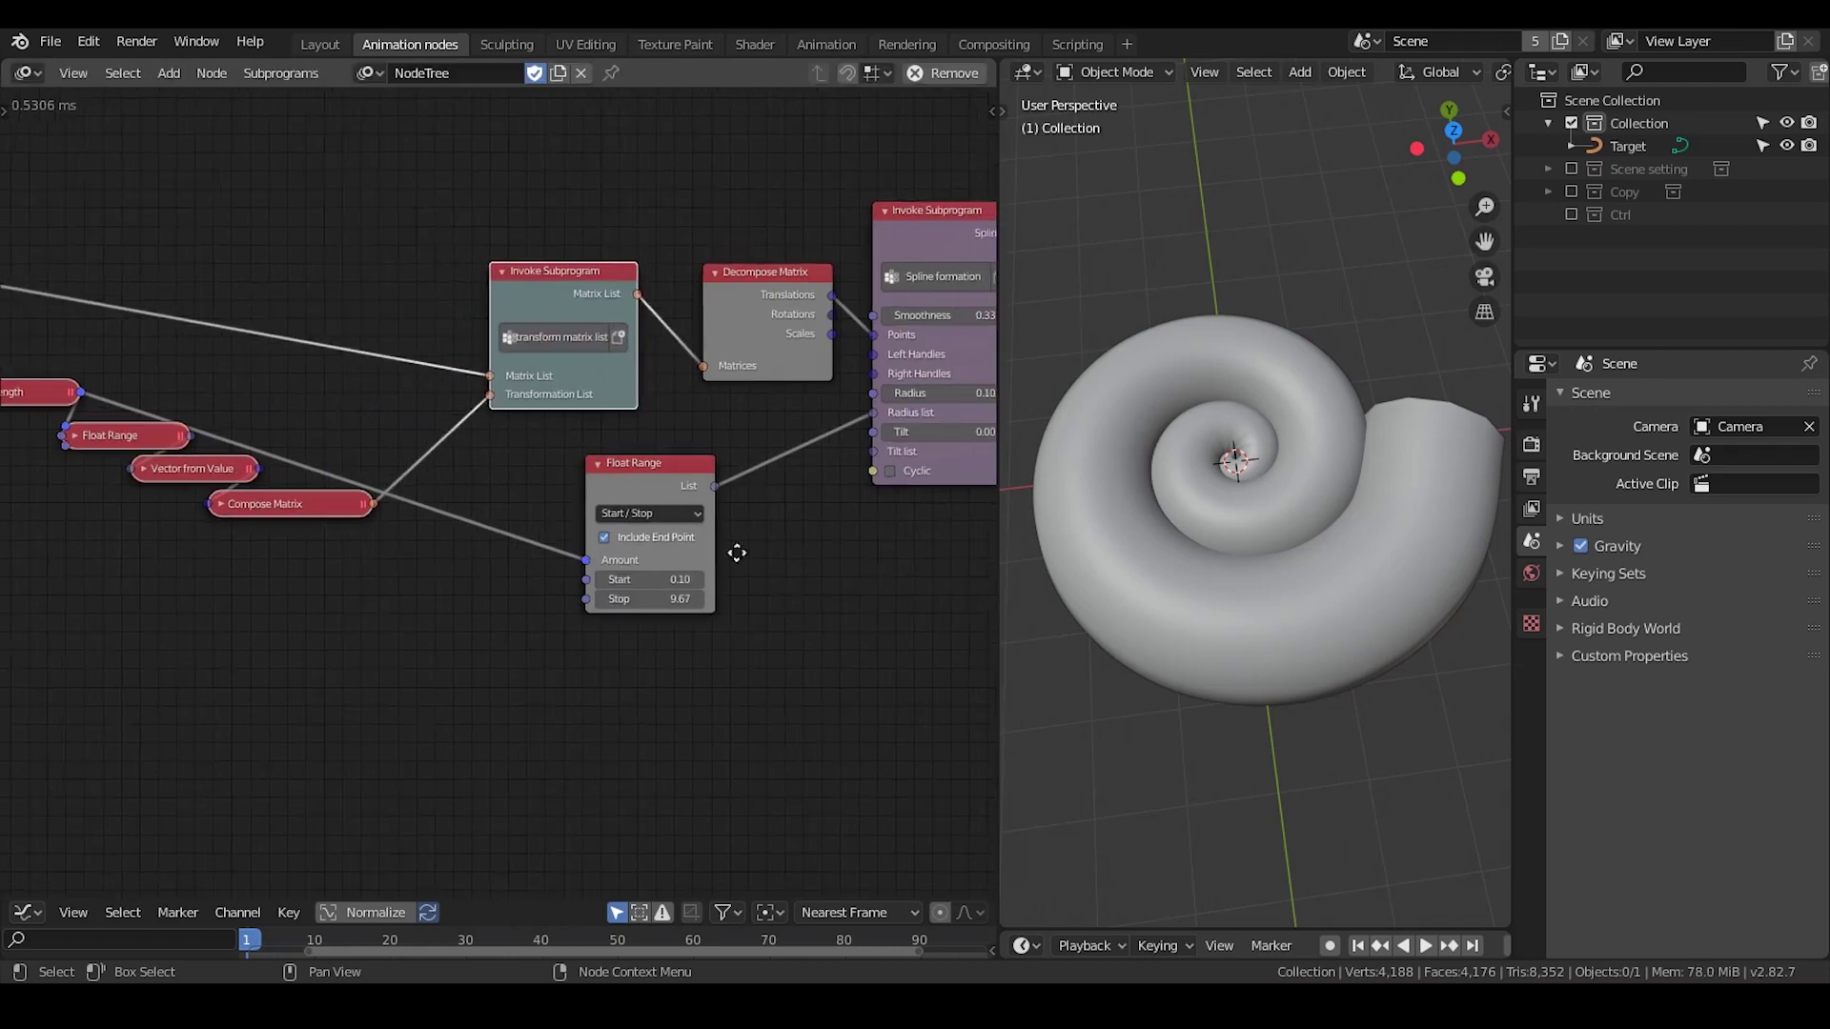
pyautogui.moveTo(737, 553); pyautogui.dragTo(632, 571, button='middle')
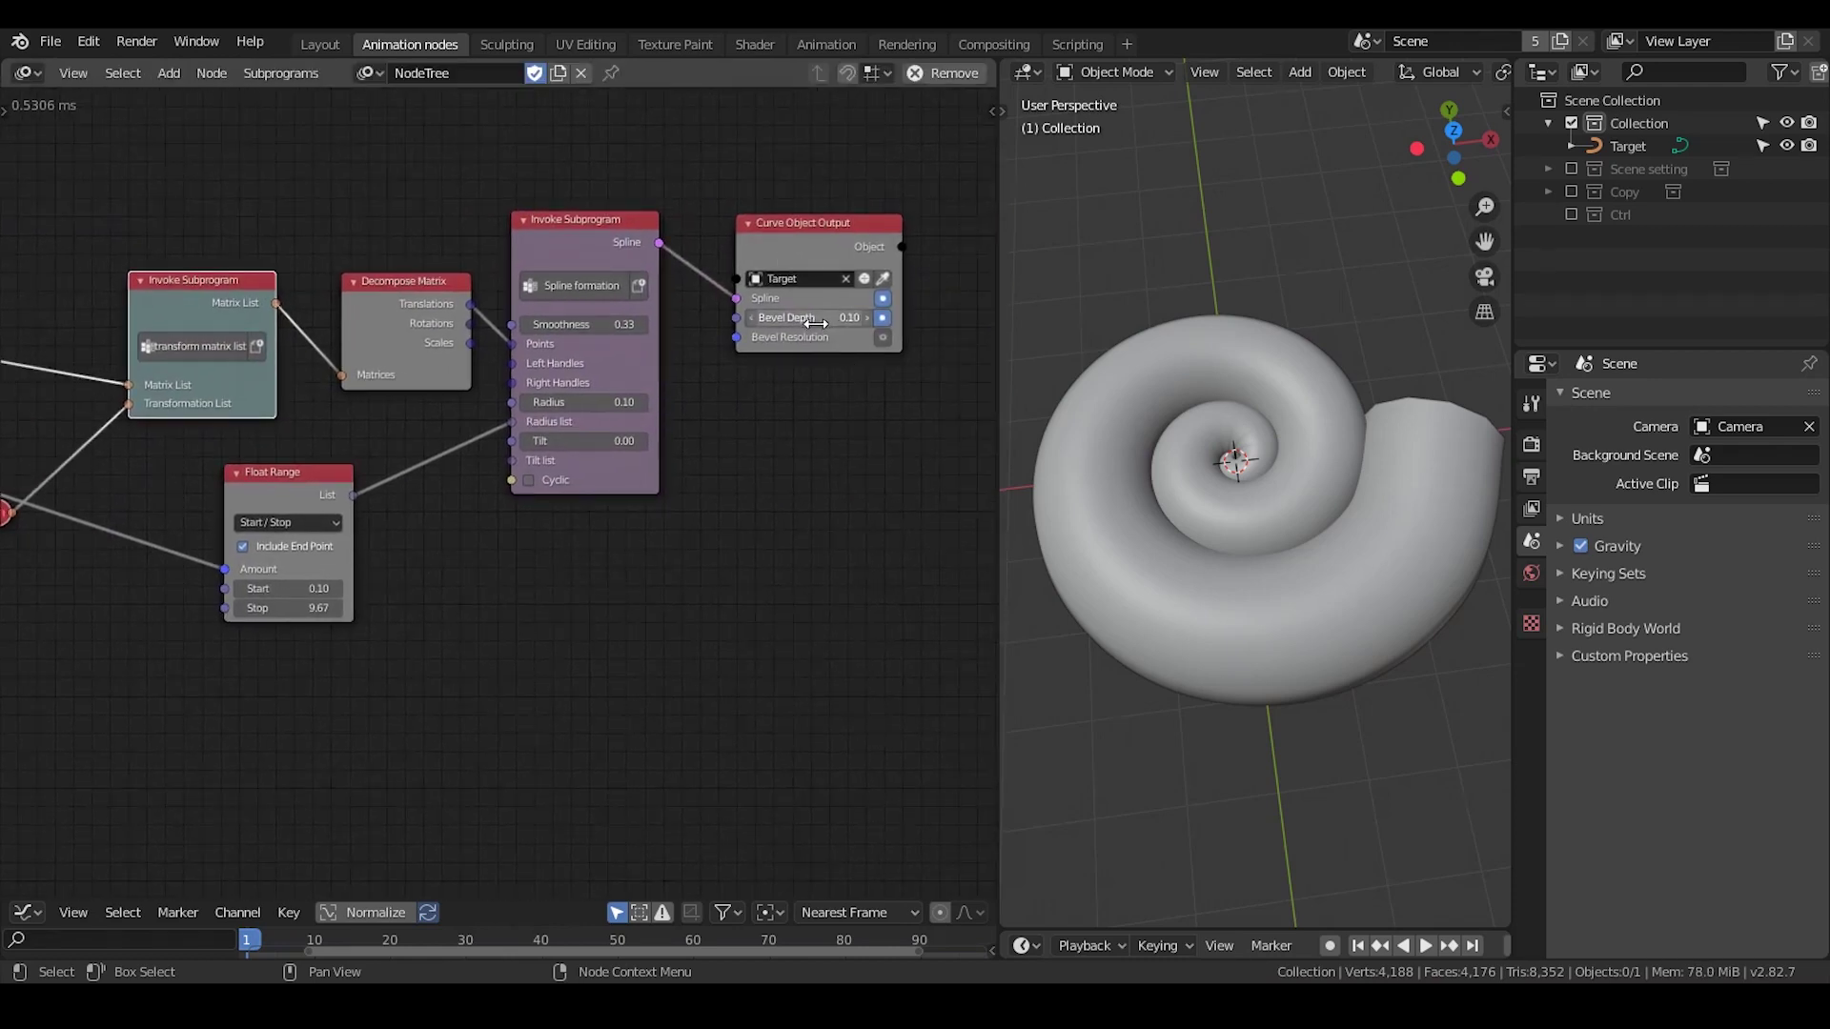
pyautogui.moveTo(1214, 499); pyautogui.dragTo(1223, 545, button='middle')
# Step: Insert a Float Math multiply node before the Radius list with B set to 1
pyautogui.moveTo(490, 551); pyautogui.dragTo(697, 484, button='middle')
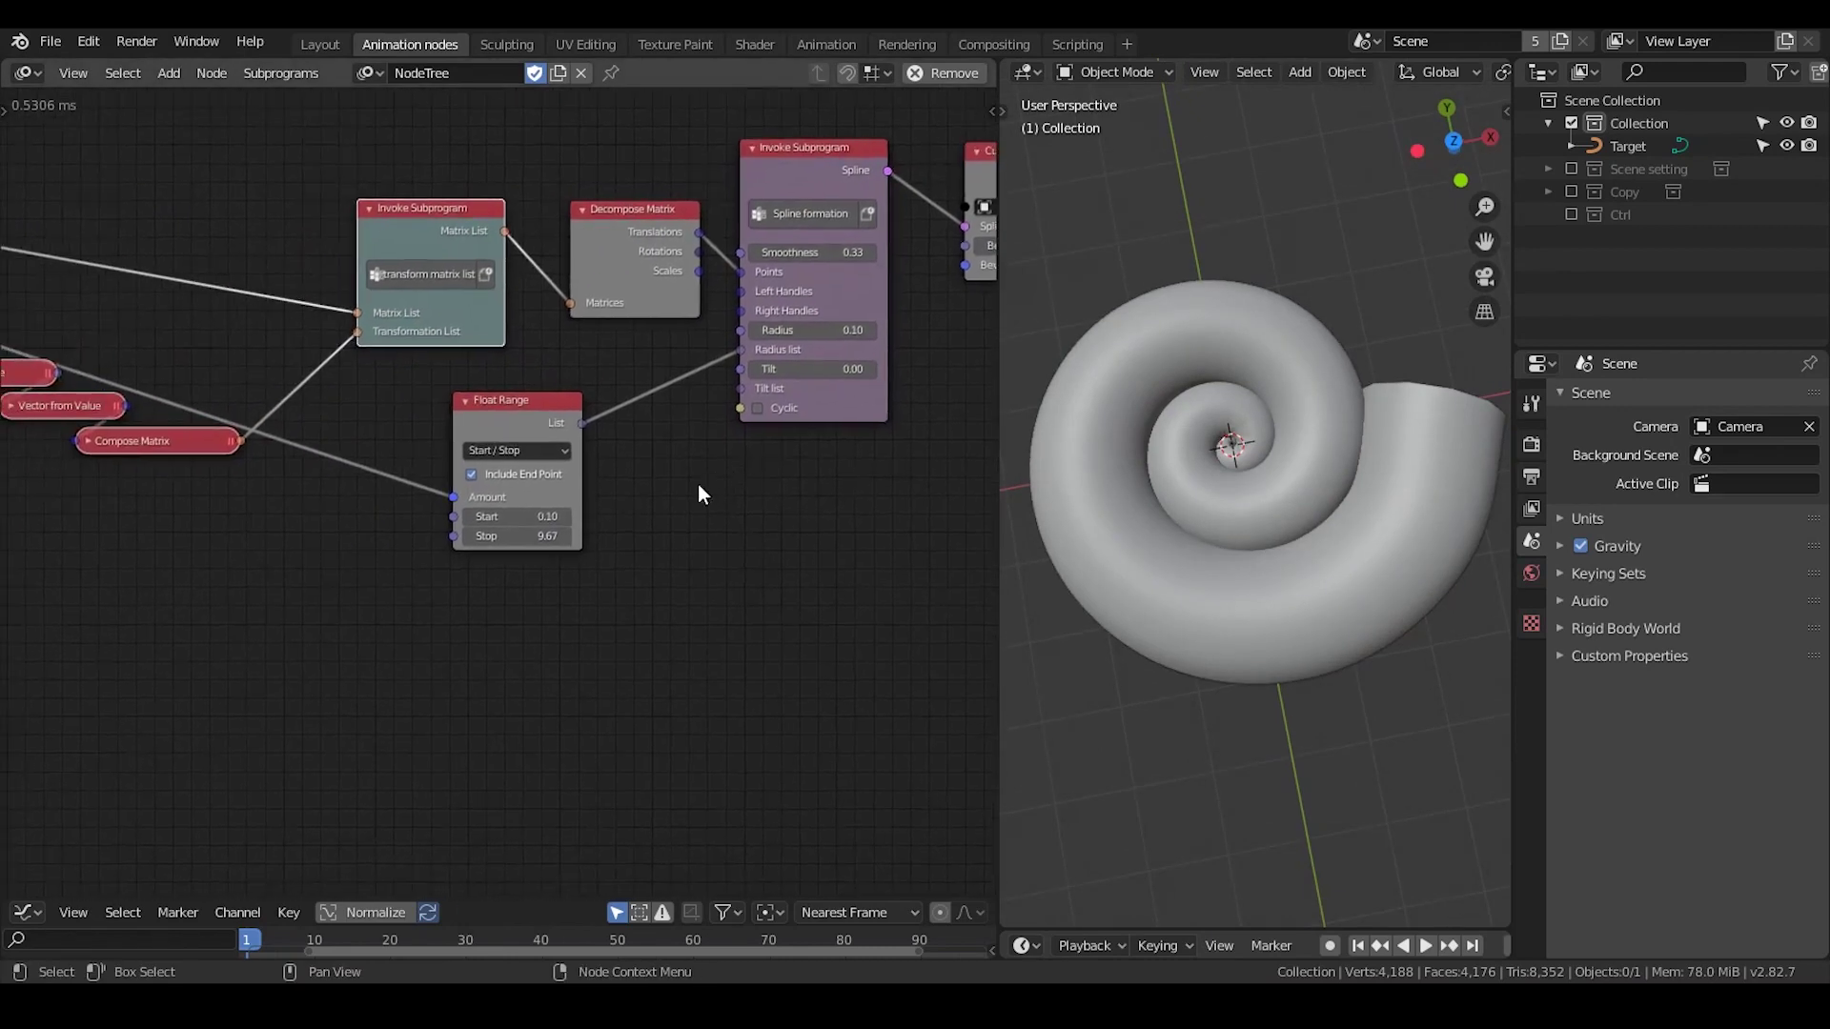
pyautogui.scroll(1, 698, 484)
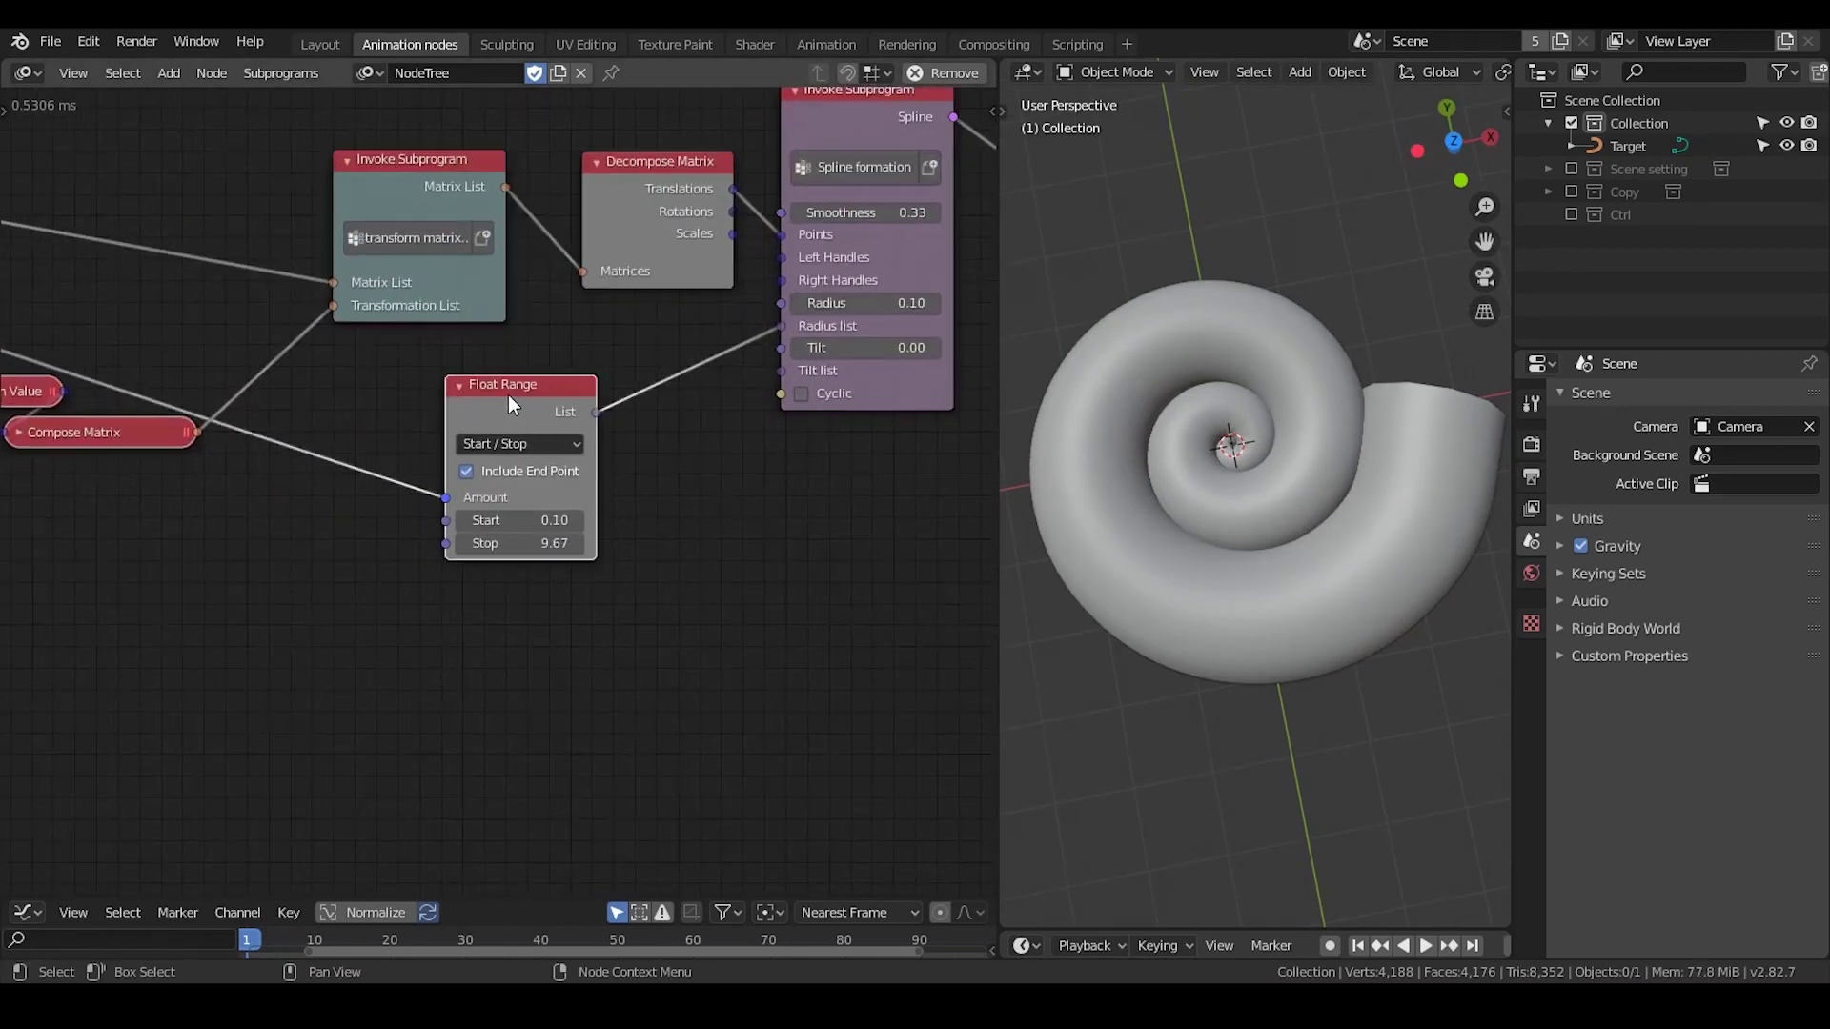
pyautogui.moveTo(507, 395); pyautogui.dragTo(386, 360)
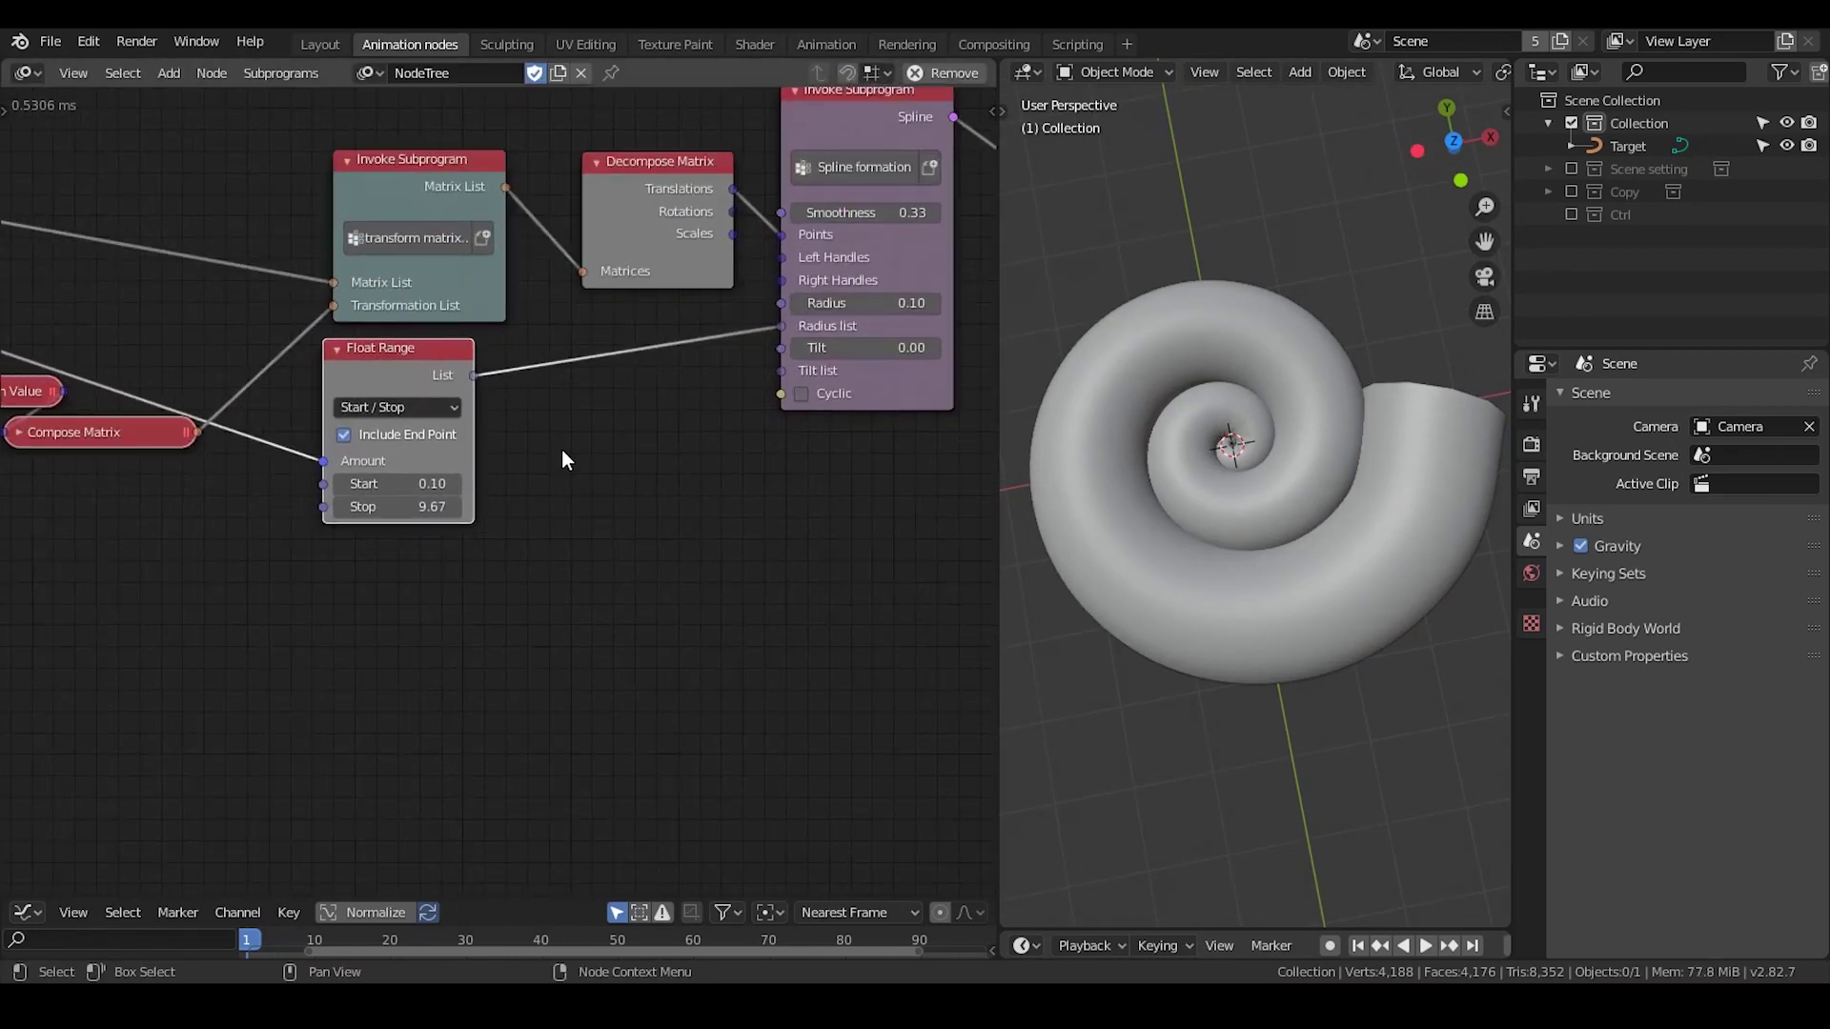
pyautogui.hotkey('ctrl', 'a')
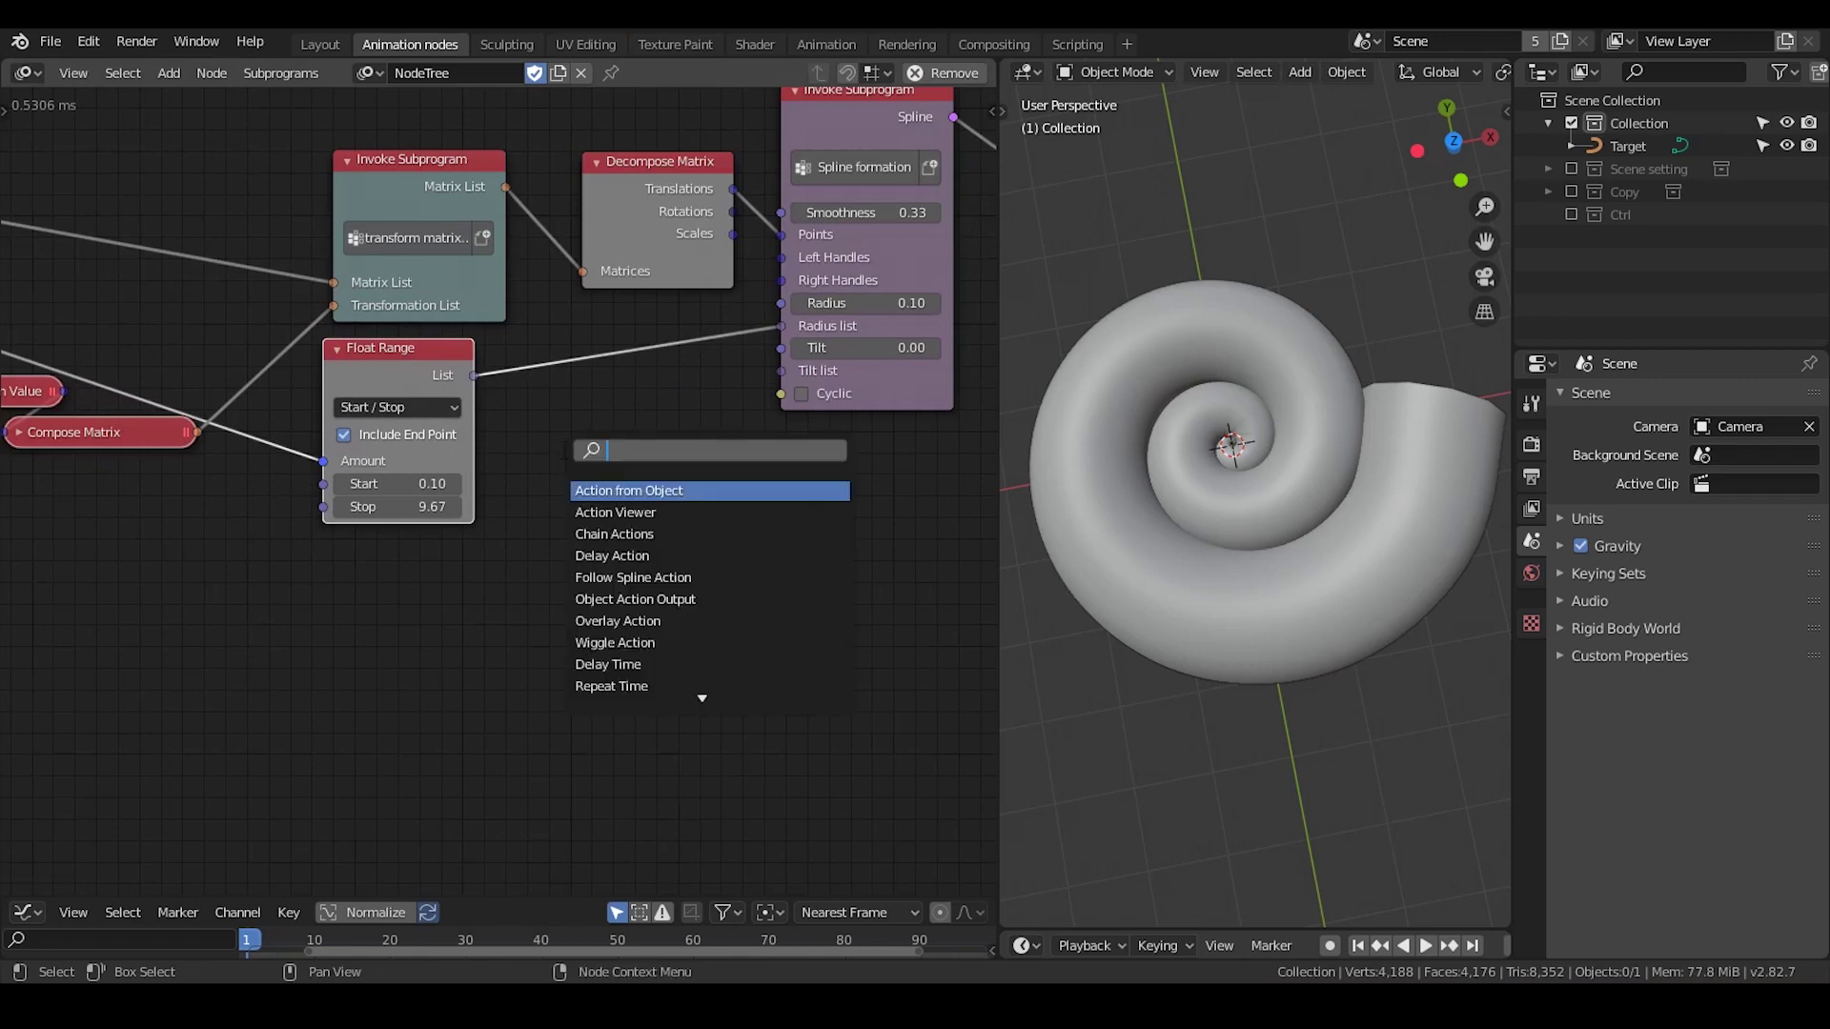
pyautogui.write('flaot math')
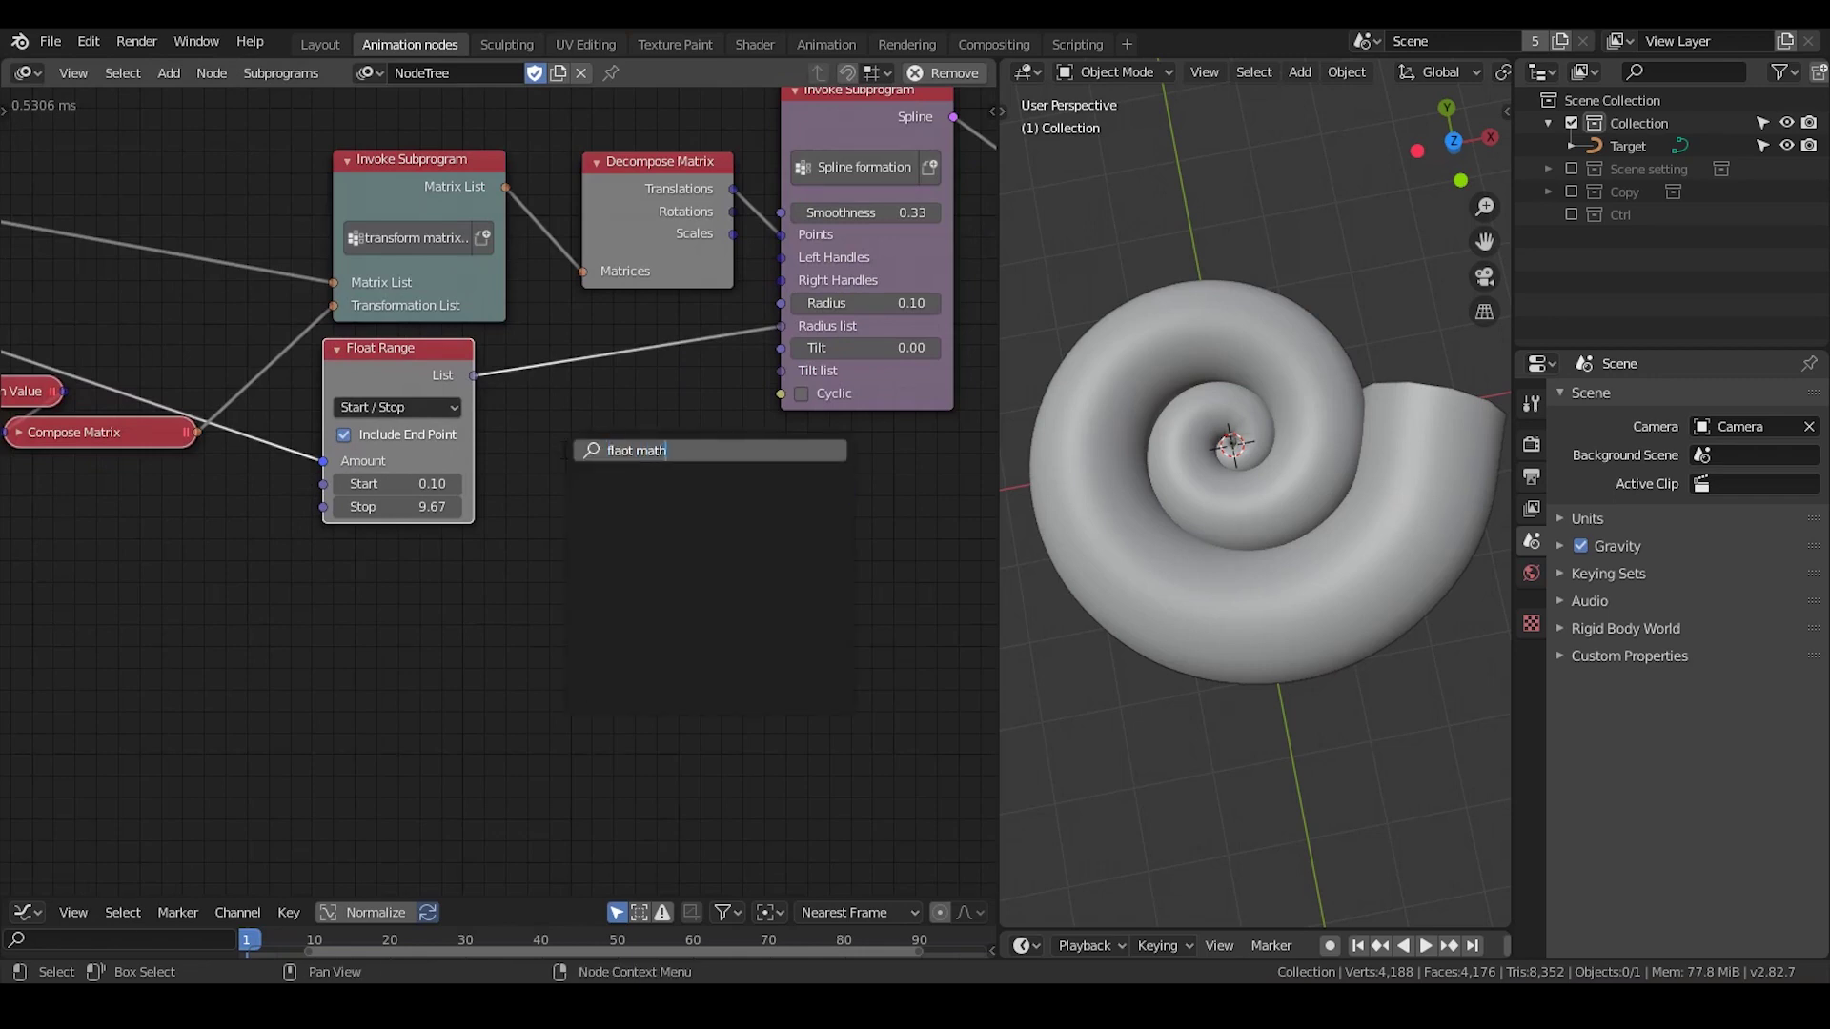
pyautogui.press('BackSpace')
pyautogui.write('oat math')
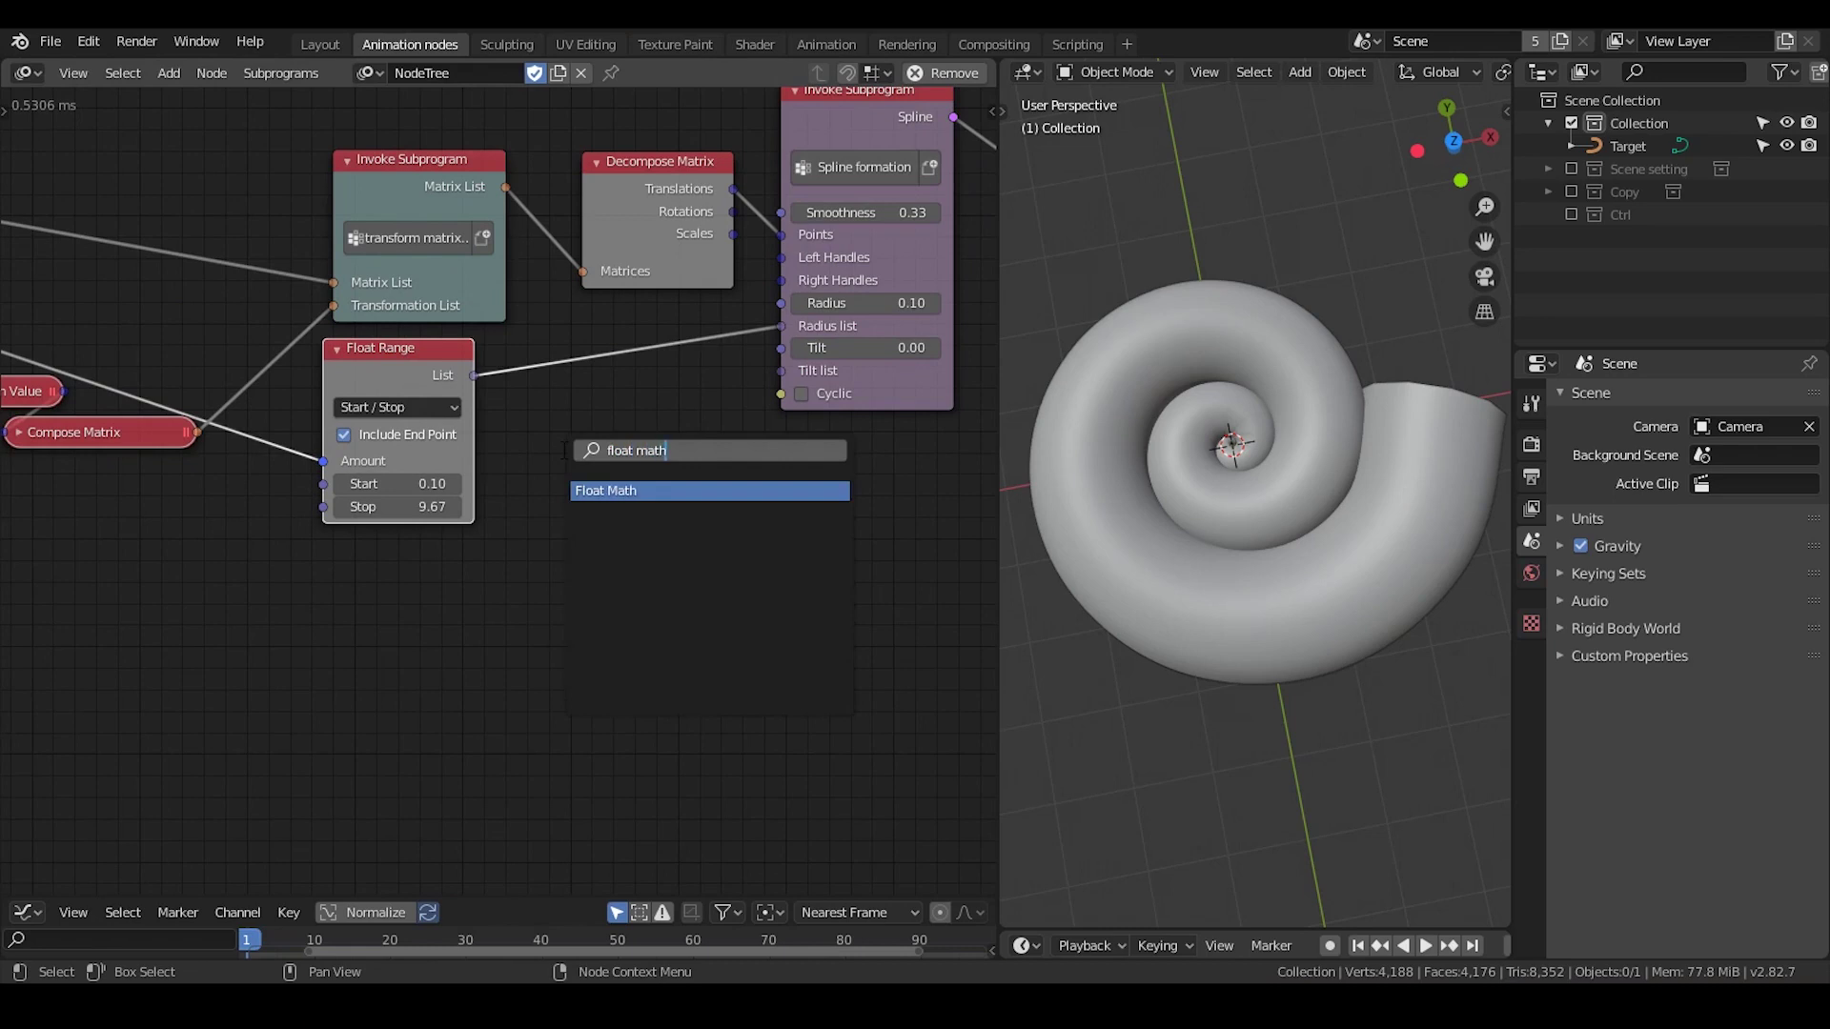
pyautogui.press('Return')
pyautogui.click(635, 351)
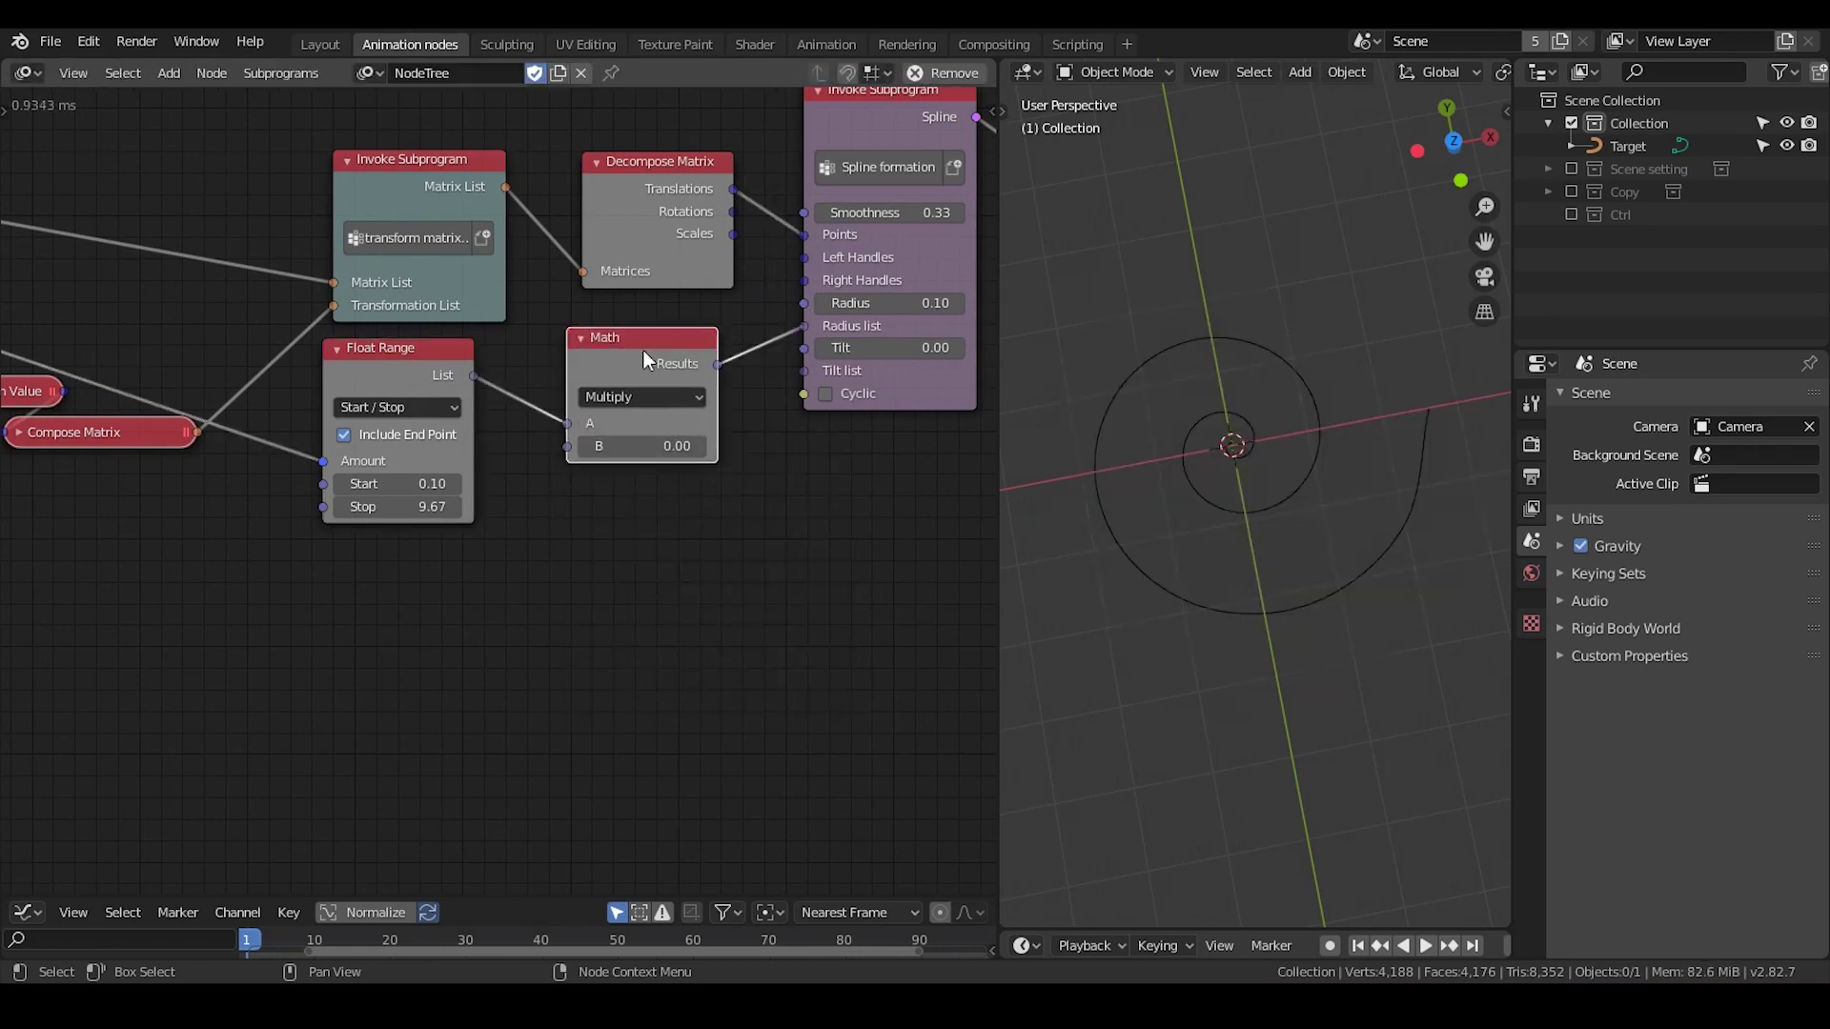
pyautogui.click(669, 451)
pyautogui.write('1')
pyautogui.press('Return')
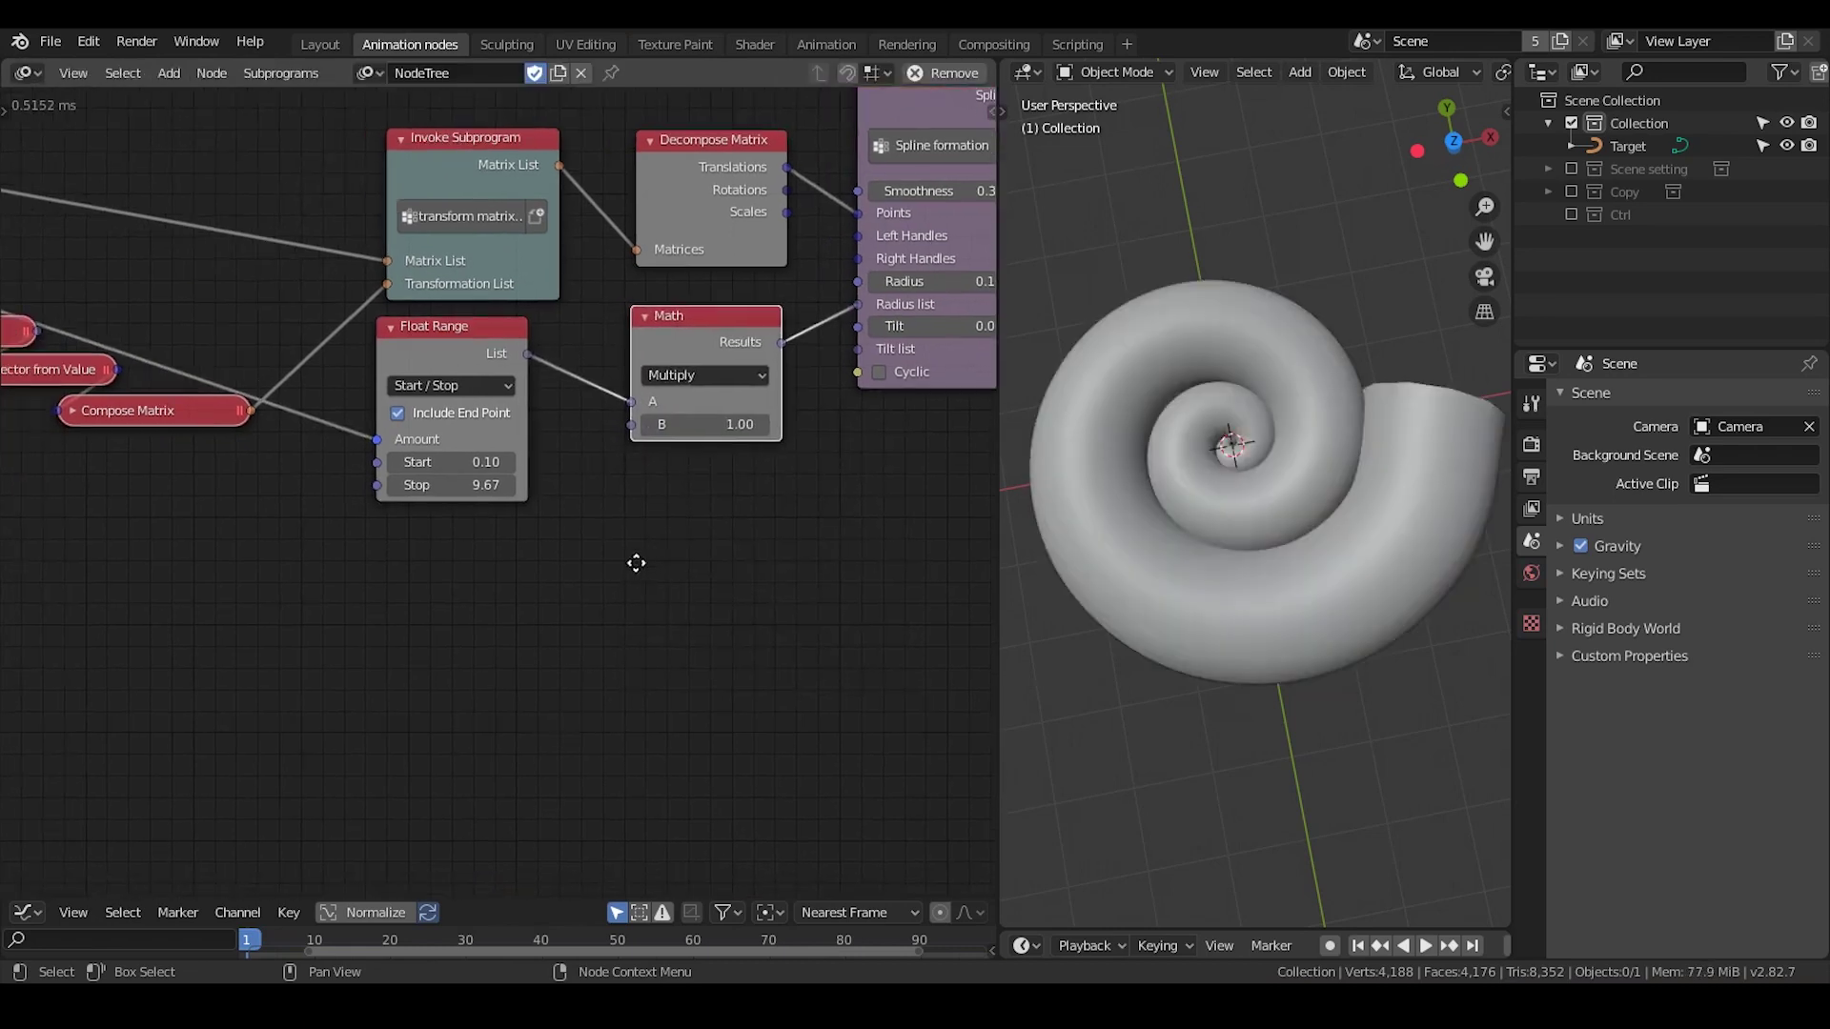
# Step: Add an Index Mask Falloff node, arrange the nodes around it, and save the file
pyautogui.hotkey('ctrl', 'a')
pyautogui.write('inde')
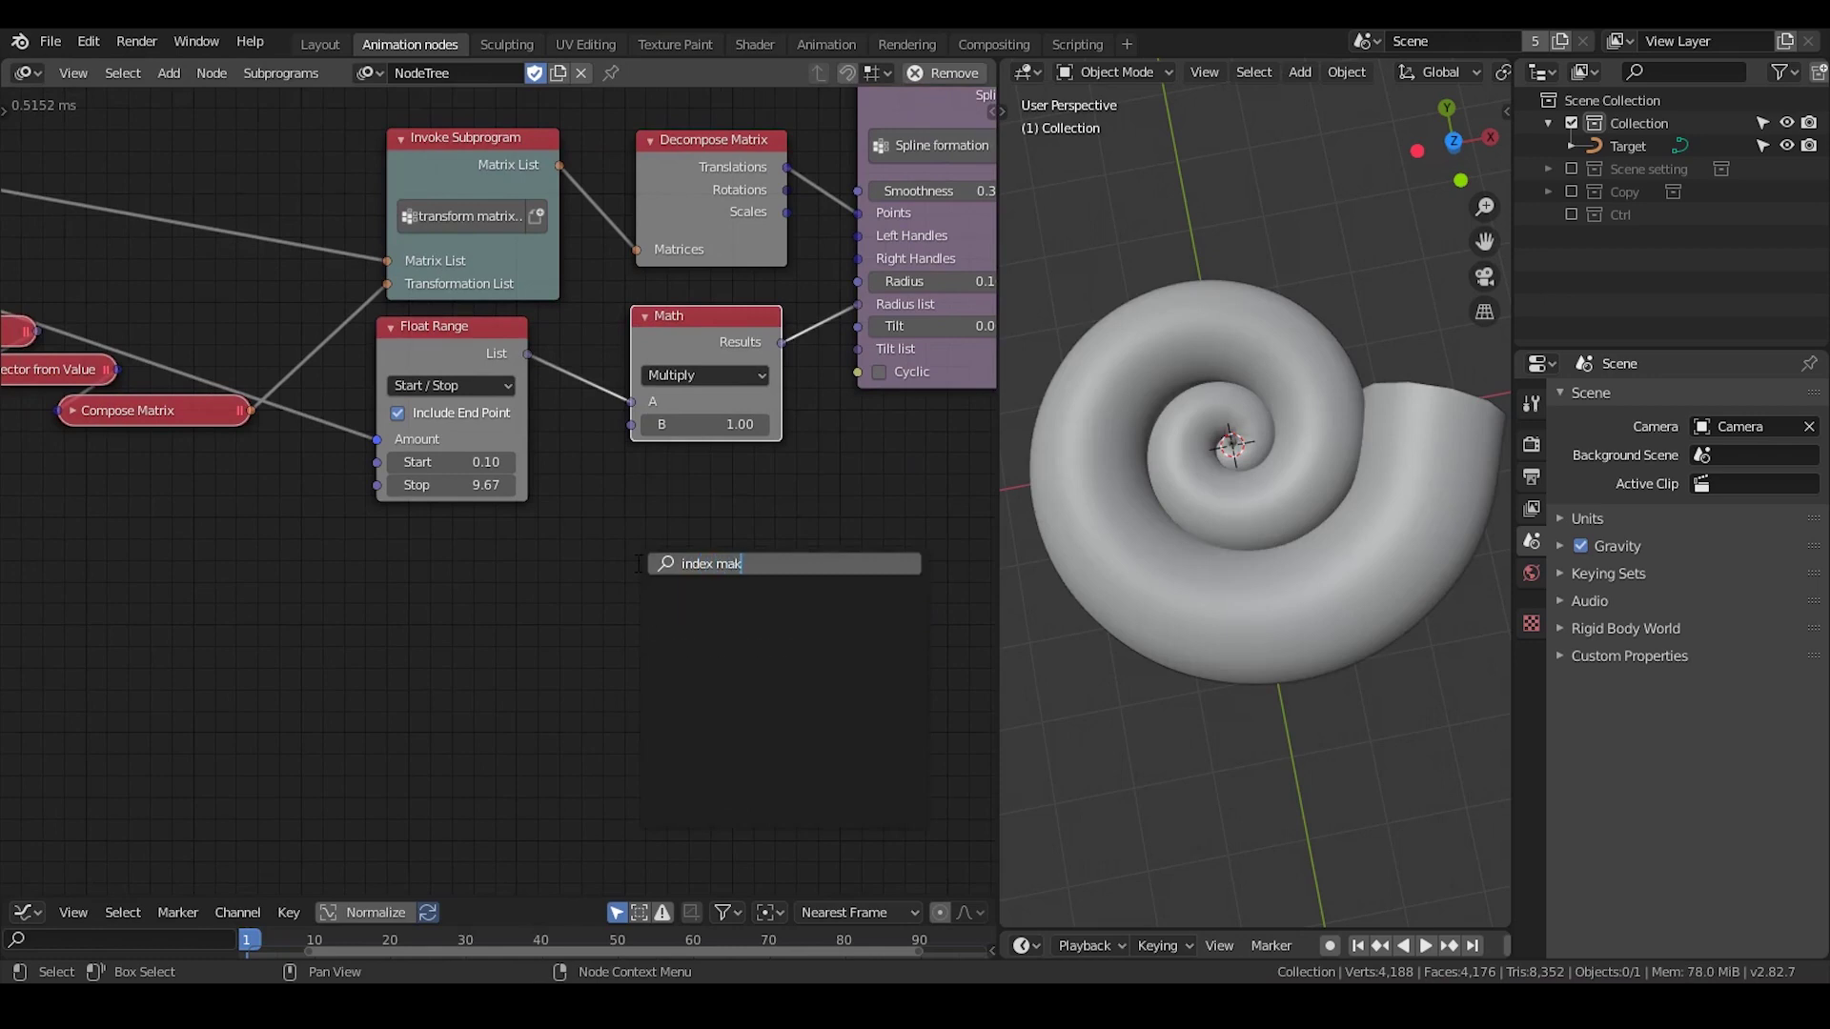
pyautogui.press('Return')
pyautogui.click(330, 541)
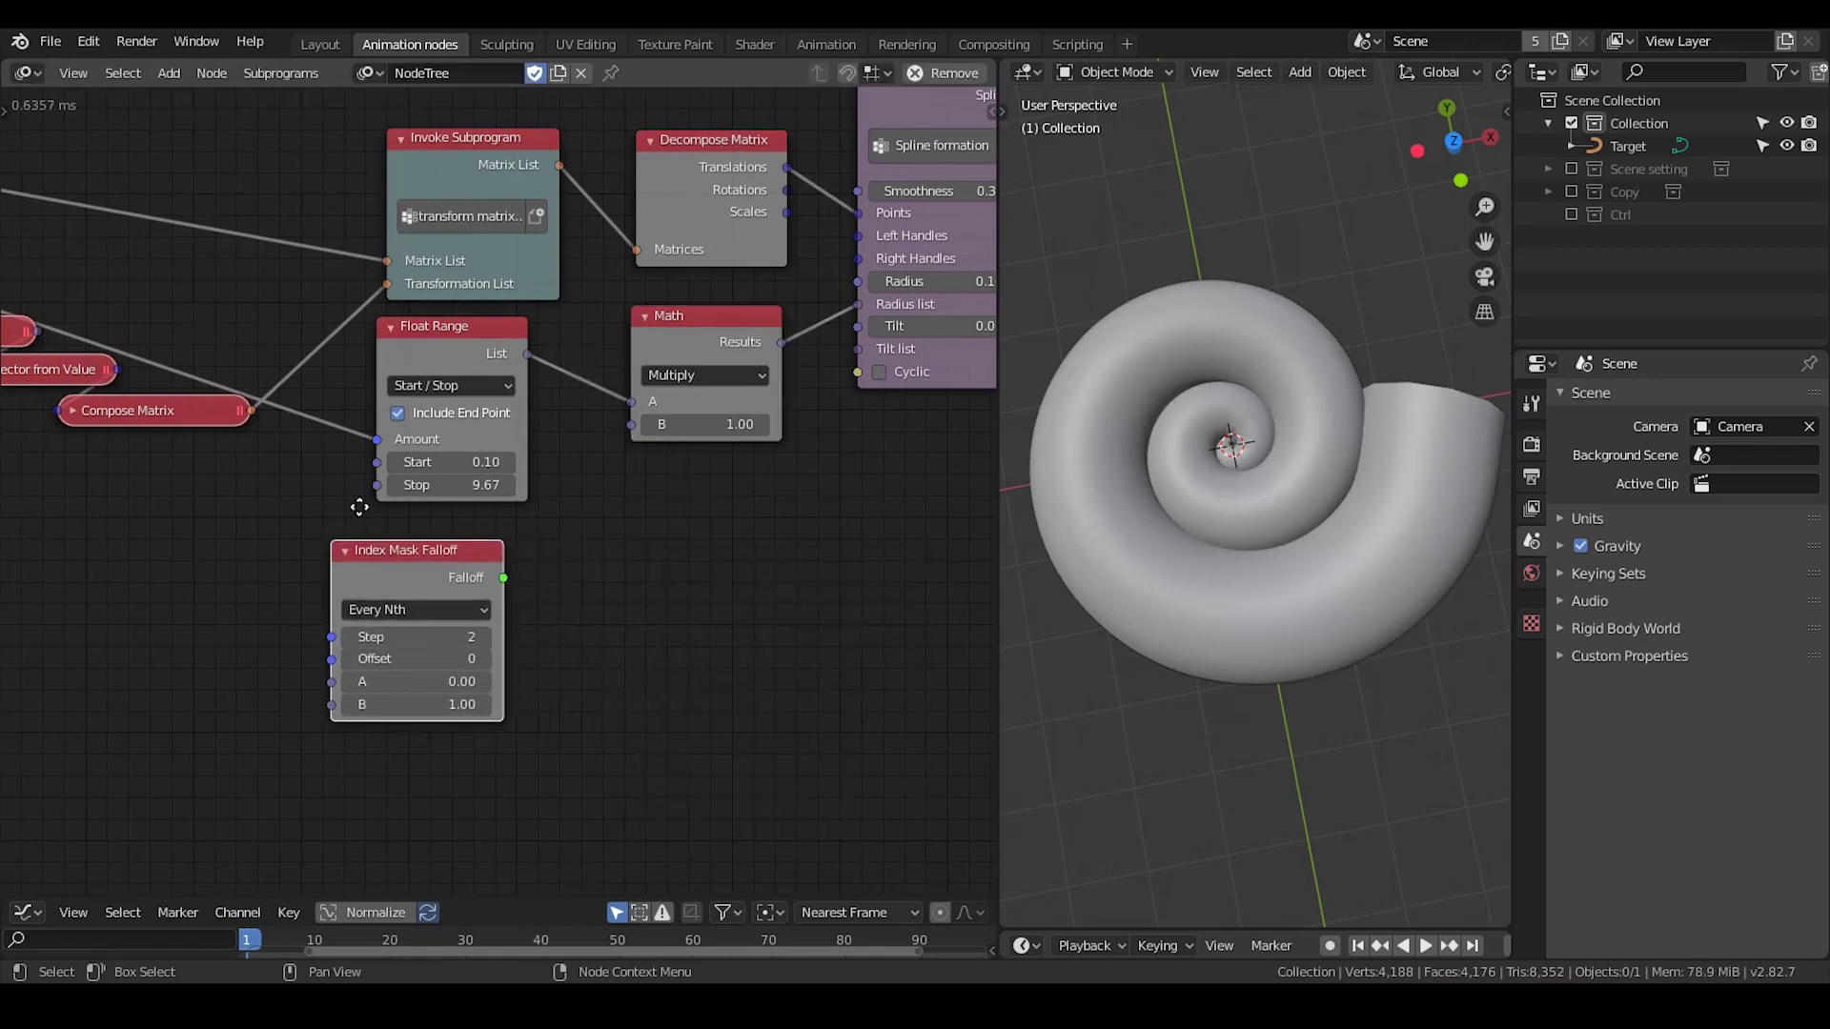
pyautogui.moveTo(362, 515); pyautogui.dragTo(618, 501, button='middle')
pyautogui.moveTo(665, 360)
pyautogui.mouseDown()
pyautogui.moveTo(434, 420)
pyautogui.moveTo(422, 461)
pyautogui.mouseUp()
pyautogui.moveTo(623, 540); pyautogui.dragTo(500, 482, button='middle')
pyautogui.moveTo(511, 486); pyautogui.dragTo(569, 523)
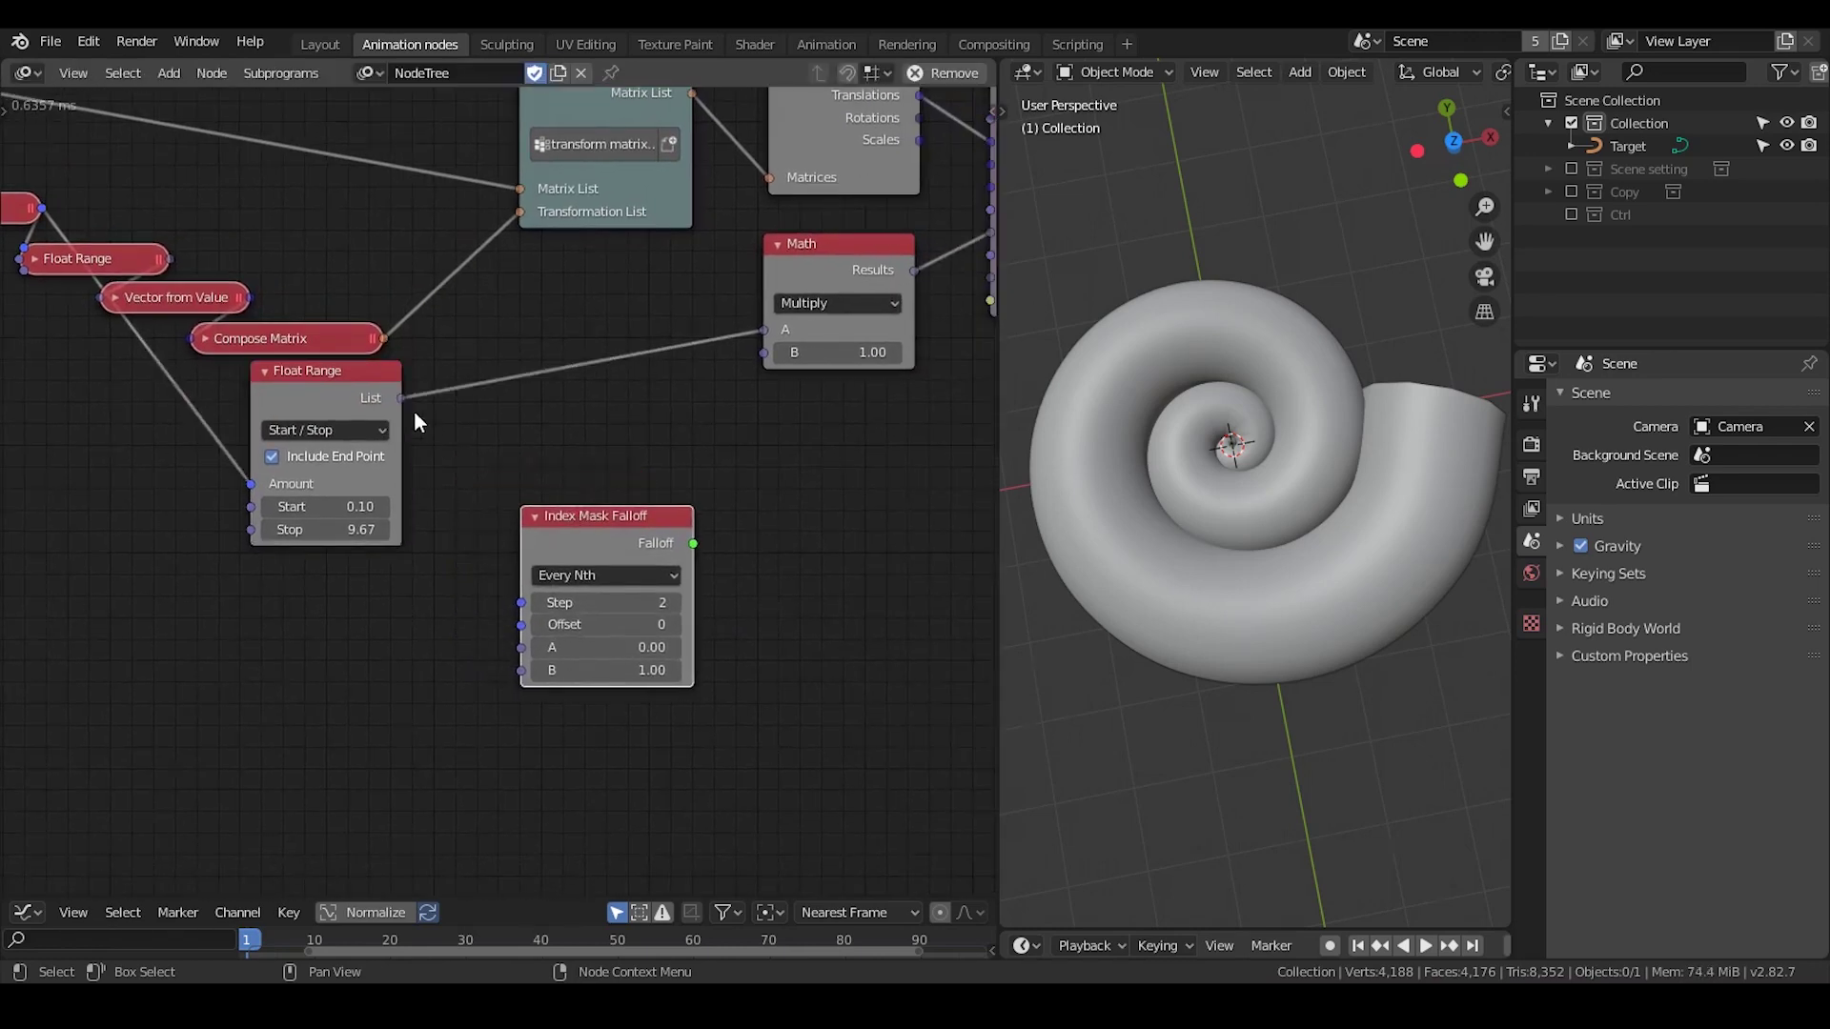
pyautogui.moveTo(401, 399); pyautogui.dragTo(523, 610)
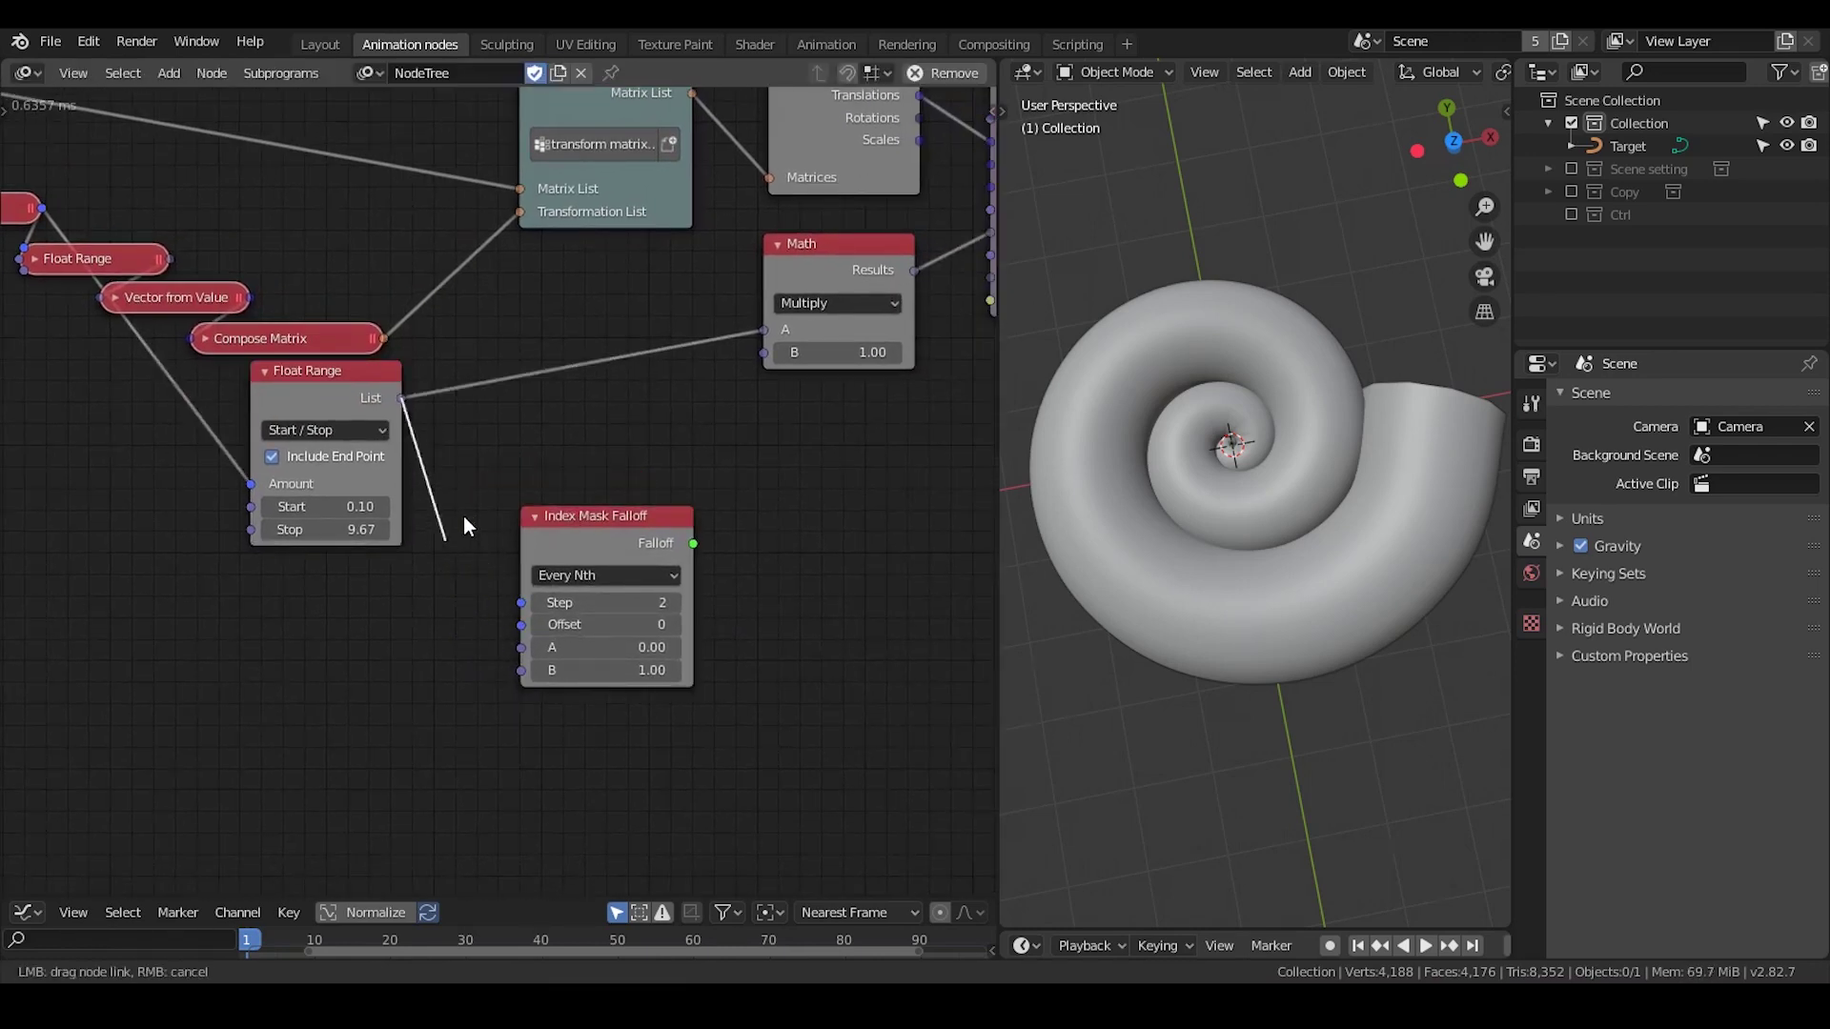
pyautogui.hotkey('ctrl', 's')
# Step: Add an Evaluate Falloff node and position it beside Index Mask Falloff
pyautogui.moveTo(572, 519); pyautogui.dragTo(443, 573)
pyautogui.hotkey('ctrl', 'a')
pyautogui.write('ev')
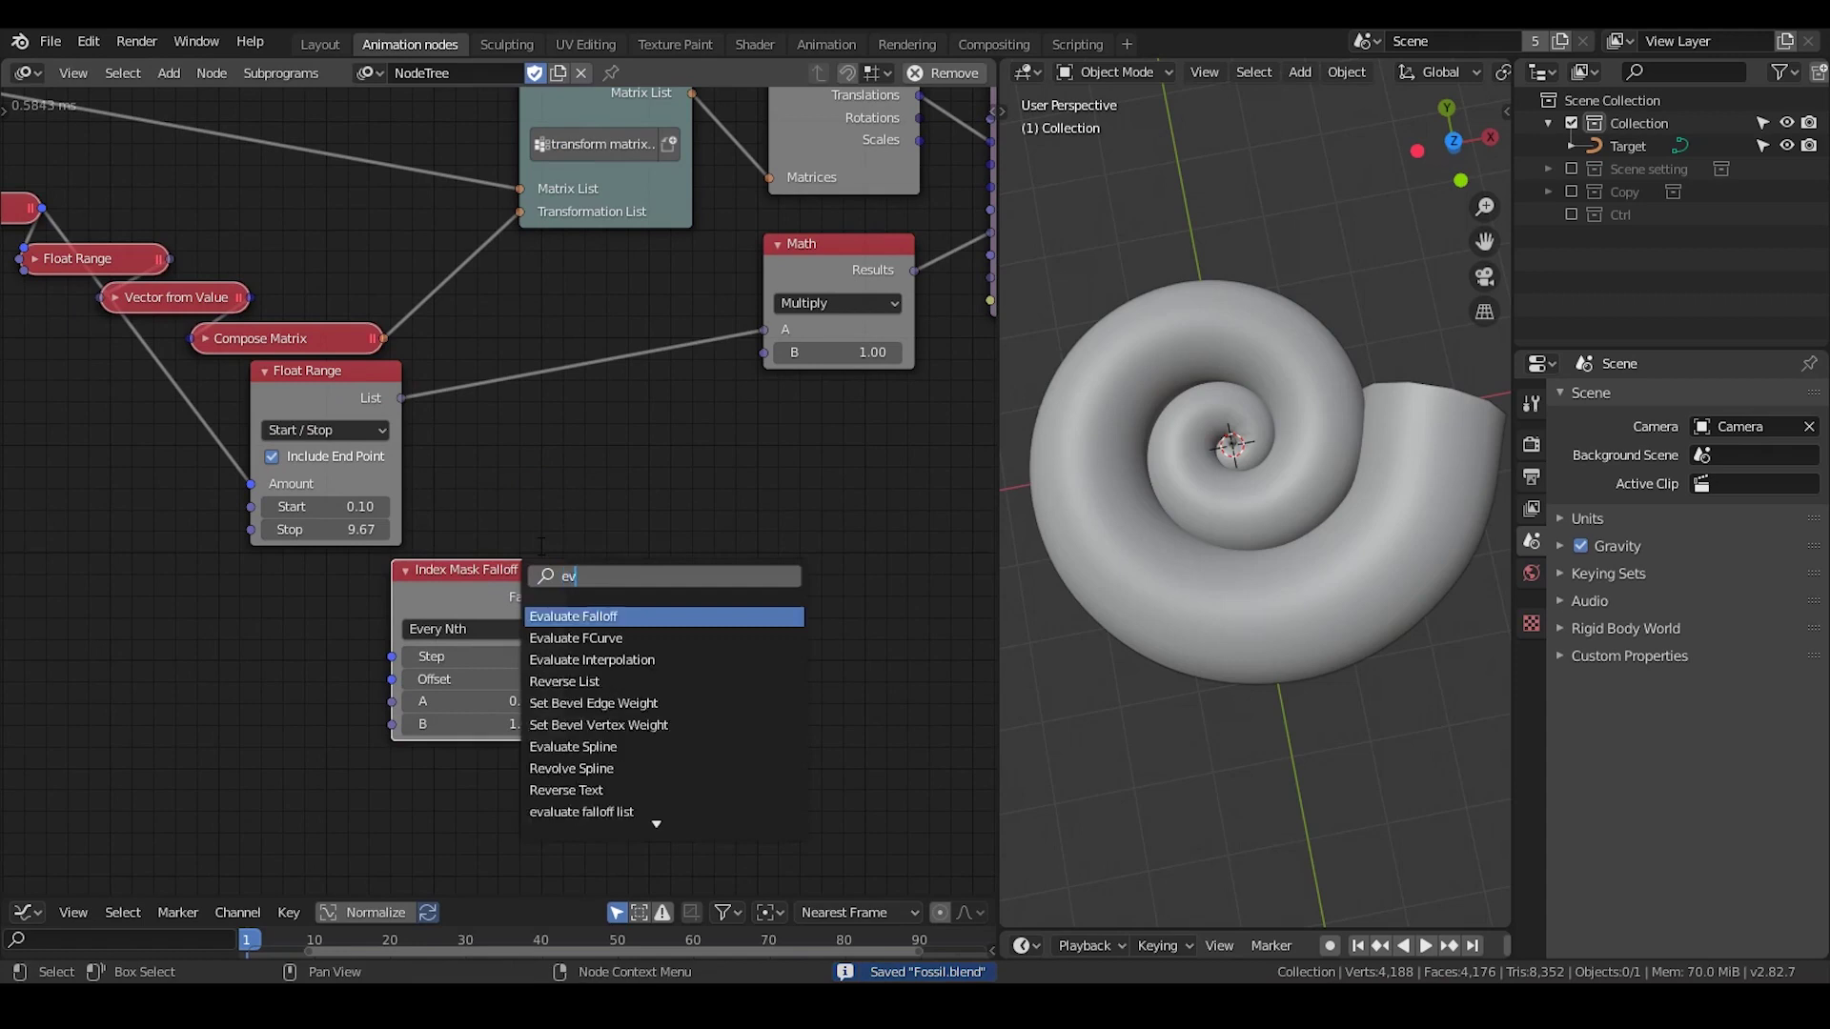
pyautogui.write('aluate')
pyautogui.press('Return')
pyautogui.click(620, 429)
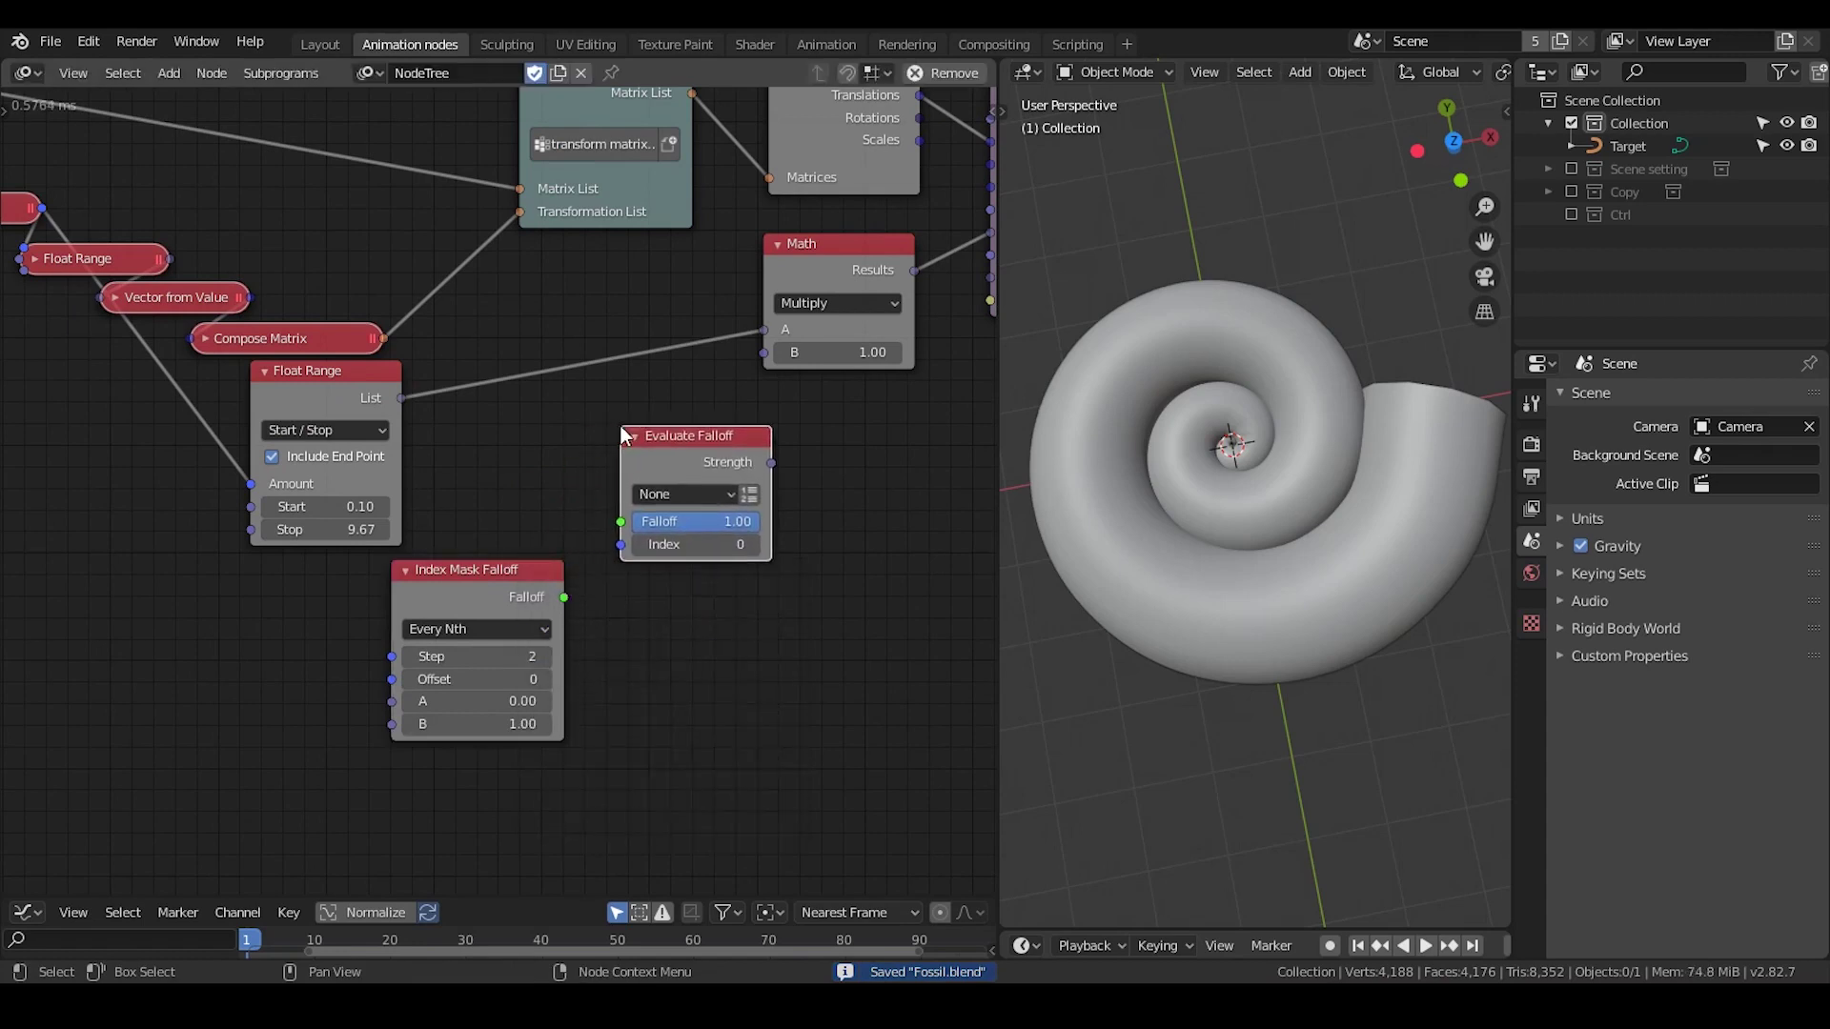
pyautogui.click(696, 489)
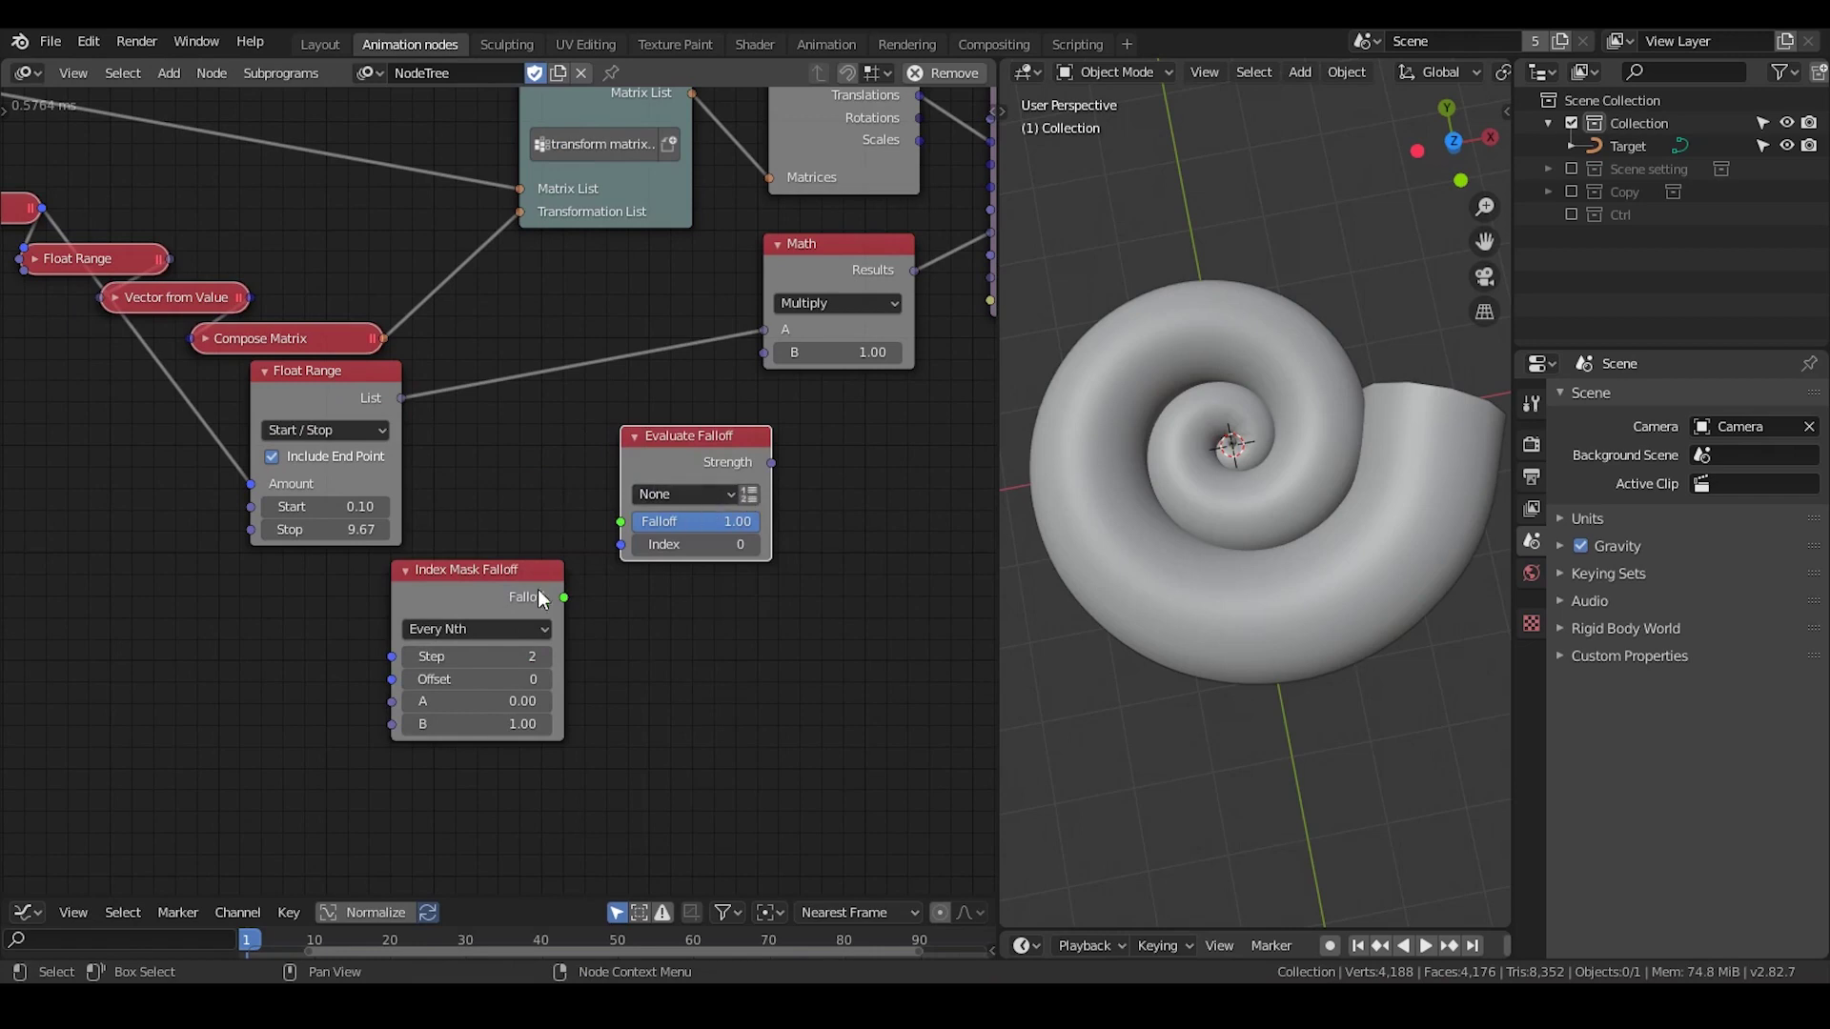
pyautogui.moveTo(538, 593); pyautogui.dragTo(457, 611)
pyautogui.moveTo(670, 461); pyautogui.dragTo(724, 473)
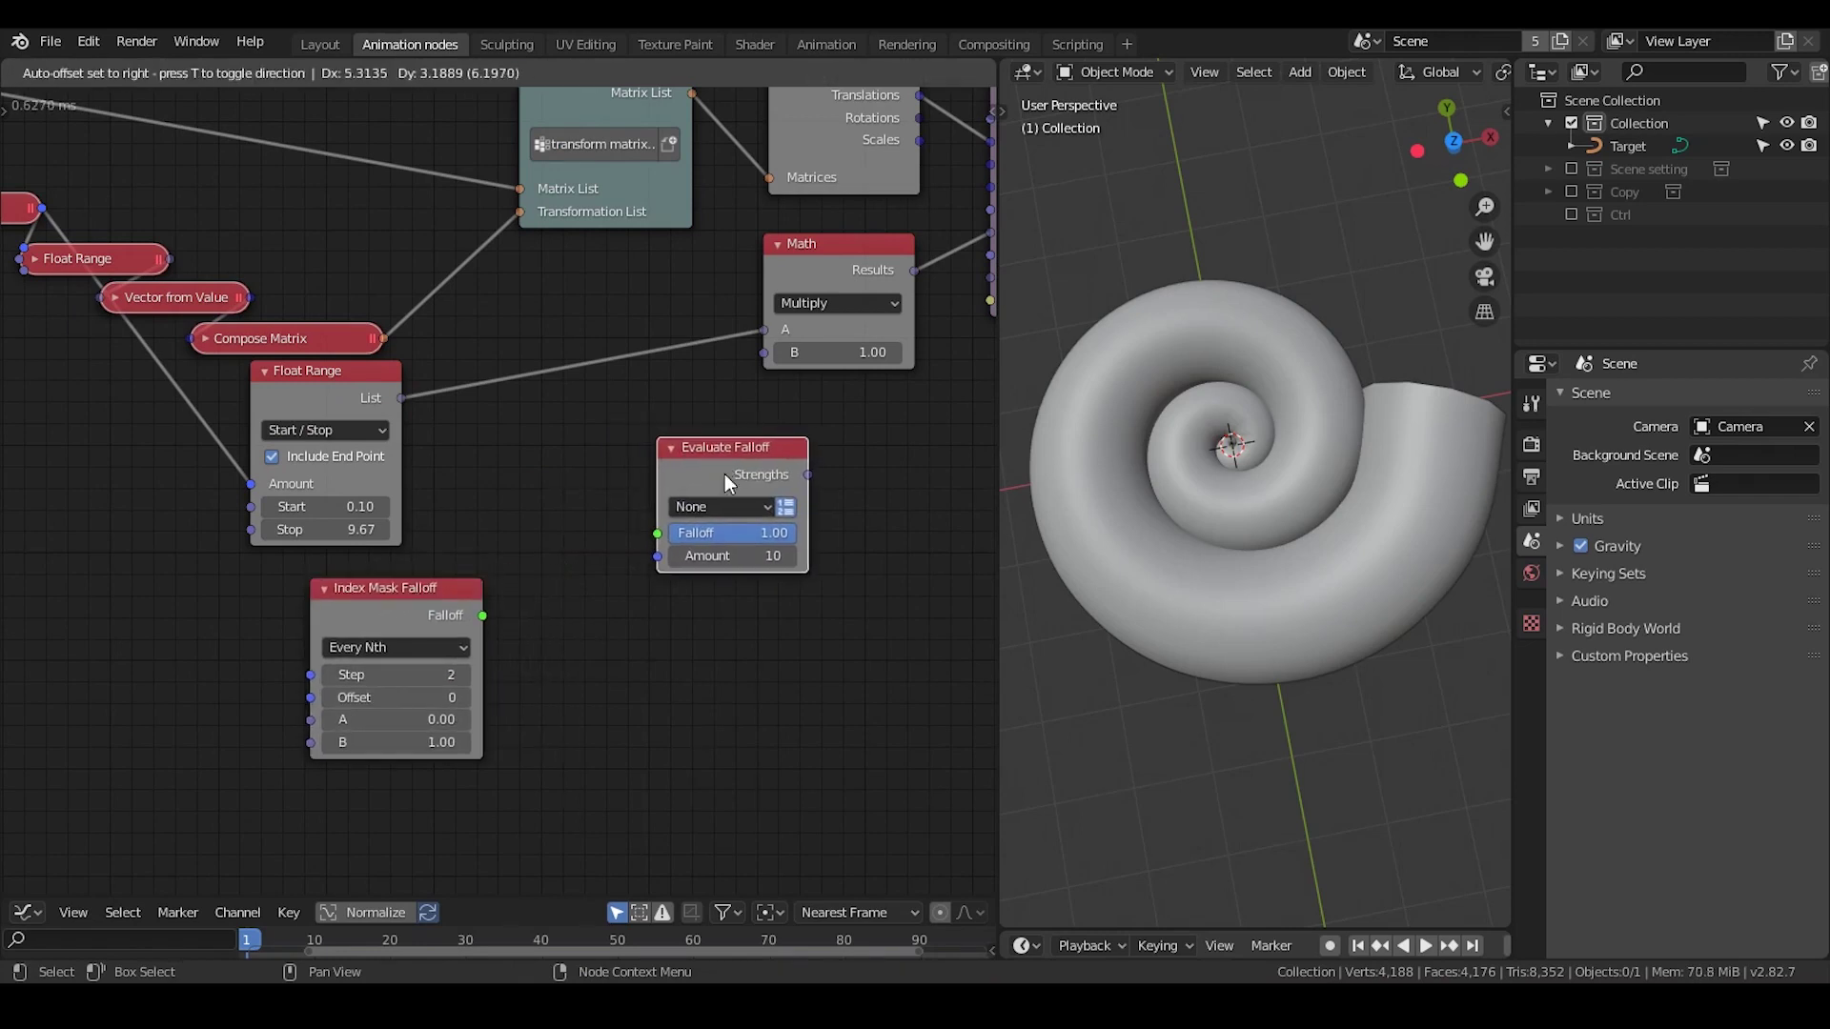
pyautogui.moveTo(296, 482); pyautogui.dragTo(456, 507, button='middle')
pyautogui.scroll(-1, 456, 507)
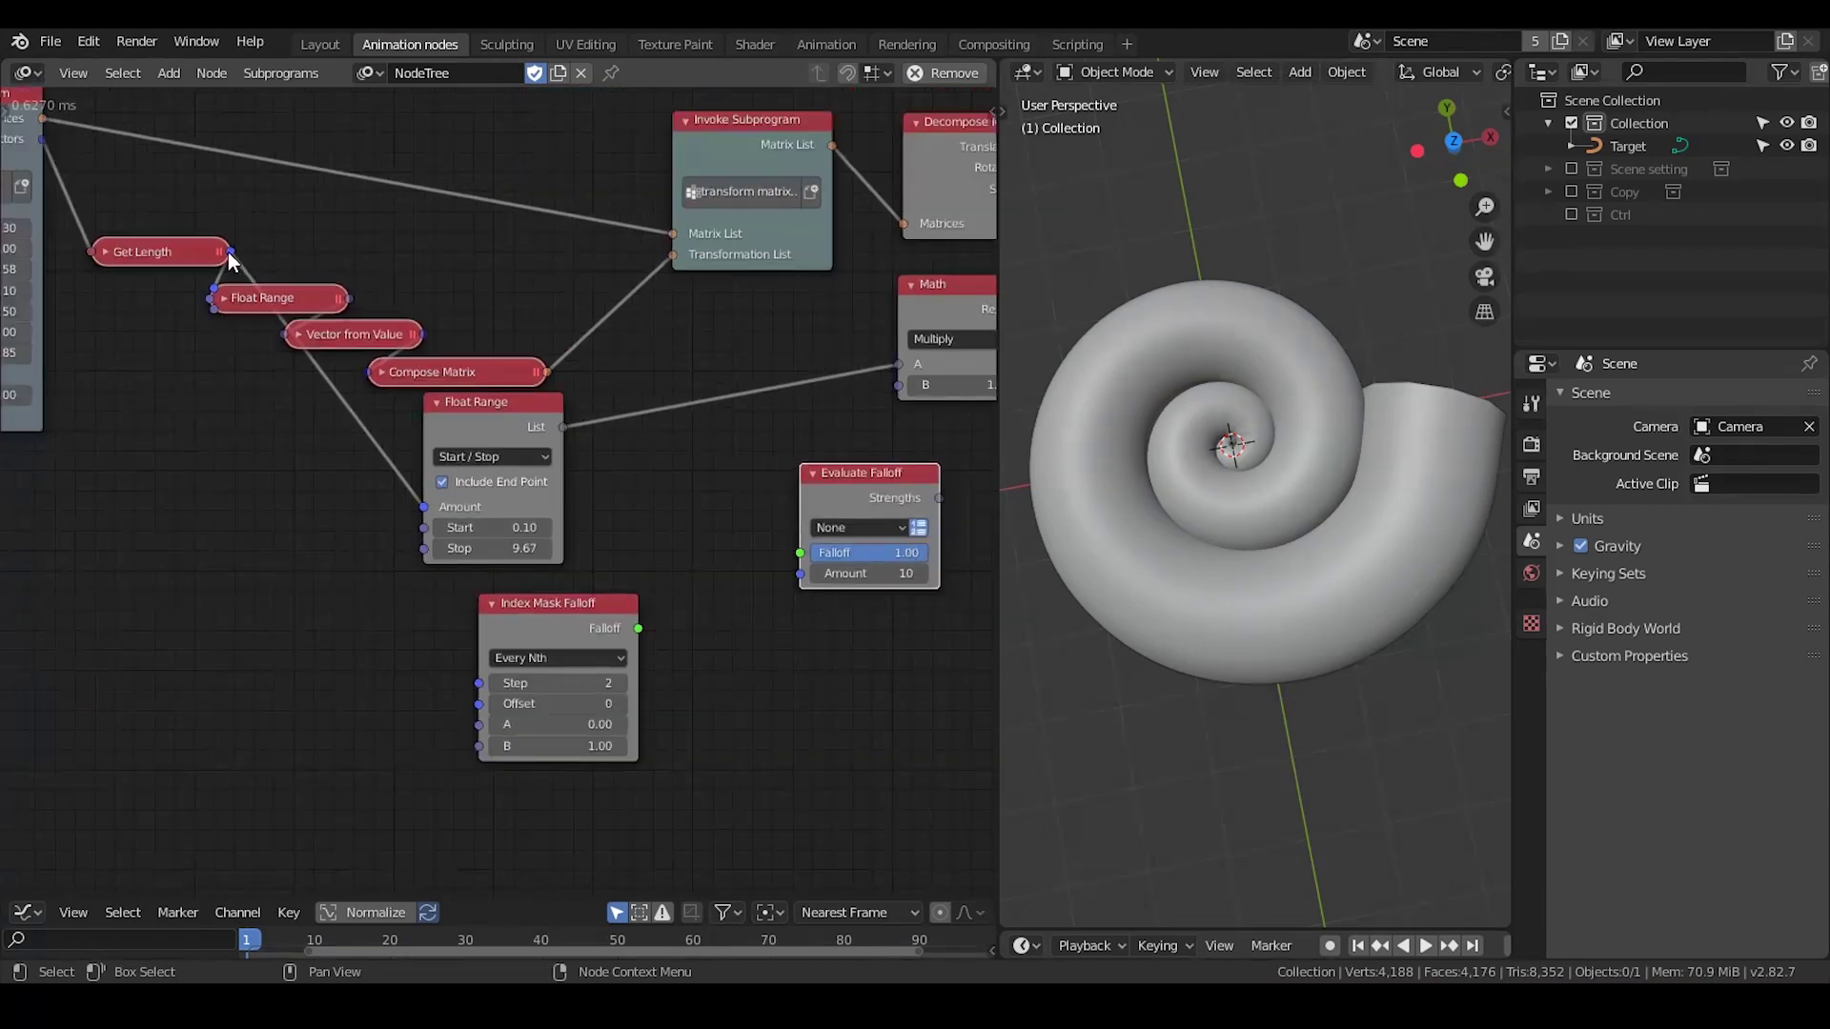
# Step: Wire Get Length and Index Mask Falloff into Evaluate Falloff, and its strengths into Math B
pyautogui.moveTo(228, 251); pyautogui.dragTo(800, 574)
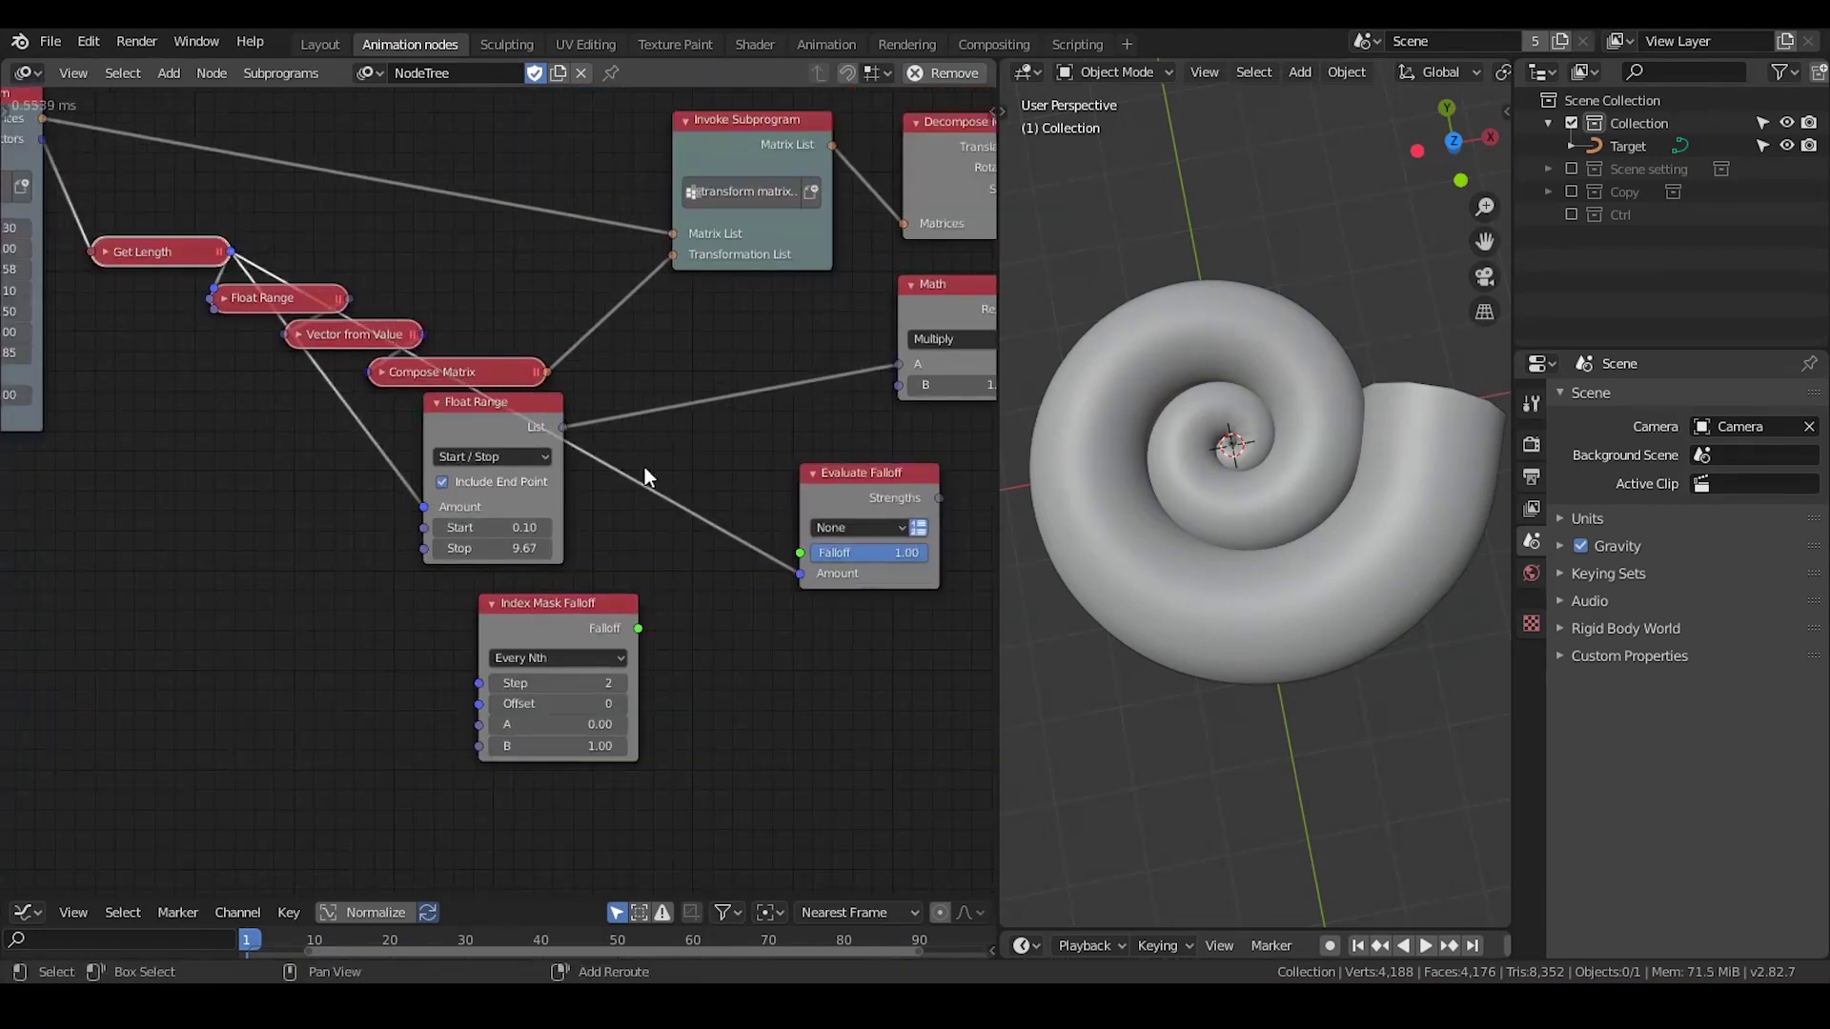
pyautogui.keyDown('shift'); pyautogui.moveTo(288, 252); pyautogui.dragTo(241, 278, button='right'); pyautogui.keyUp('shift')
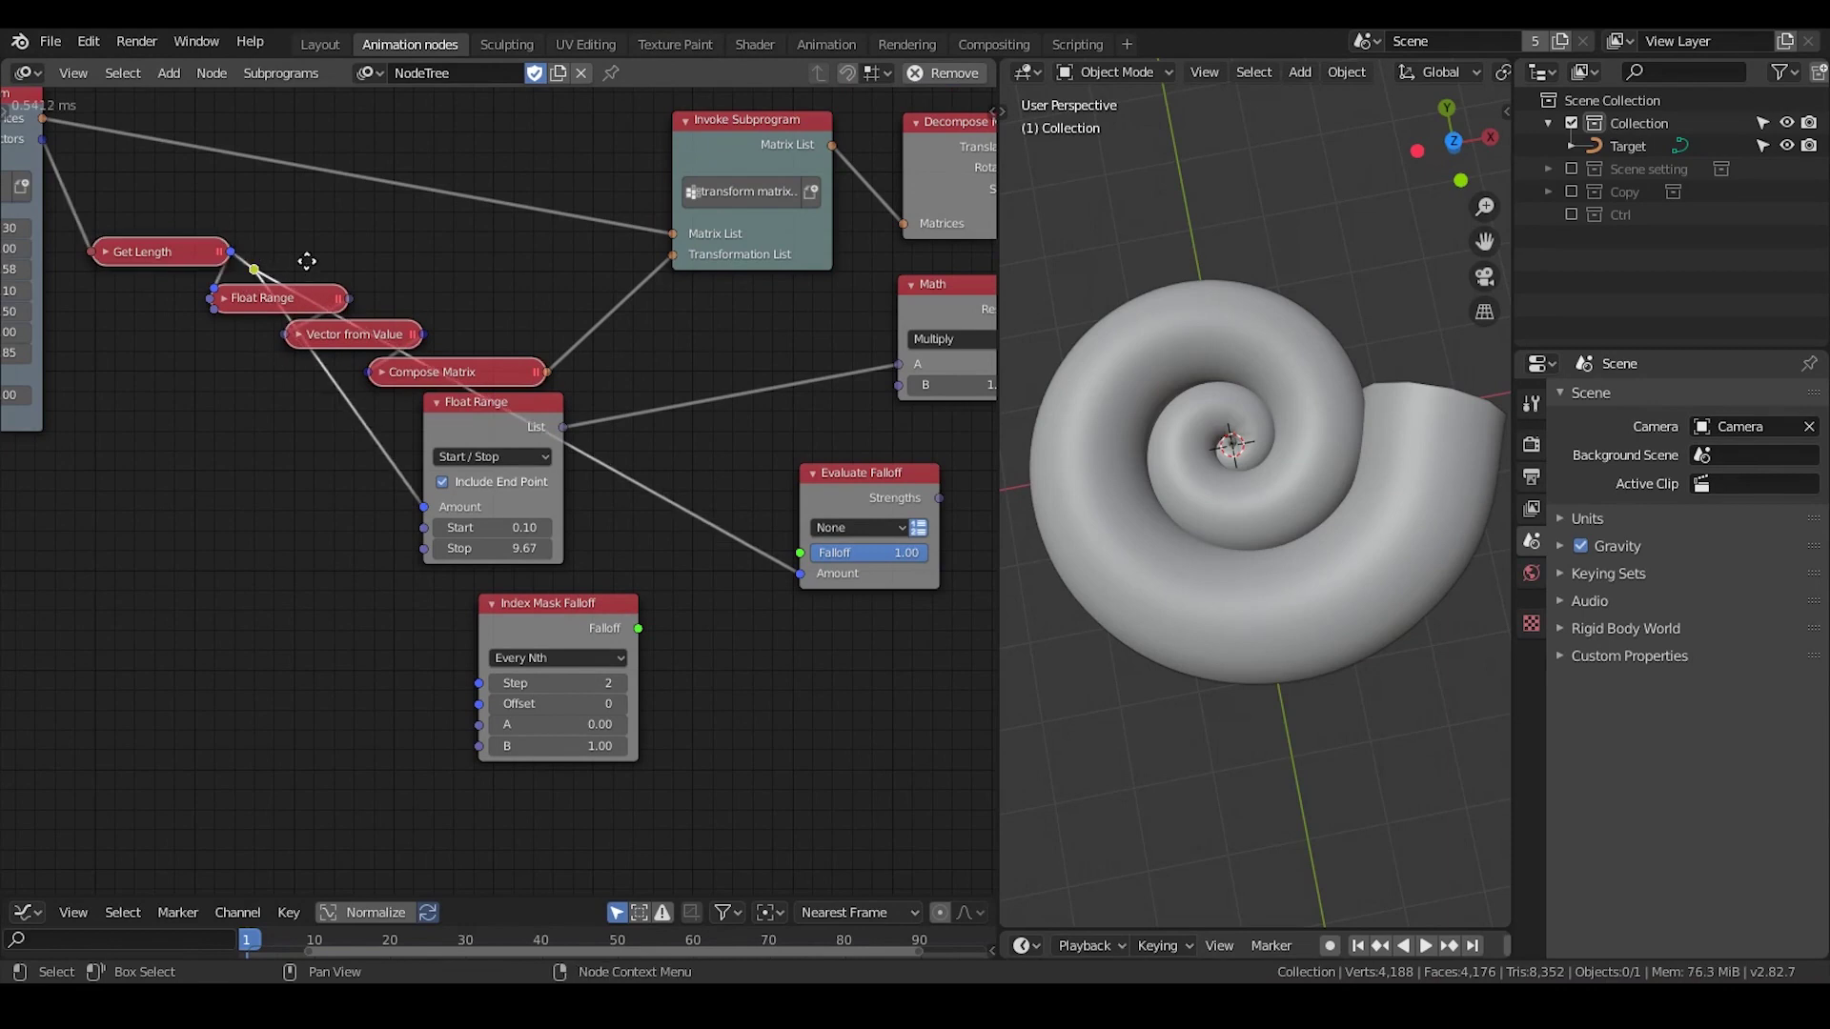
pyautogui.moveTo(243, 270); pyautogui.dragTo(281, 578)
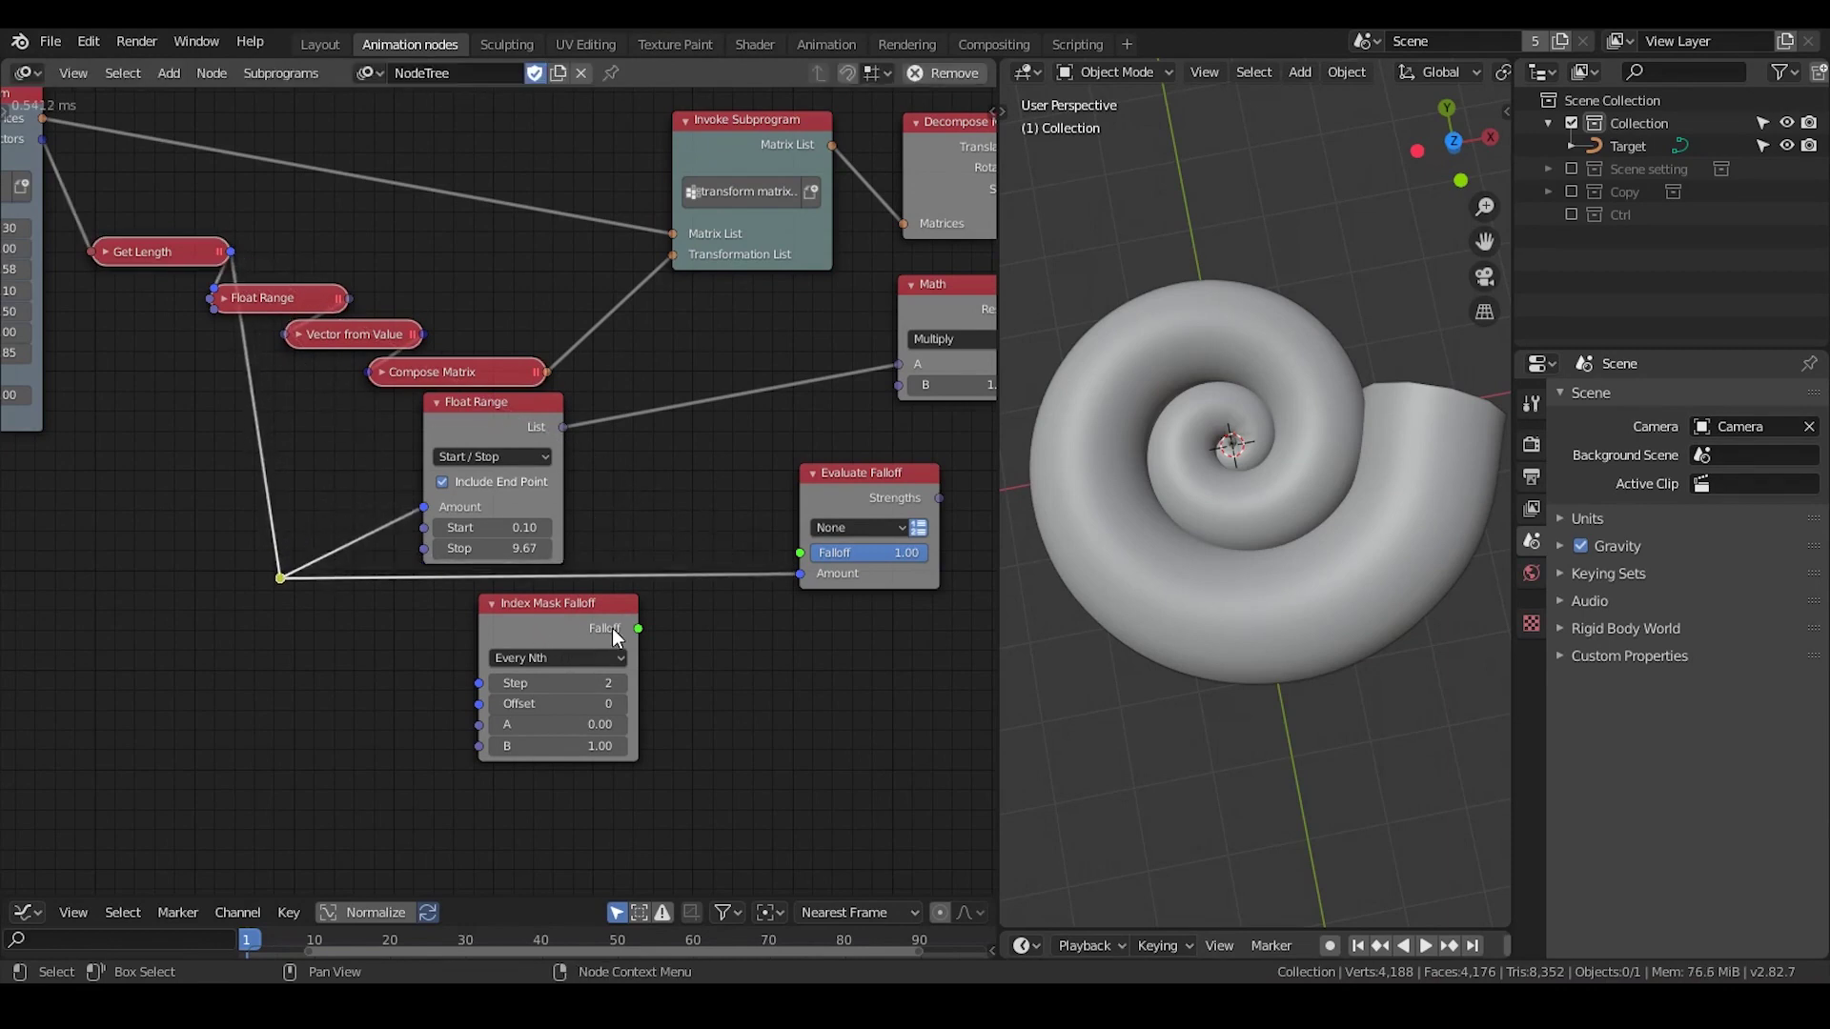
pyautogui.moveTo(637, 628); pyautogui.dragTo(694, 587)
pyautogui.moveTo(798, 551); pyautogui.dragTo(800, 553)
pyautogui.moveTo(848, 488)
pyautogui.mouseDown()
pyautogui.moveTo(729, 472)
pyautogui.moveTo(896, 386)
pyautogui.mouseUp()
pyautogui.moveTo(882, 528)
pyautogui.mouseDown(button='middle')
pyautogui.moveTo(754, 485)
pyautogui.moveTo(696, 489)
pyautogui.mouseUp(button='middle')
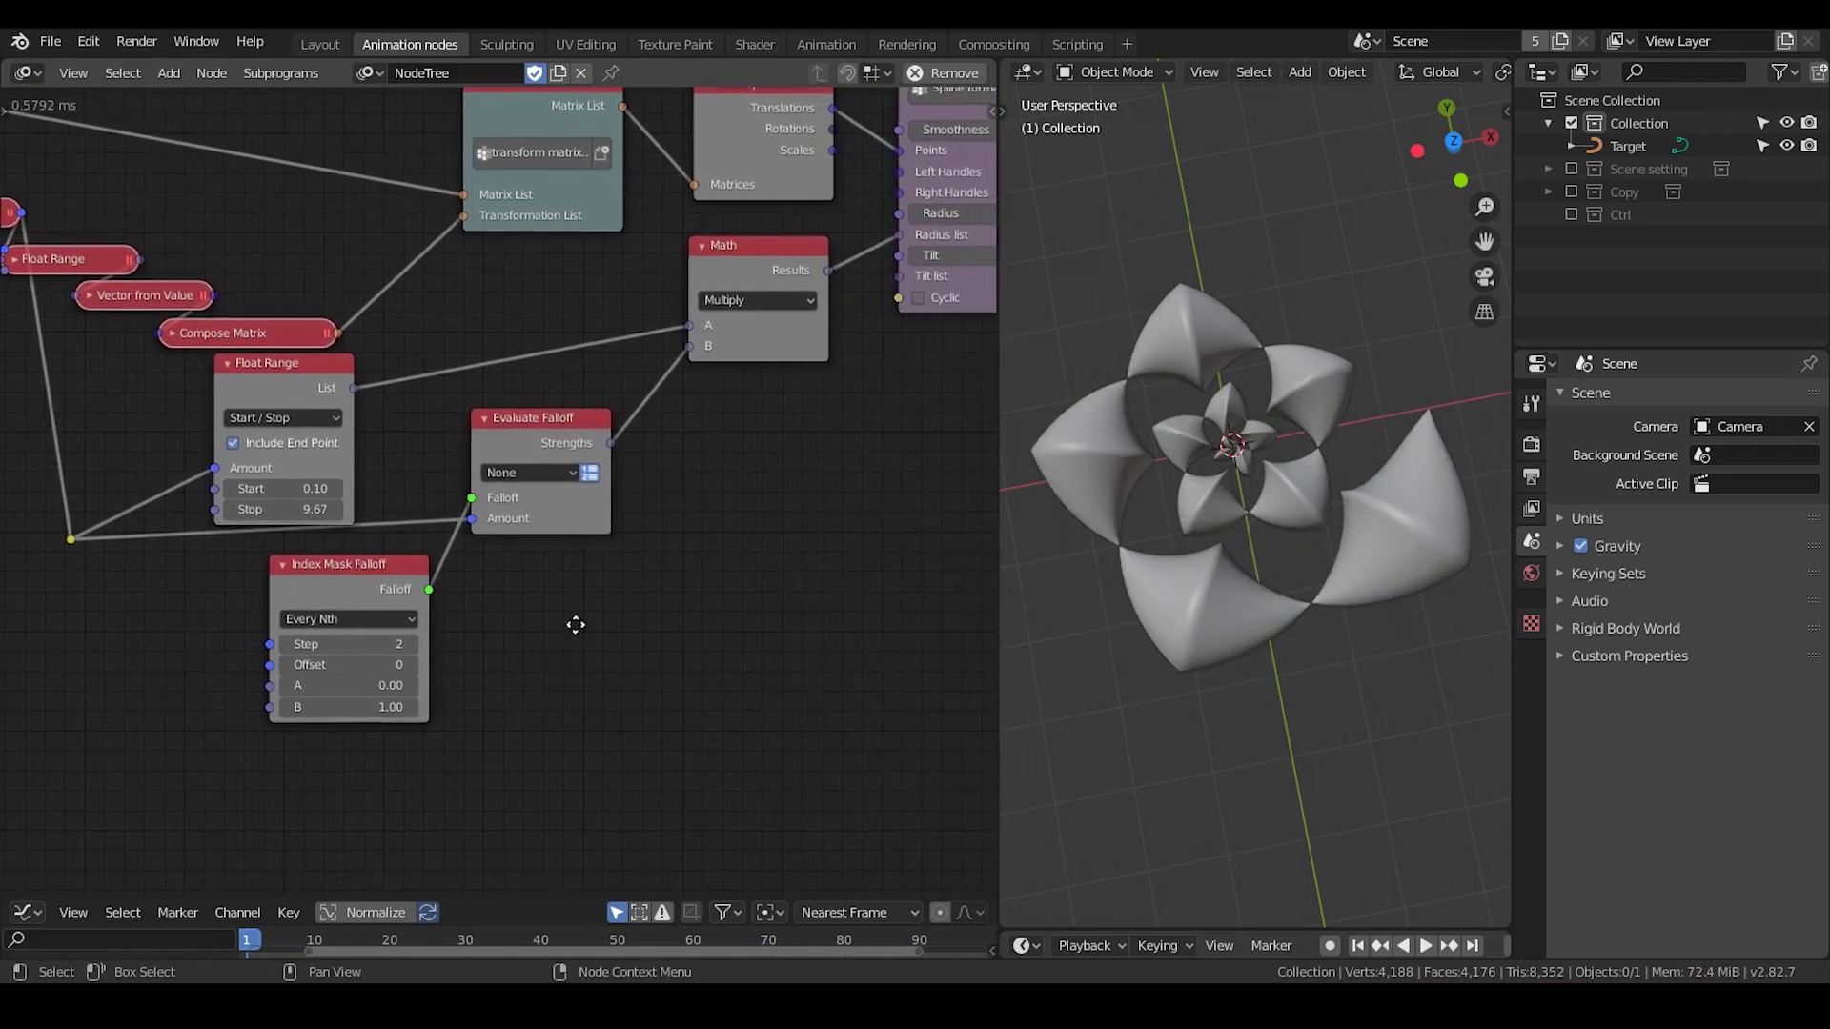
# Step: Set Index Mask Falloff A to 1.00, then lower it to dent the shell
pyautogui.moveTo(572, 624); pyautogui.dragTo(664, 634, button='middle')
pyautogui.scroll(1, 664, 633)
pyautogui.moveTo(472, 594); pyautogui.dragTo(520, 594)
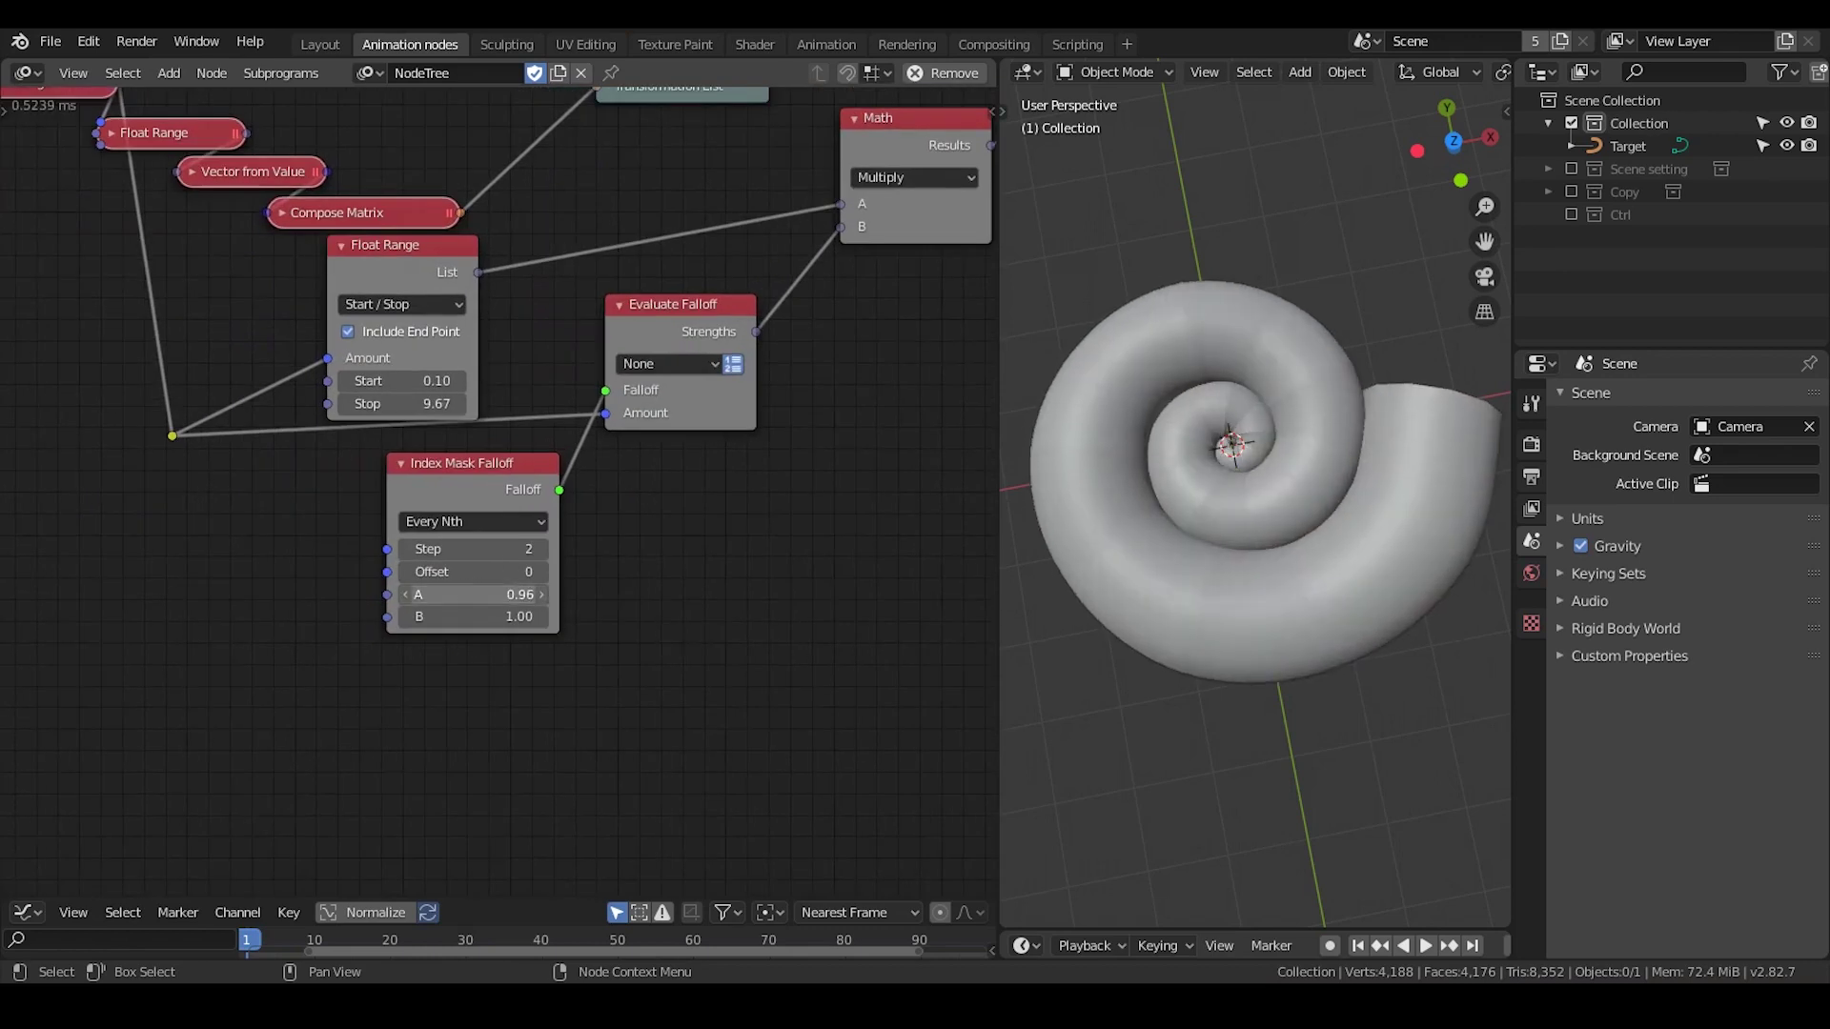
pyautogui.write('1')
pyautogui.press('Return')
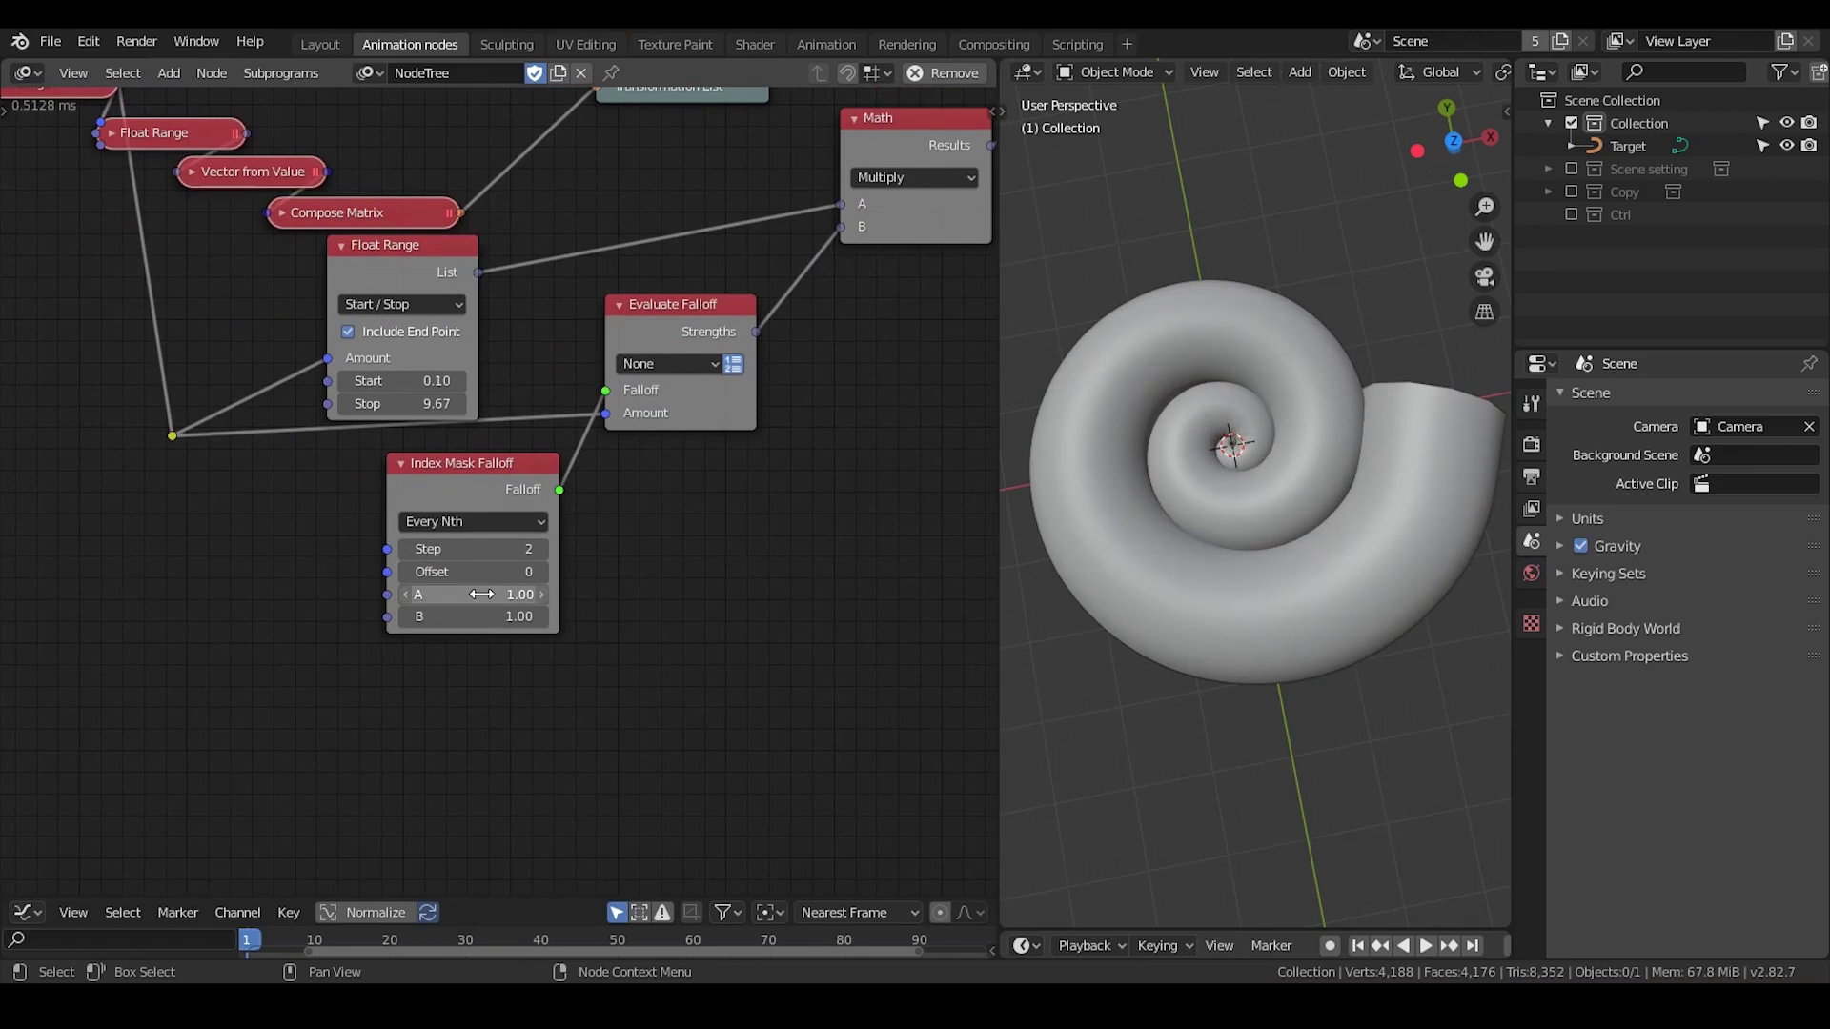
pyautogui.press('g')
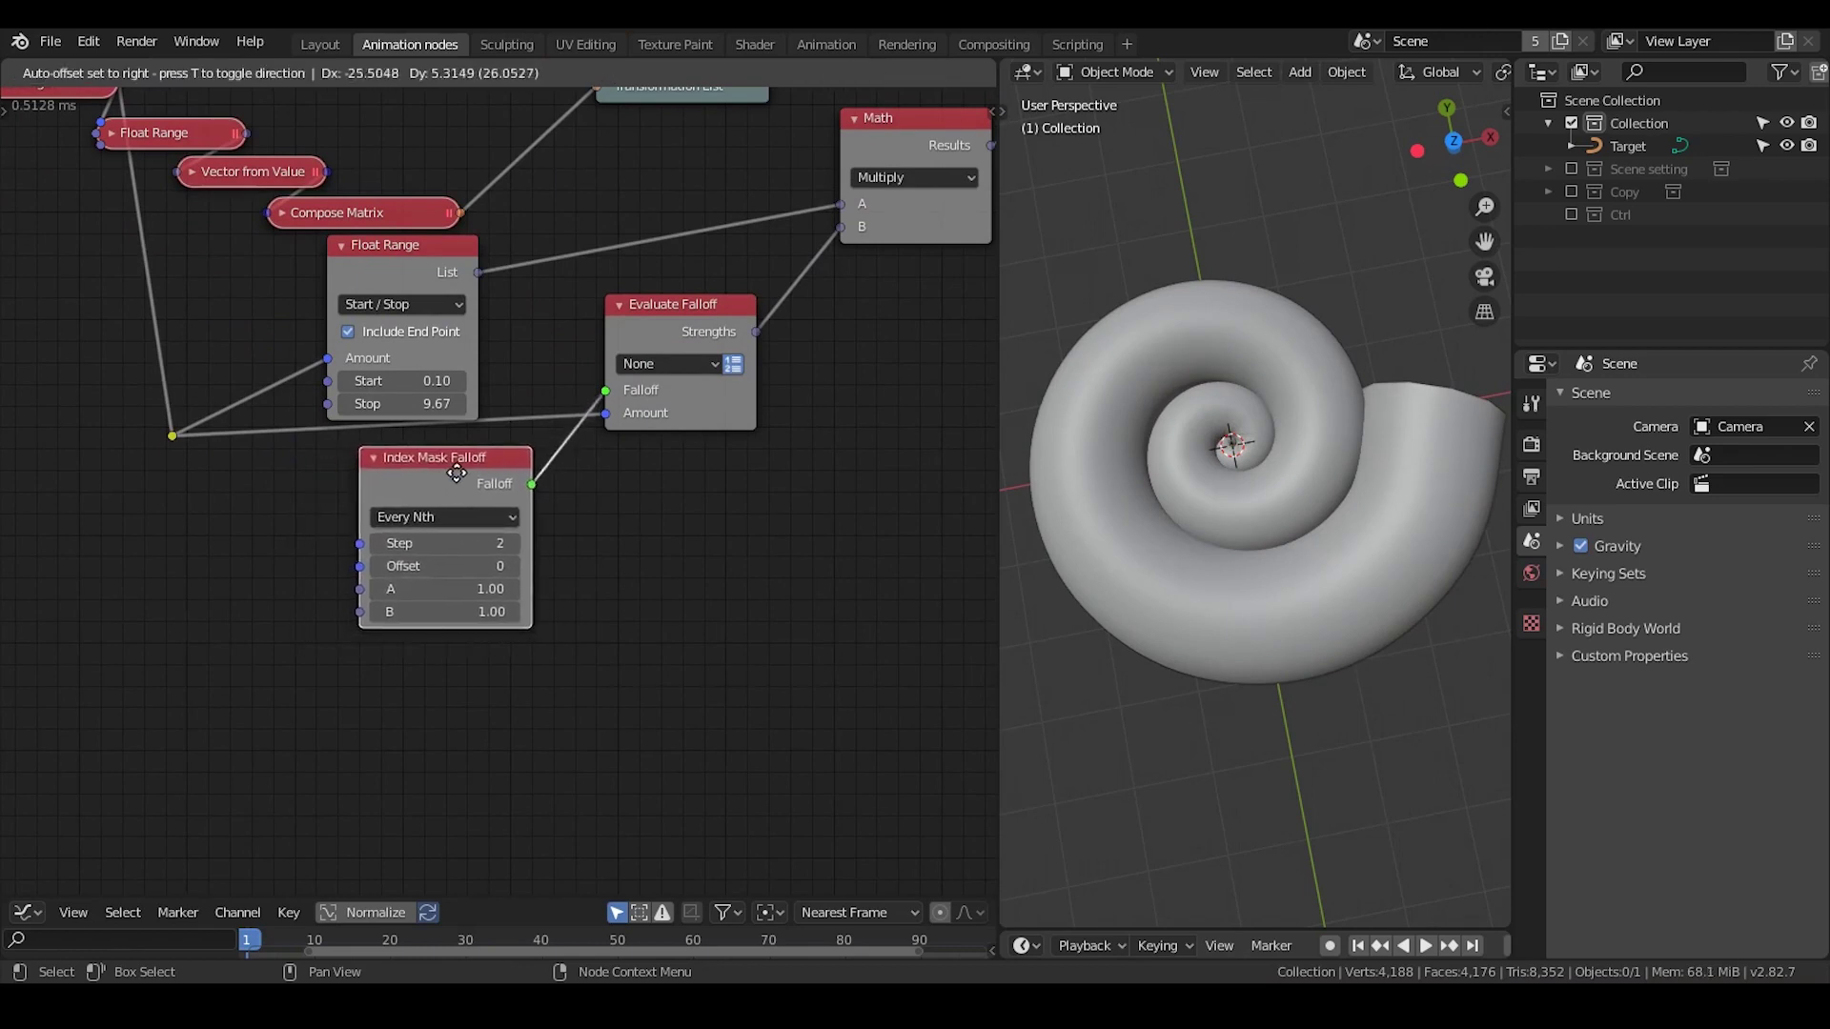
pyautogui.click(469, 582)
pyautogui.moveTo(468, 582); pyautogui.dragTo(449, 583)
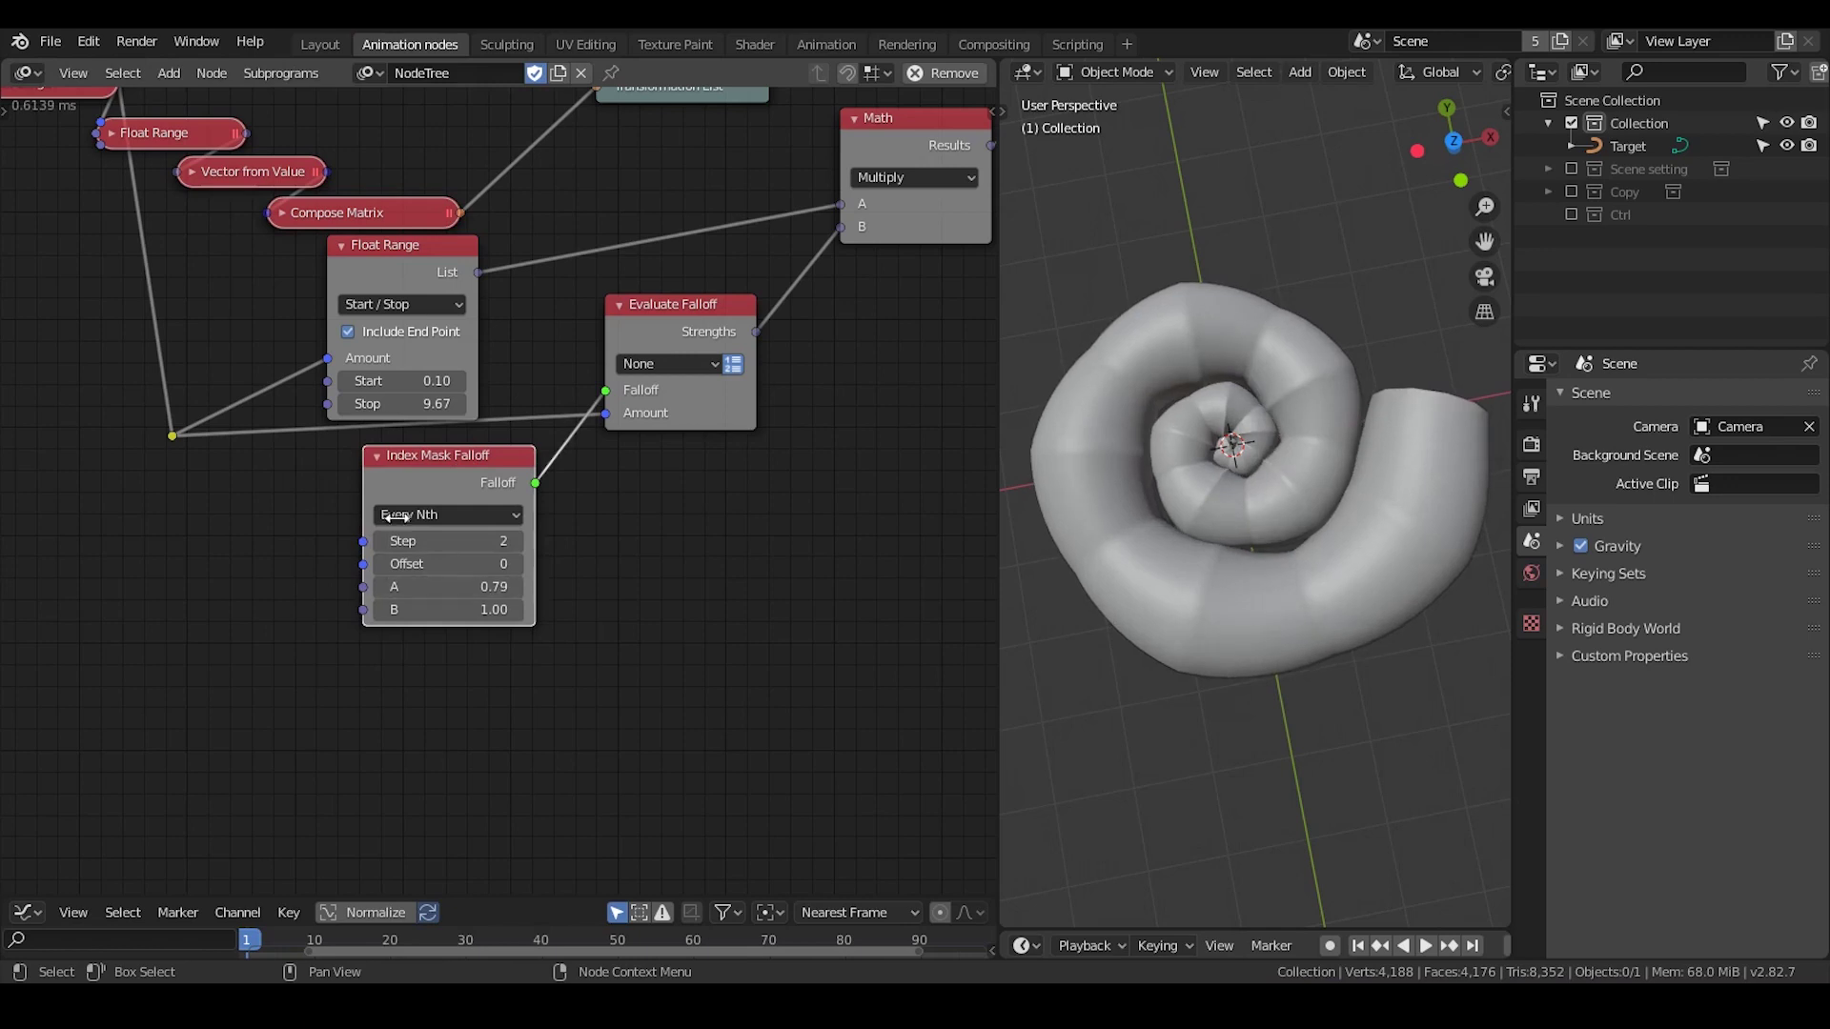
# Step: Raise the spiral resolution to 90 for many more segments
pyautogui.moveTo(395, 515); pyautogui.dragTo(782, 721, button='middle')
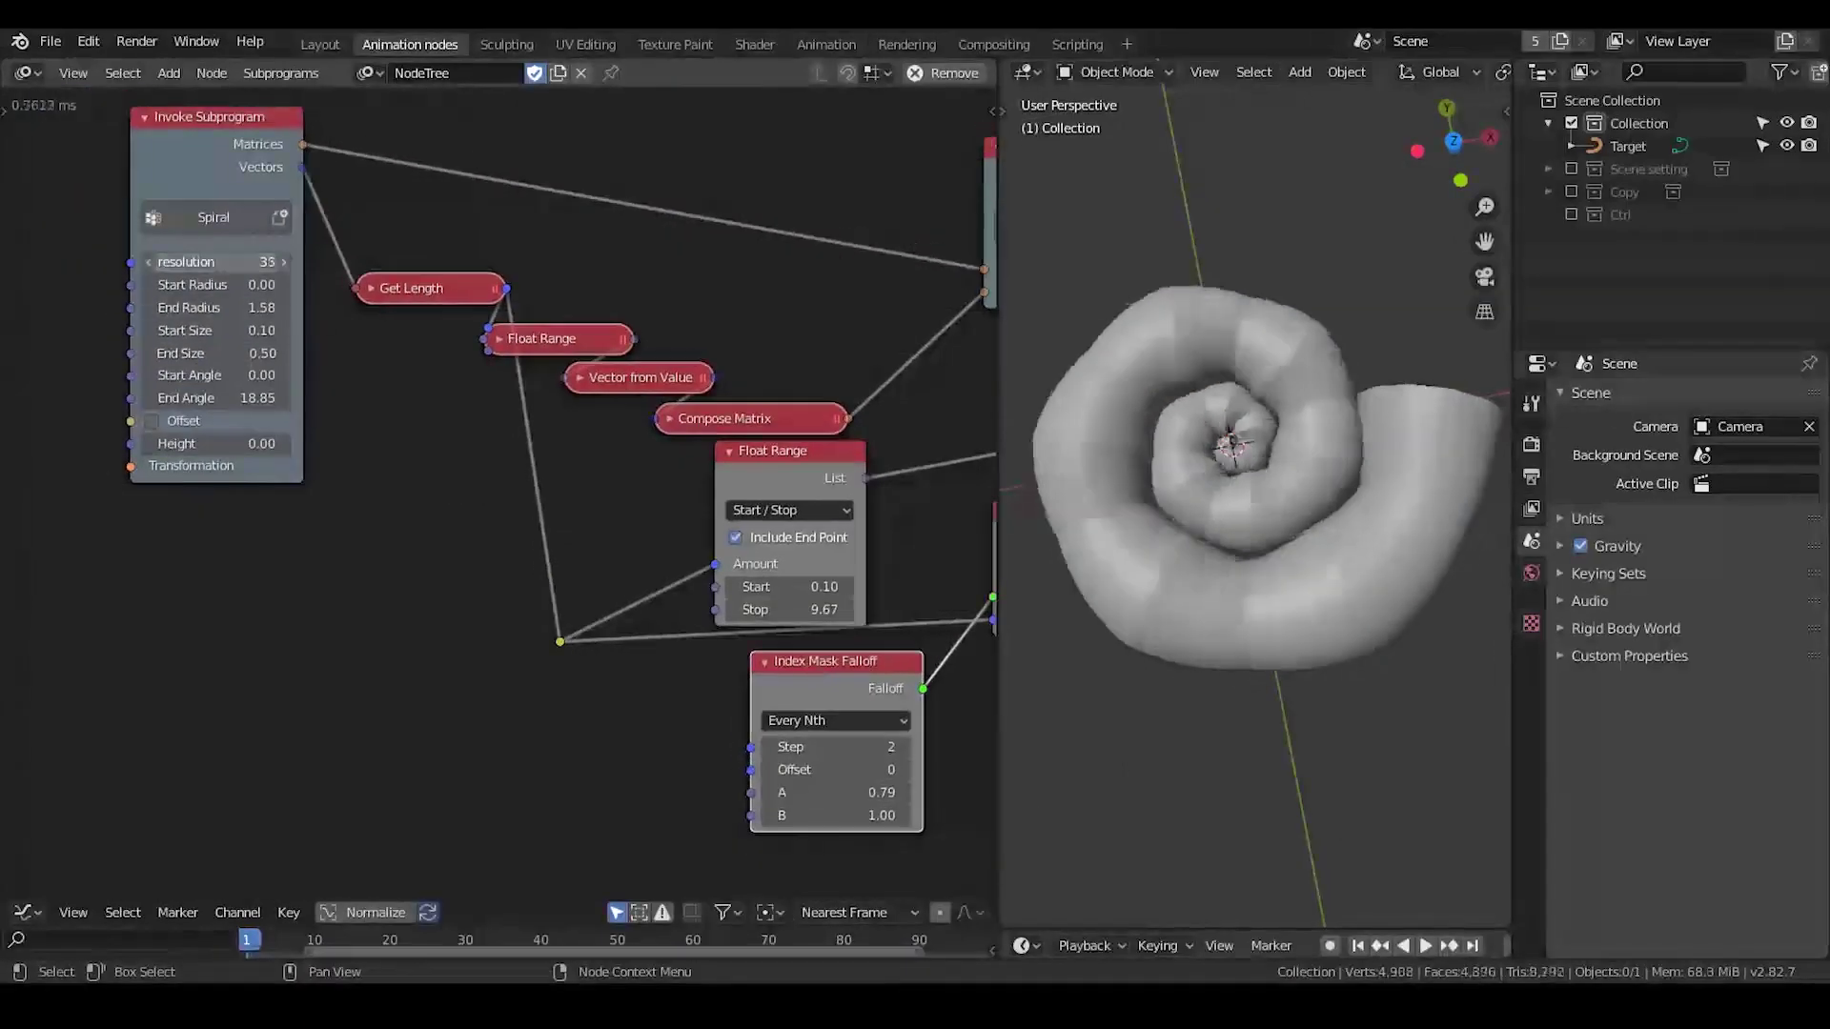
pyautogui.moveTo(214, 261); pyautogui.dragTo(288, 261)
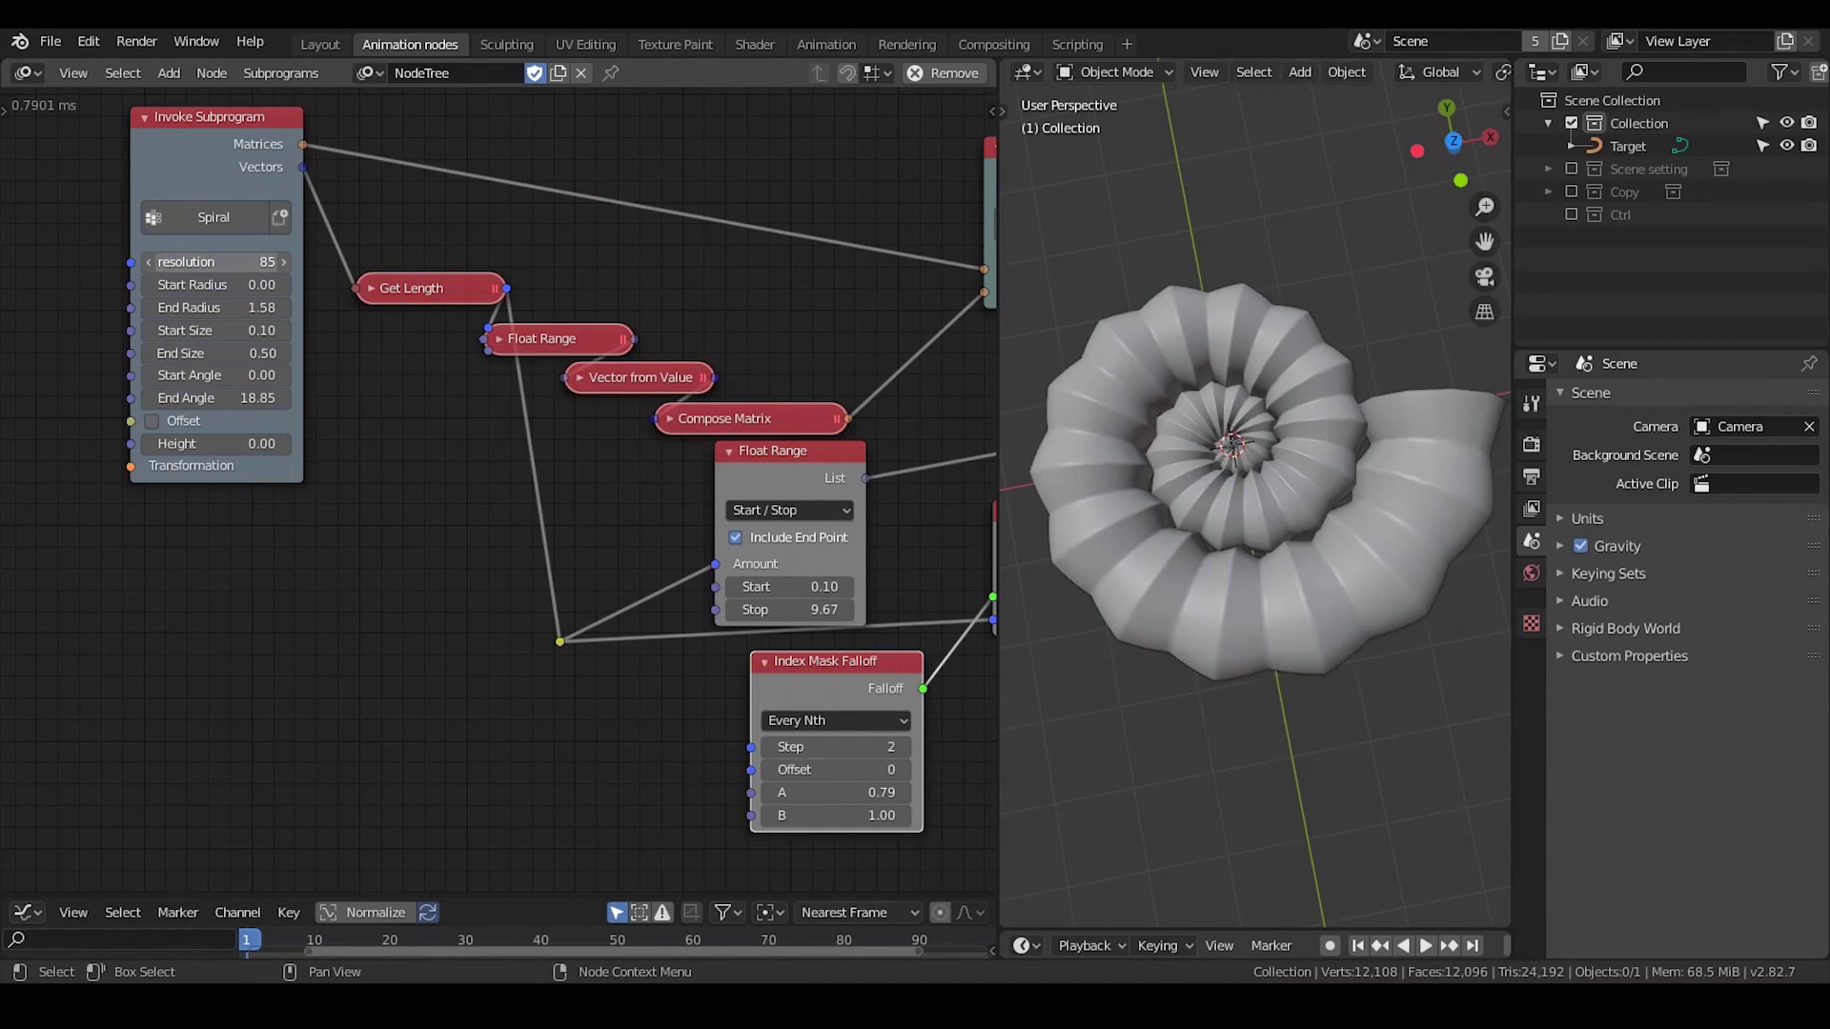
pyautogui.press('Return')
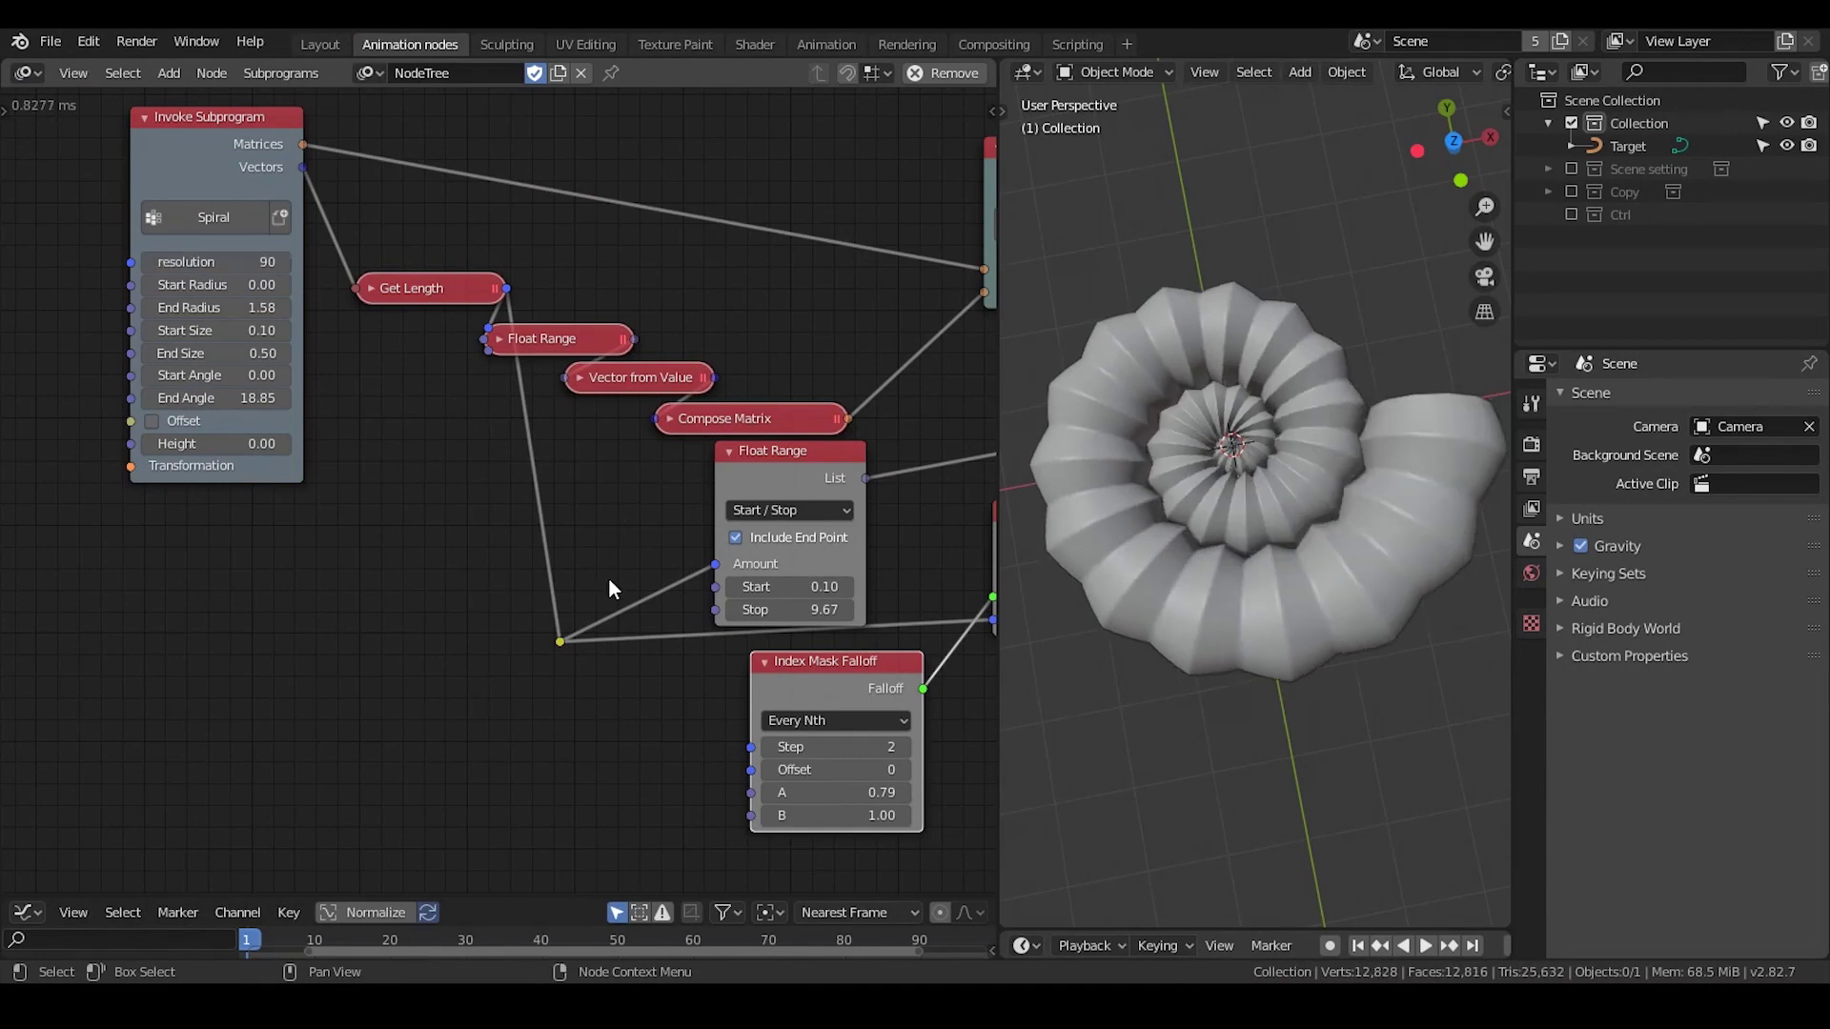
pyautogui.moveTo(608, 576); pyautogui.dragTo(251, 384, button='middle')
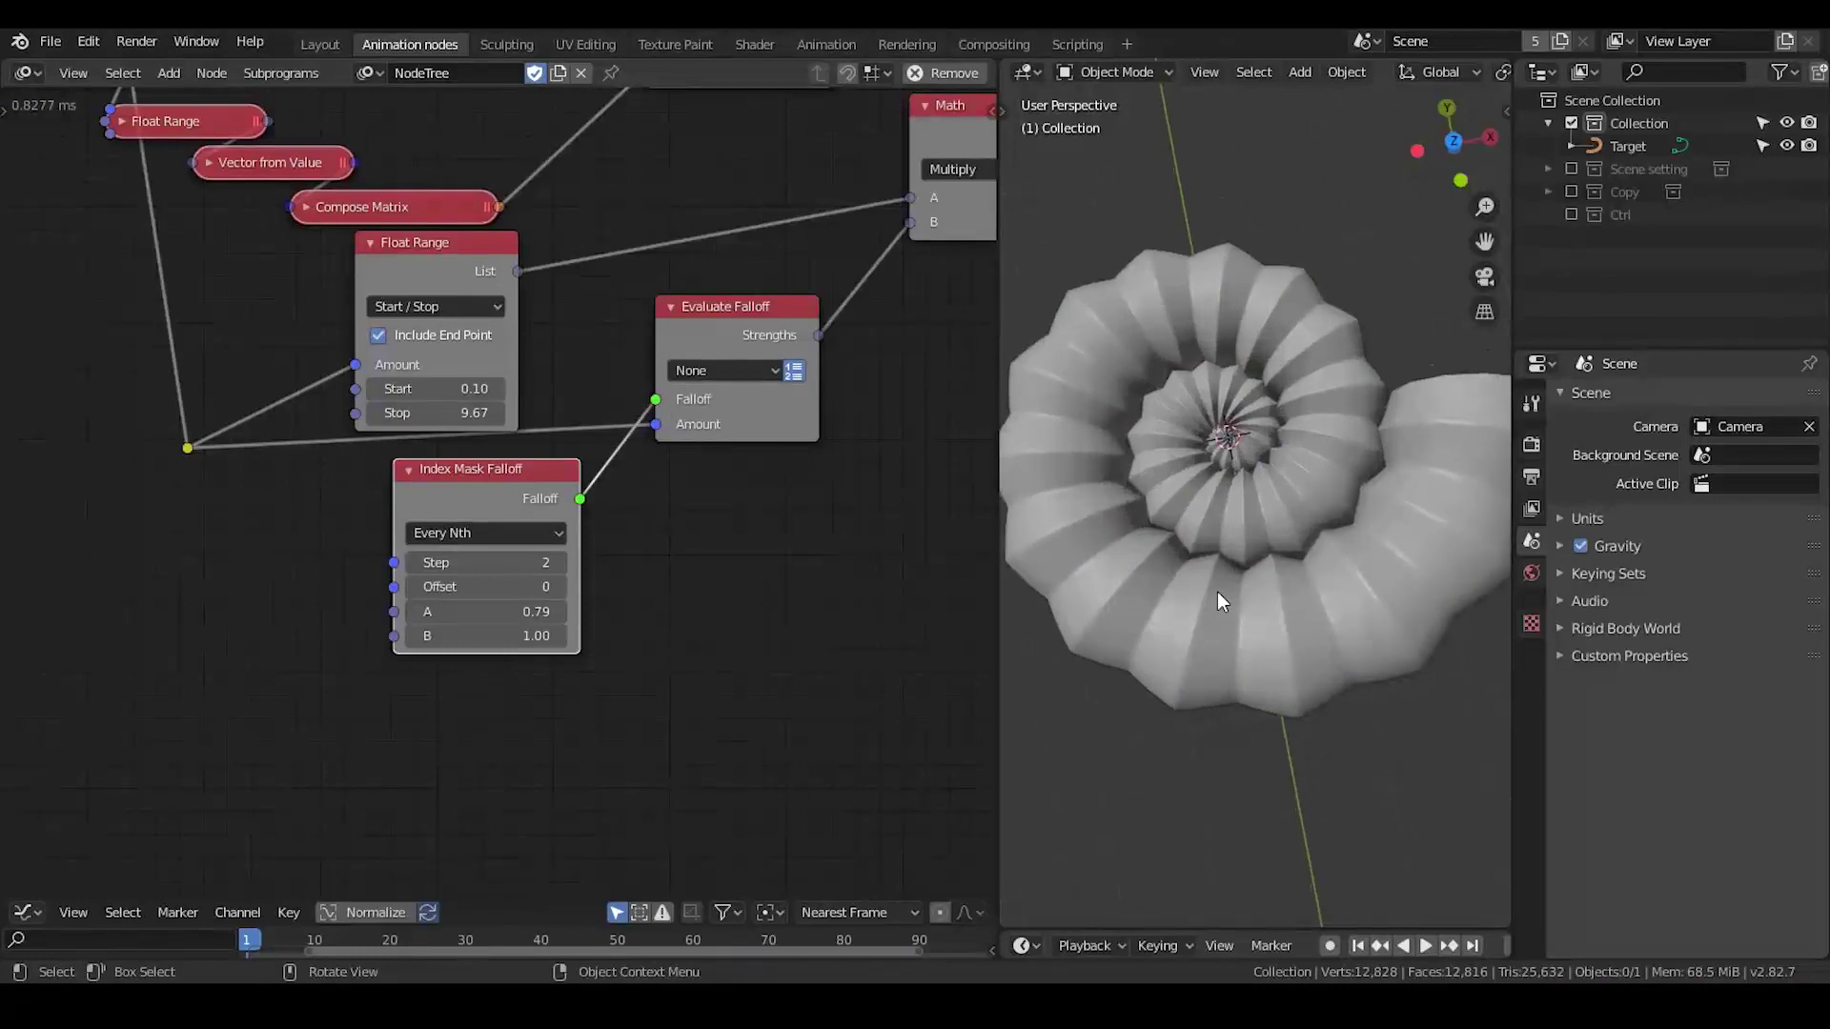
pyautogui.scroll(1, 1218, 598)
pyautogui.moveTo(530, 512); pyautogui.dragTo(472, 478, button='middle')
pyautogui.moveTo(467, 472); pyautogui.dragTo(483, 467)
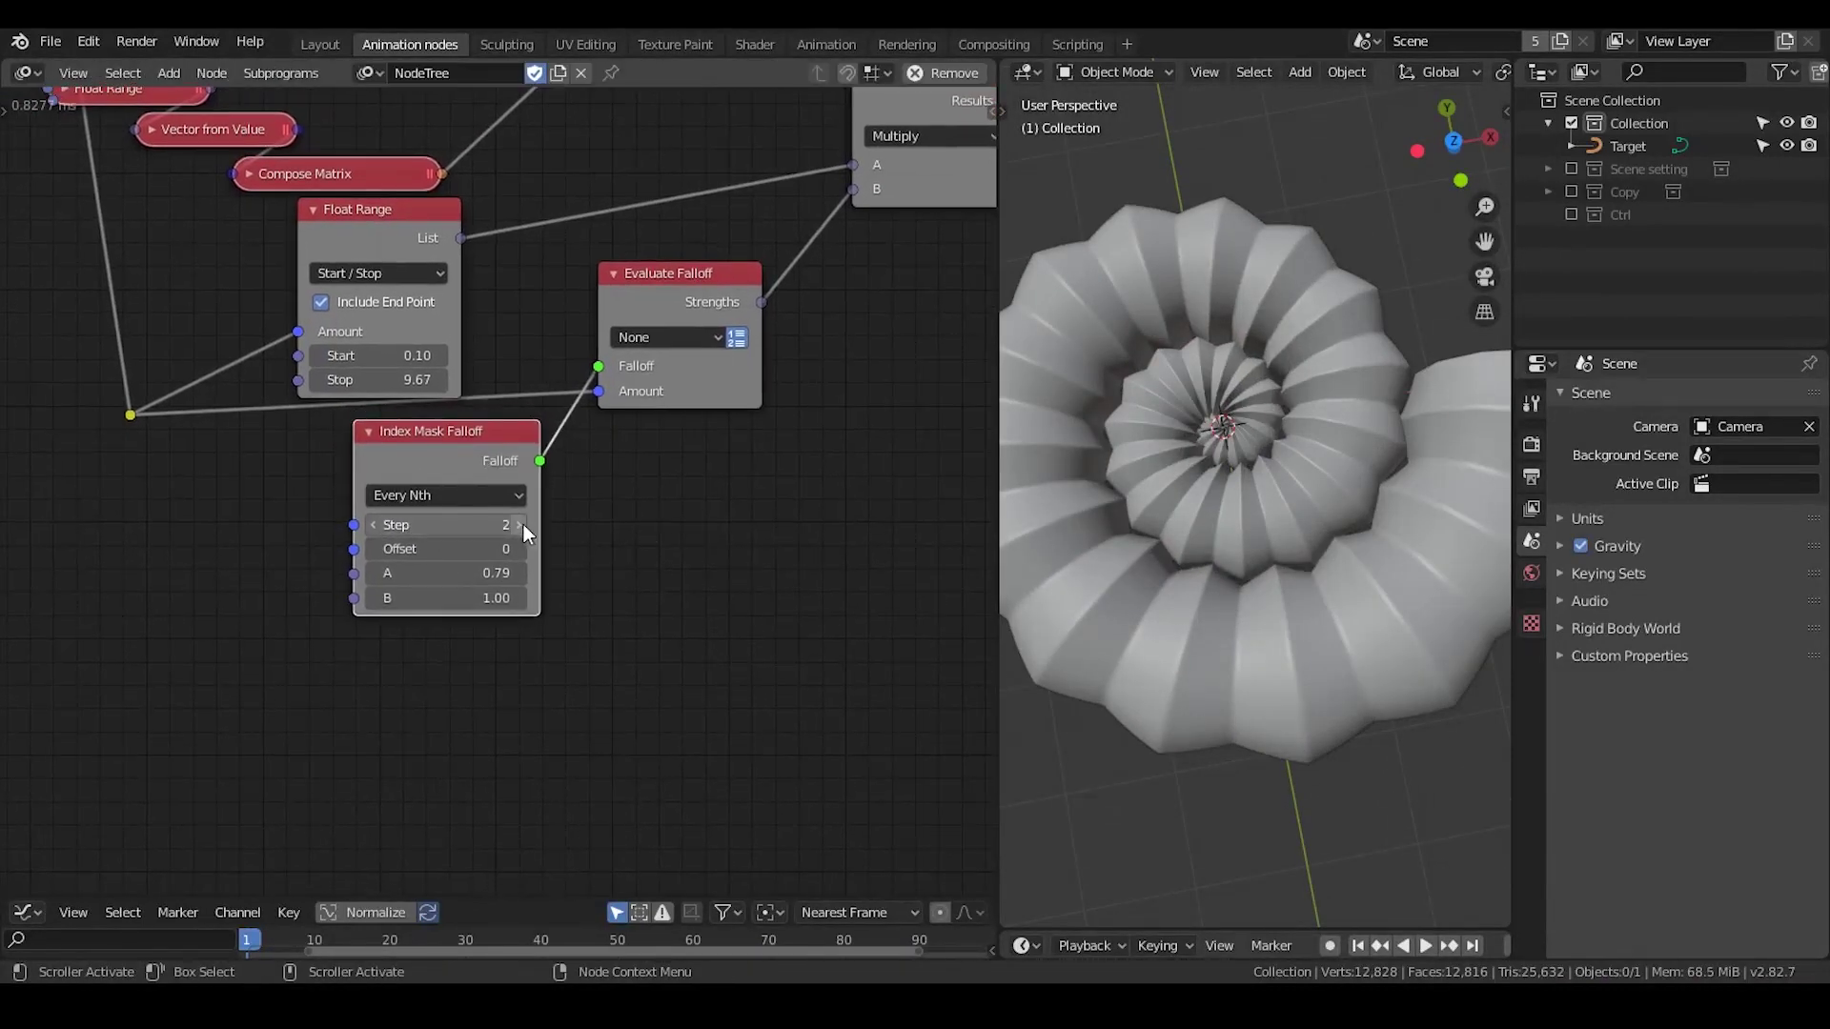
# Step: Try different falloff Step and Offset values, reset Offset to 0, and tune A to 0.82
pyautogui.click(519, 526)
pyautogui.click(519, 525)
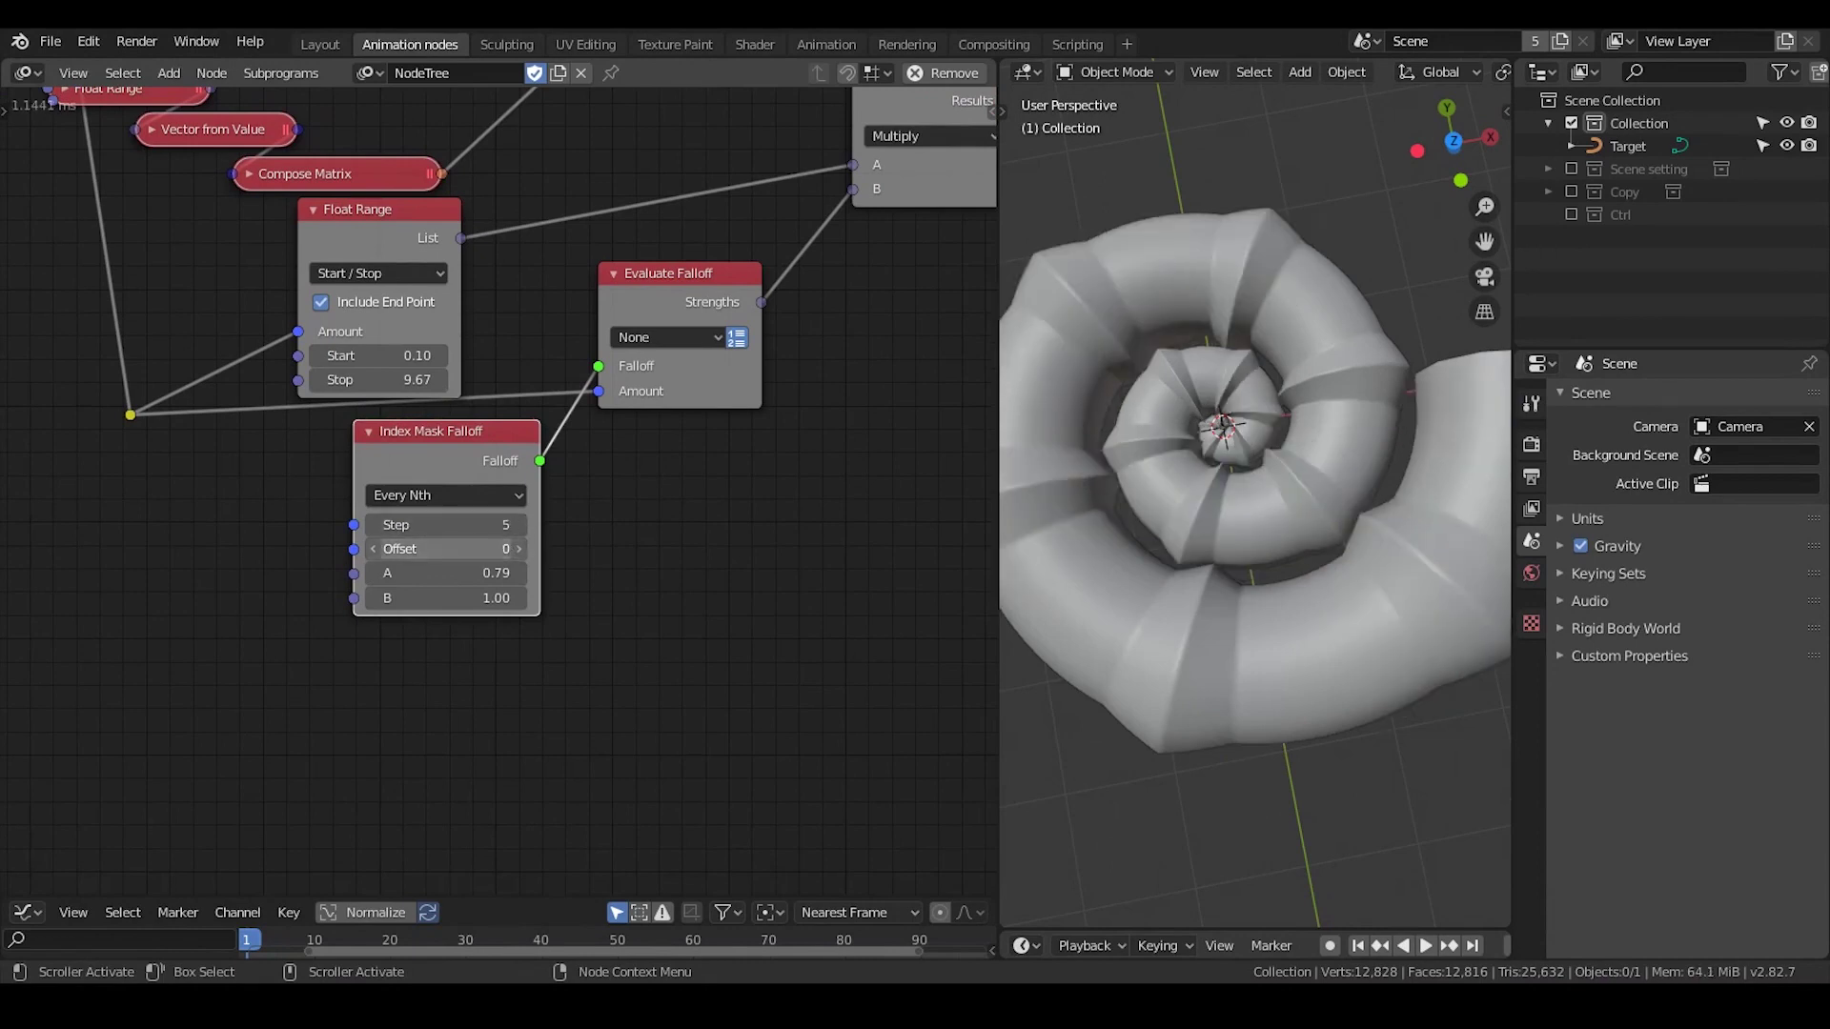
pyautogui.moveTo(443, 549); pyautogui.dragTo(505, 549)
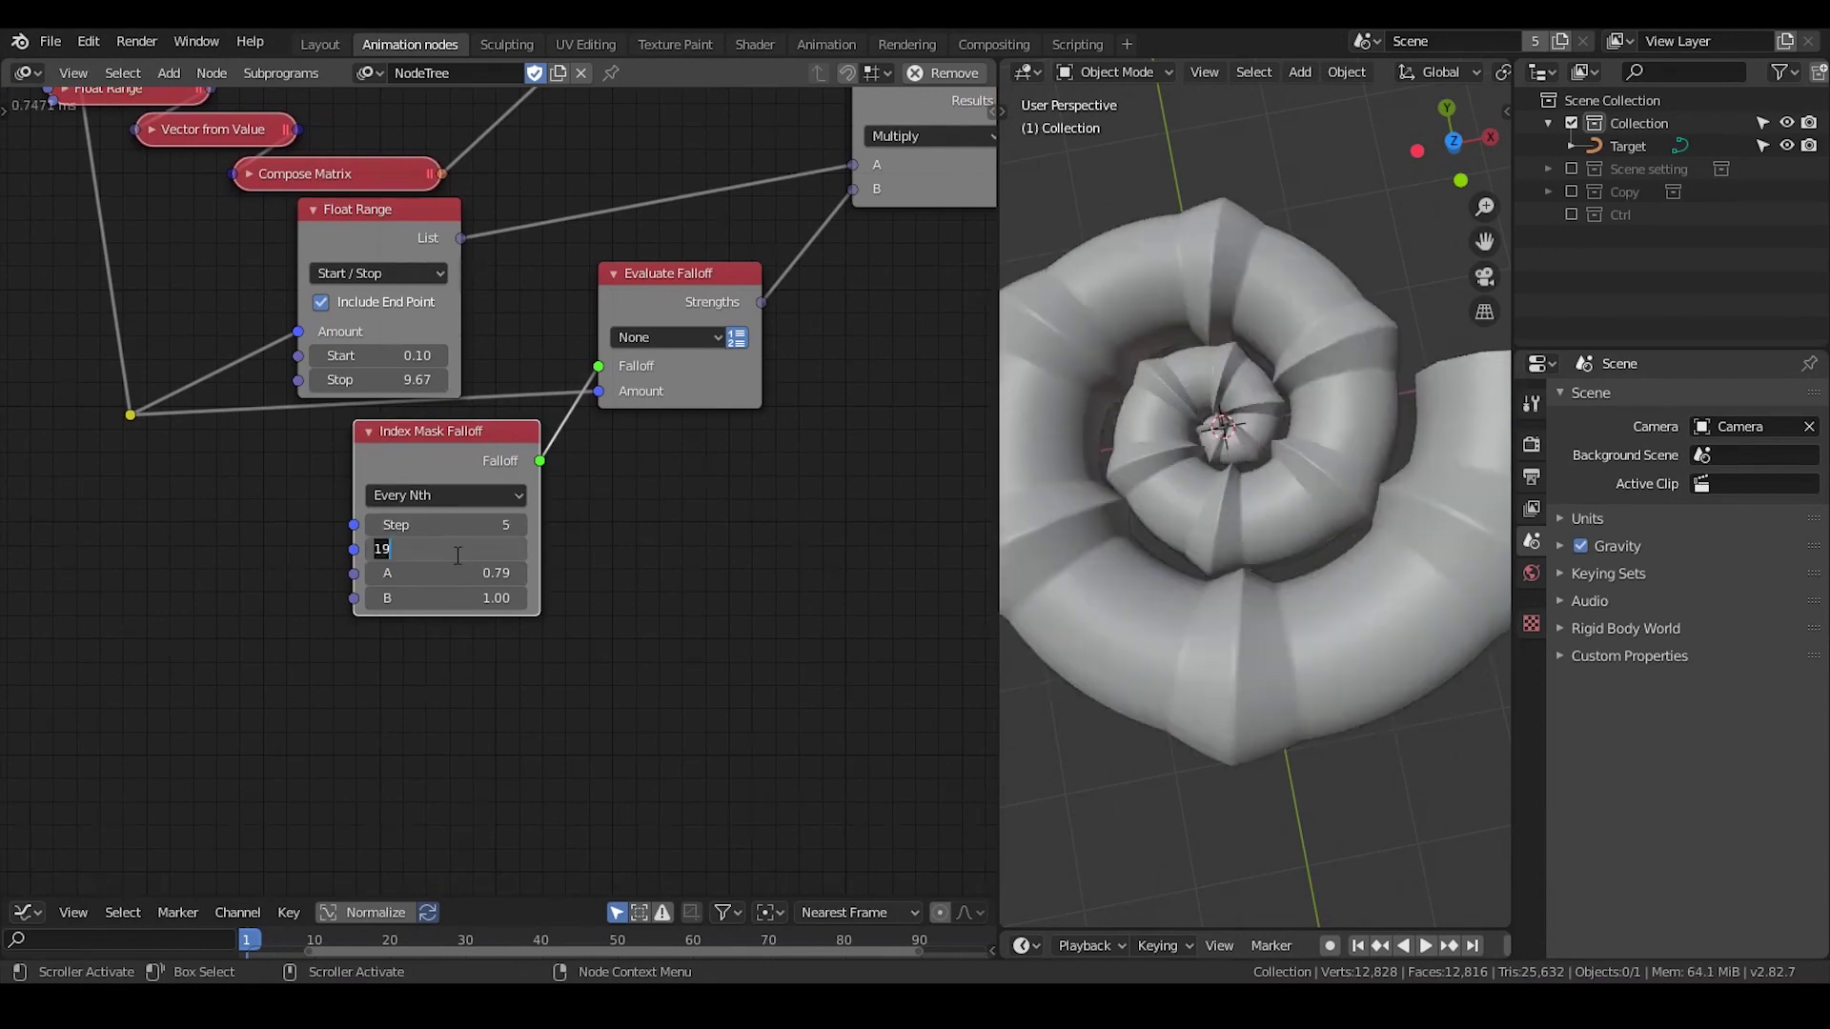
pyautogui.write('0')
pyautogui.press('Return')
pyautogui.write('2')
pyautogui.press('Return')
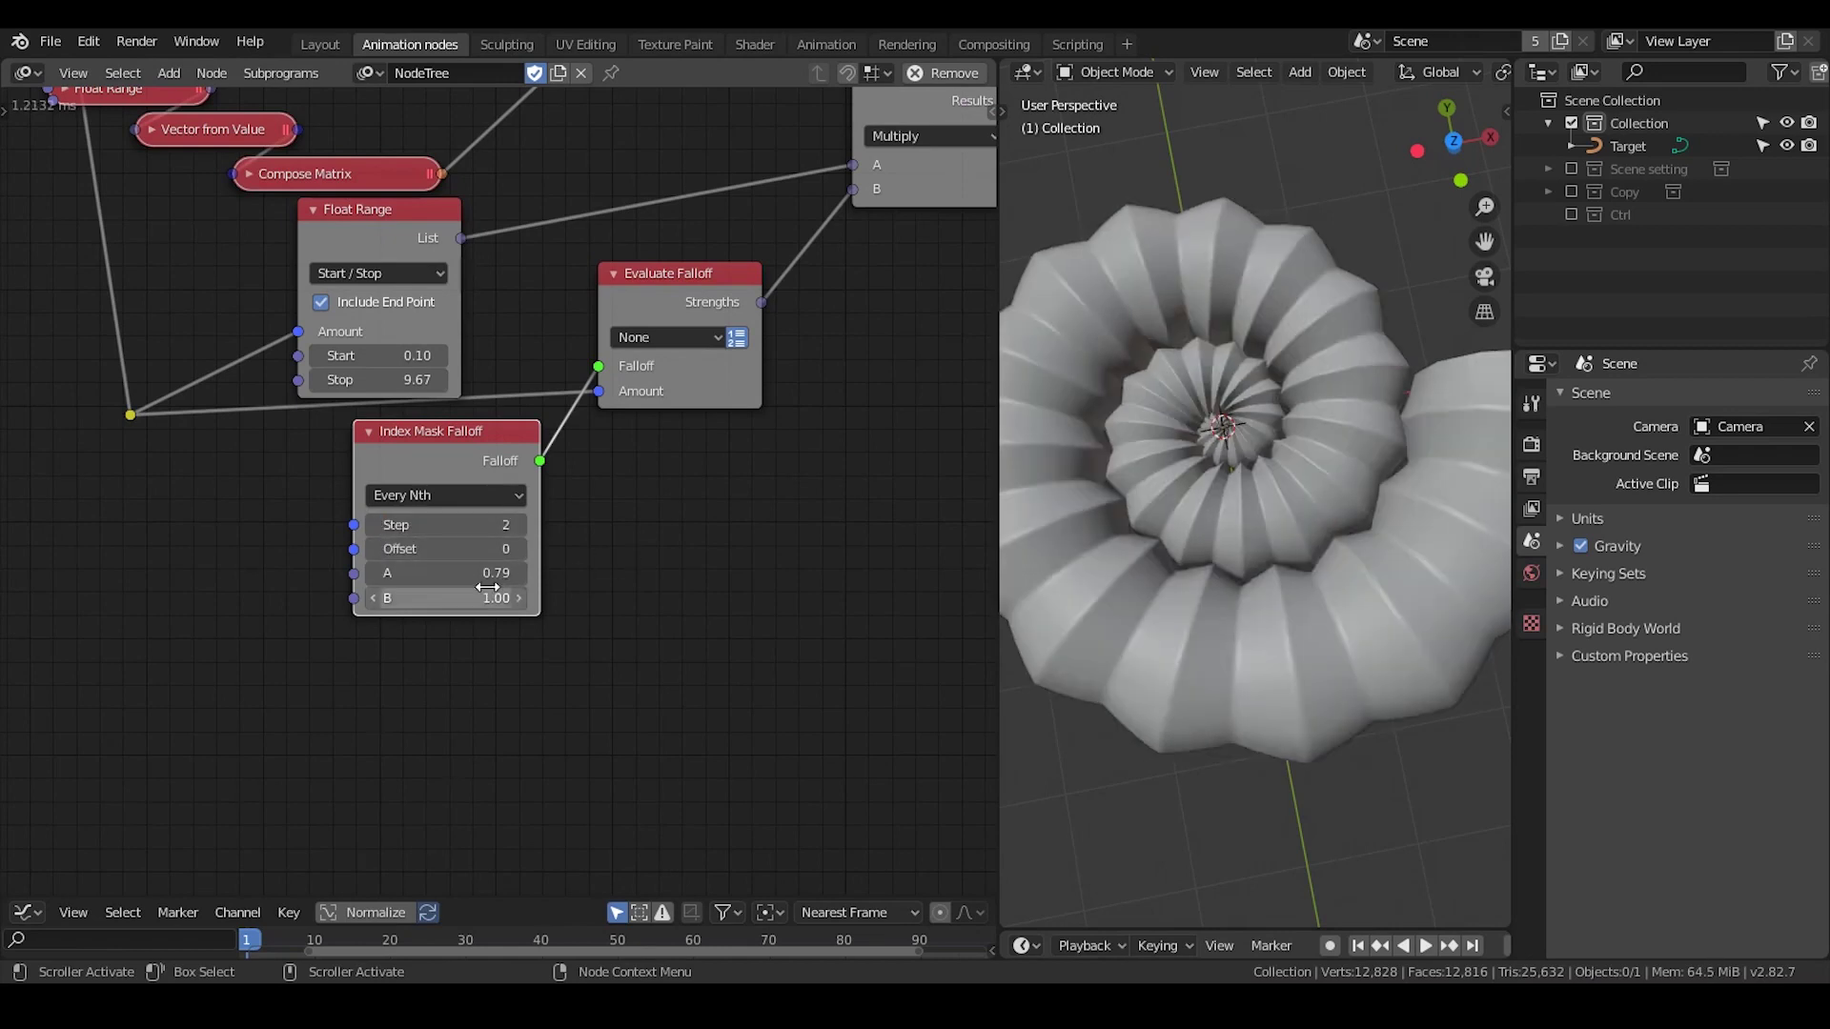
pyautogui.moveTo(458, 573)
pyautogui.mouseDown()
pyautogui.moveTo(502, 573)
pyautogui.moveTo(454, 573)
pyautogui.mouseUp()
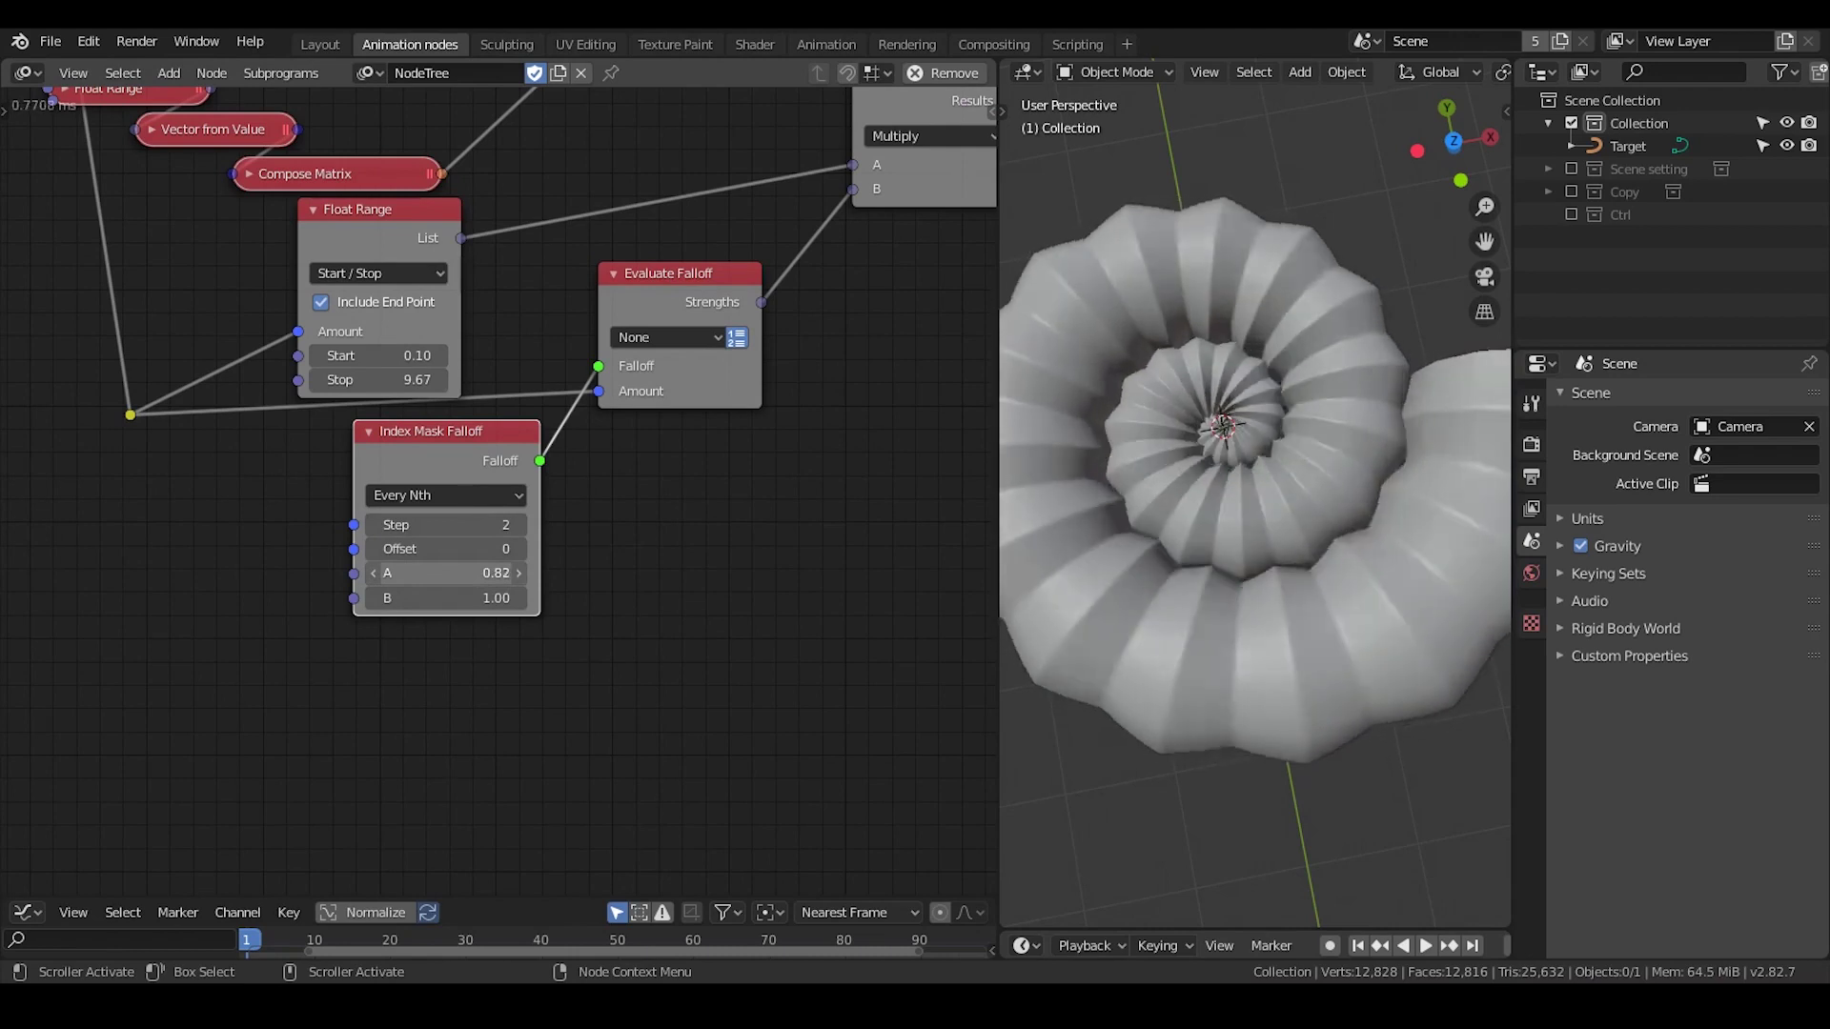
pyautogui.click(1000, 472)
pyautogui.moveTo(993, 467); pyautogui.dragTo(713, 467)
# Step: Raise Index Mask Falloff A to 0.91 for softer, rounder ribs
pyautogui.click(1239, 214)
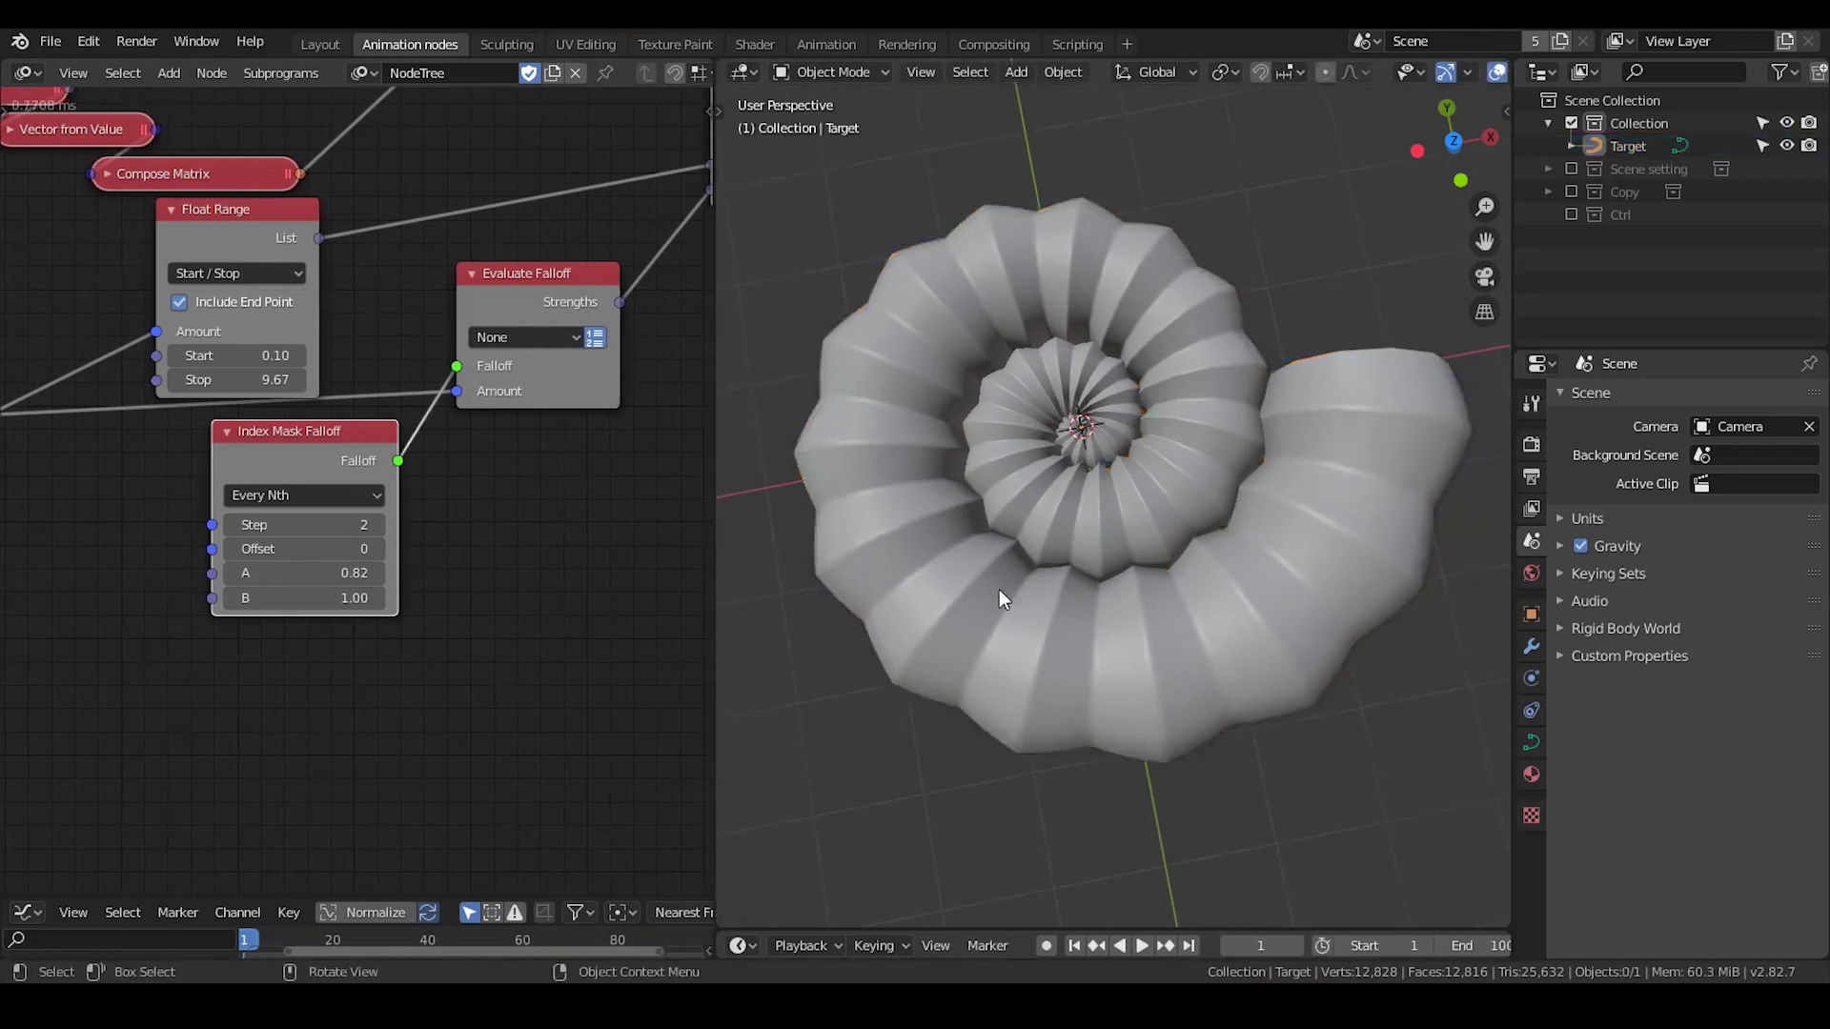
pyautogui.moveTo(998, 589)
pyautogui.mouseDown(button='middle')
pyautogui.moveTo(1167, 566)
pyautogui.moveTo(1228, 518)
pyautogui.moveTo(1067, 595)
pyautogui.moveTo(1010, 575)
pyautogui.mouseUp(button='middle')
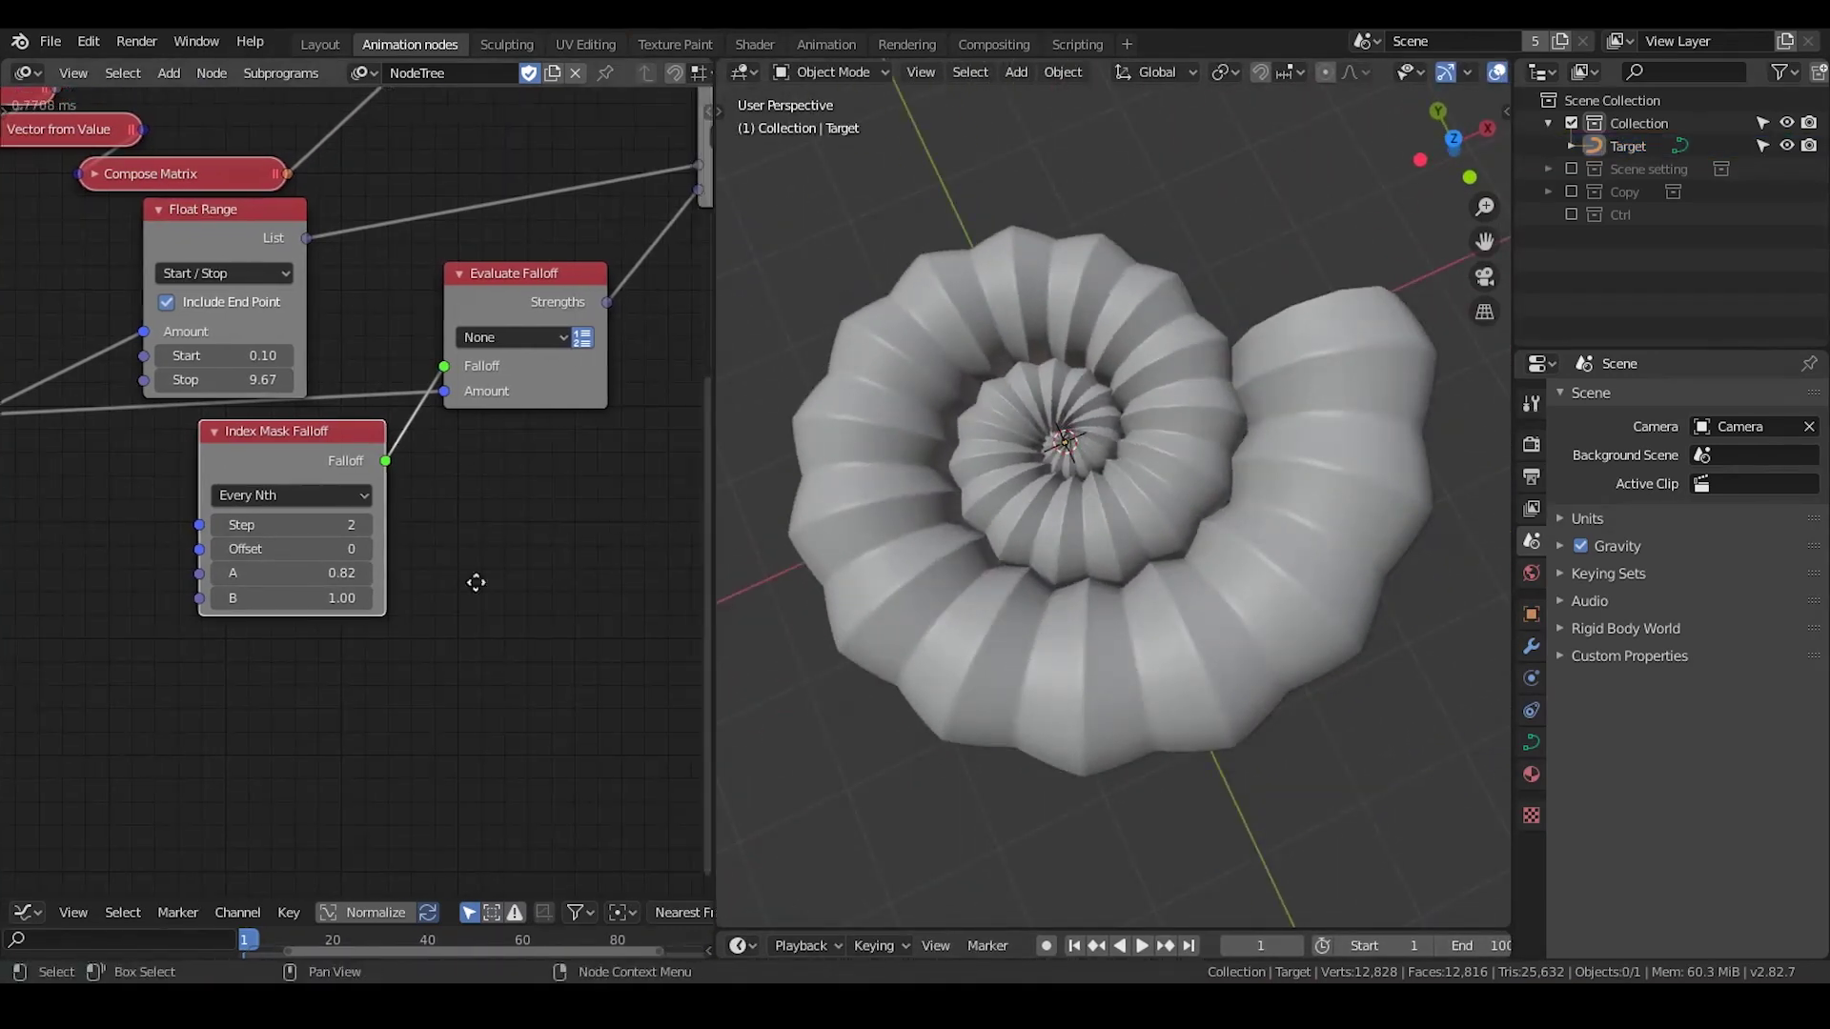
pyautogui.hscroll(5, 467, 534)
pyautogui.scroll(2, 467, 534)
pyautogui.hscroll(3, 467, 429)
pyautogui.scroll(2, 467, 428)
pyautogui.moveTo(487, 275)
pyautogui.mouseDown()
pyautogui.moveTo(438, 274)
pyautogui.moveTo(534, 267)
pyautogui.moveTo(488, 266)
pyautogui.mouseUp()
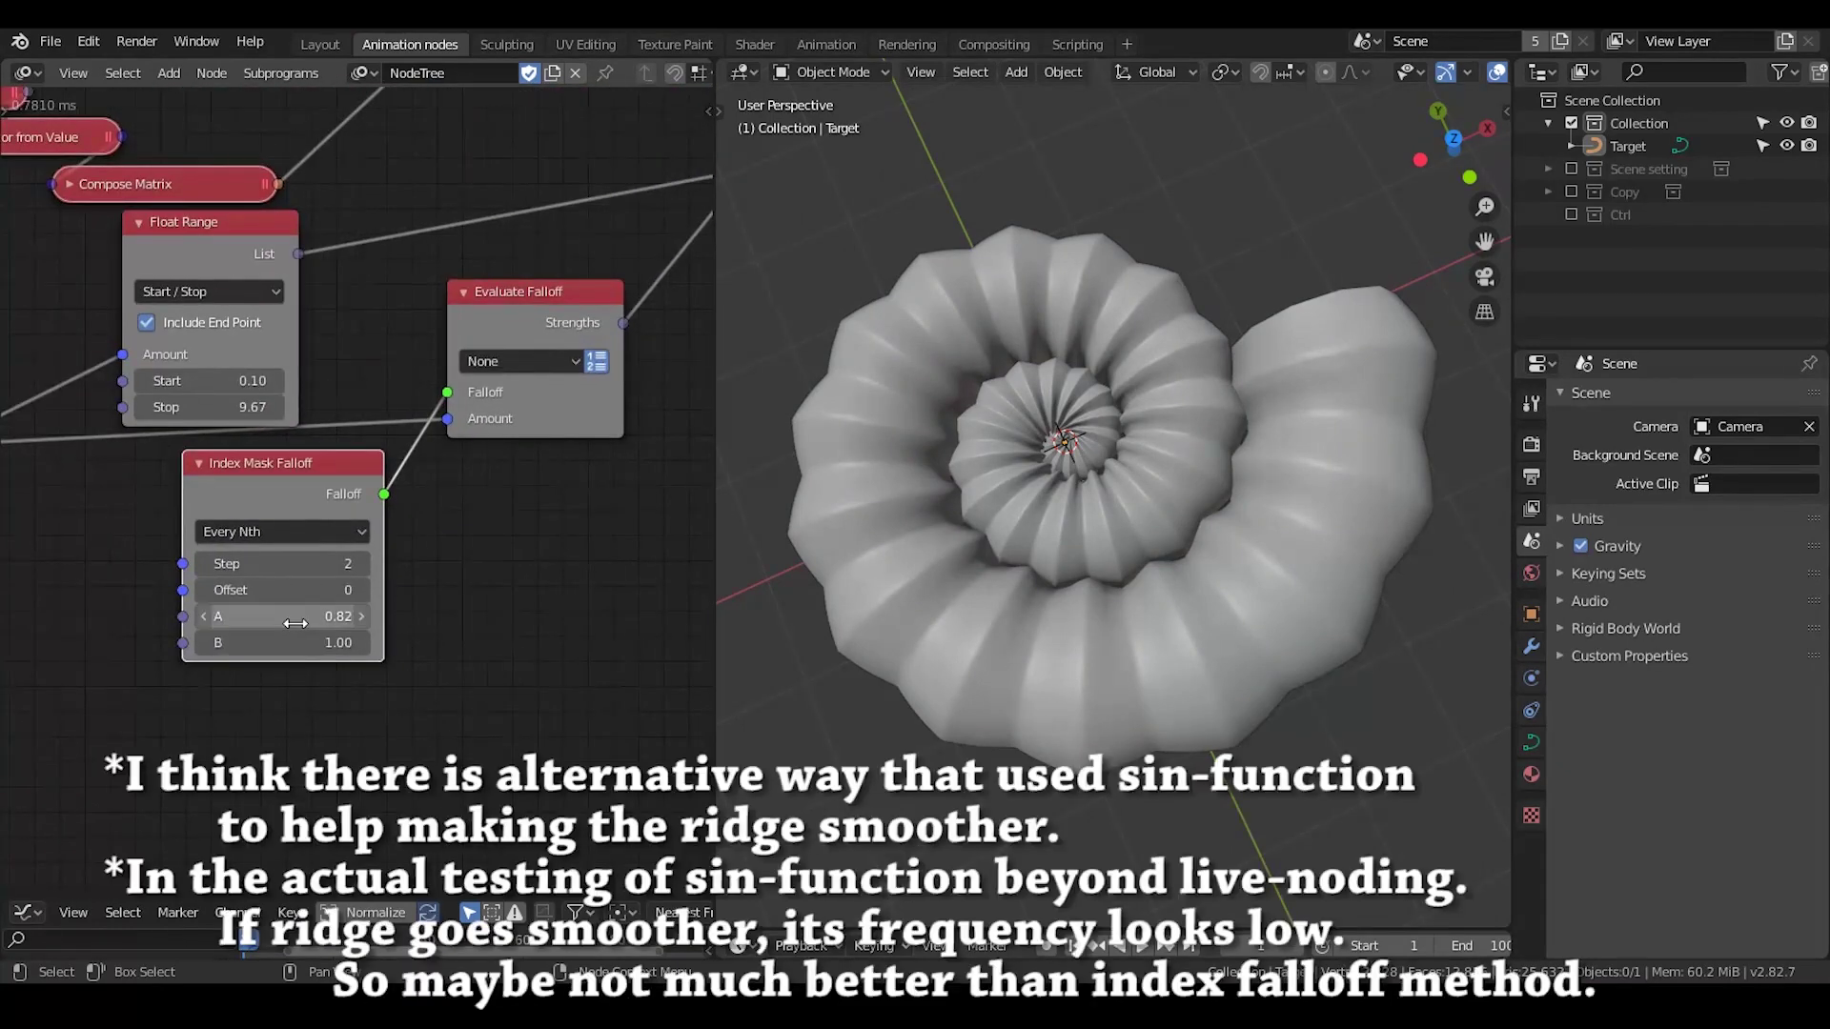
pyautogui.moveTo(286, 616); pyautogui.dragTo(314, 616)
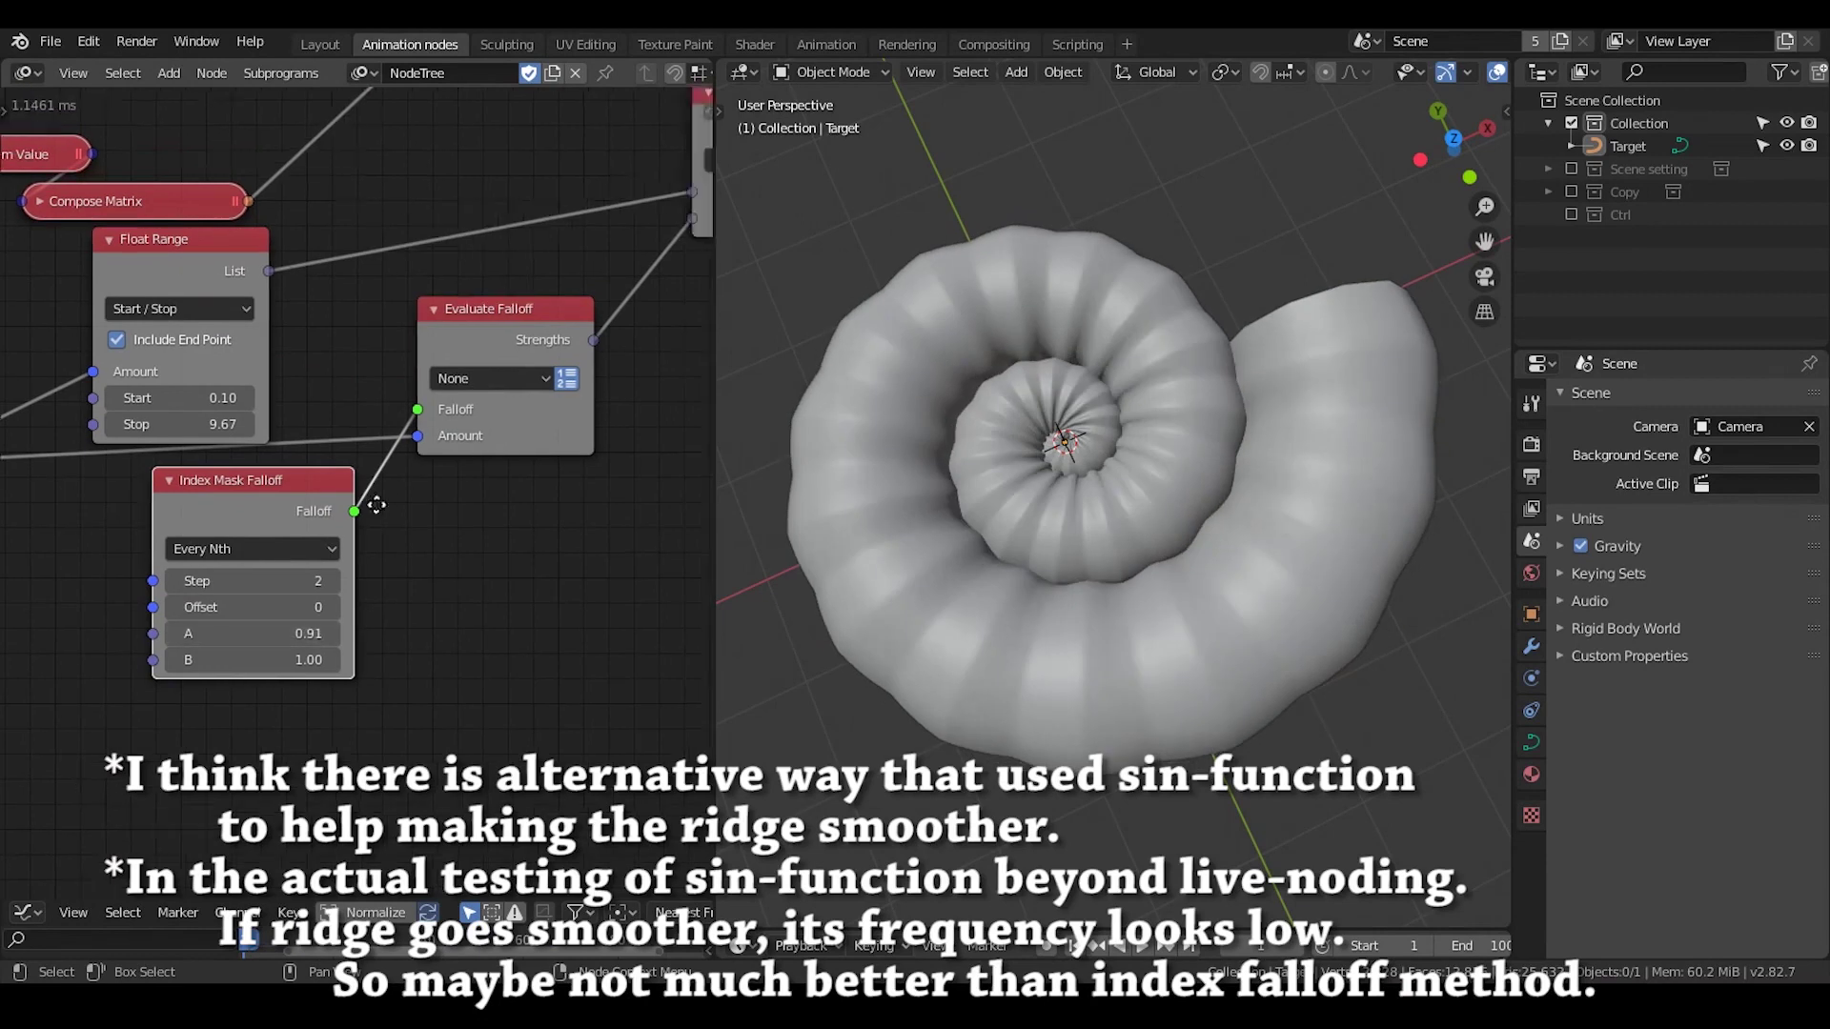
# Step: Zoom and orbit the 3D view to inspect the shell from above
pyautogui.moveTo(298, 619); pyautogui.dragTo(119, 728, button='middle')
pyautogui.scroll(3, 1178, 528)
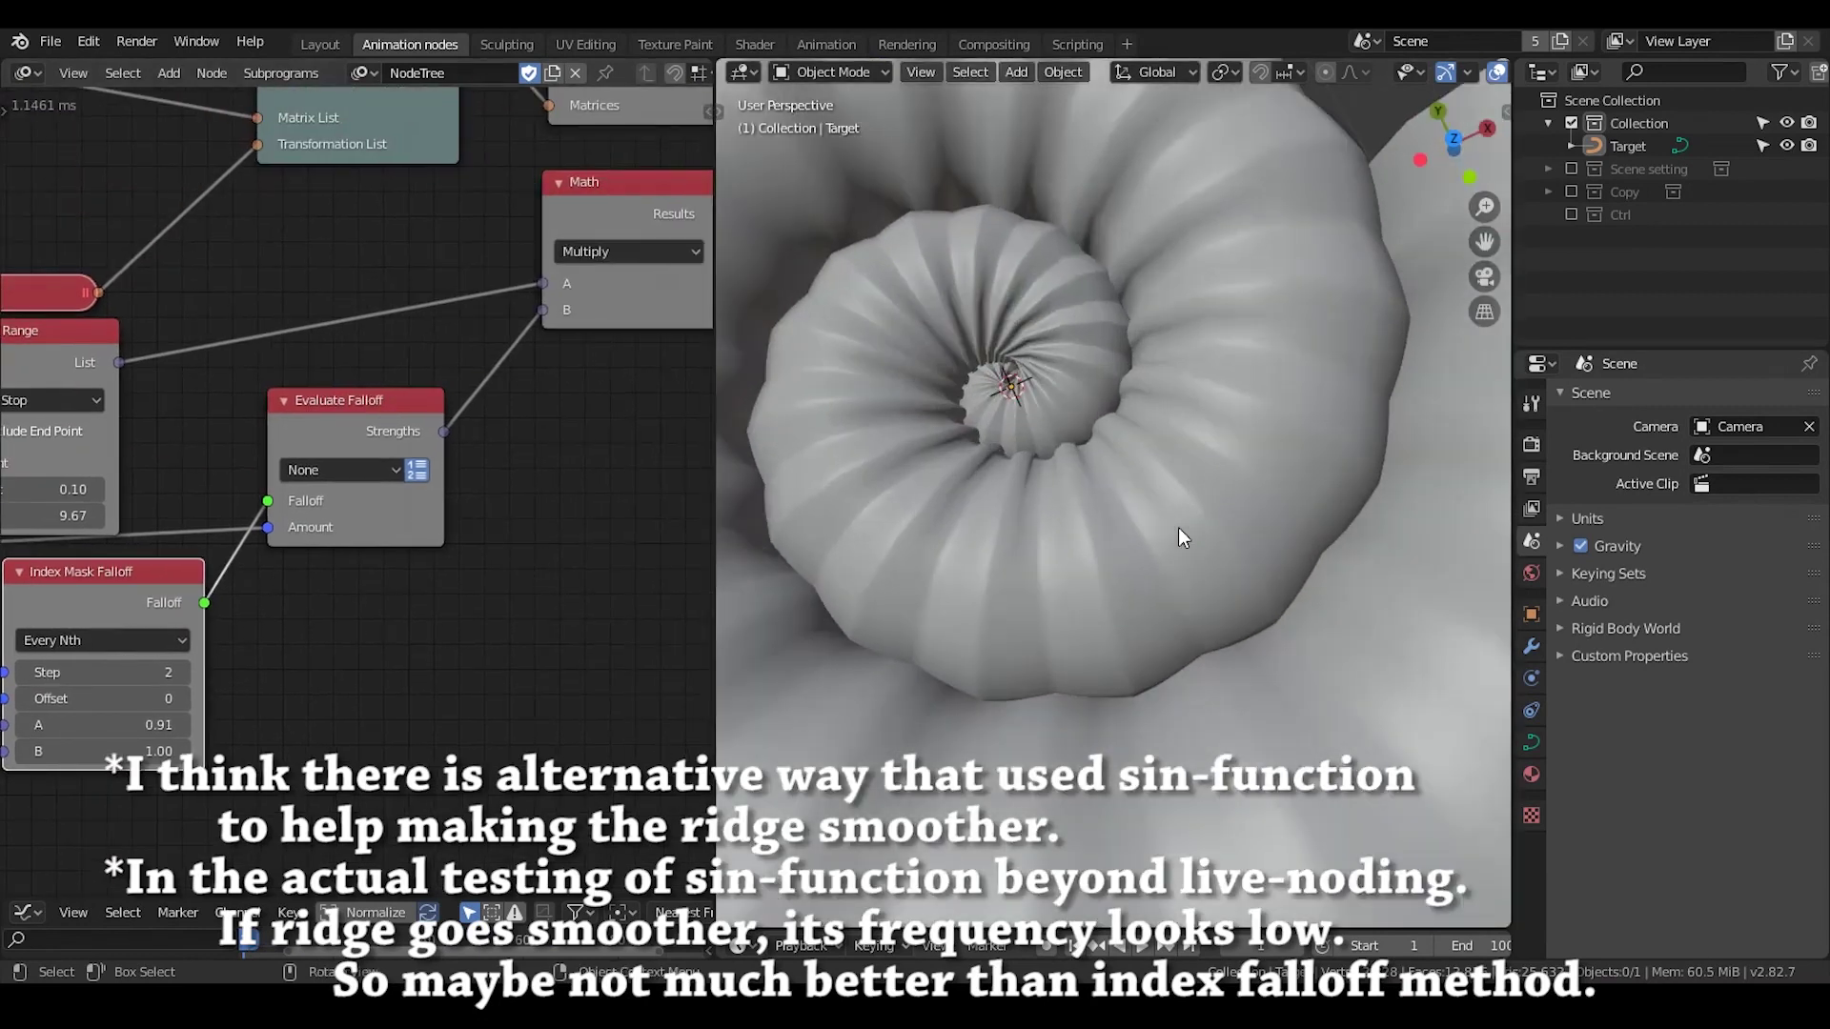
pyautogui.scroll(-4, 1178, 528)
pyautogui.moveTo(1174, 516); pyautogui.dragTo(1144, 579, button='middle')
pyautogui.scroll(-2, 633, 514)
pyautogui.scroll(-1, 597, 551)
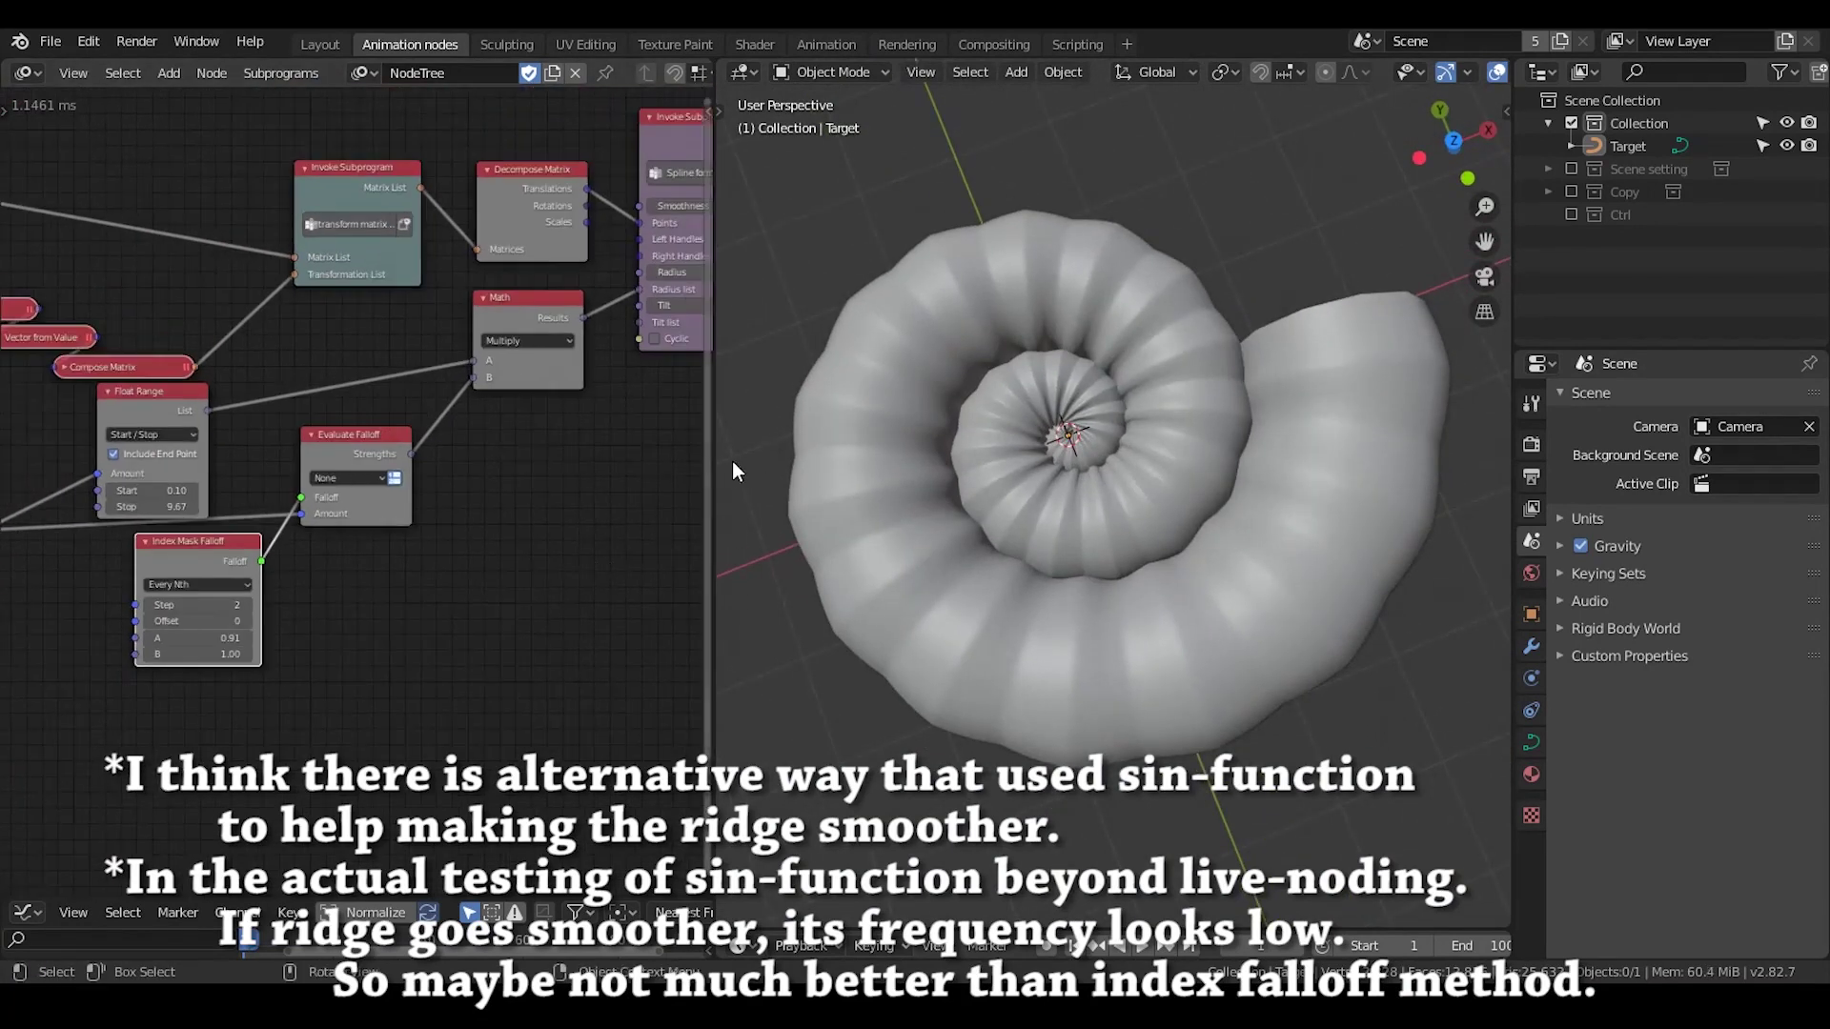
# Step: Widen the node editor, move Curve Object Output down-left, and frame the whole node tree
pyautogui.moveTo(714, 460); pyautogui.dragTo(953, 476)
pyautogui.scroll(-1, 734, 598)
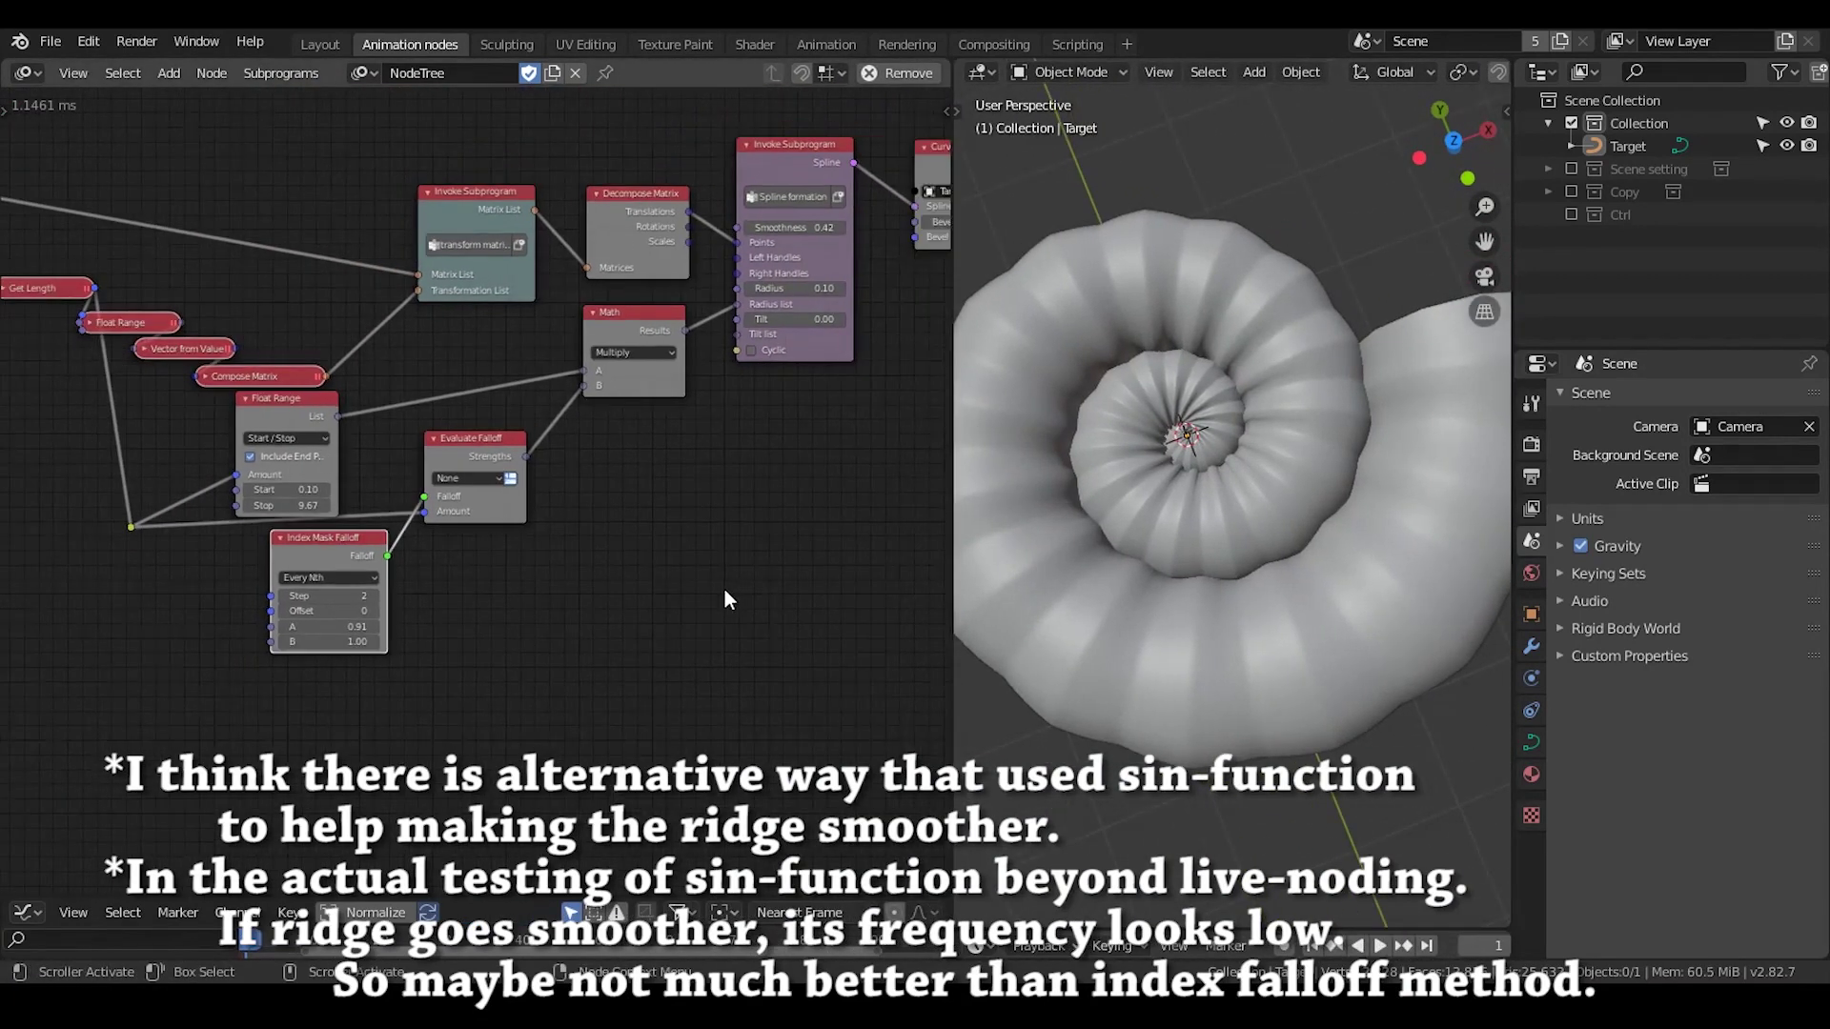
pyautogui.moveTo(724, 589); pyautogui.dragTo(516, 553, button='middle')
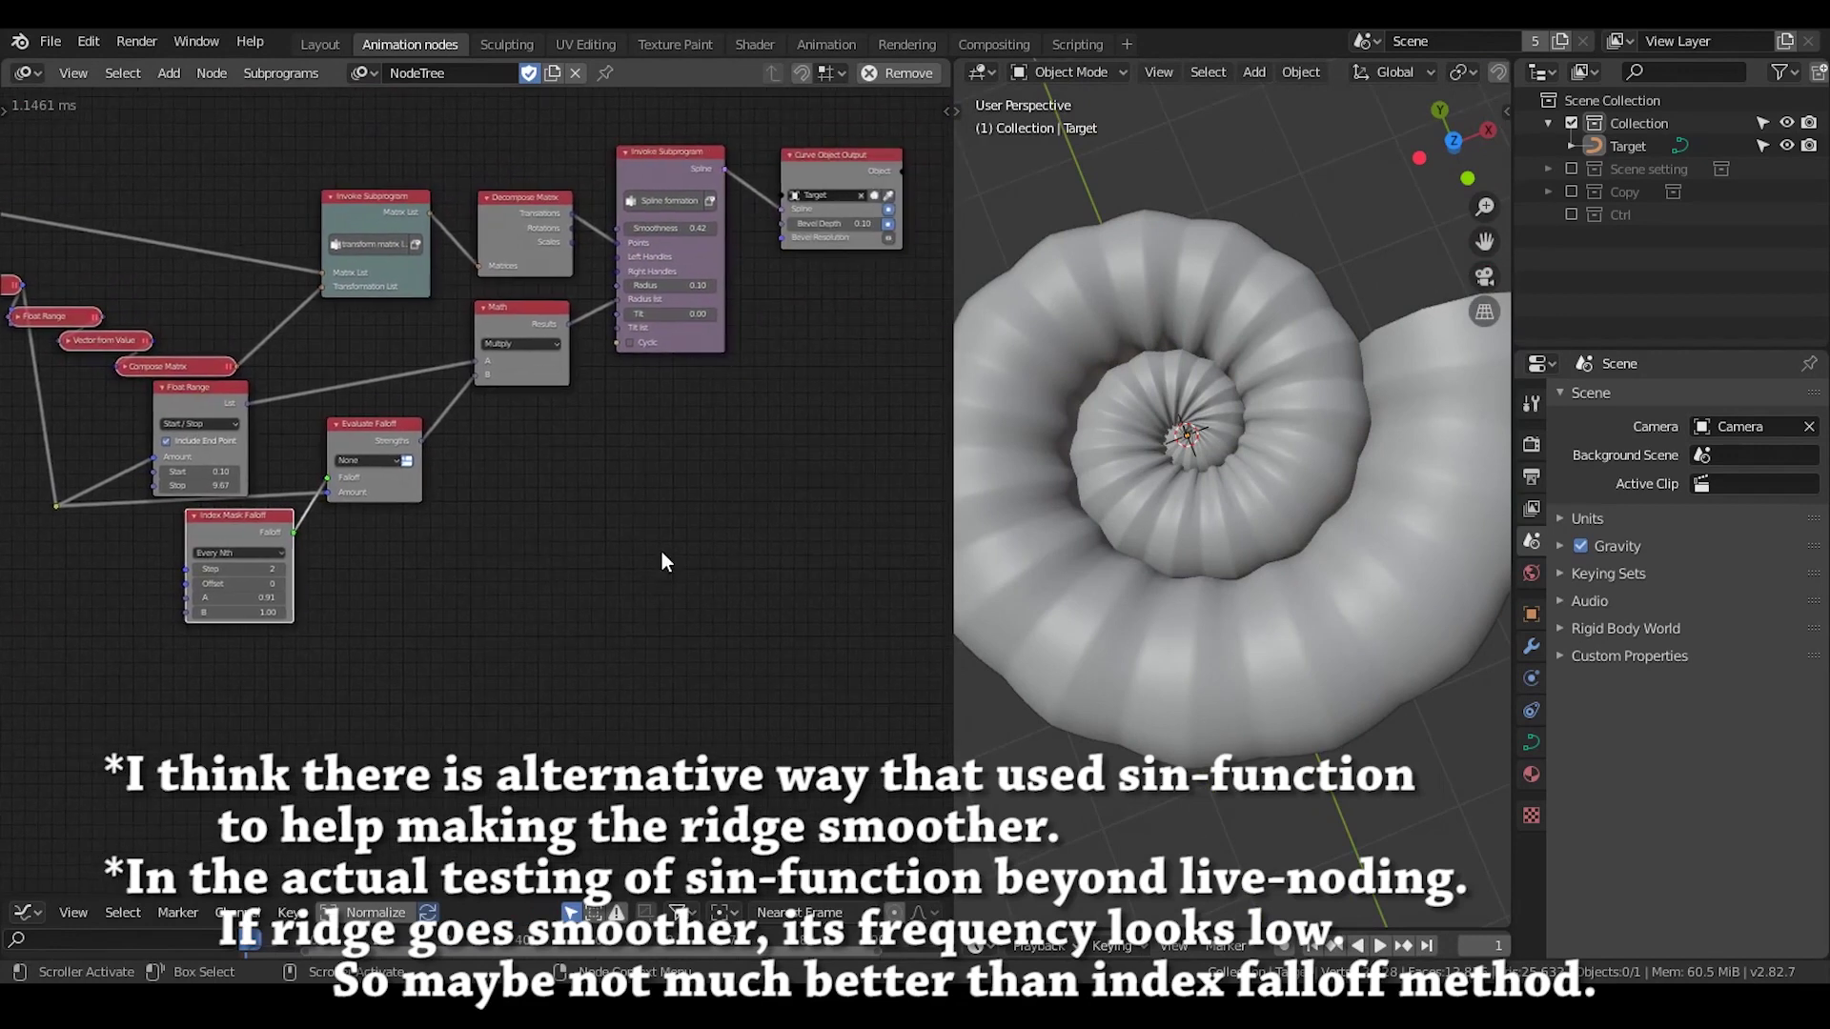
pyautogui.moveTo(815, 164); pyautogui.dragTo(785, 246)
pyautogui.scroll(-1, 696, 547)
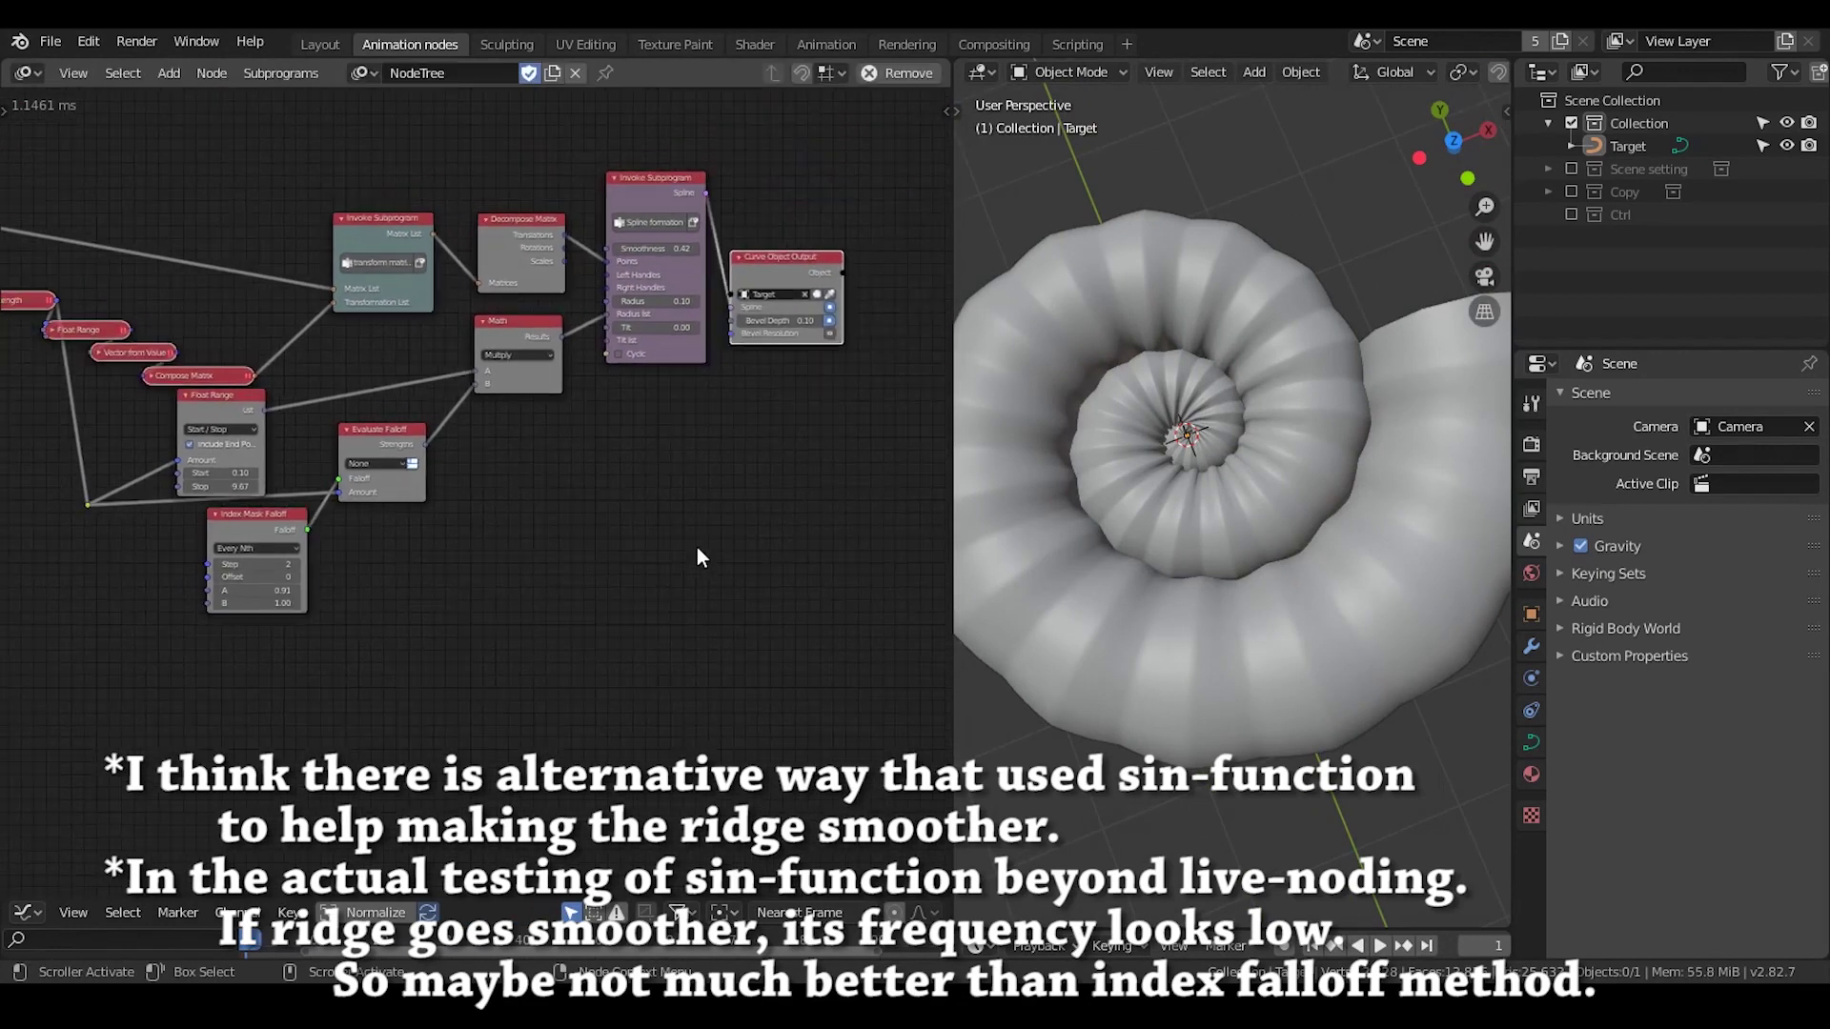
pyautogui.moveTo(628, 573); pyautogui.dragTo(720, 570, button='middle')
pyautogui.scroll(-1, 713, 558)
pyautogui.moveTo(1201, 570)
pyautogui.mouseDown(button='middle')
pyautogui.moveTo(1247, 587)
pyautogui.moveTo(1212, 602)
pyautogui.moveTo(1291, 650)
pyautogui.moveTo(1252, 633)
pyautogui.moveTo(1251, 648)
pyautogui.mouseUp(button='middle')
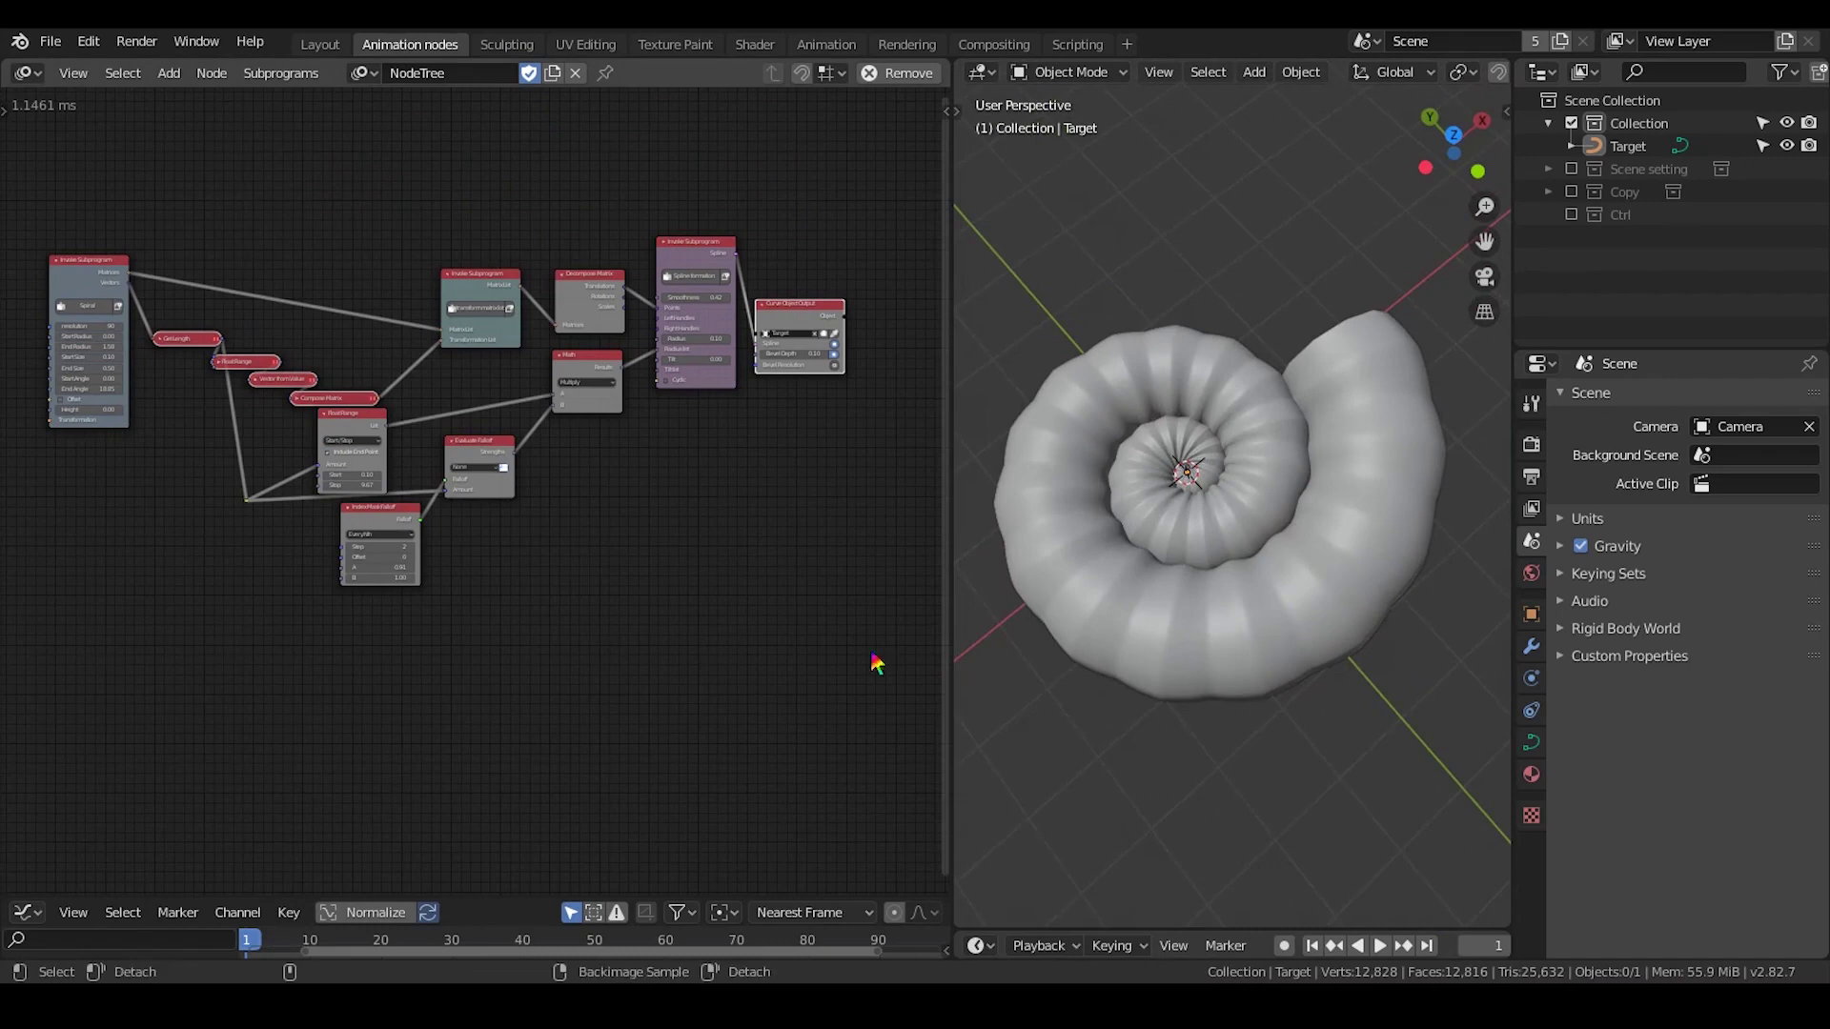
# Step: Capture a screenshot of the complete node tree and the ribbed ammonite shell
pyautogui.press('F1')
pyautogui.moveTo(19, 231); pyautogui.dragTo(1452, 711)
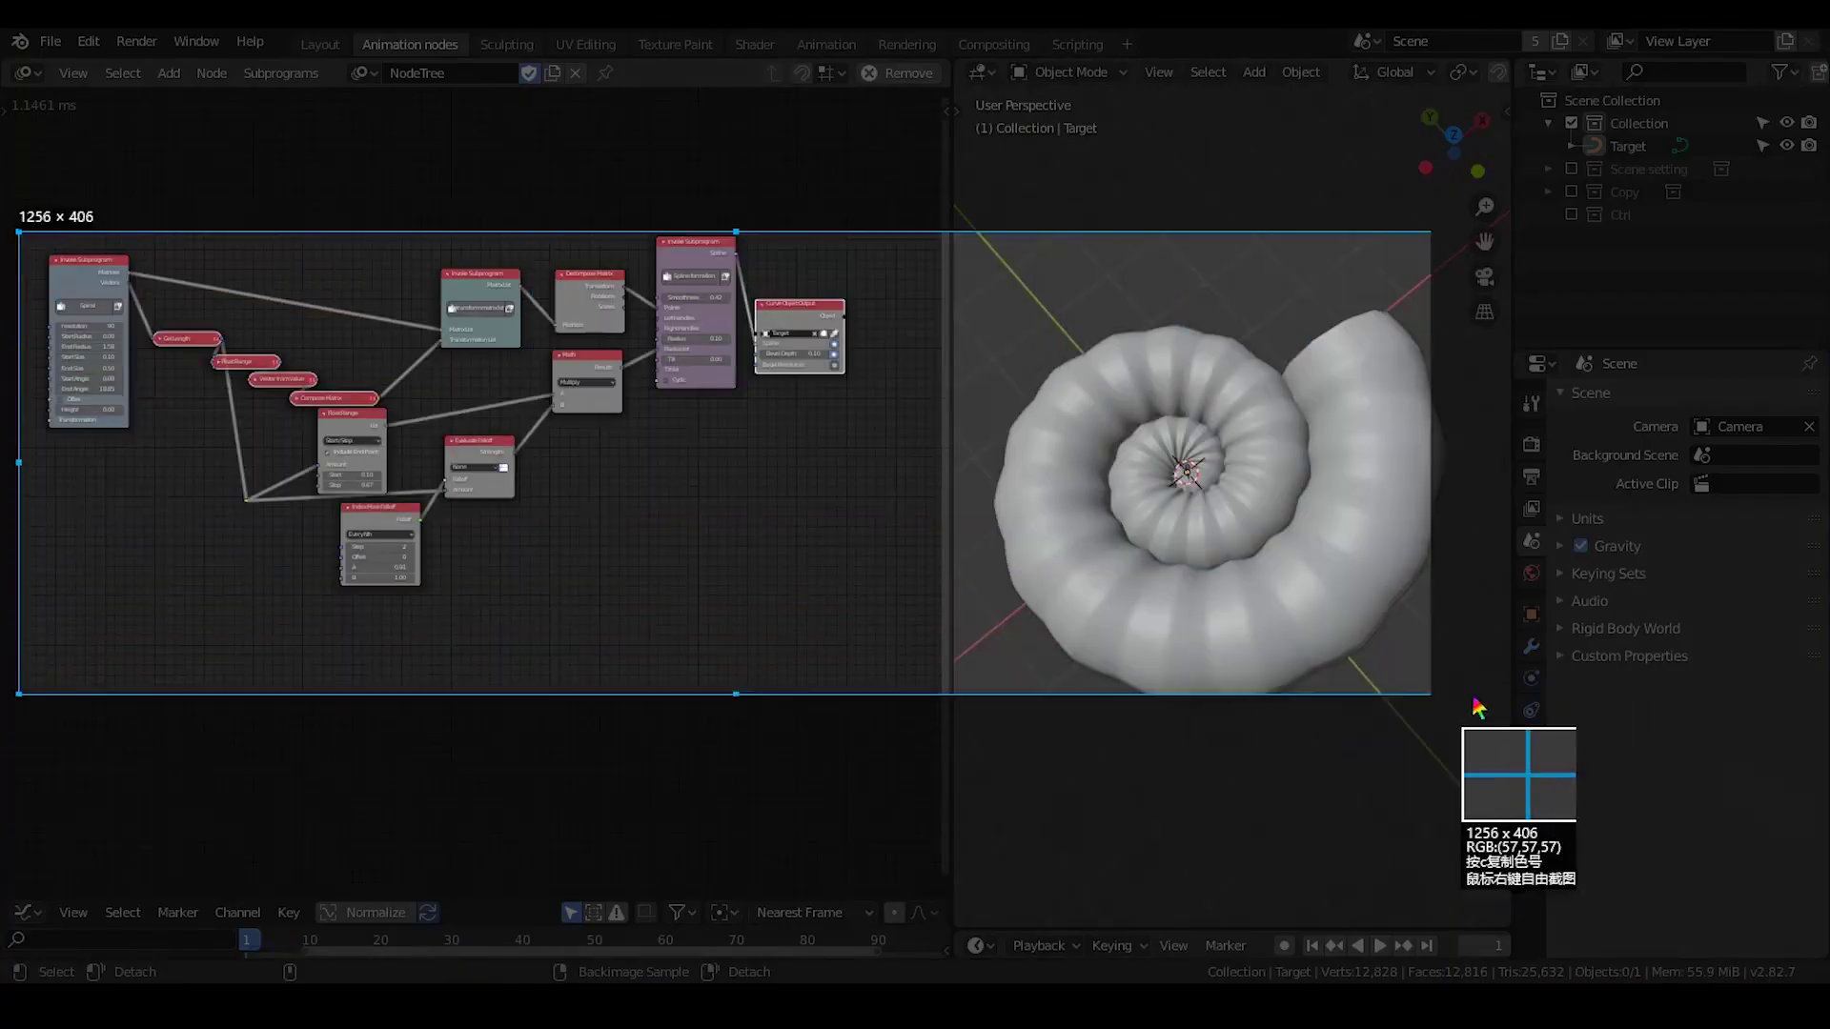
pyautogui.click(1429, 732)
pyautogui.scroll(1, 688, 495)
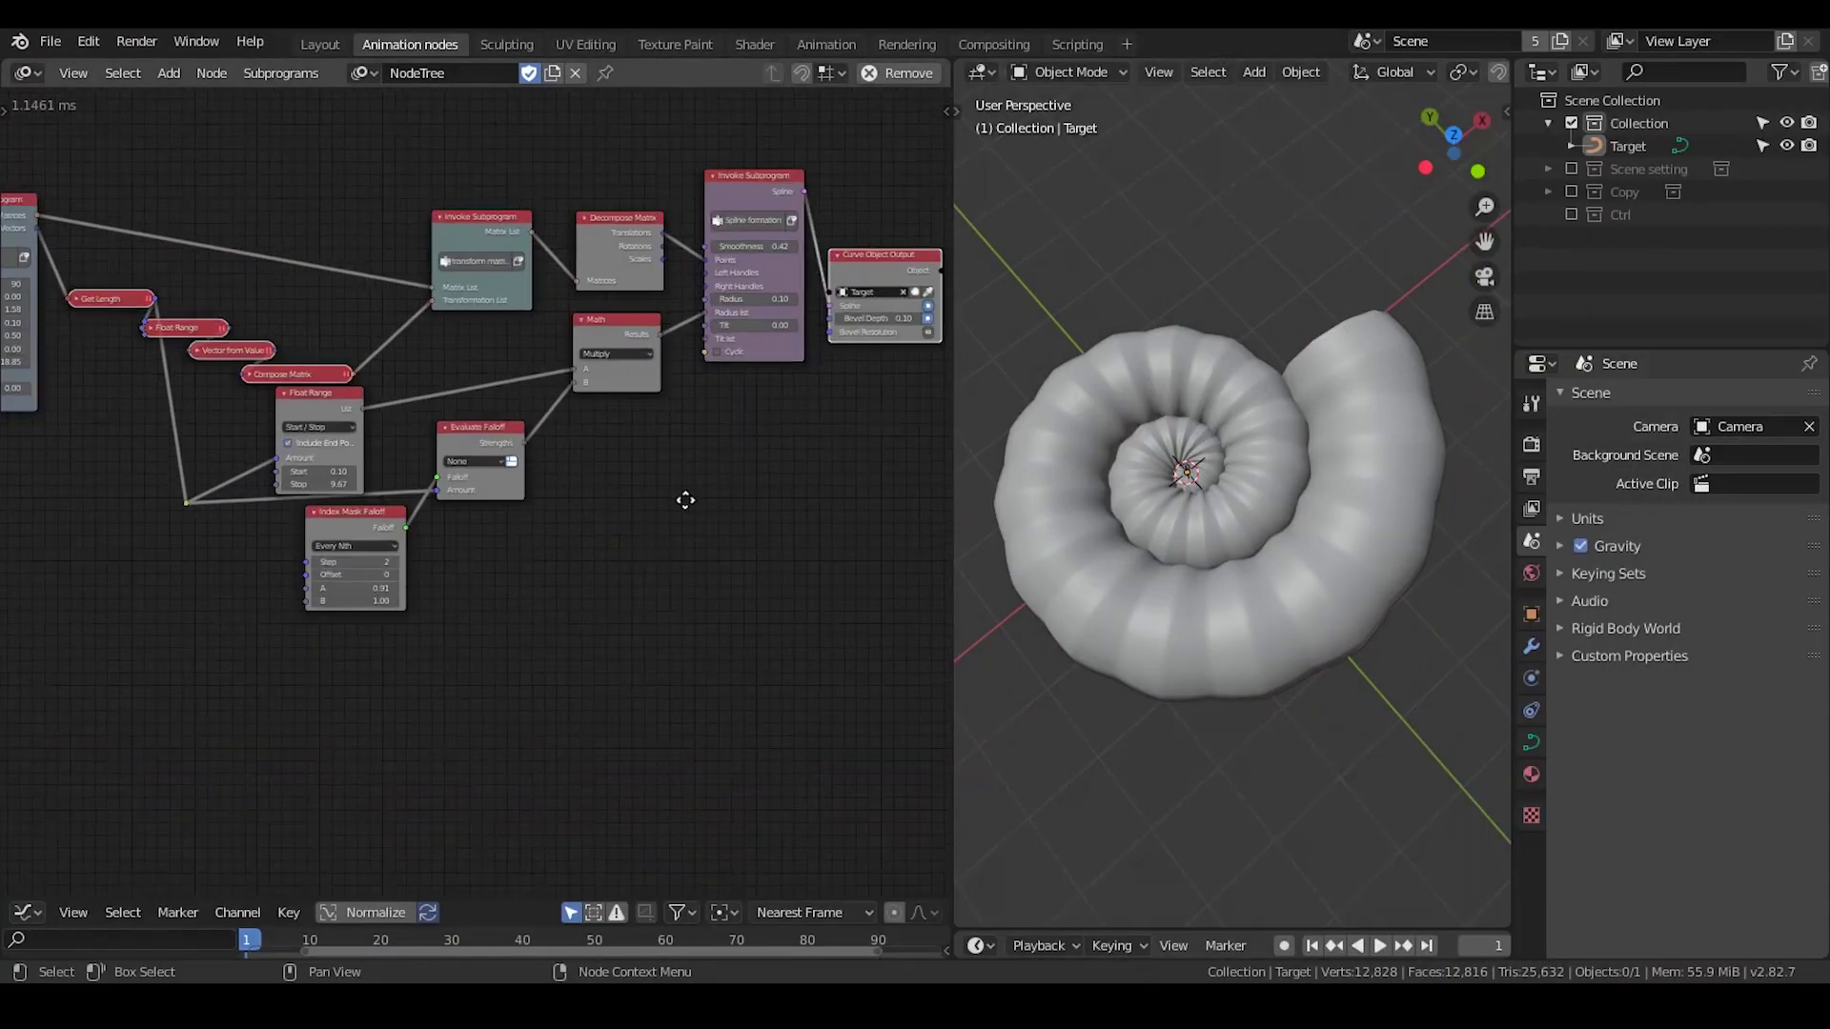
pyautogui.scroll(2, 694, 528)
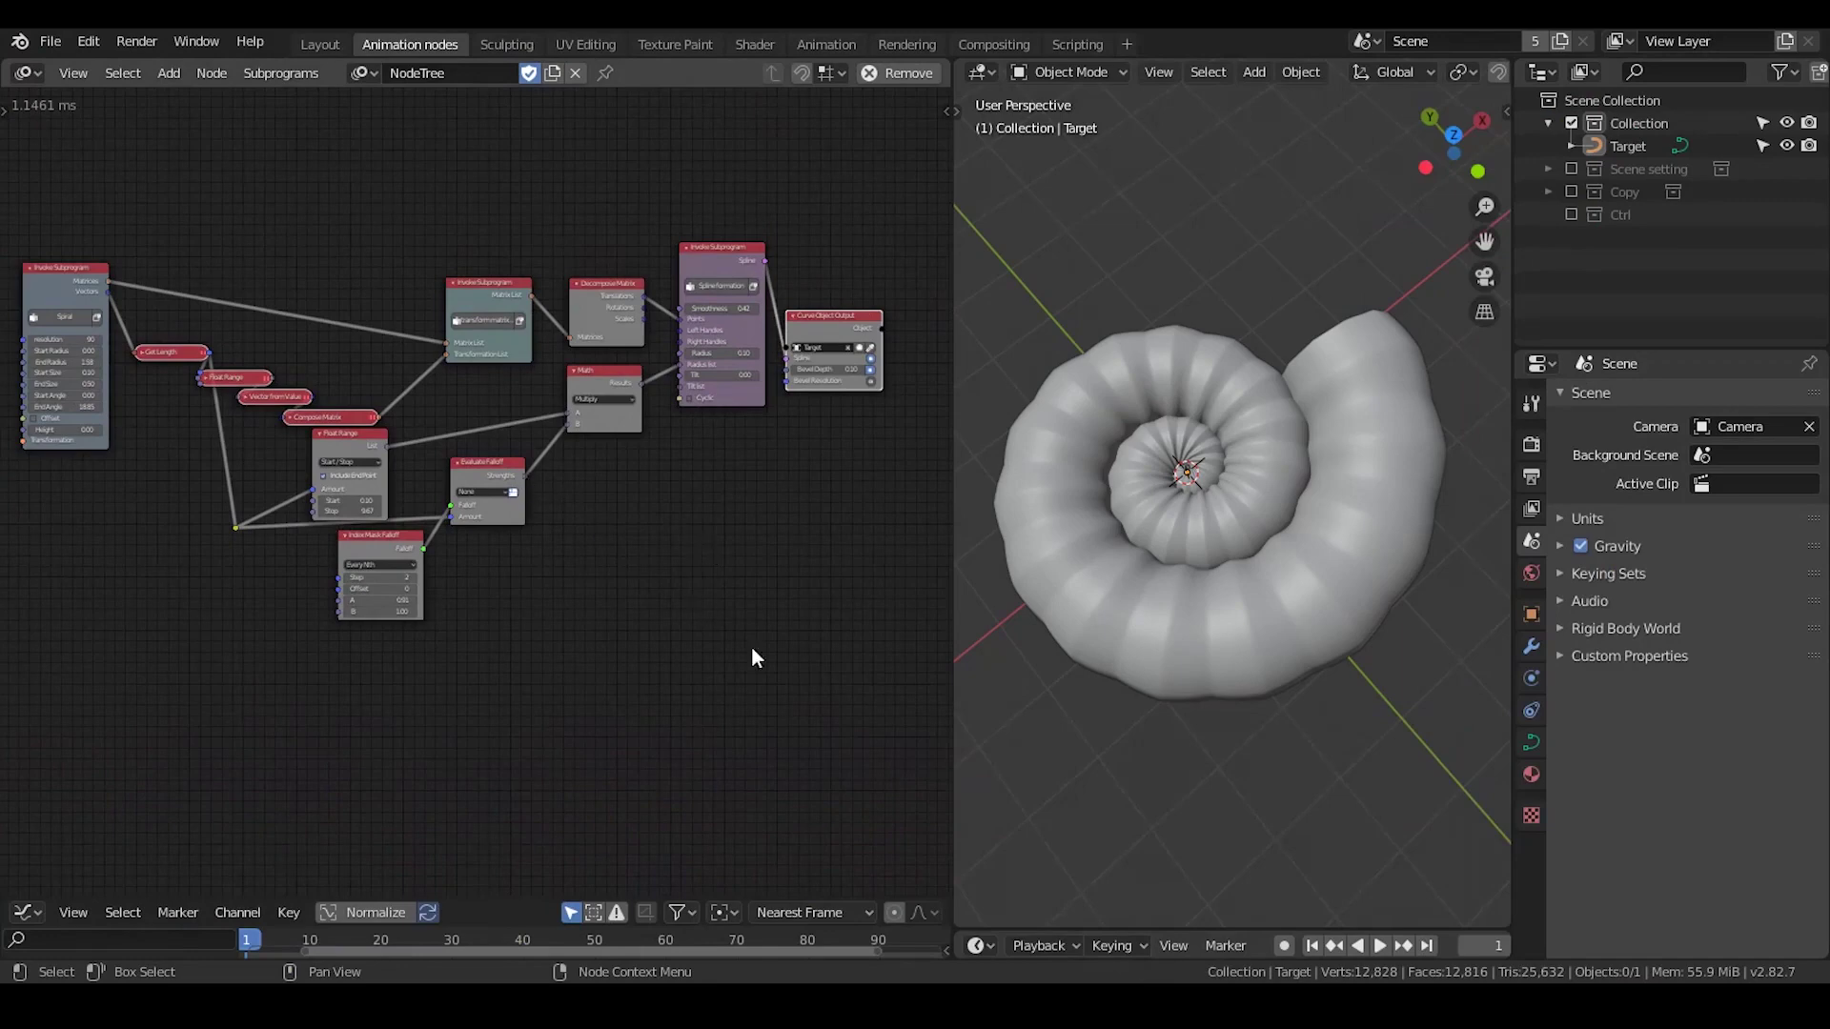